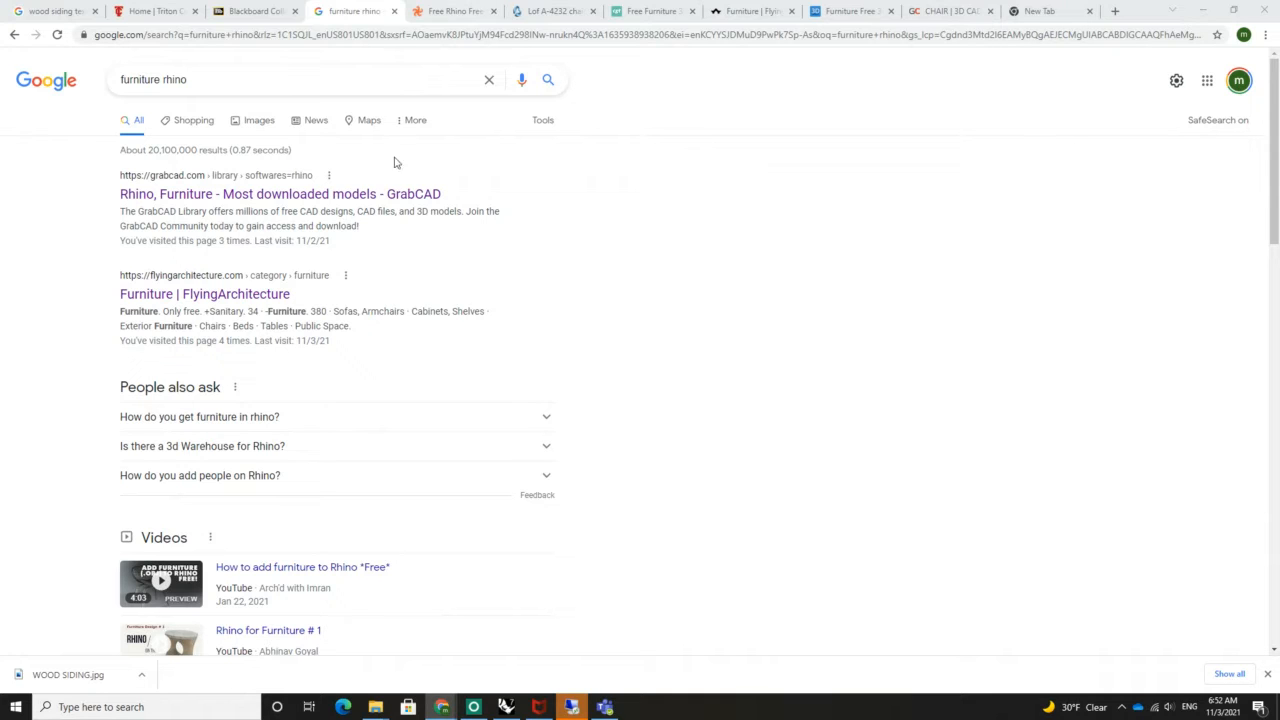
left_click(200, 85)
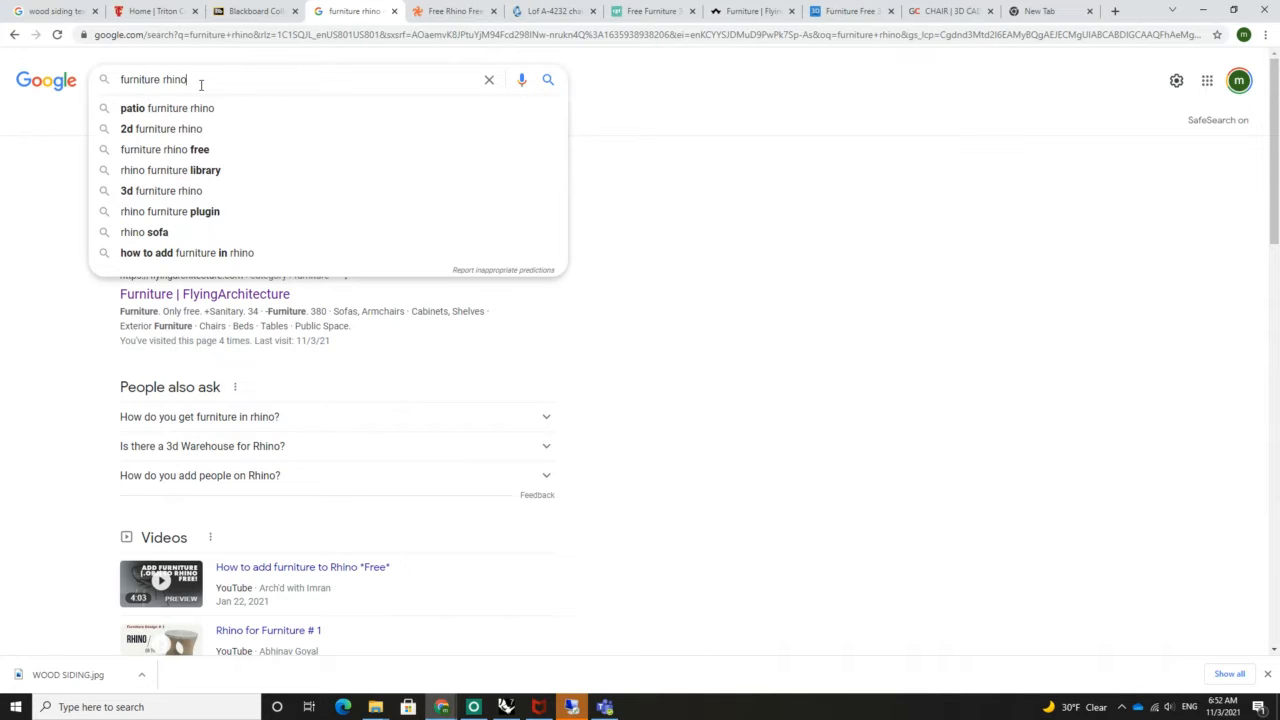
left_click(665, 268)
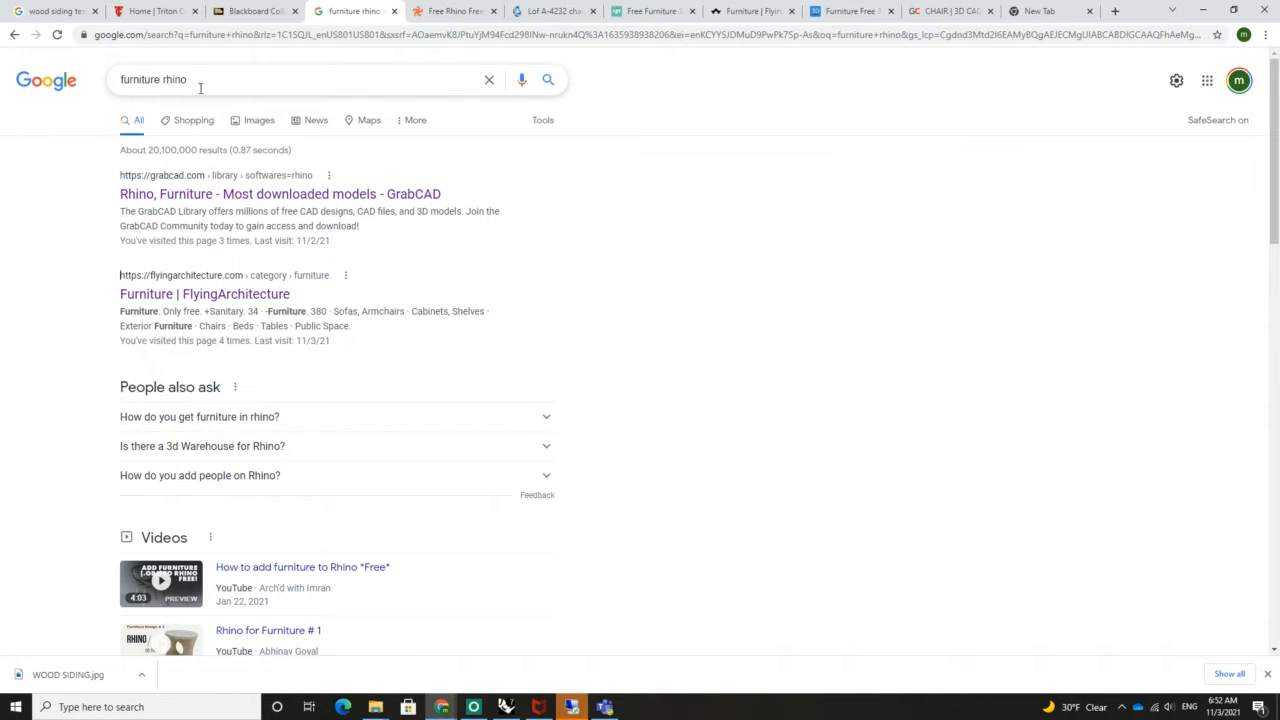
left_click(200, 88)
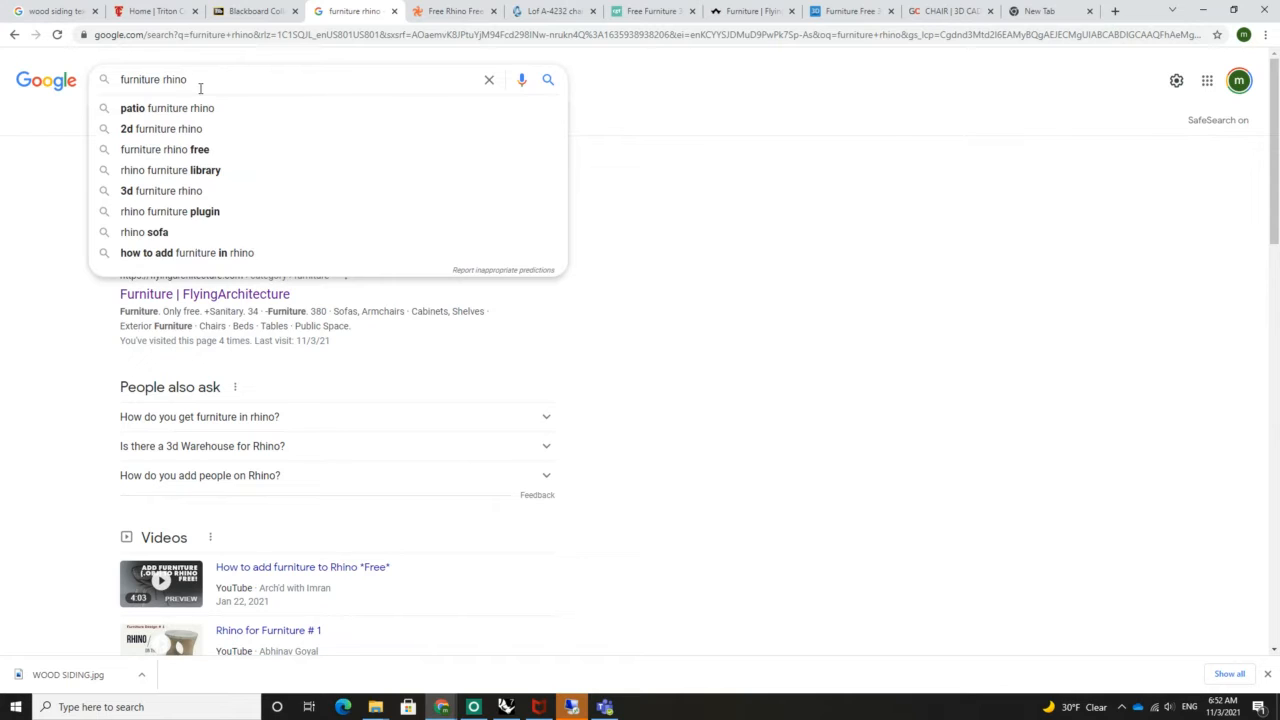
key("BackSpace")
key("BackSpace")
key("BackSpace")
key("BackSpace")
key("BackSpace")
key("BackSpace")
type("3dm")
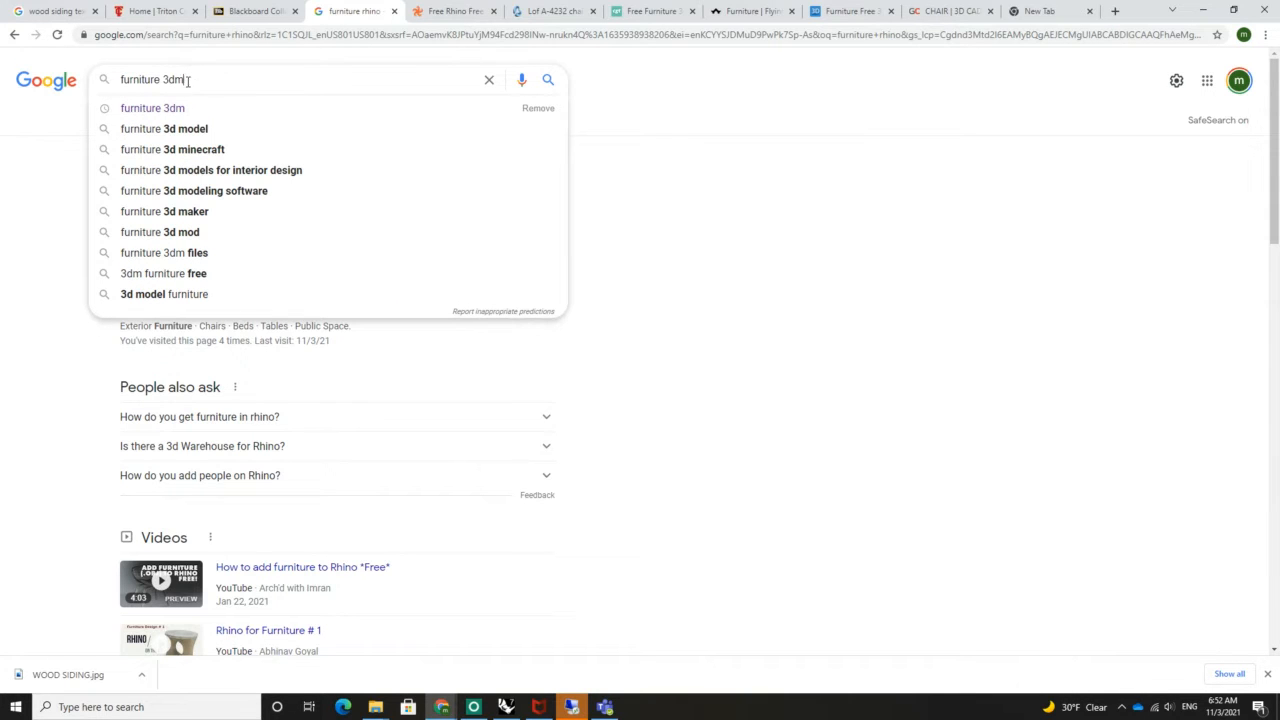
left_click_drag(188, 82, 164, 84)
key("BackSpace")
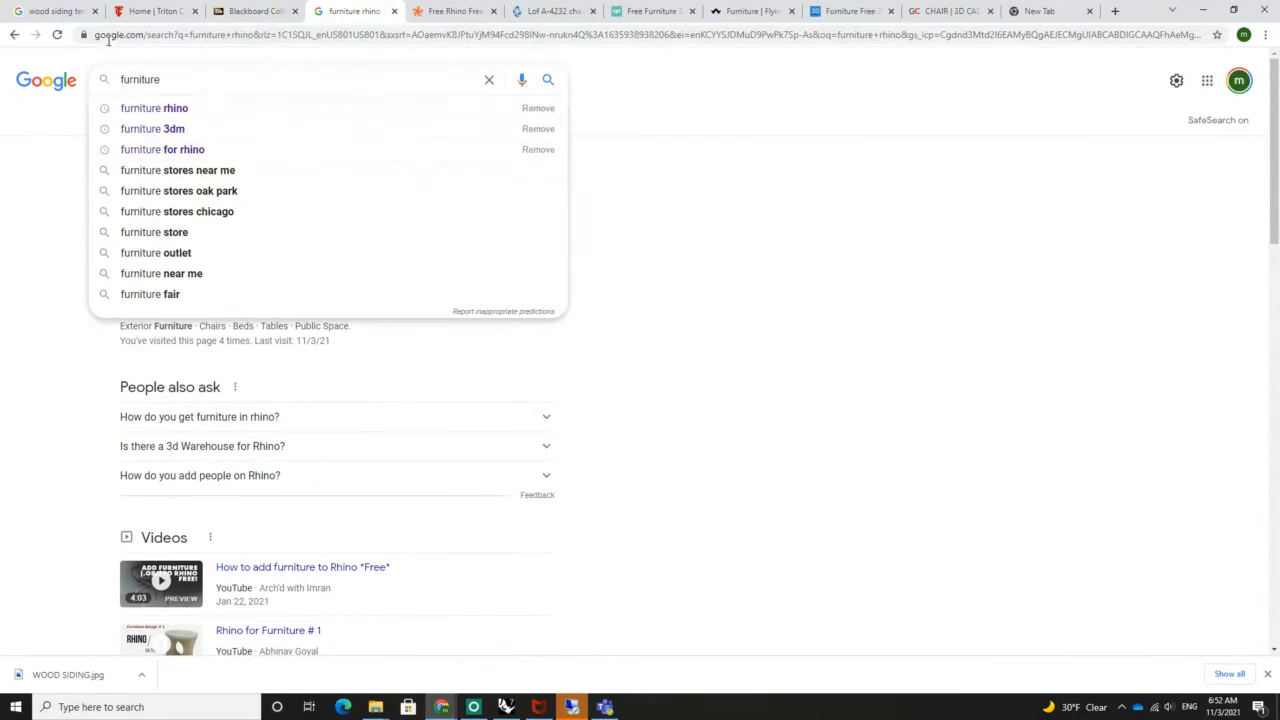
Search Google for "sofa furniture rhino"
left_click(146, 110)
left_click(122, 80)
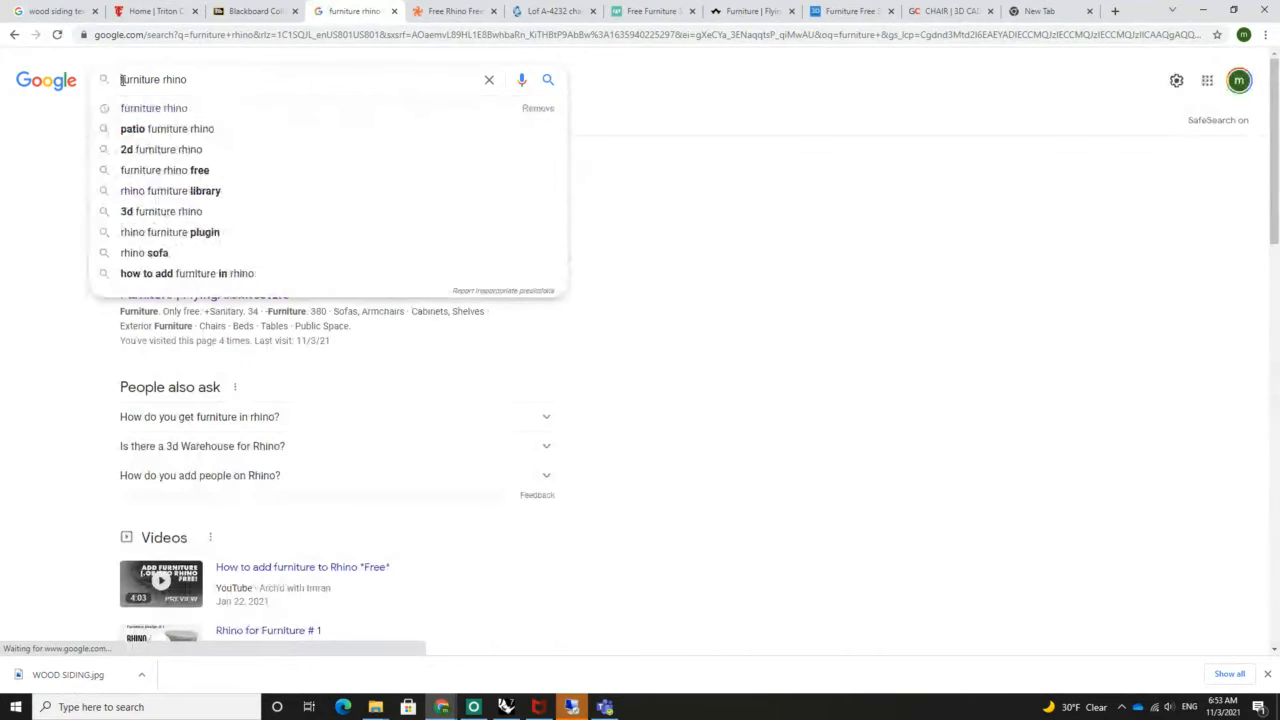
type("3d")
type("fa")
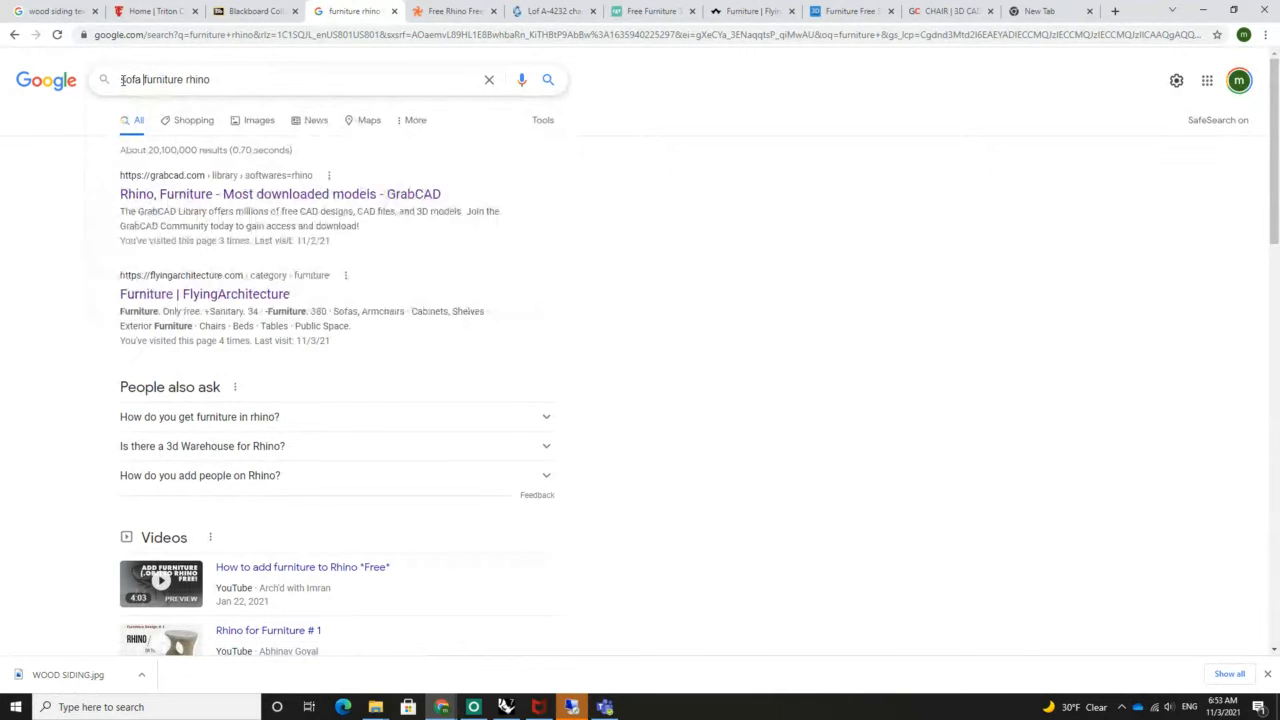
key("Return")
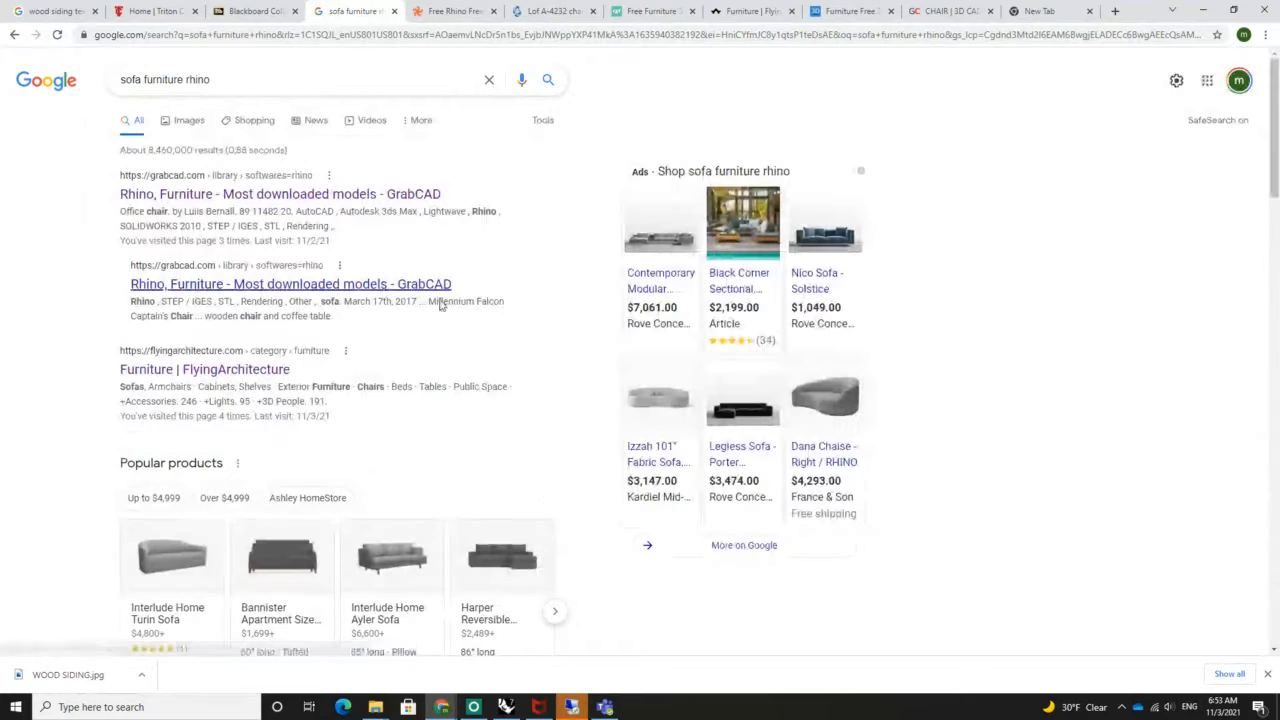
Look through the search results for websites offering Rhino sofa and furniture models
scroll(428, 377, "down", 2)
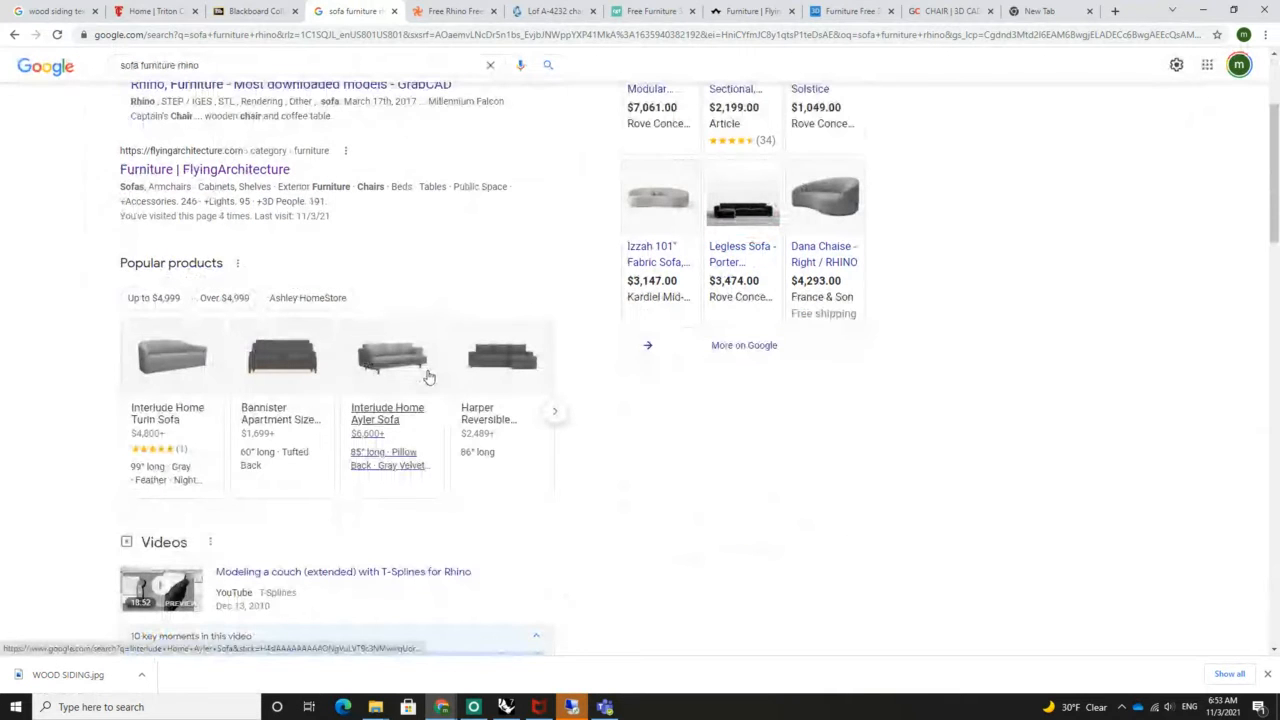
scroll(428, 377, "down", 2)
scroll(428, 377, "down", 8)
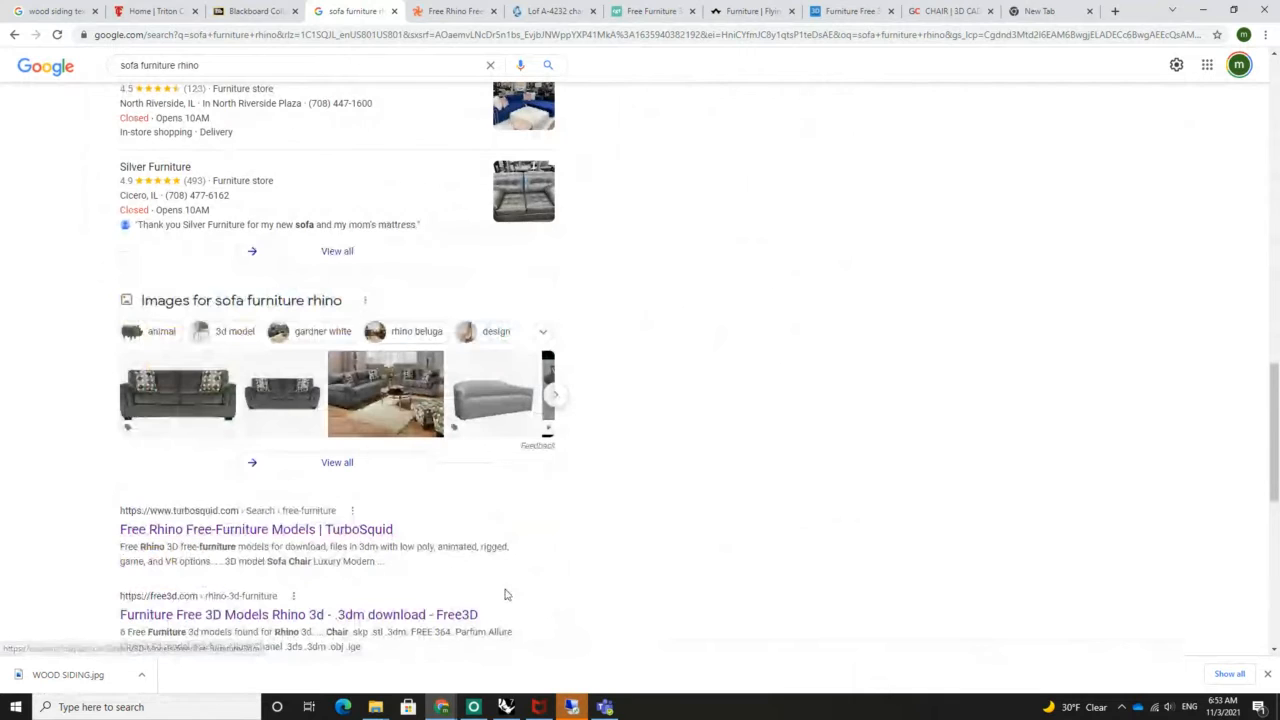
scroll(493, 590, "down", 6)
scroll(493, 590, "up", 20)
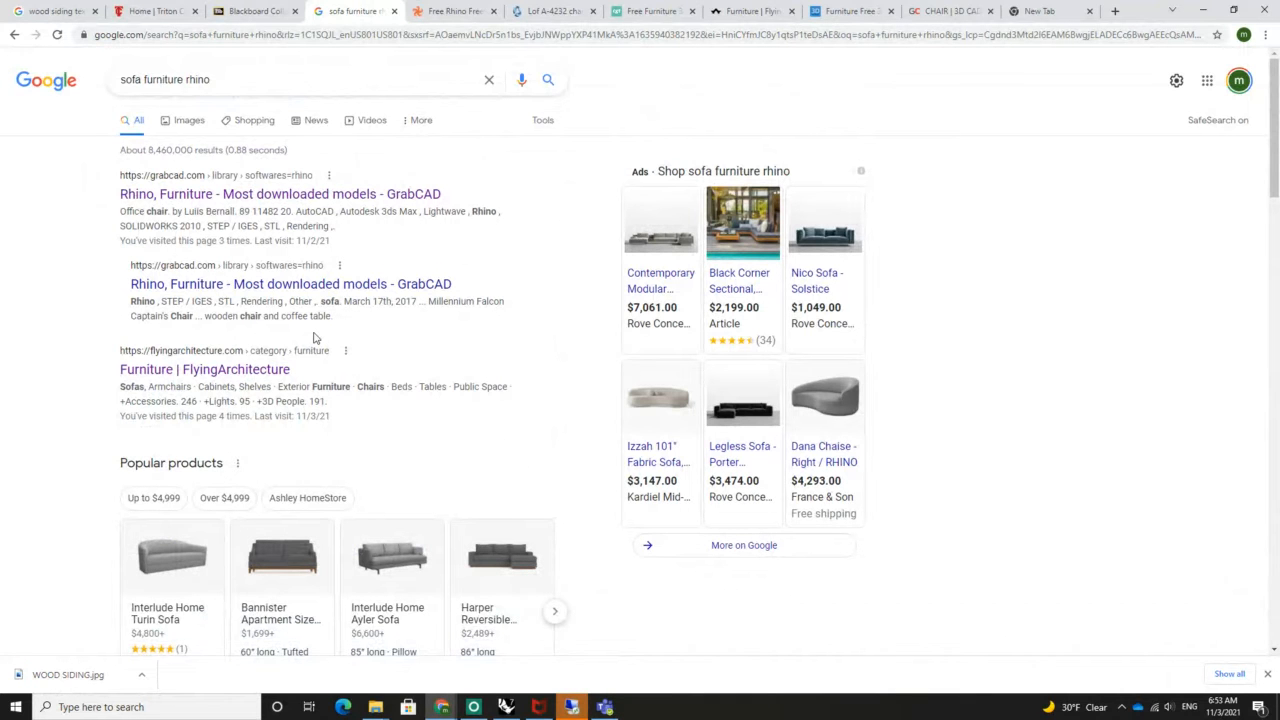
scroll(313, 338, "down", 7)
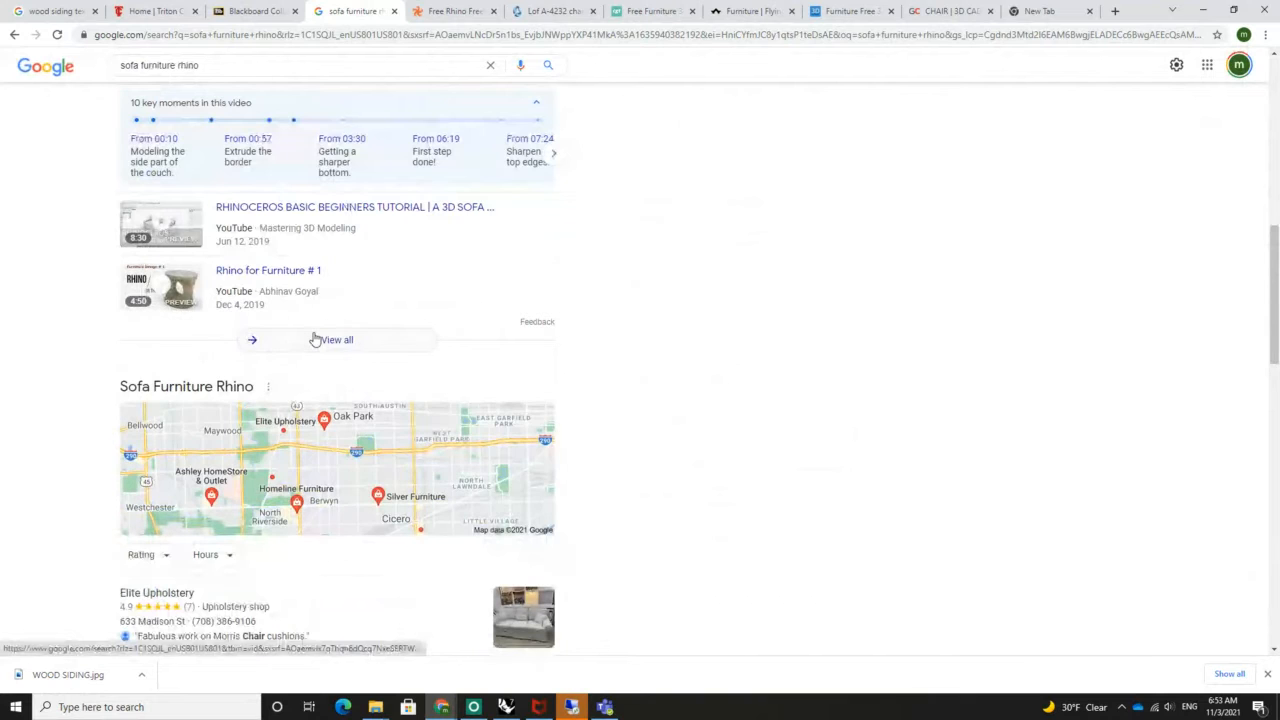
scroll(313, 340, "down", 6)
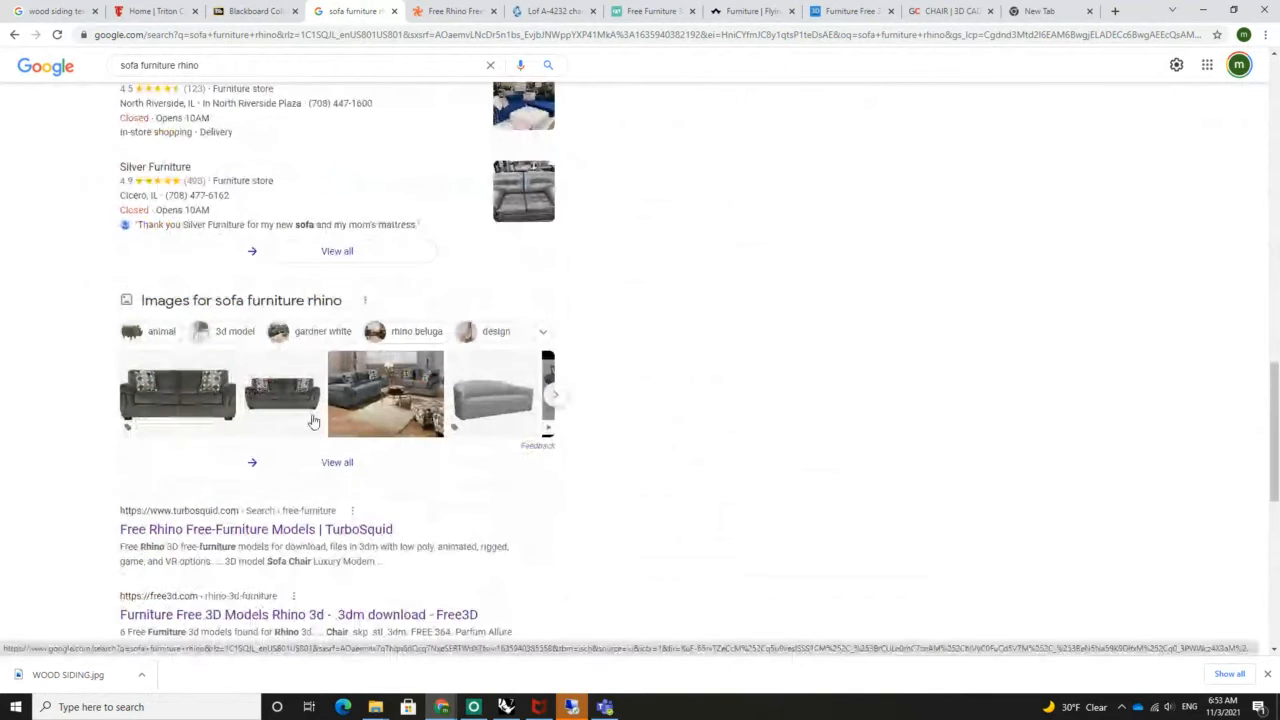
scroll(313, 422, "down", 1)
scroll(305, 437, "down", 2)
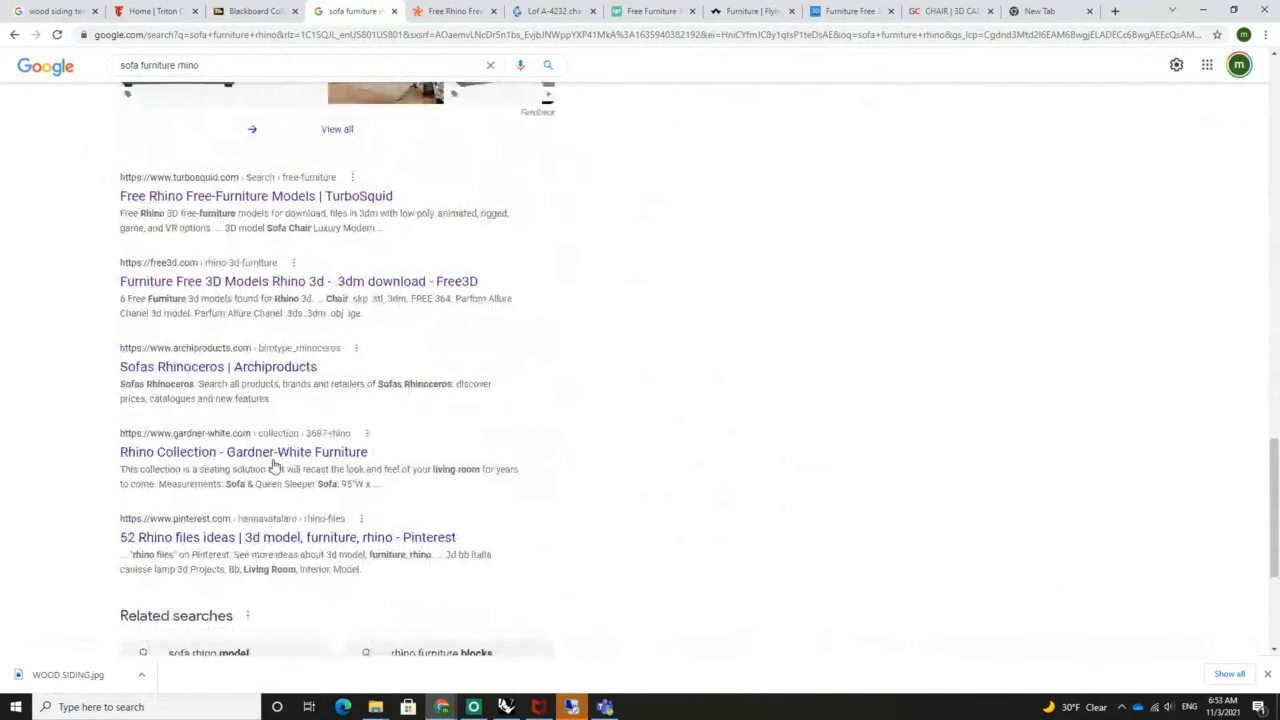
scroll(307, 645, "up", 8)
scroll(307, 645, "up", 3)
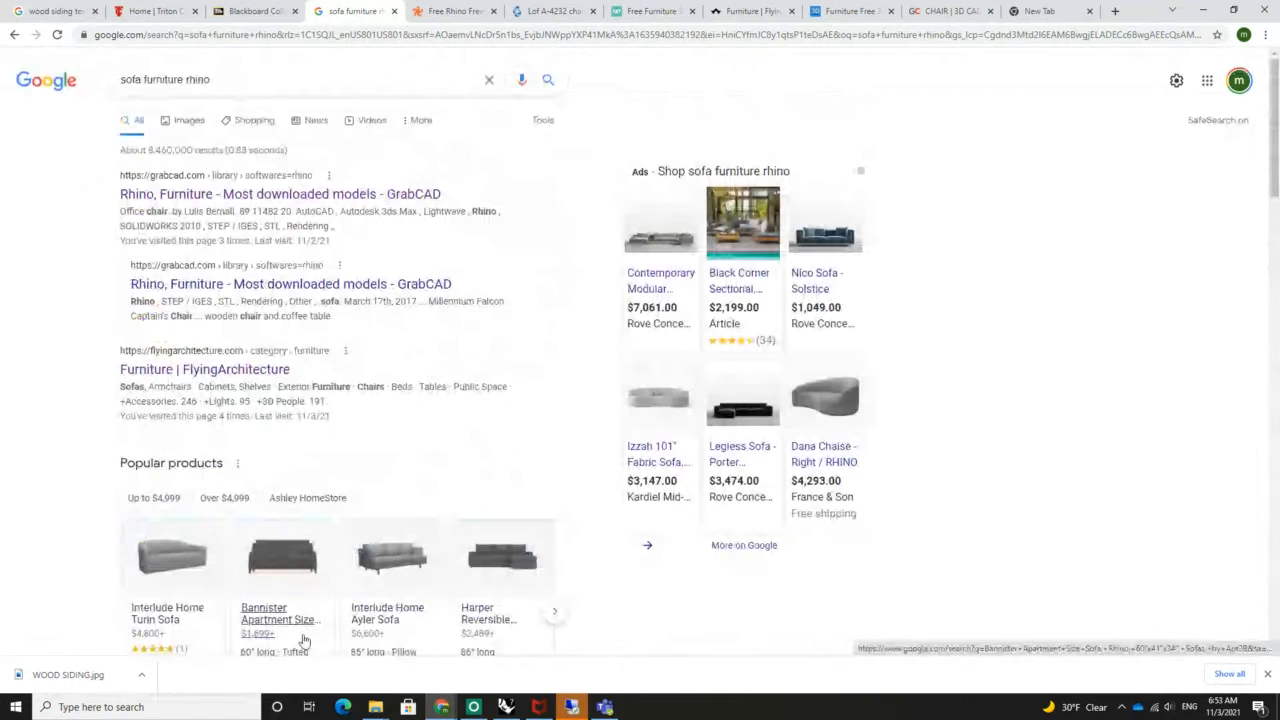
Open the FlyingArchitecture furniture page from the search results and limit the catalogue to free models only
left_click(198, 370)
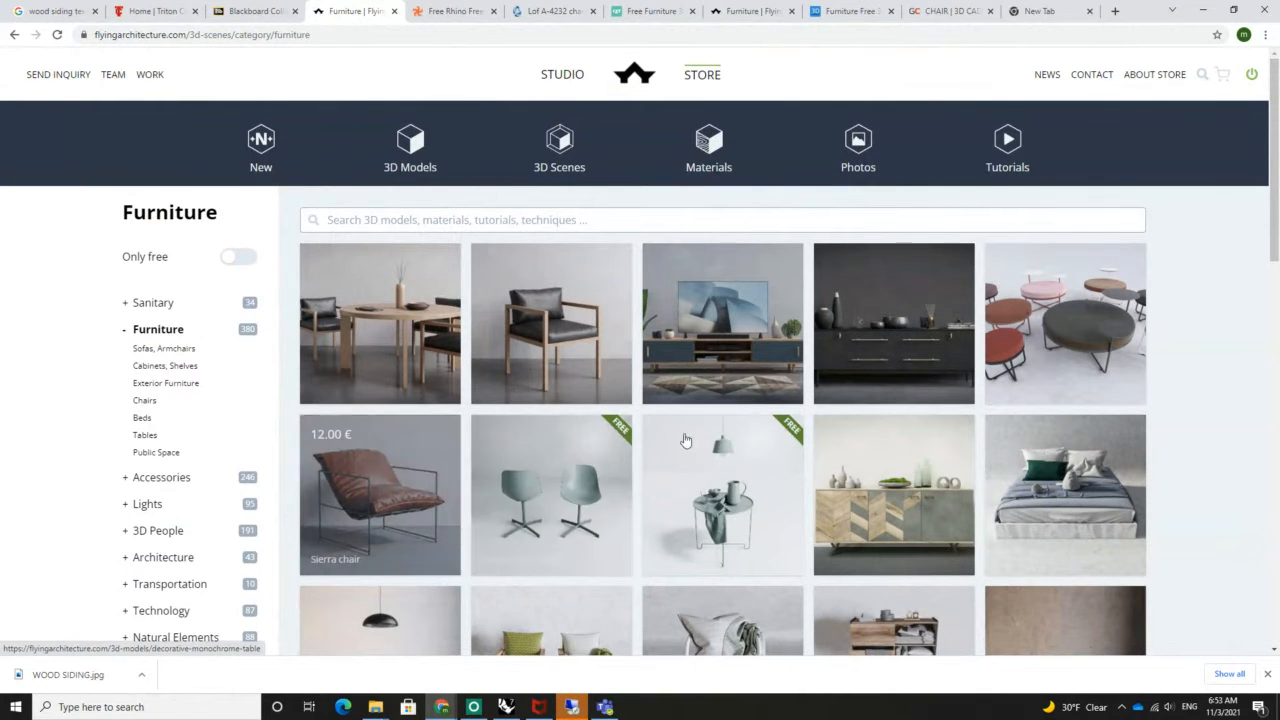
left_click(228, 258)
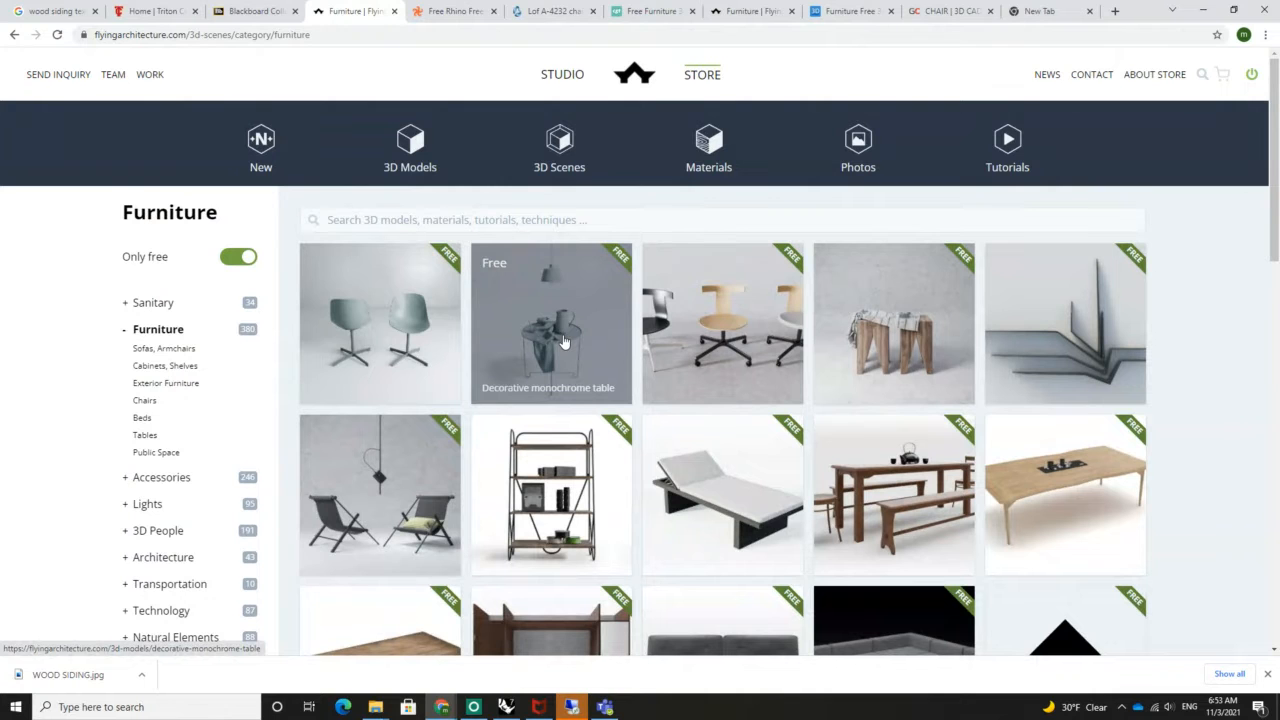
scroll(170, 460, "down", 1)
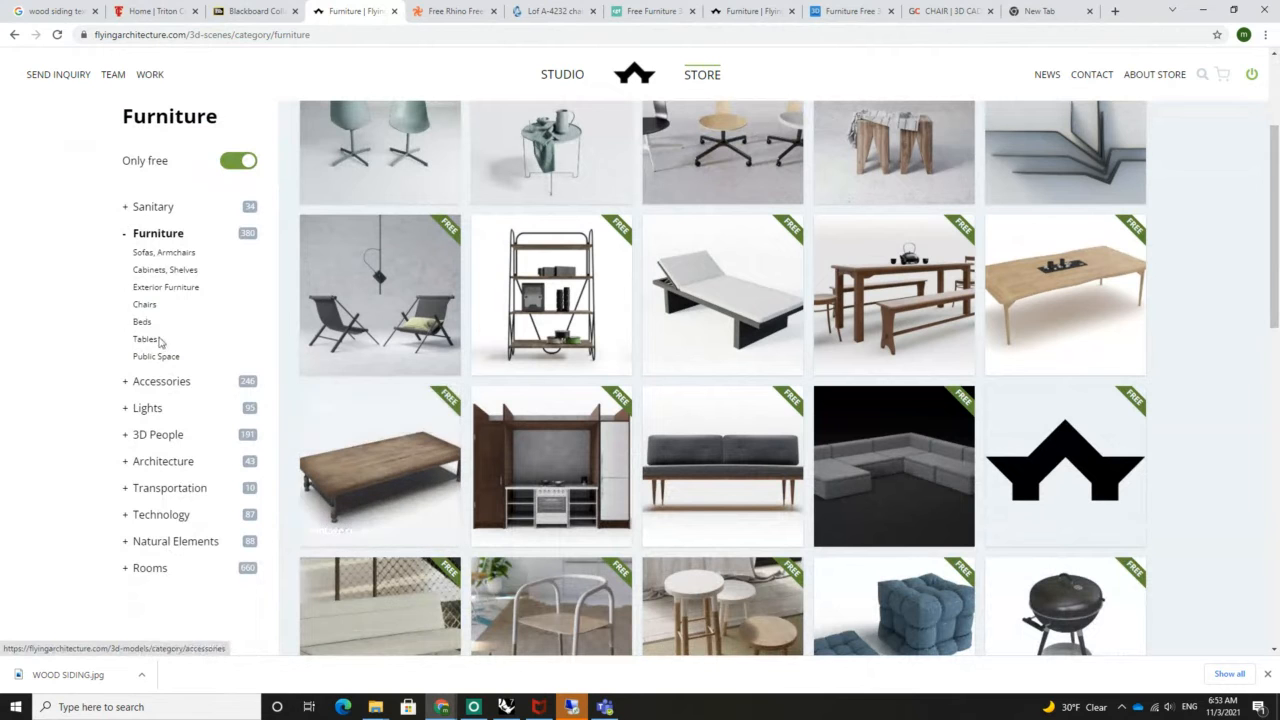
scroll(625, 393, "up", 1)
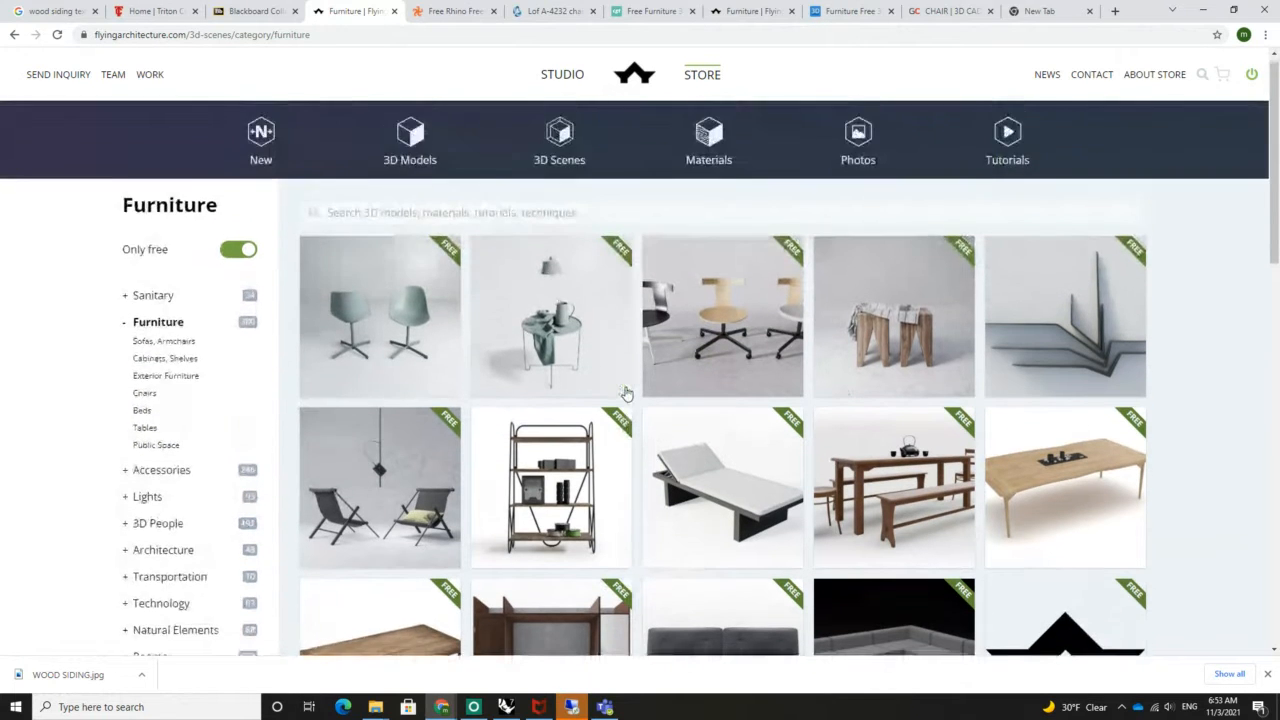
Browse the free furniture models in the FlyingArchitecture catalogue for a suitable sofa
scroll(625, 393, "down", 3)
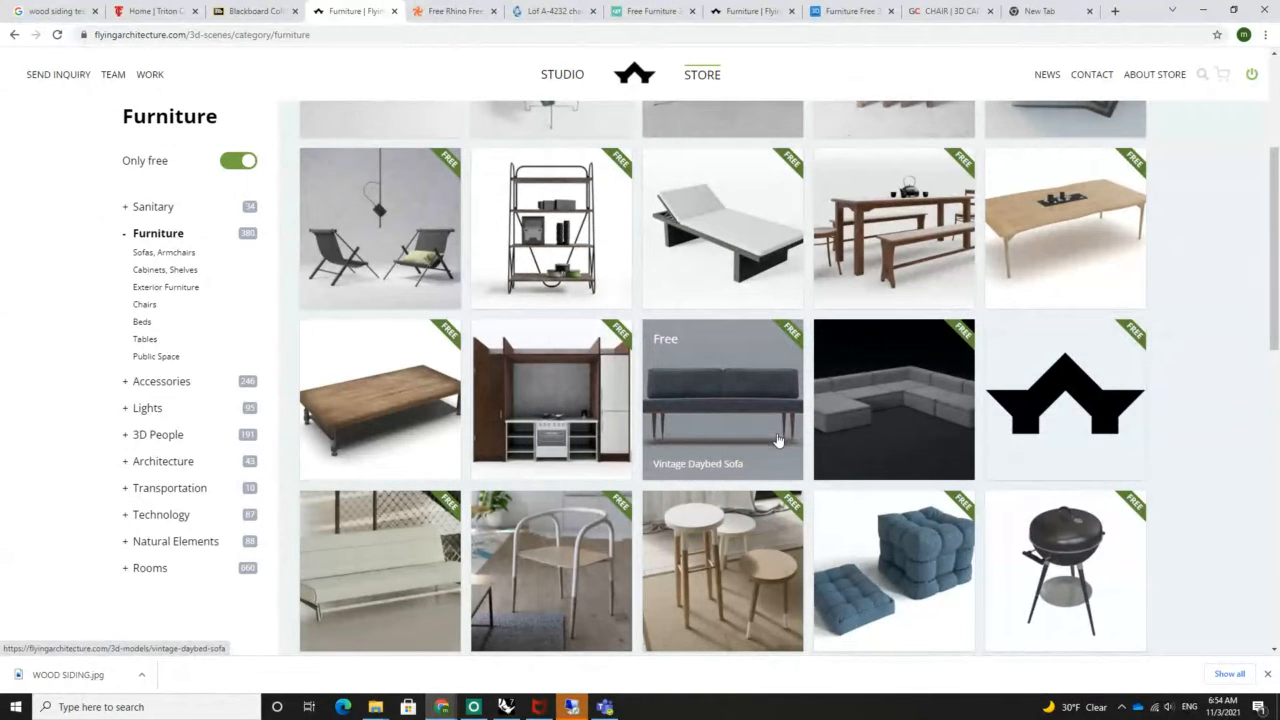
scroll(778, 440, "down", 5)
scroll(776, 445, "down", 6)
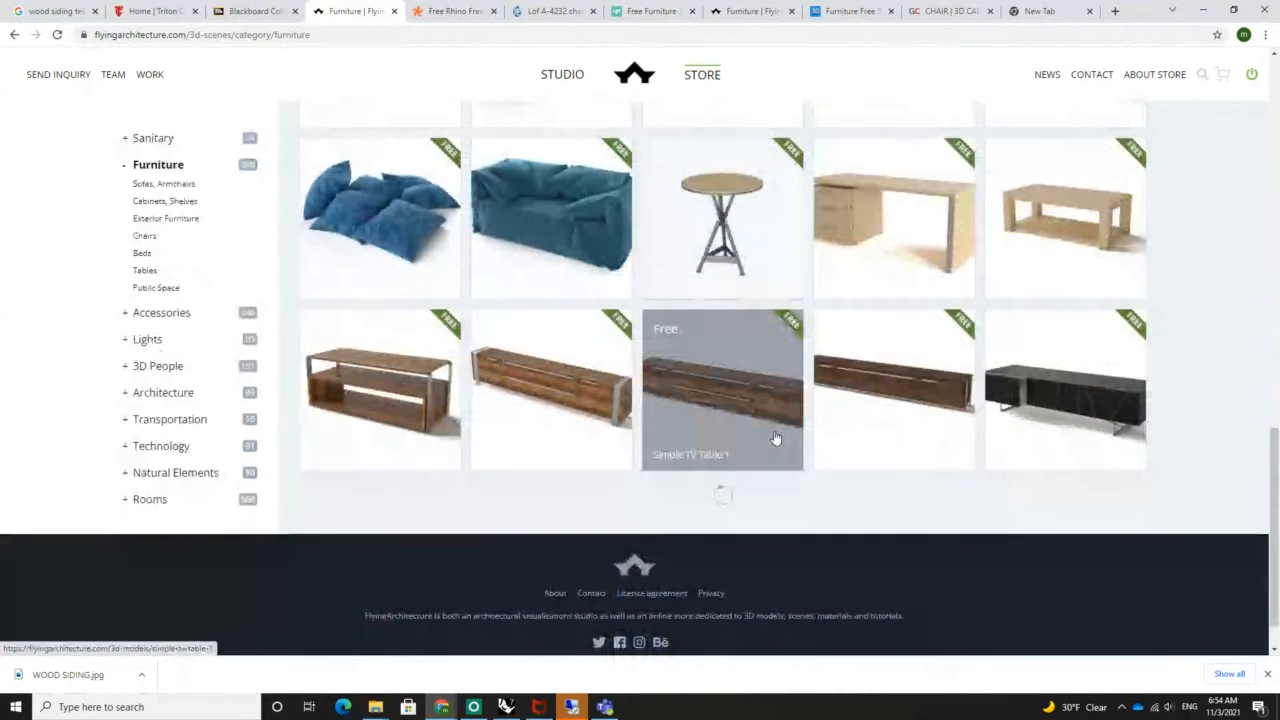
scroll(776, 438, "down", 4)
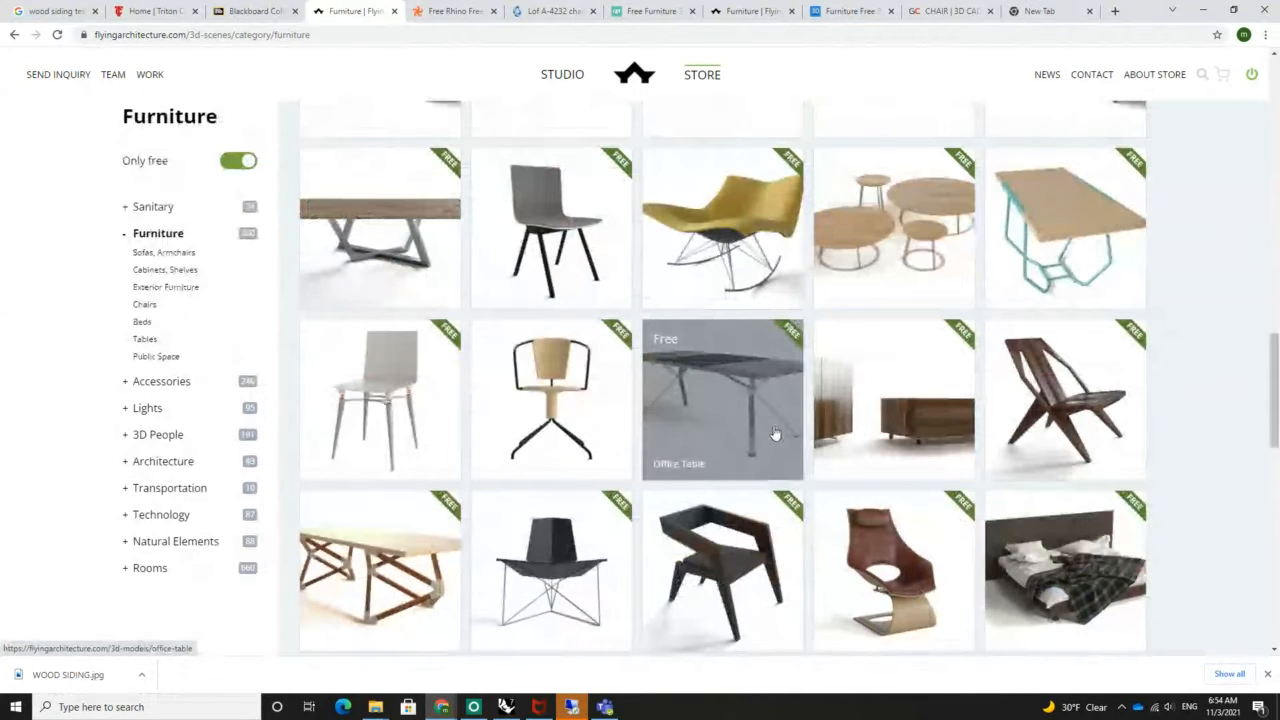
scroll(773, 430, "down", 2)
scroll(773, 428, "down", 5)
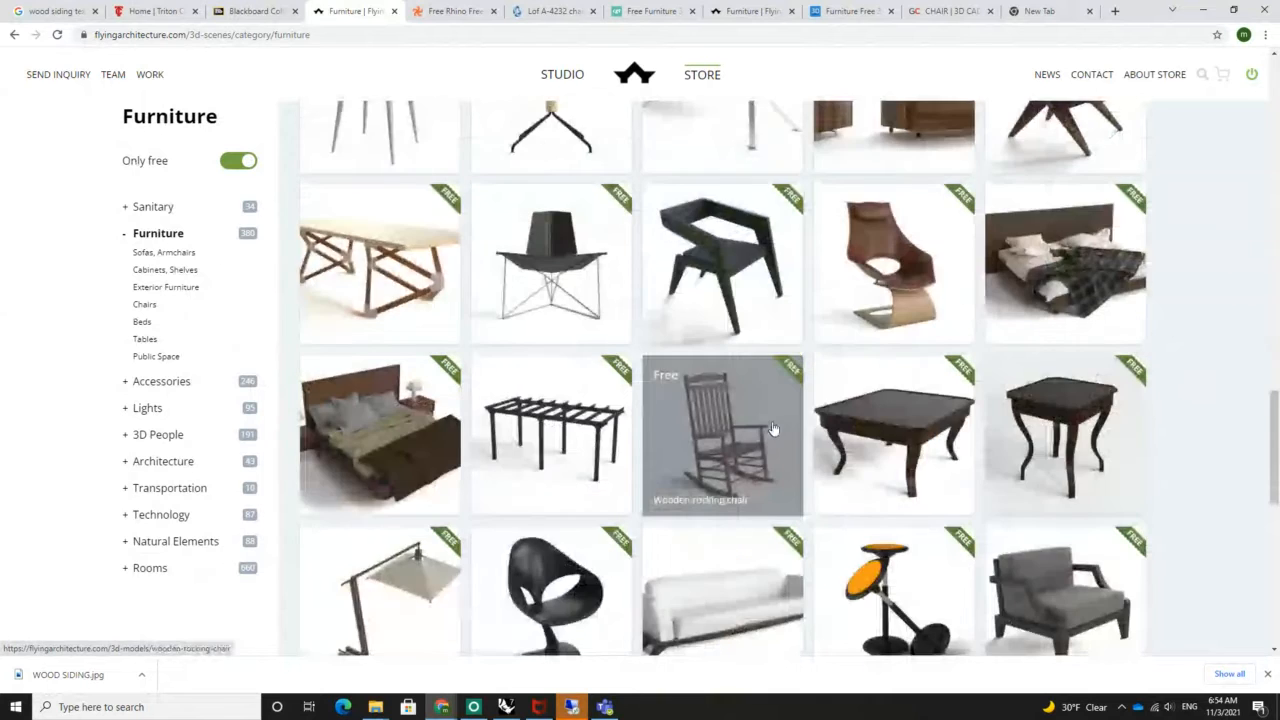
scroll(773, 428, "down", 3)
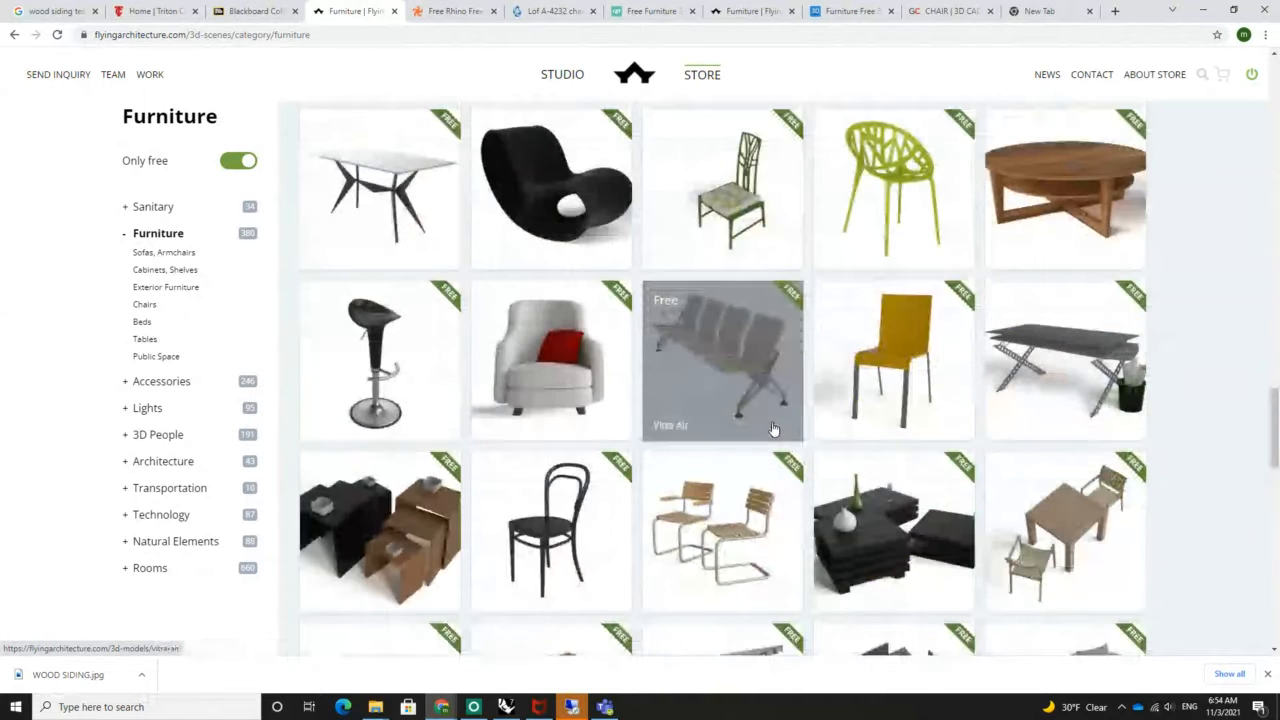
scroll(773, 428, "down", 10)
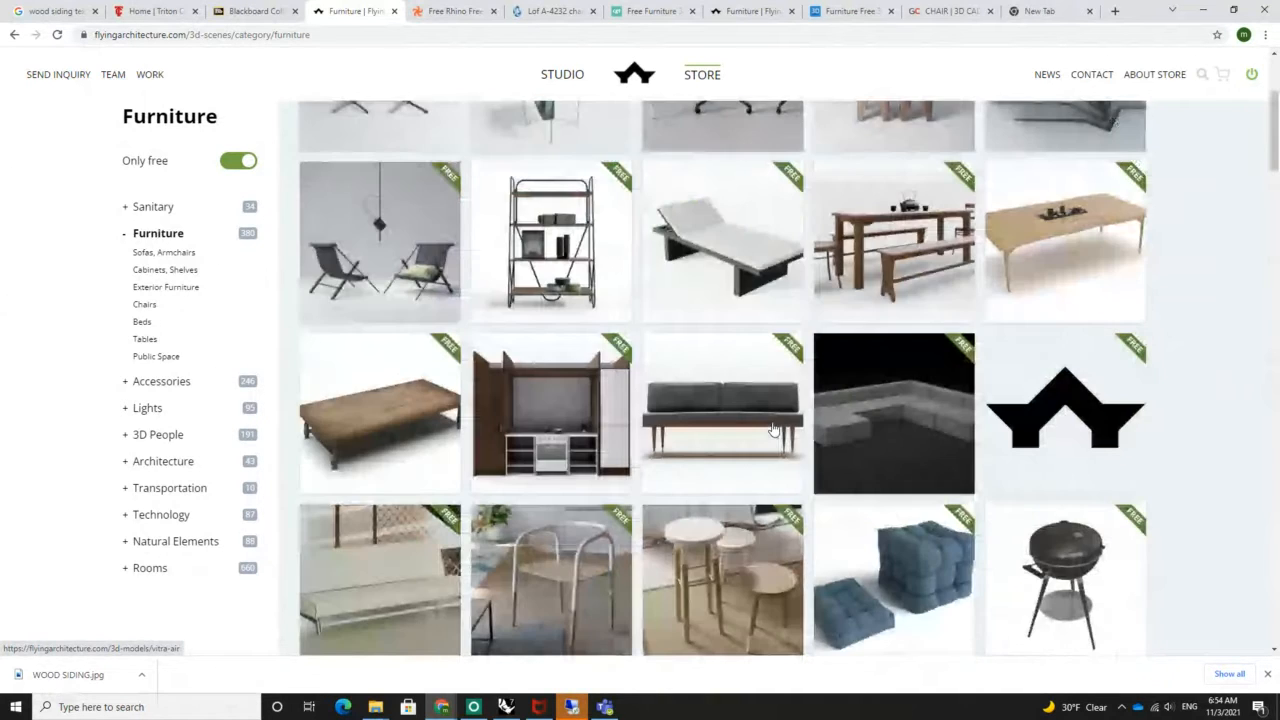
scroll(773, 428, "up", 3)
scroll(773, 428, "down", 3)
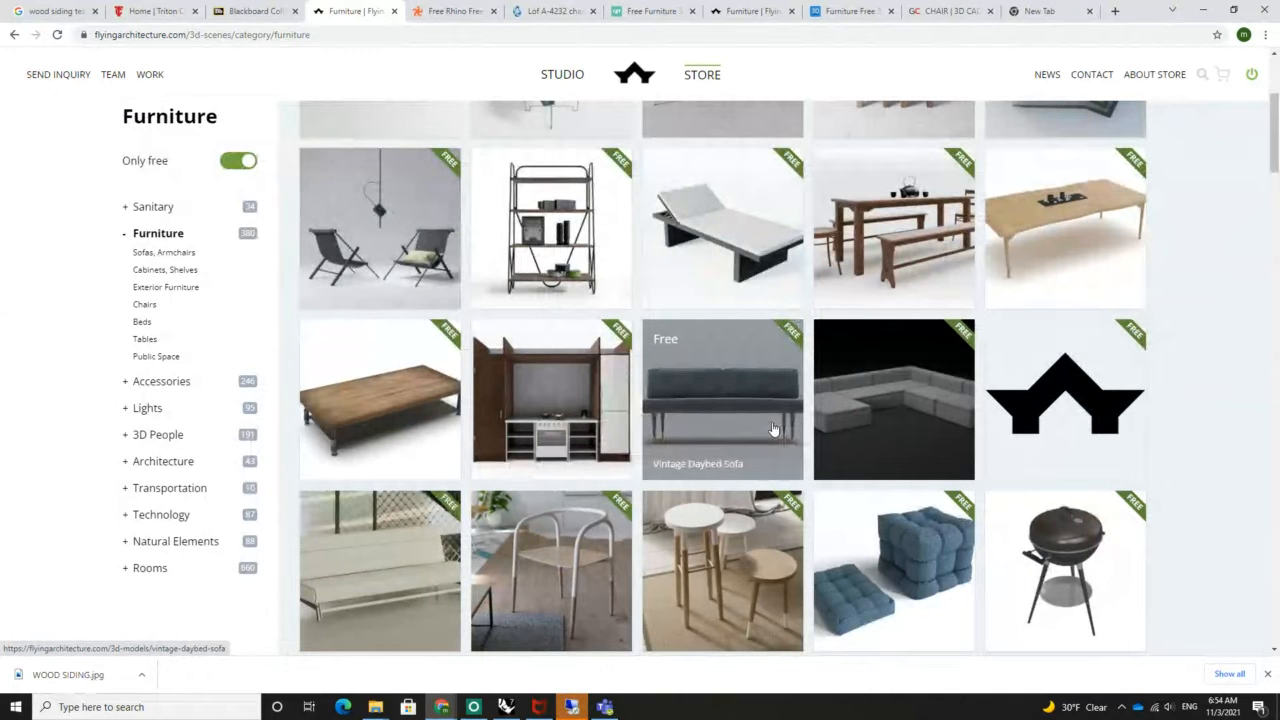
Open the free Vintage Daybed Sofa model and download its FA_vintage_sofa.zip file
left_click(773, 428)
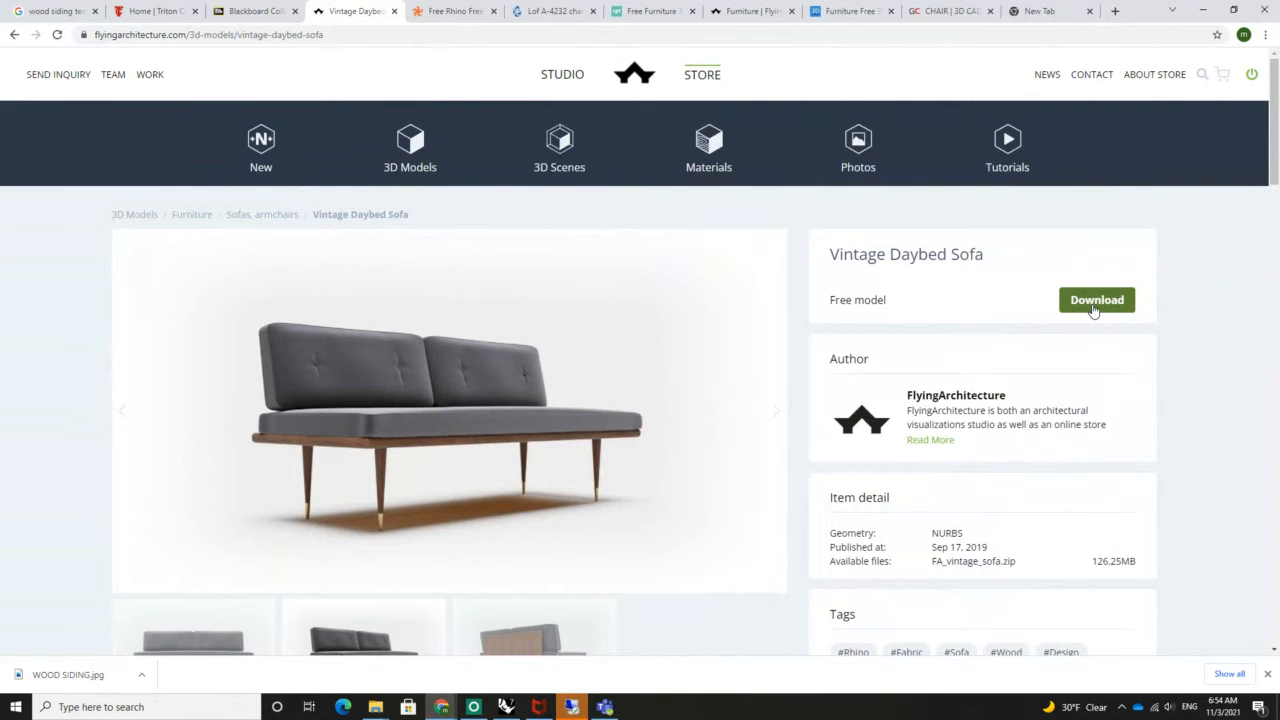
left_click(1094, 309)
left_click(694, 371)
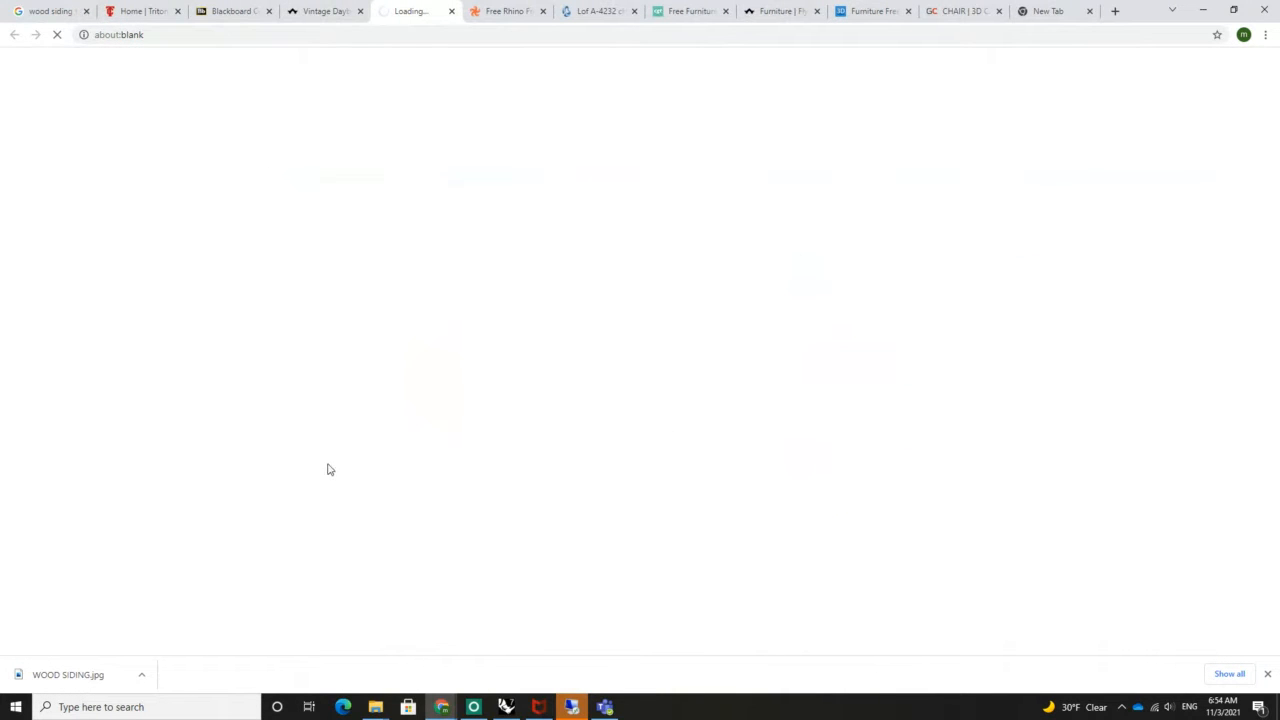
left_click(305, 12)
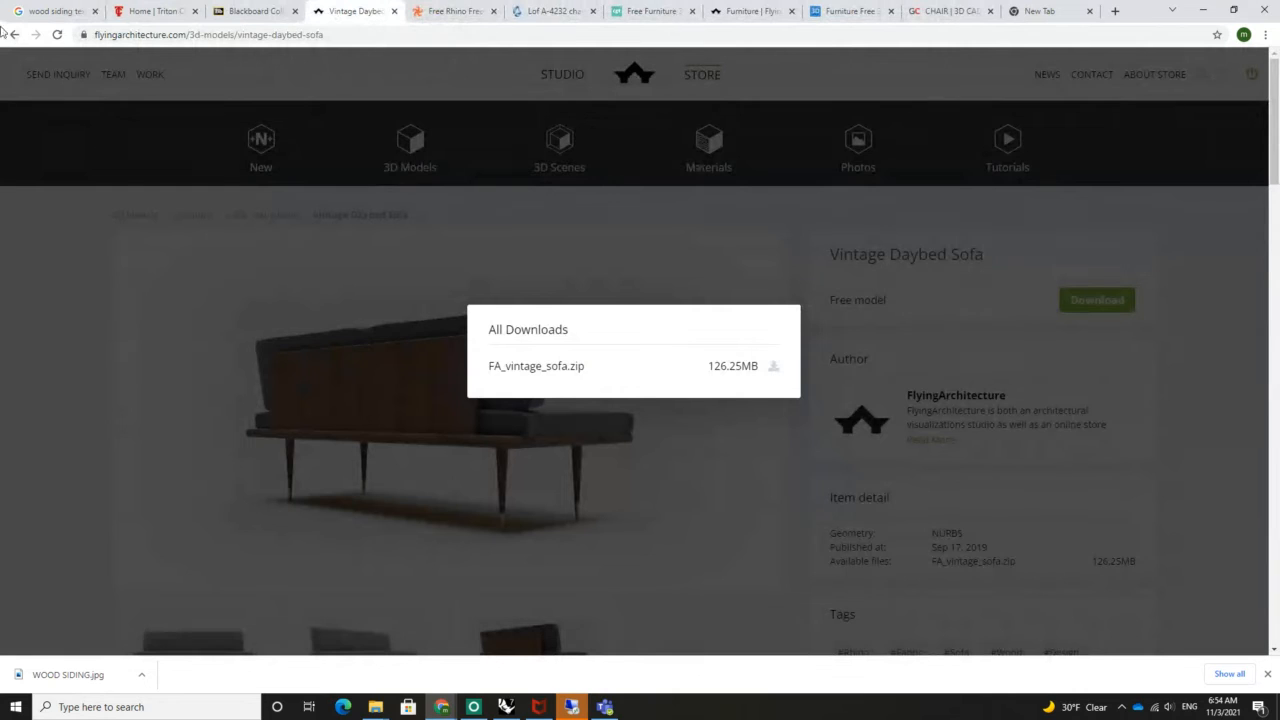
left_click(520, 366)
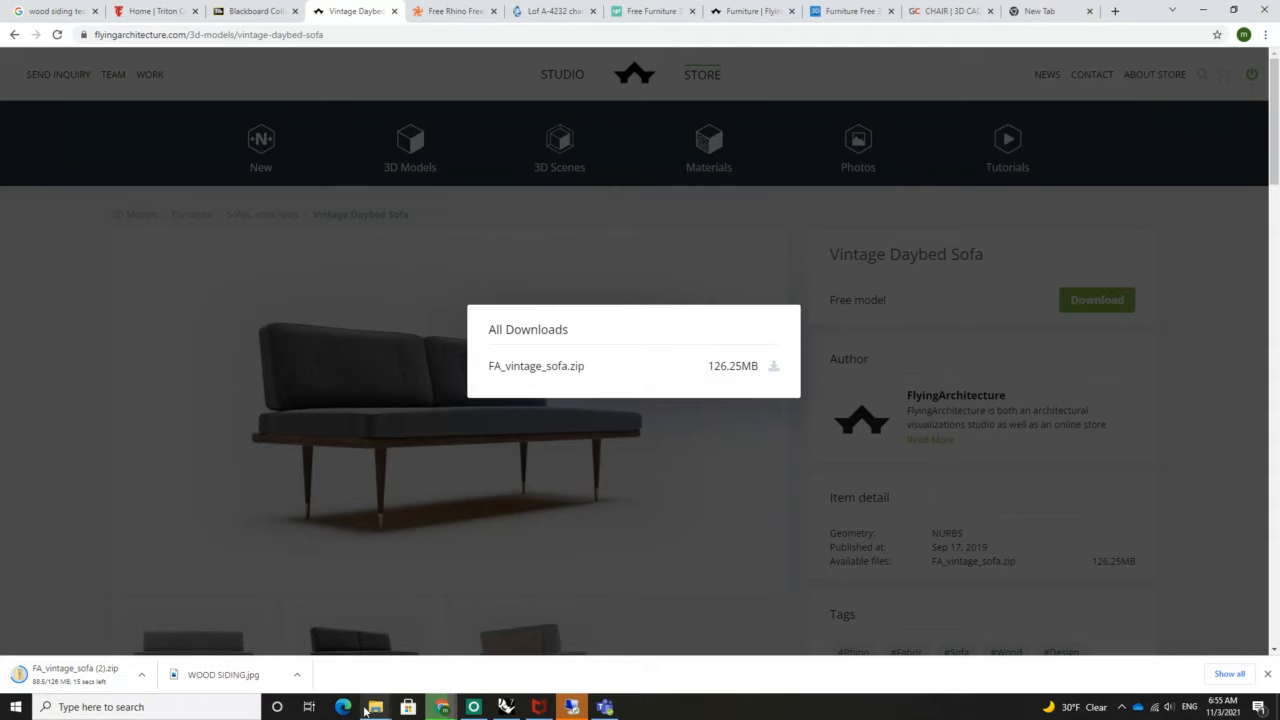
Switch to the Downloads folder in File Explorer and open the FA_vintage_sofa (1).zip archive
mouse_move(337, 675)
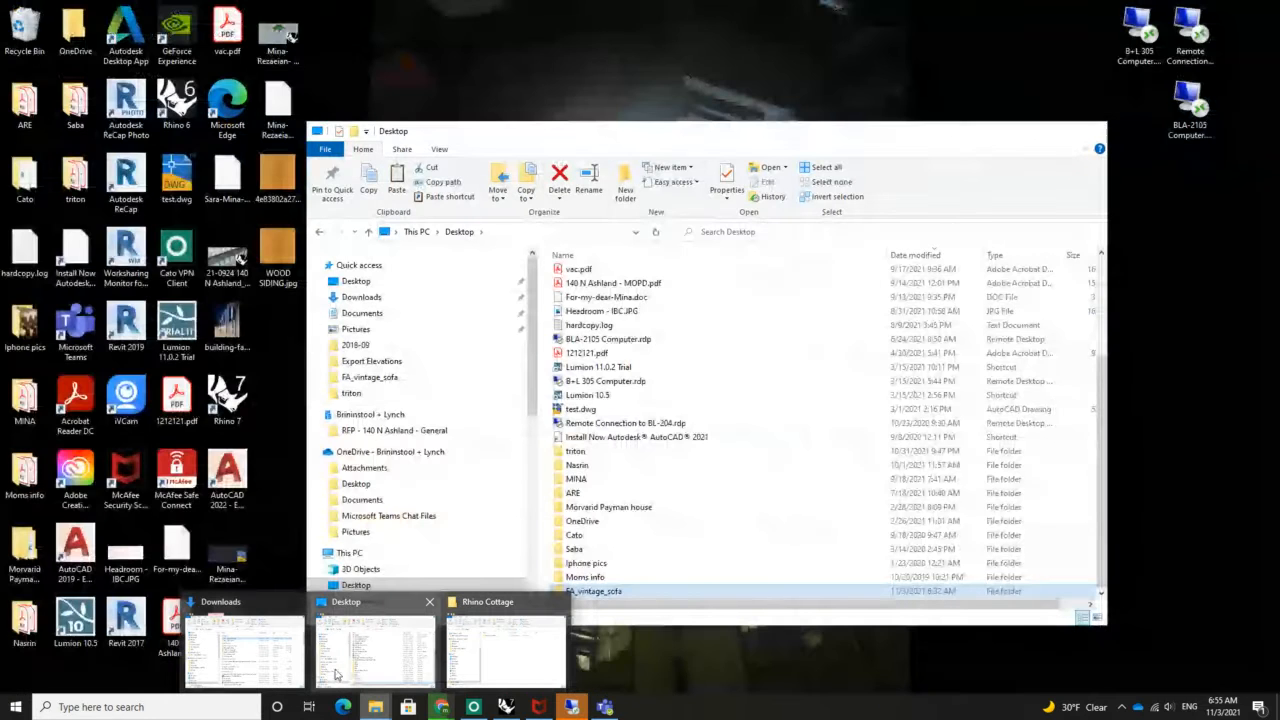
left_click(245, 652)
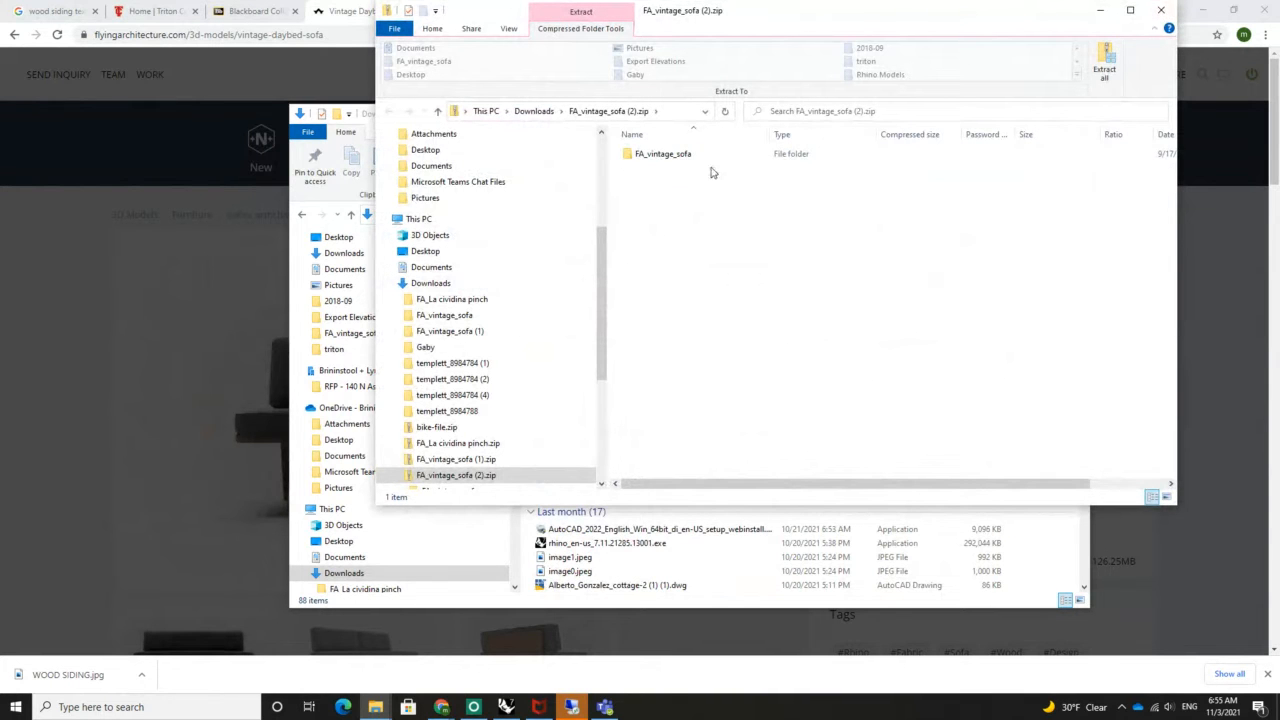
left_click(1157, 12)
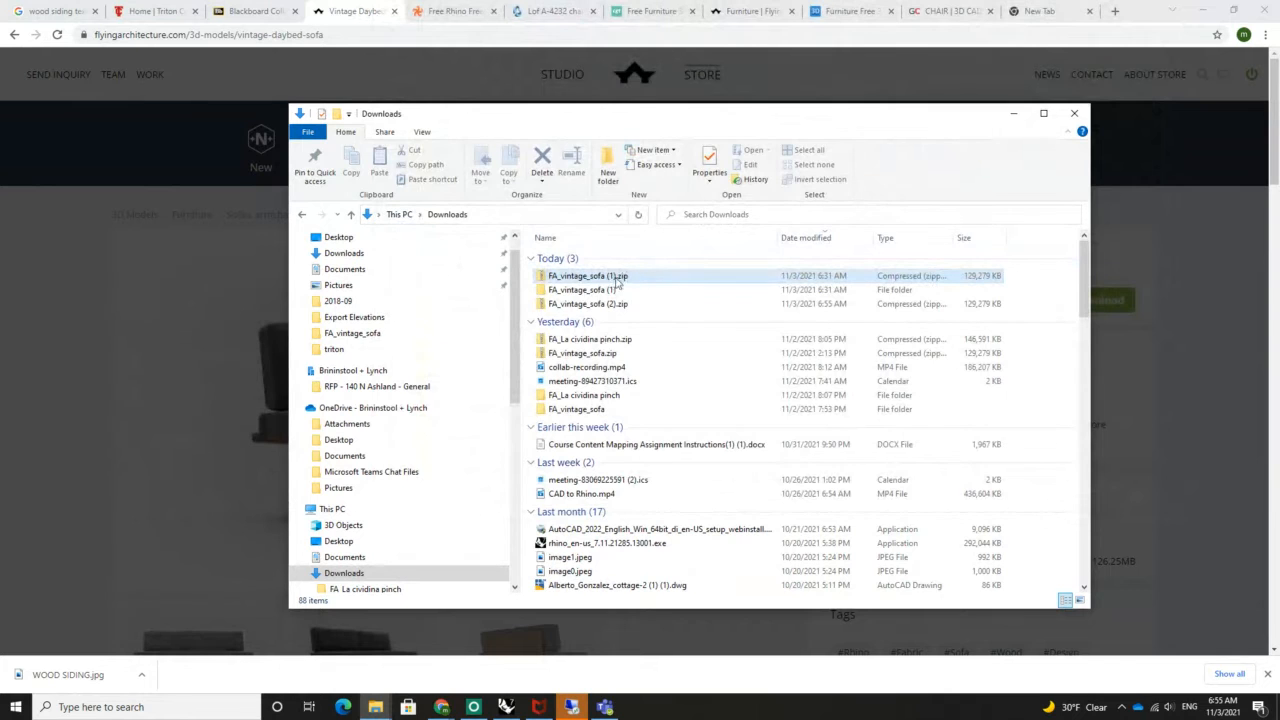
right_click(576, 281)
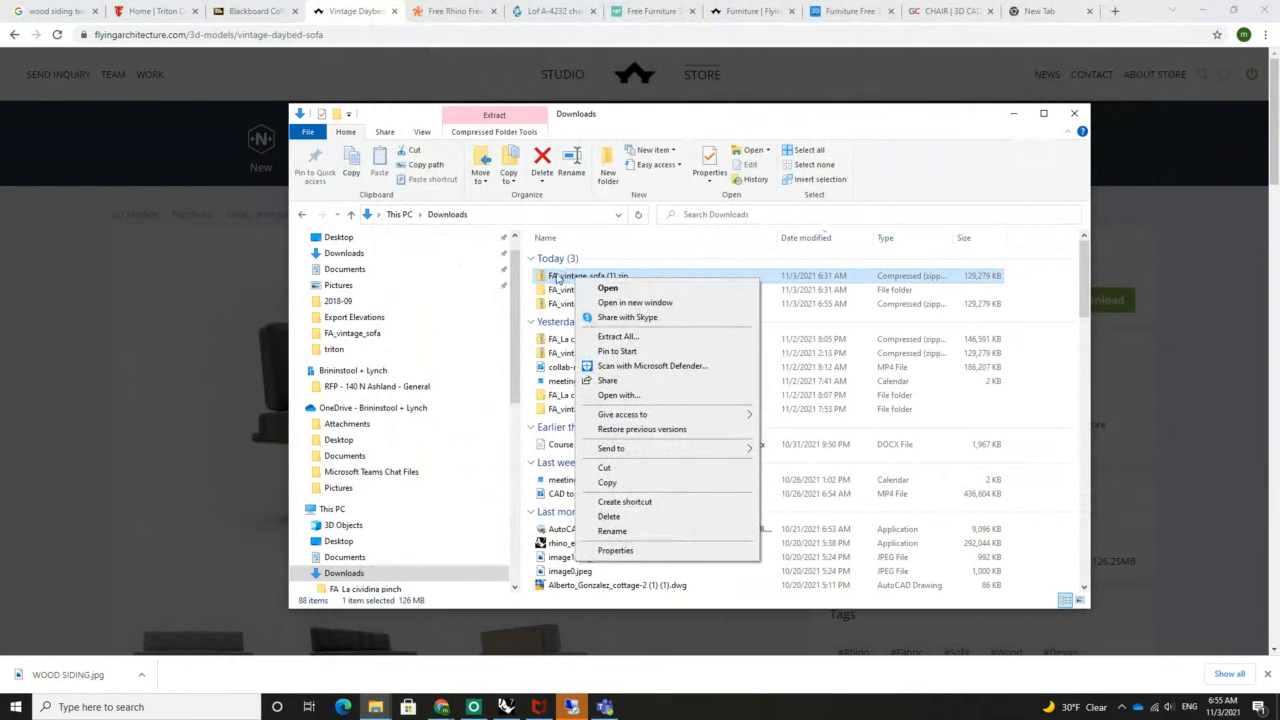
double_click(560, 276)
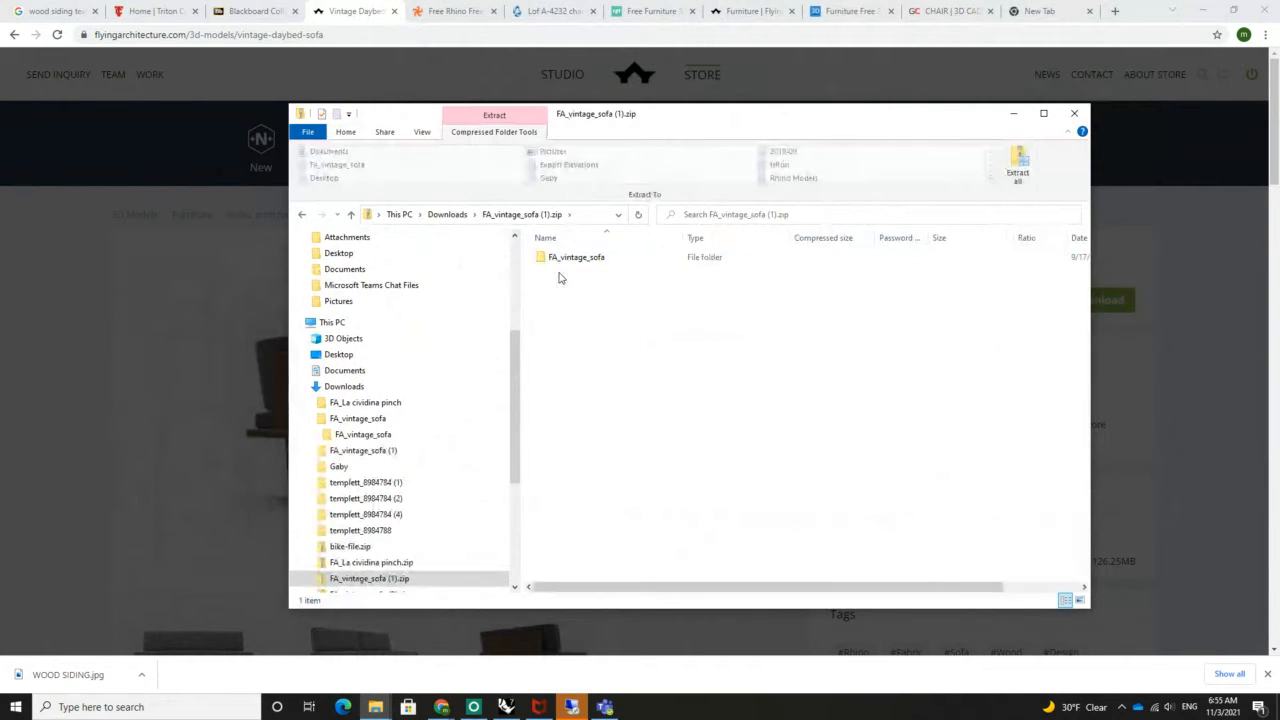
Look inside the archive's FA_vintage_sofa folder for the Rhino model file and return to the Downloads folder
double_click(560, 262)
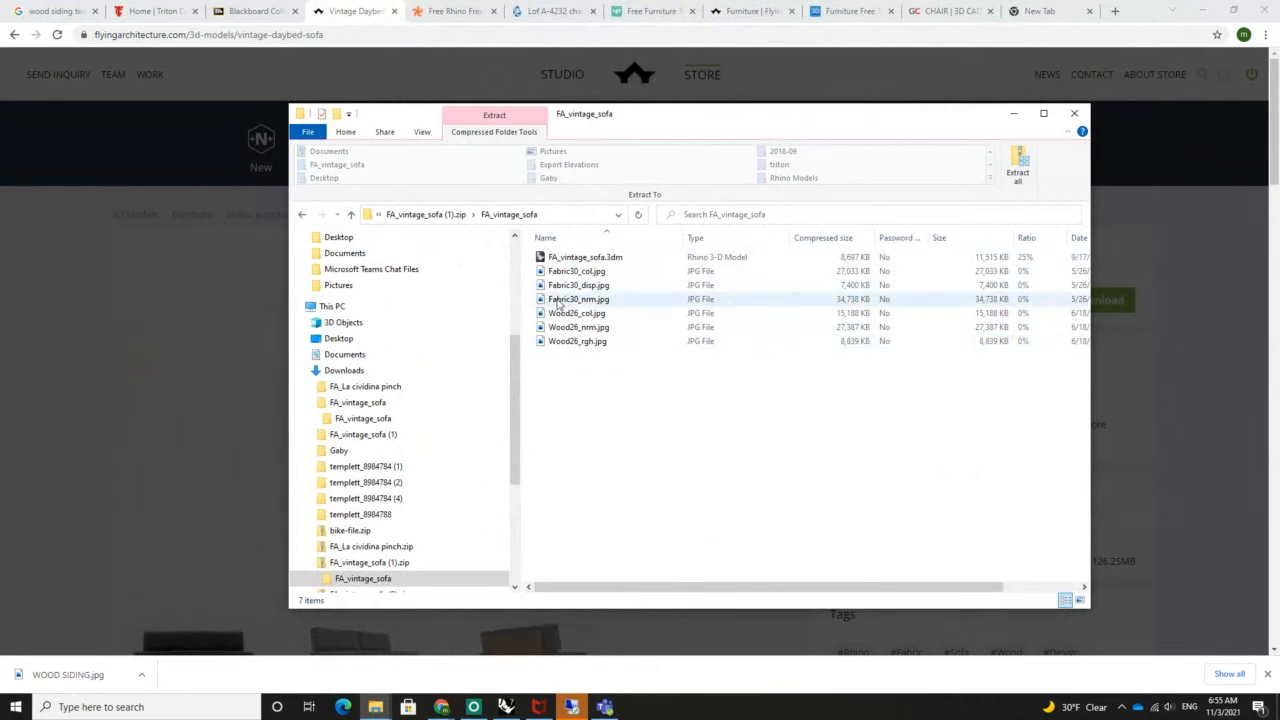
left_click(562, 258)
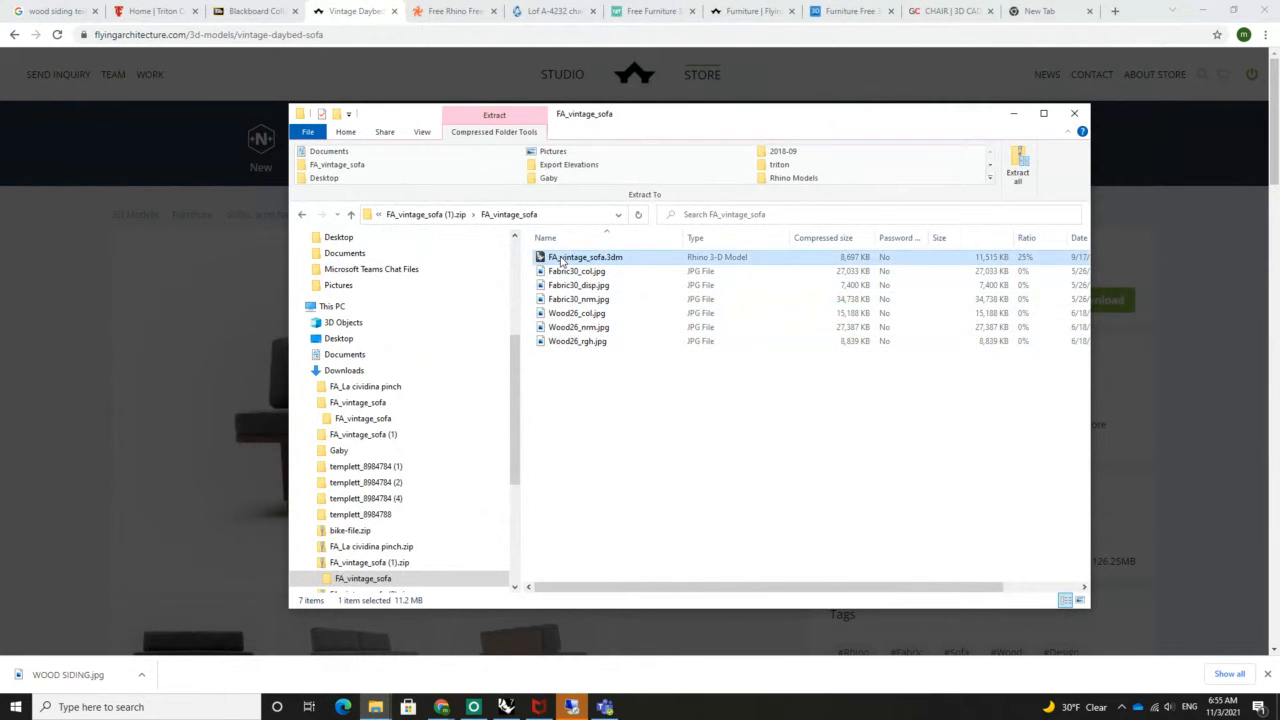
left_click(451, 216)
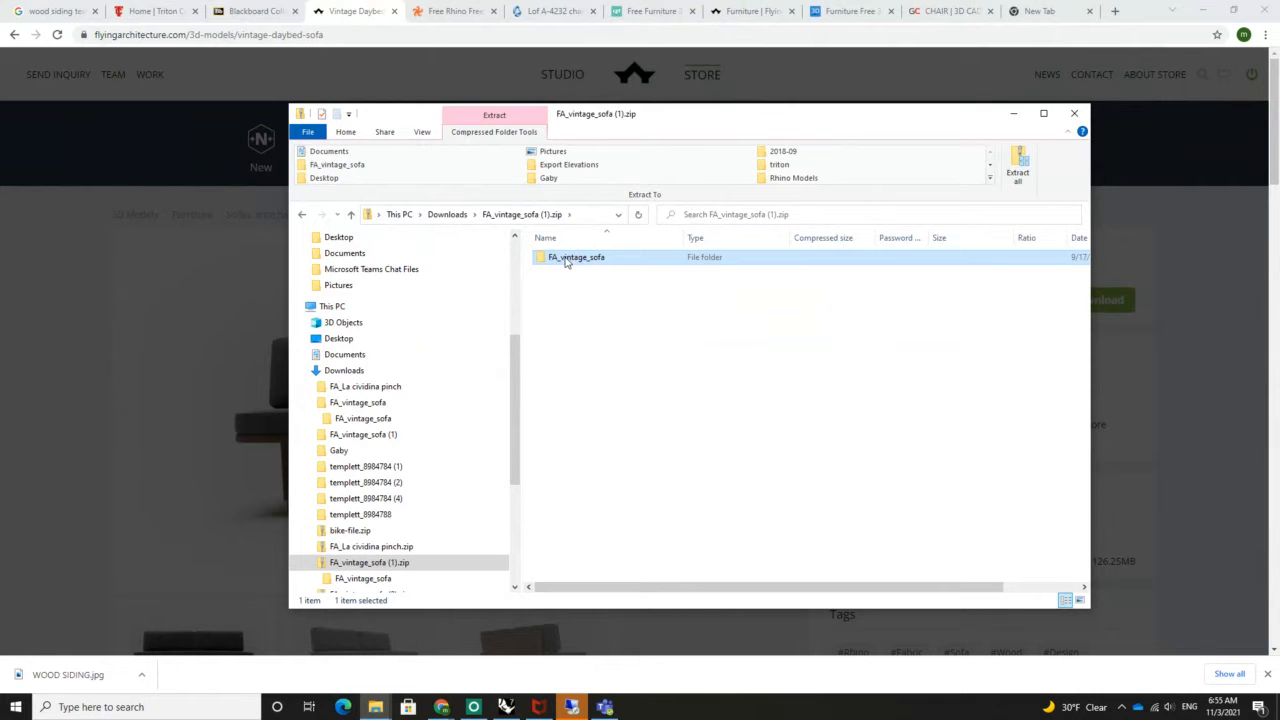
left_click(447, 215)
Extract the newly downloaded FA_vintage_sofa (2).zip to its own folder in Downloads
left_click(565, 277)
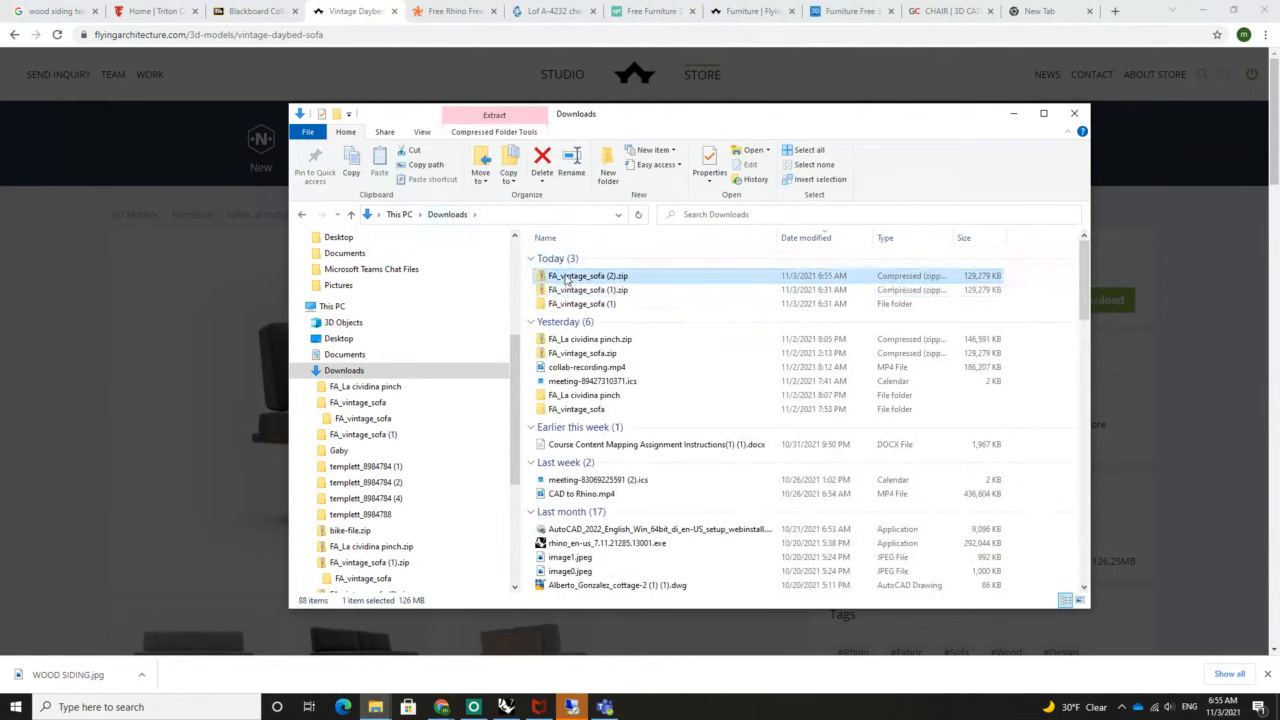
right_click(566, 279)
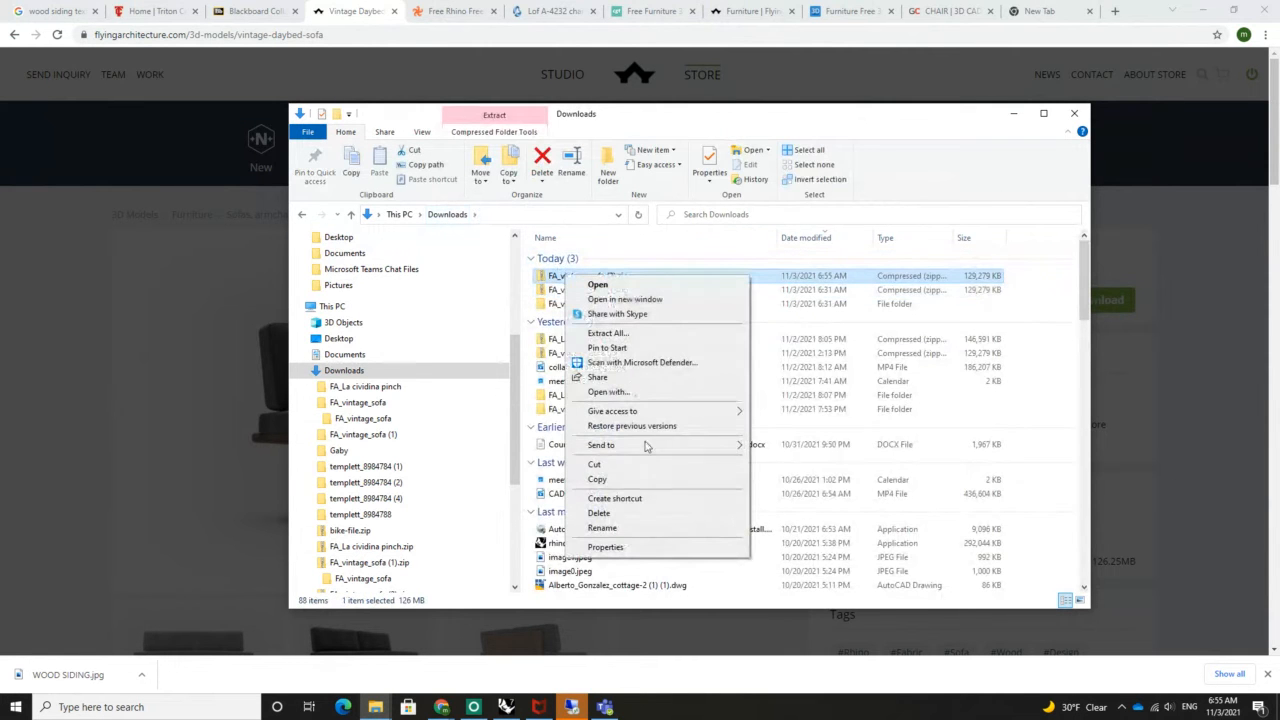
left_click(600, 334)
left_click(768, 482)
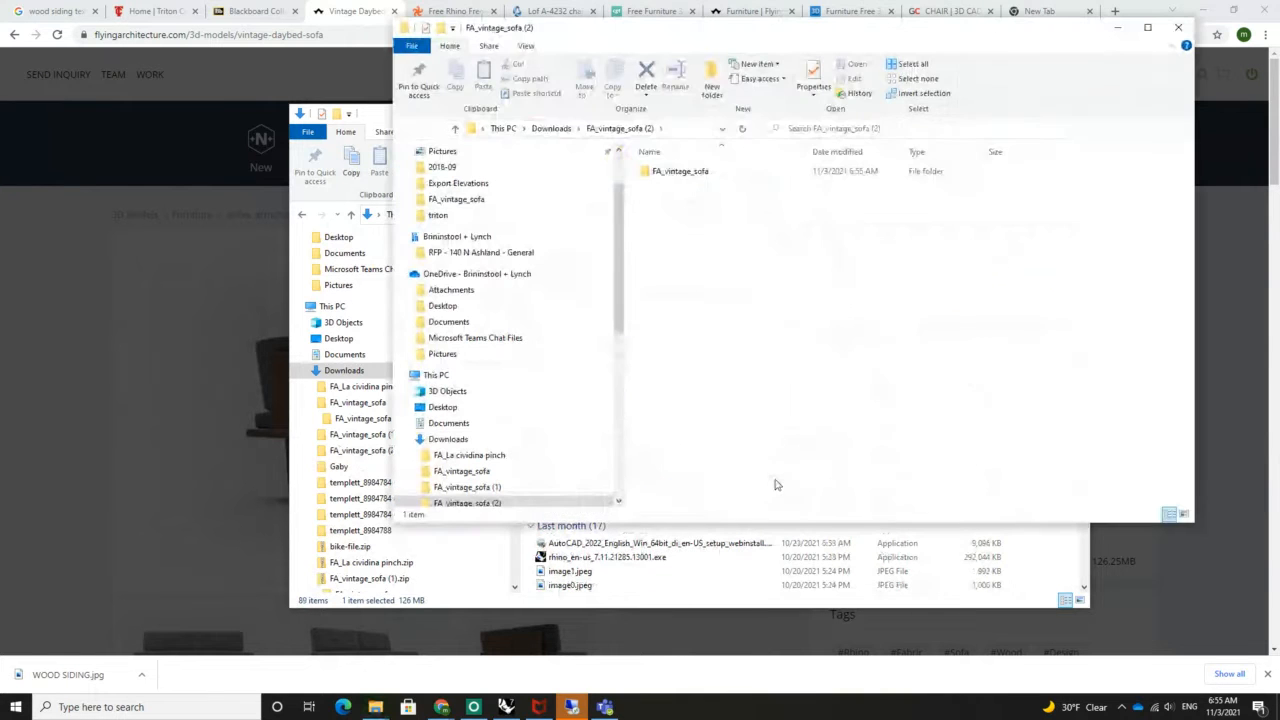
Copy the extracted FA_vintage_sofa folder
right_click(677, 182)
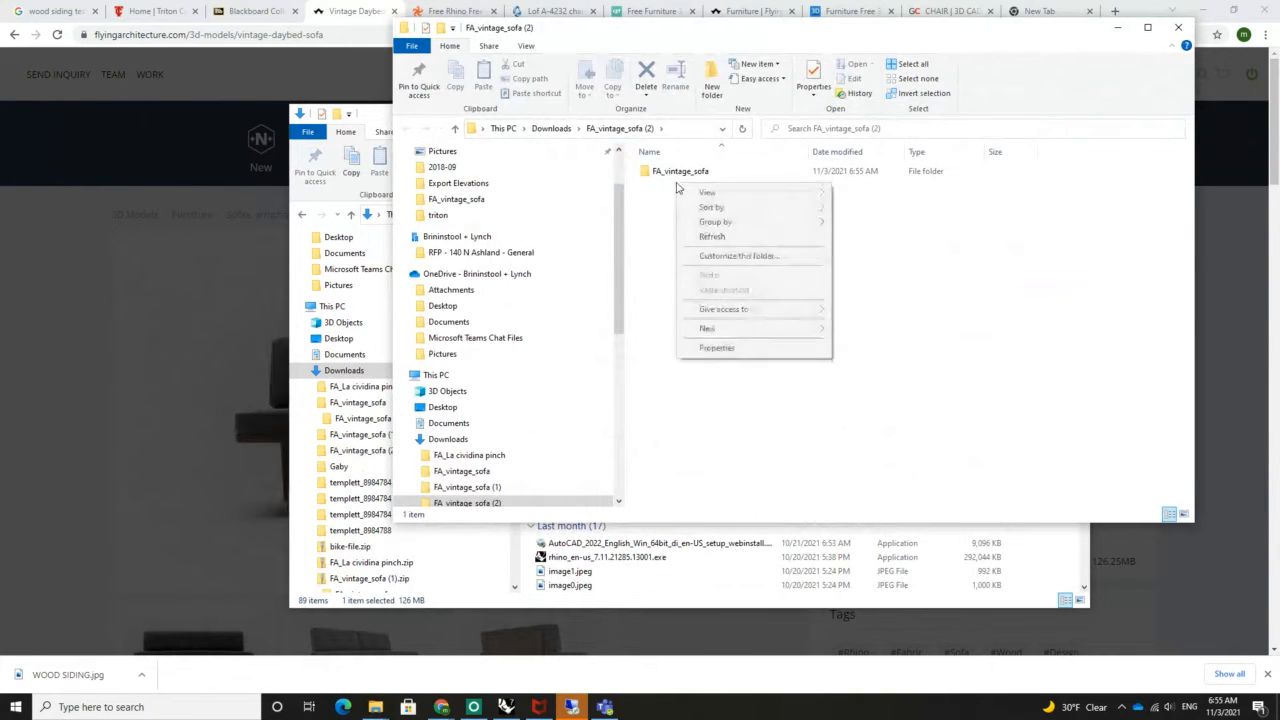
left_click(678, 172)
right_click(678, 174)
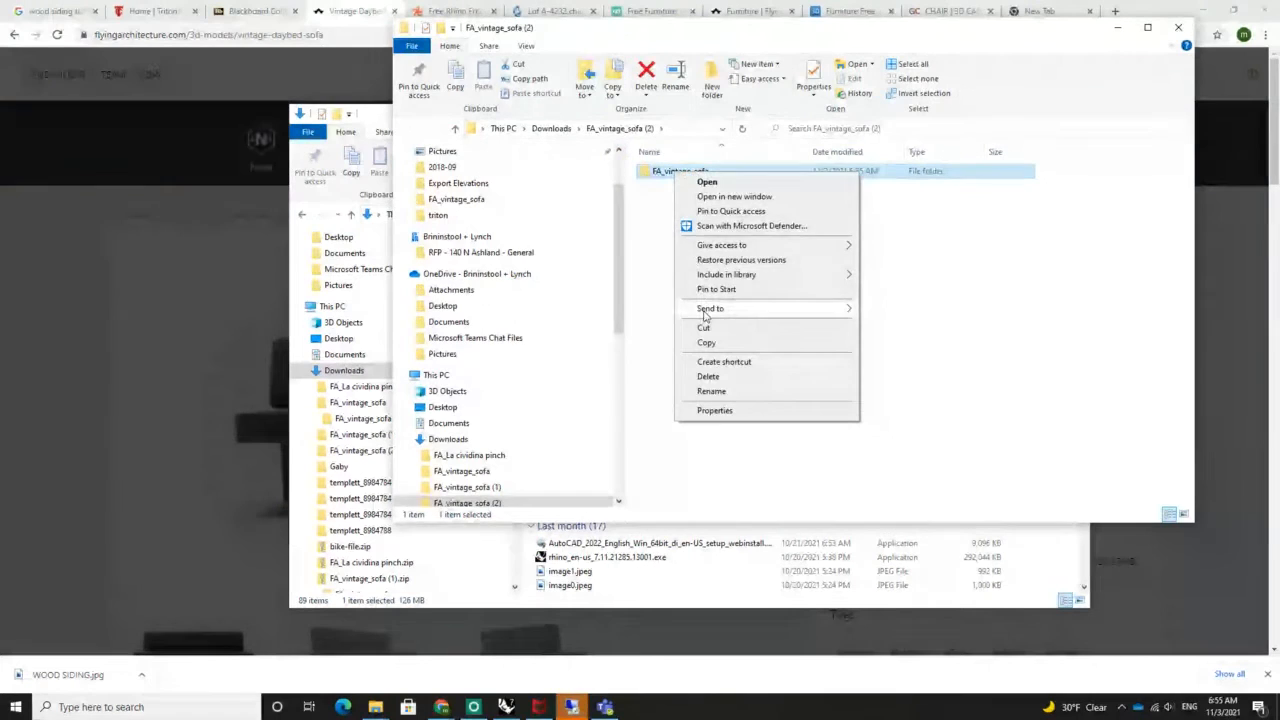
left_click(706, 342)
Open the Material & Furniture folder inside the Rhino Cottage folder on the Desktop
left_click(387, 119)
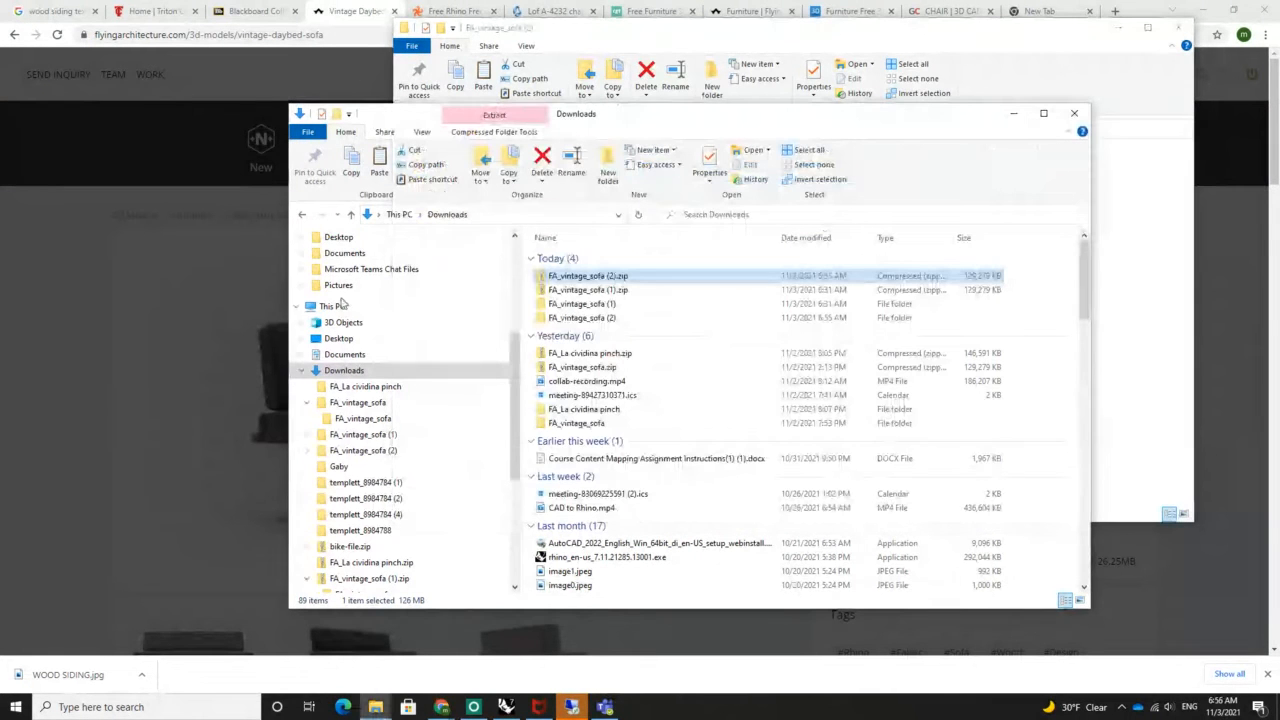
scroll(341, 296, "up", 3)
scroll(341, 291, "up", 2)
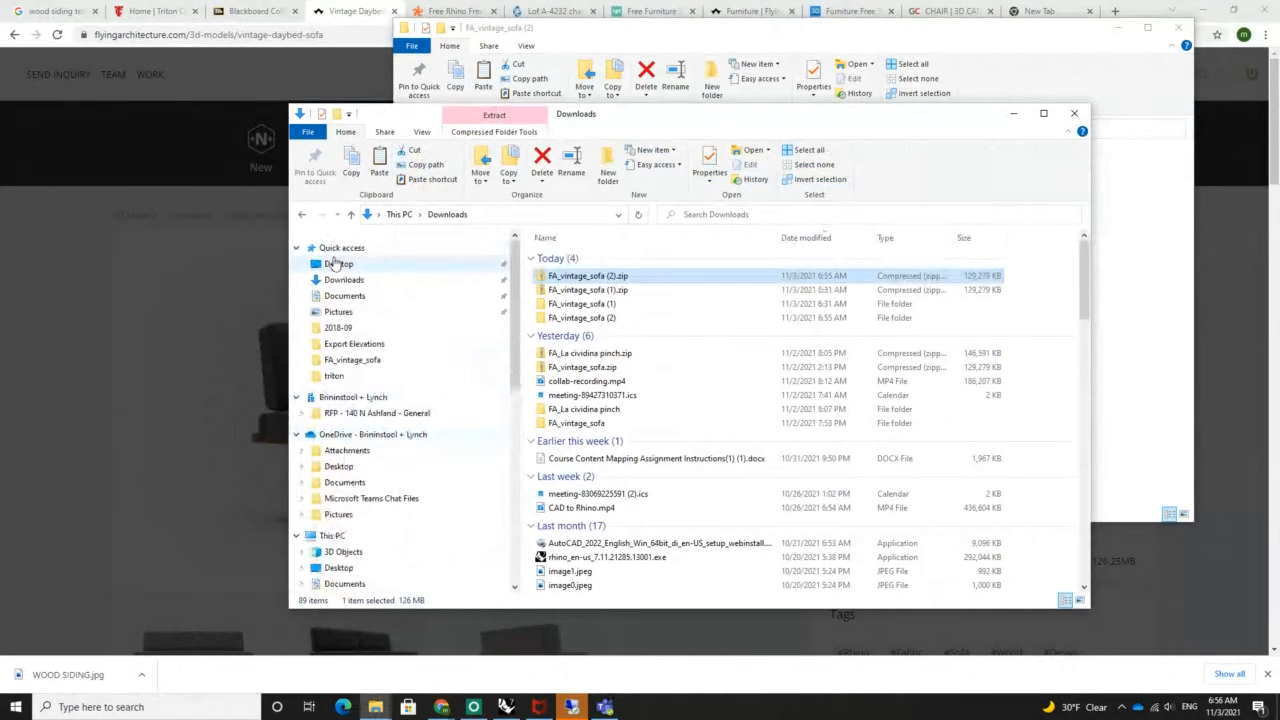
left_click(337, 263)
scroll(590, 480, "down", 4)
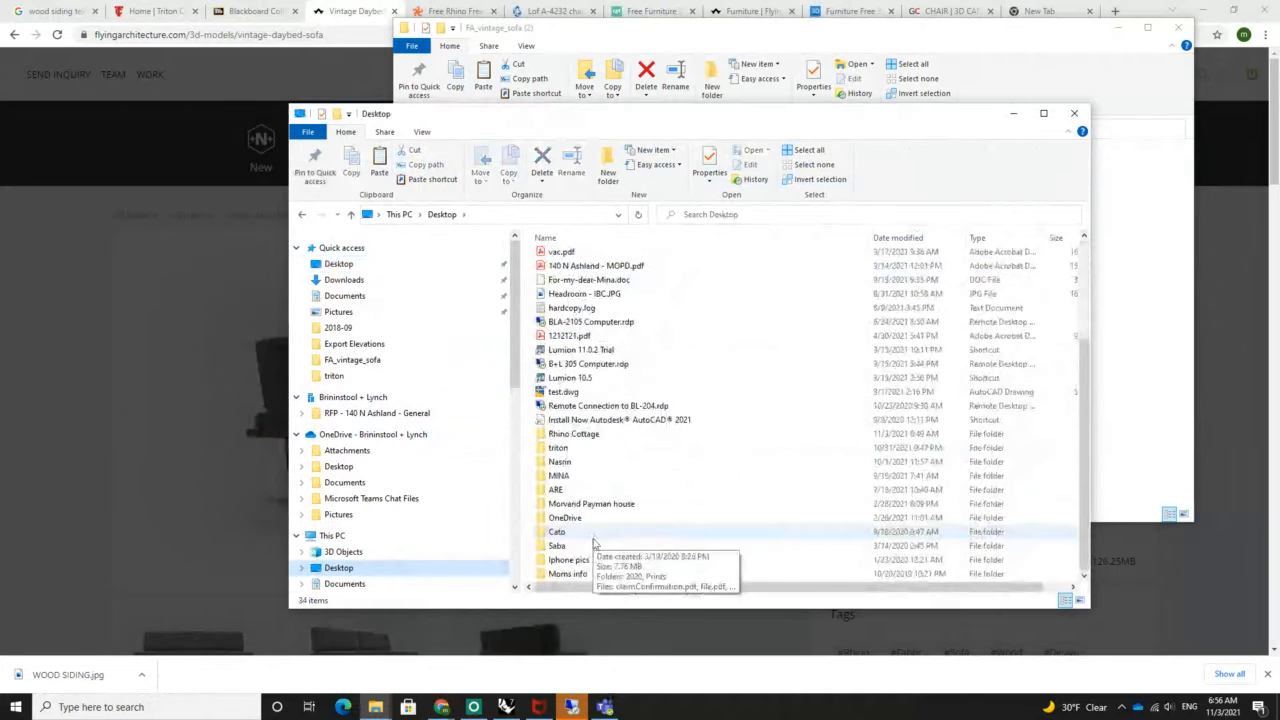
double_click(578, 436)
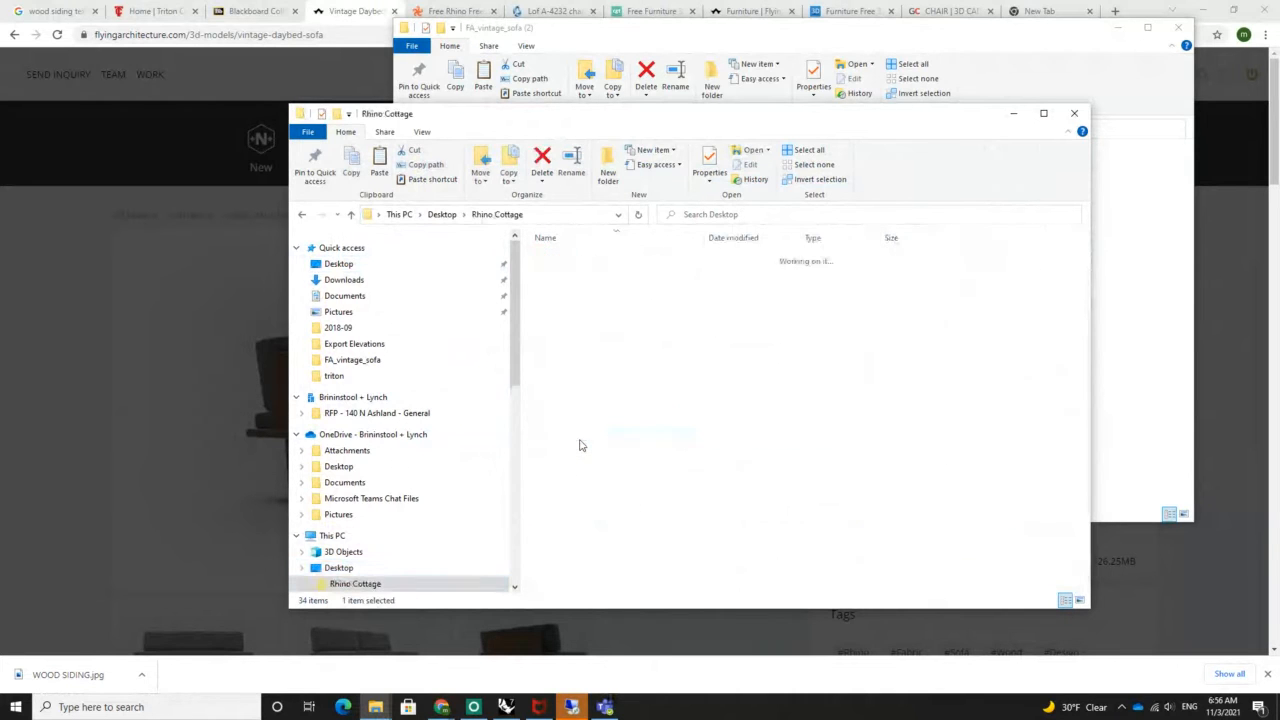
double_click(589, 260)
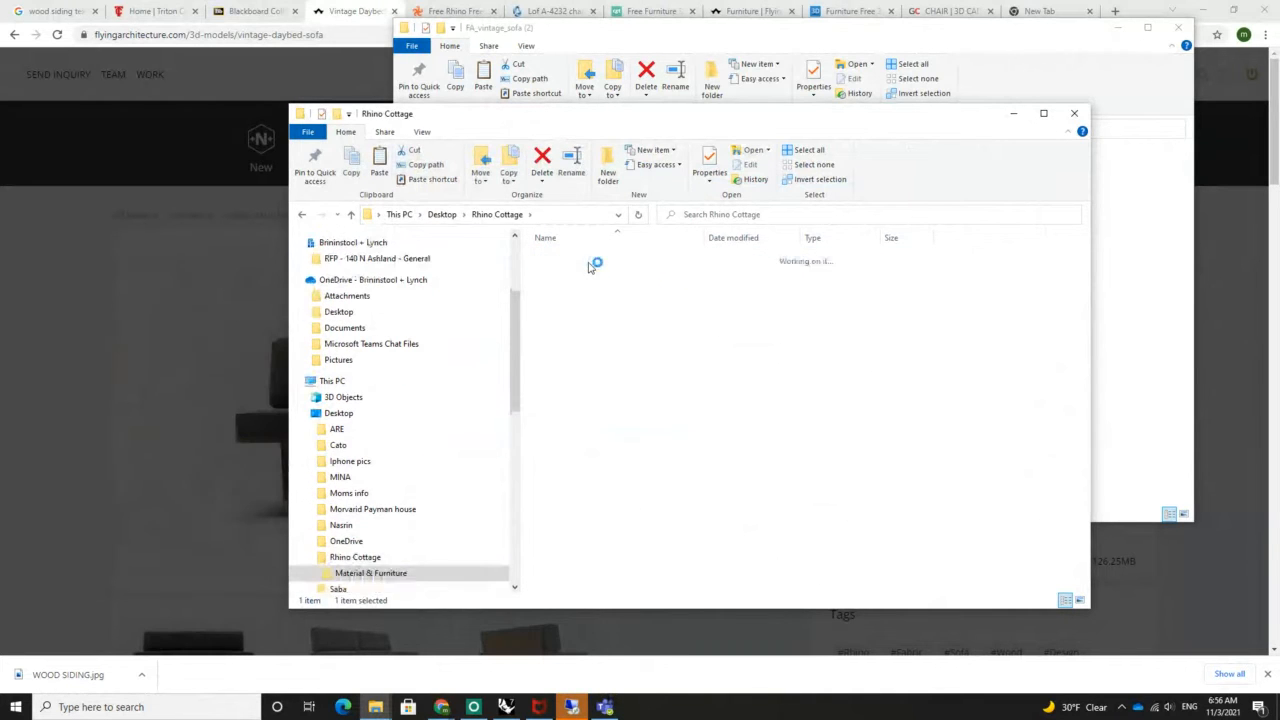
Create a new folder with the default name inside Material & Furniture
right_click(599, 328)
mouse_move(617, 484)
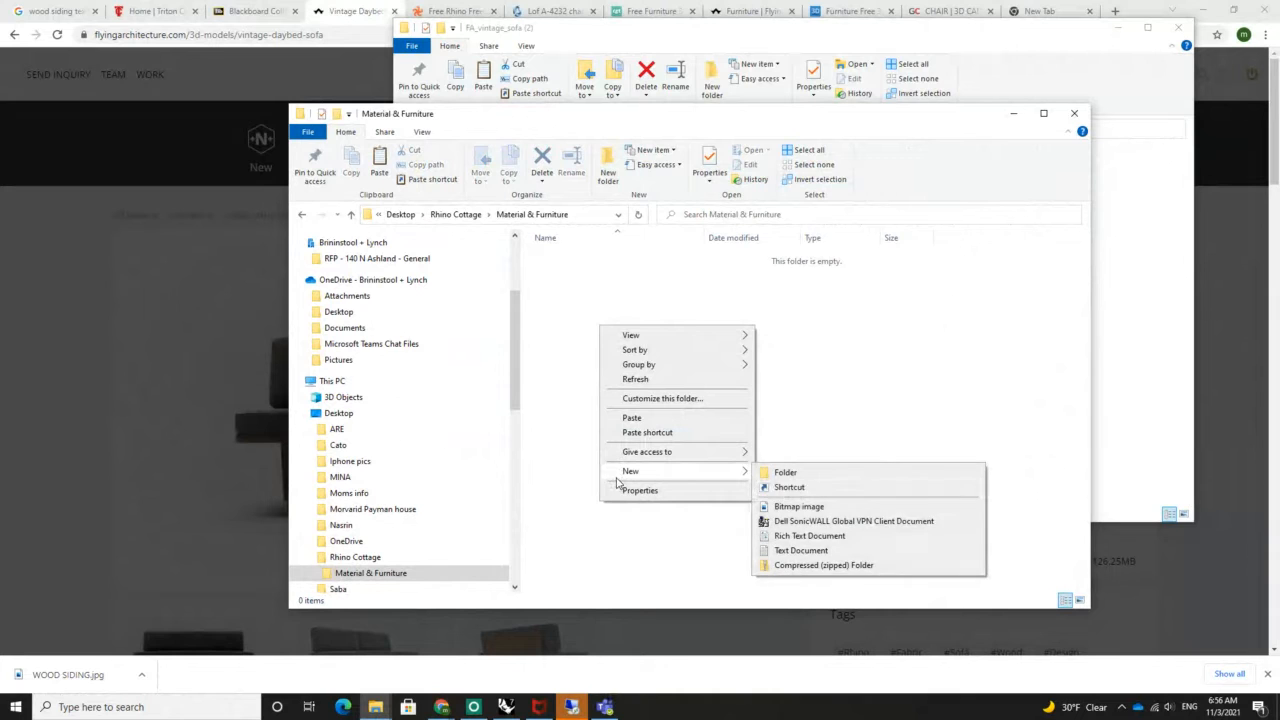
left_click(857, 477)
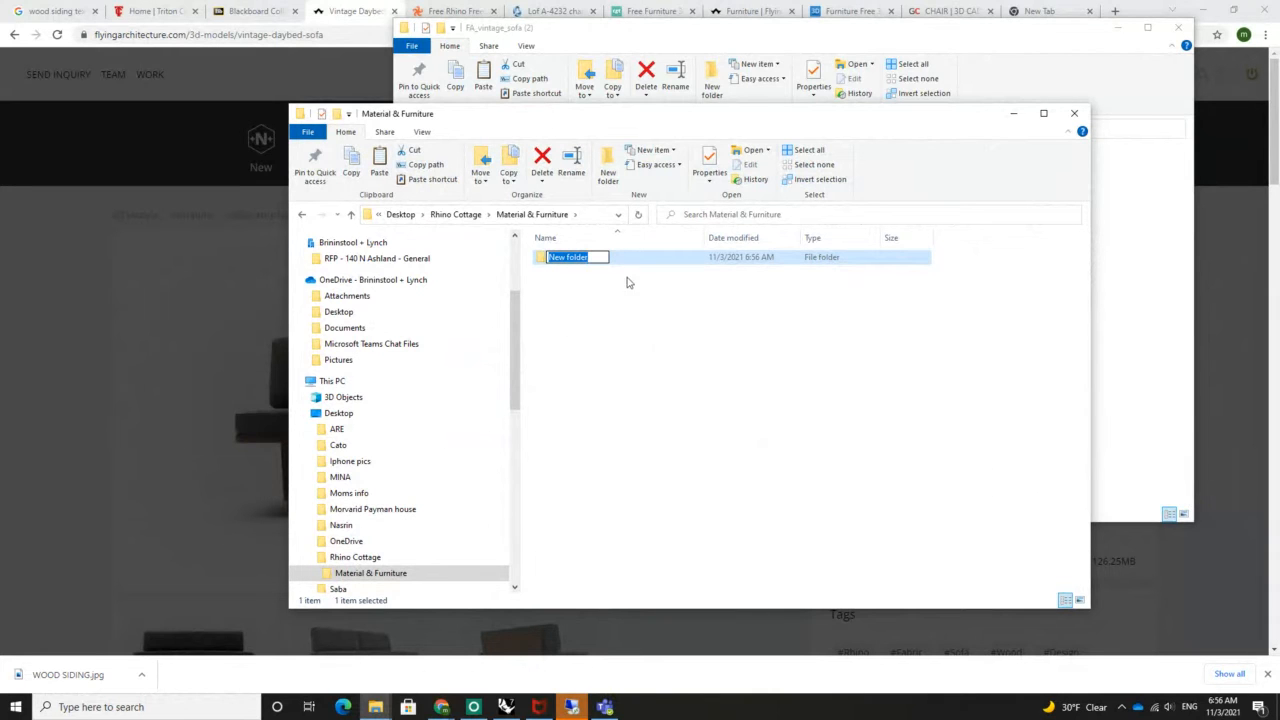
left_click(660, 354)
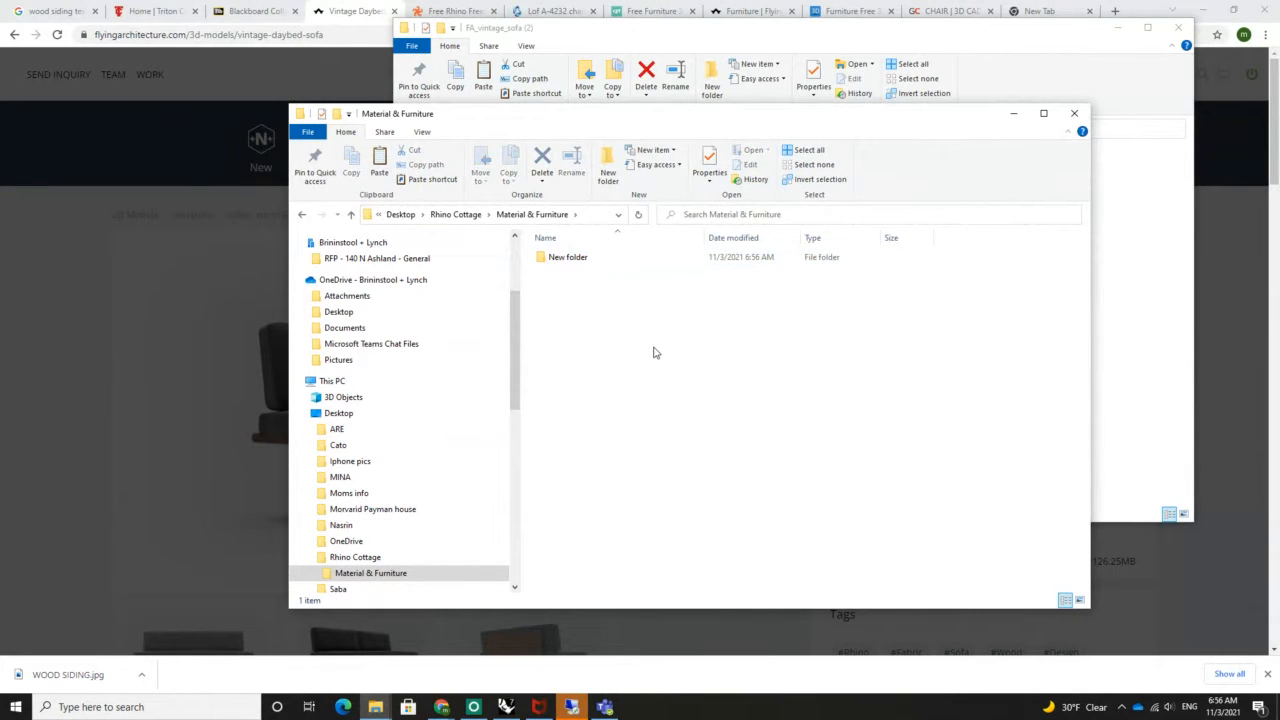
Paste the copied FA_vintage_sofa folder into Material & Furniture and delete the empty New folder
right_click(654, 351)
left_click(700, 446)
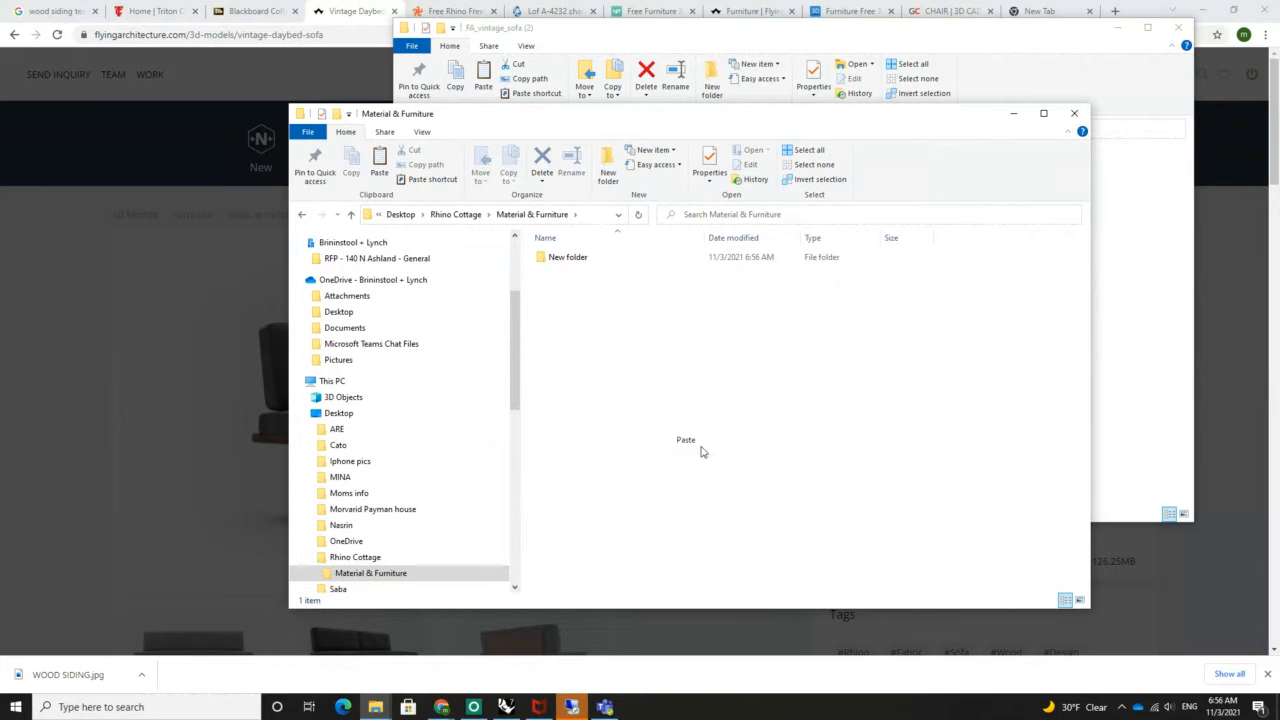
right_click(570, 276)
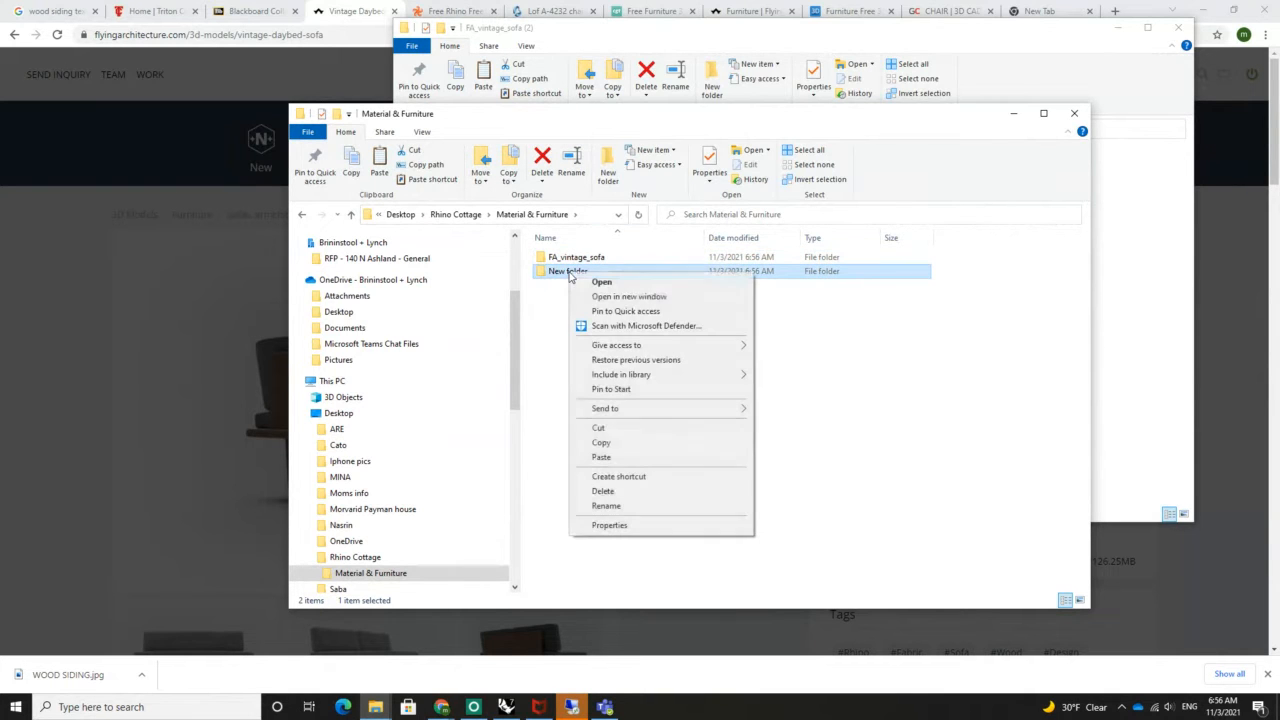
left_click(605, 491)
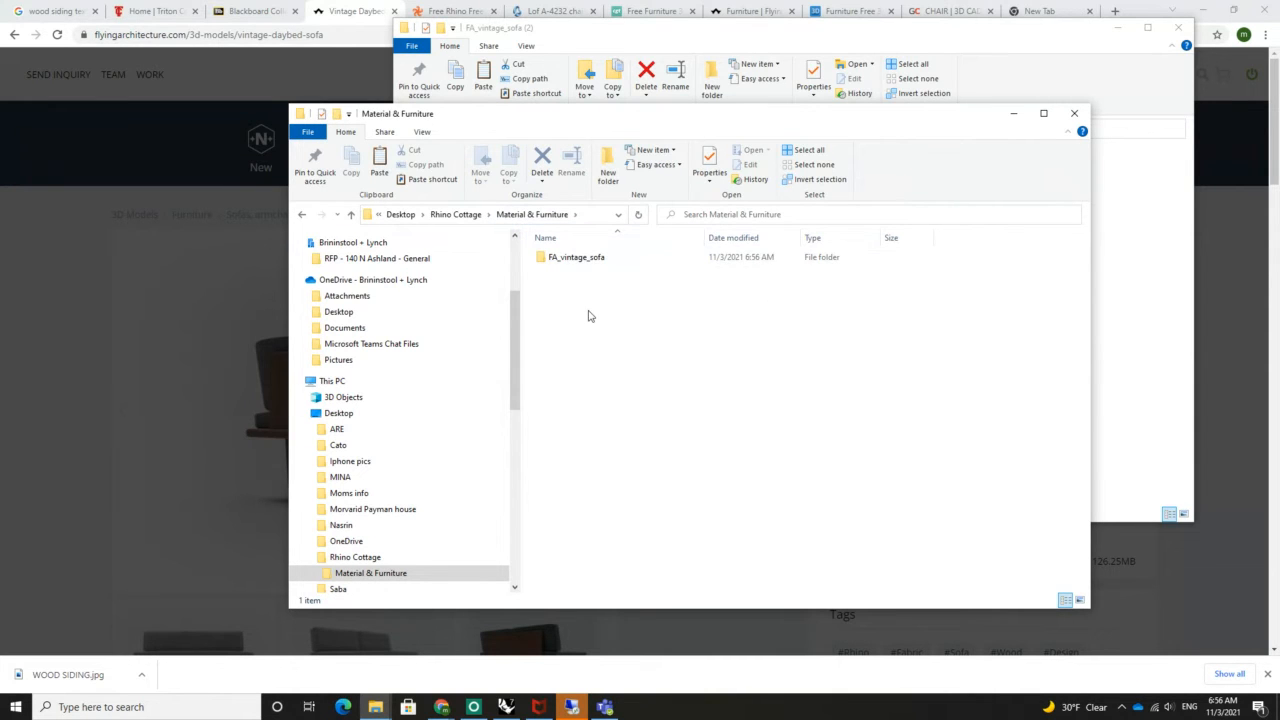
Open FA_vintage_sofa.3dm from the pasted FA_vintage_sofa folder in Rhino
left_click(616, 263)
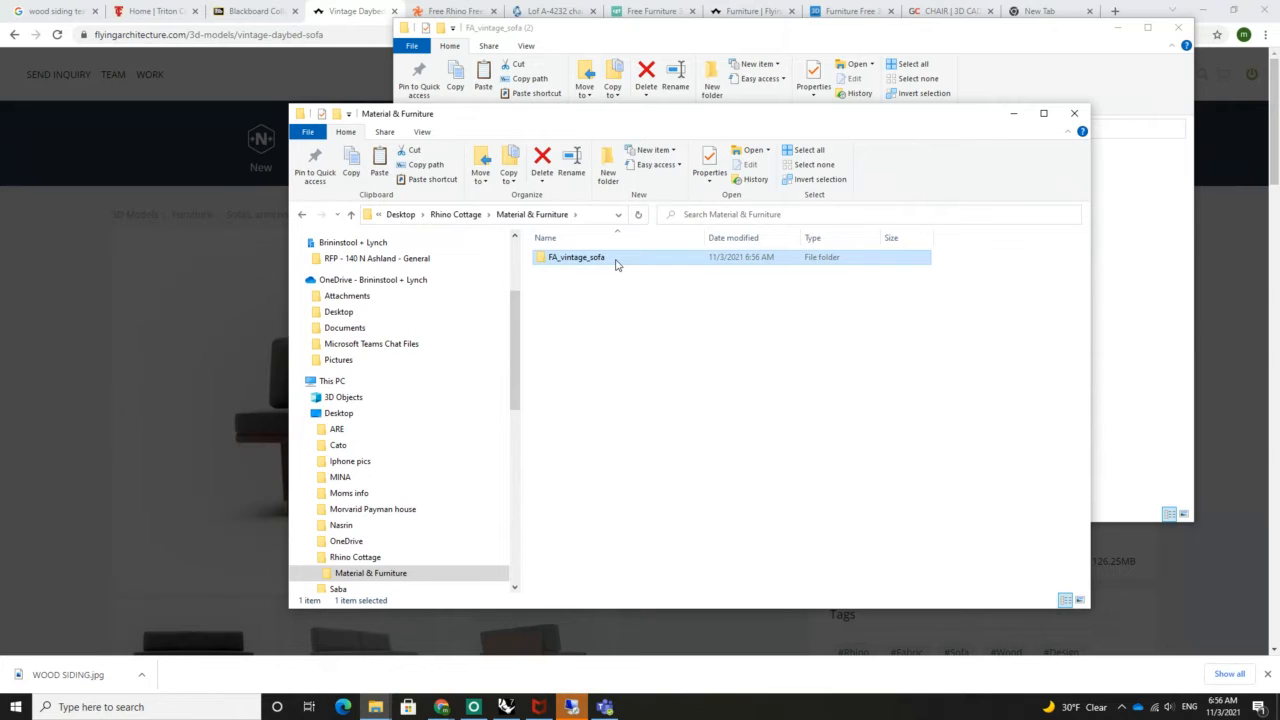
double_click(616, 263)
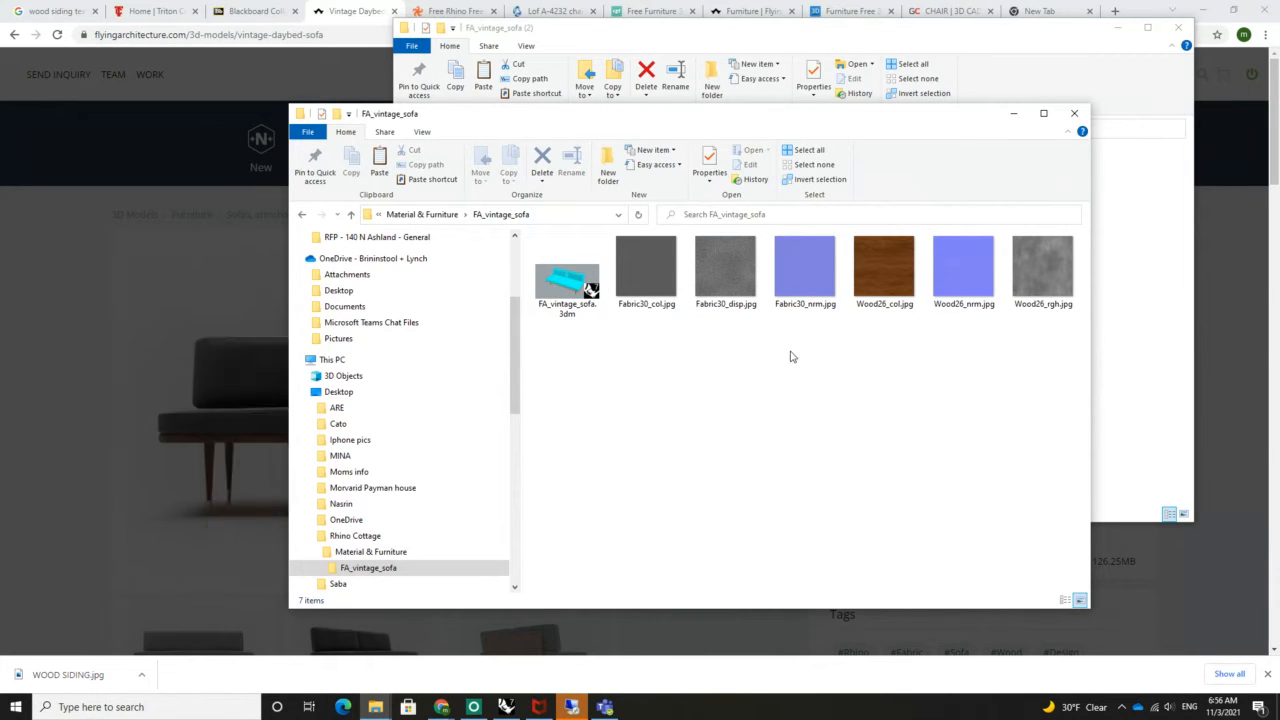
left_click(568, 287)
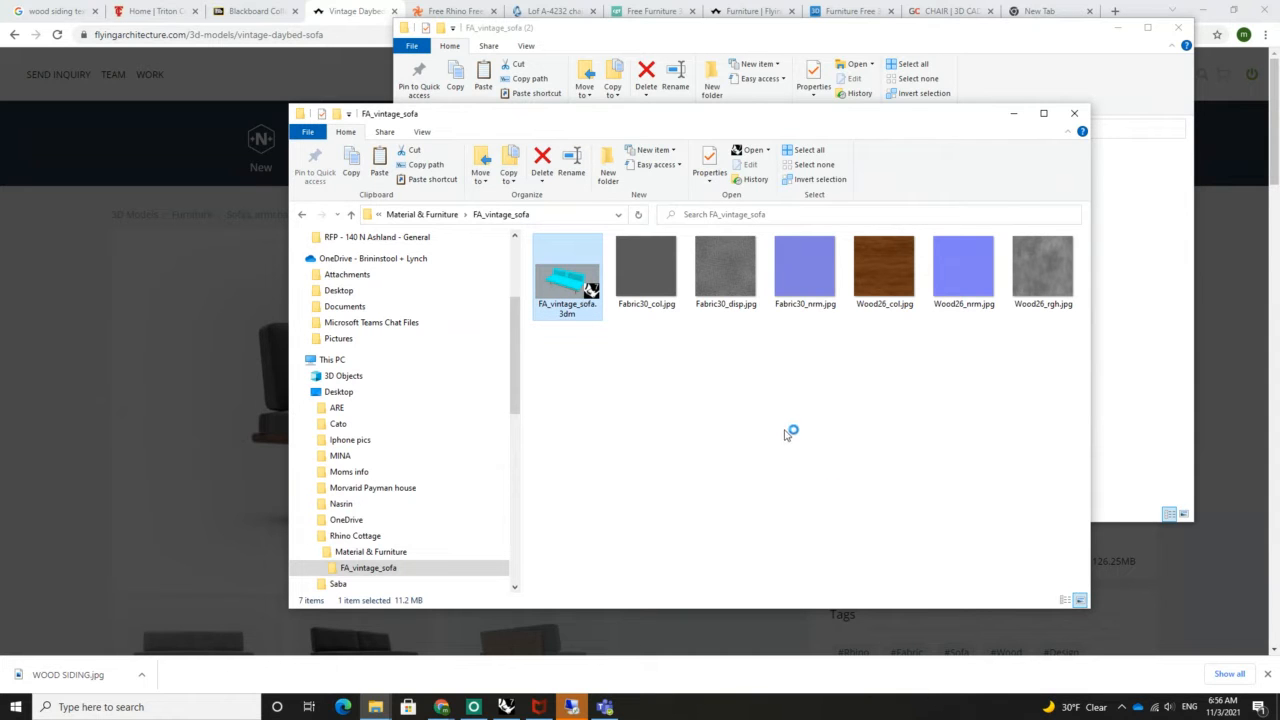
double_click(566, 282)
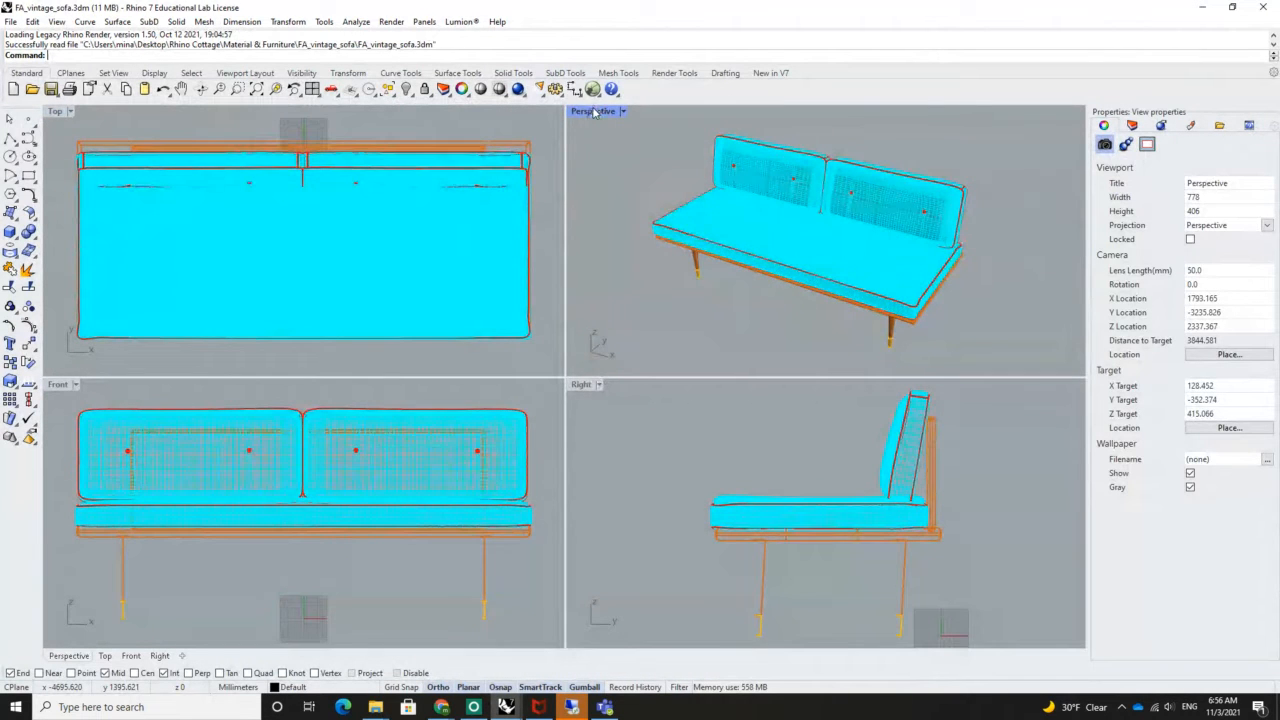
Maximize the Perspective viewport and examine the sofa model from several angles and distances
double_click(594, 111)
scroll(600, 270, "down", 5)
right_click_drag(590, 275, 517, 331)
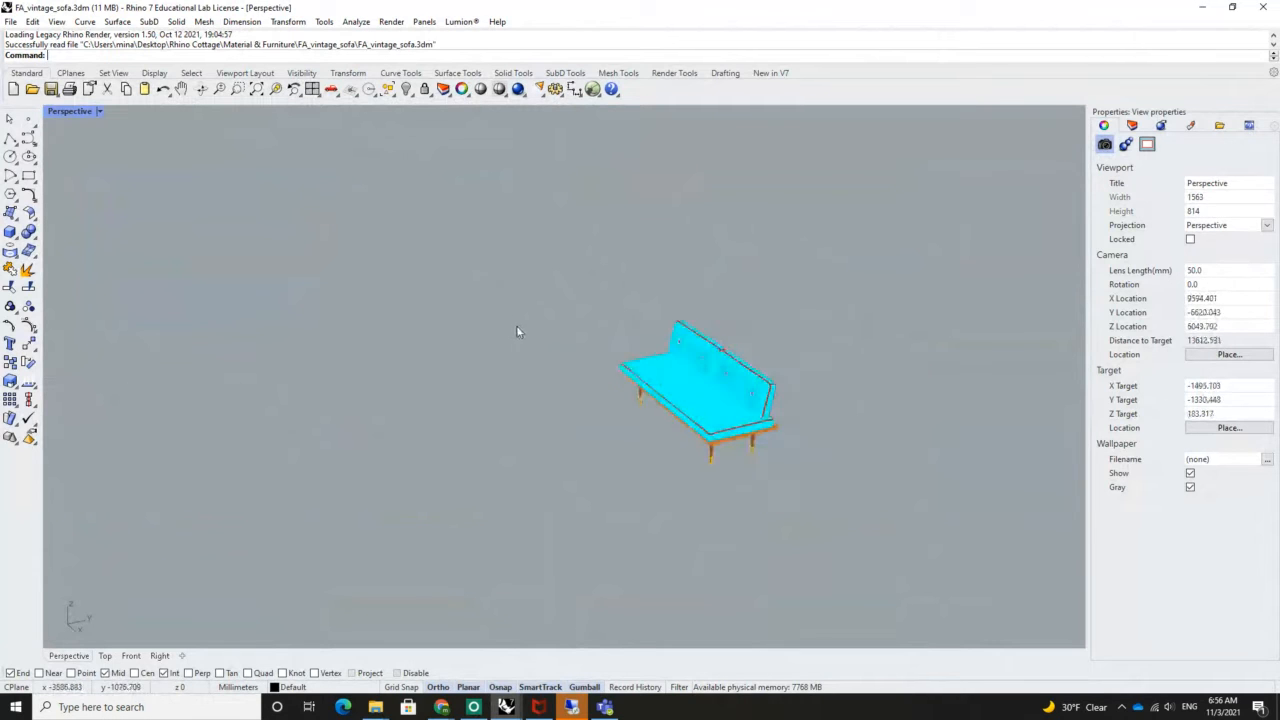
scroll(517, 328, "down", 2)
scroll(605, 360, "down", 6)
right_click_drag(626, 360, 684, 402)
scroll(654, 322, "up", 12)
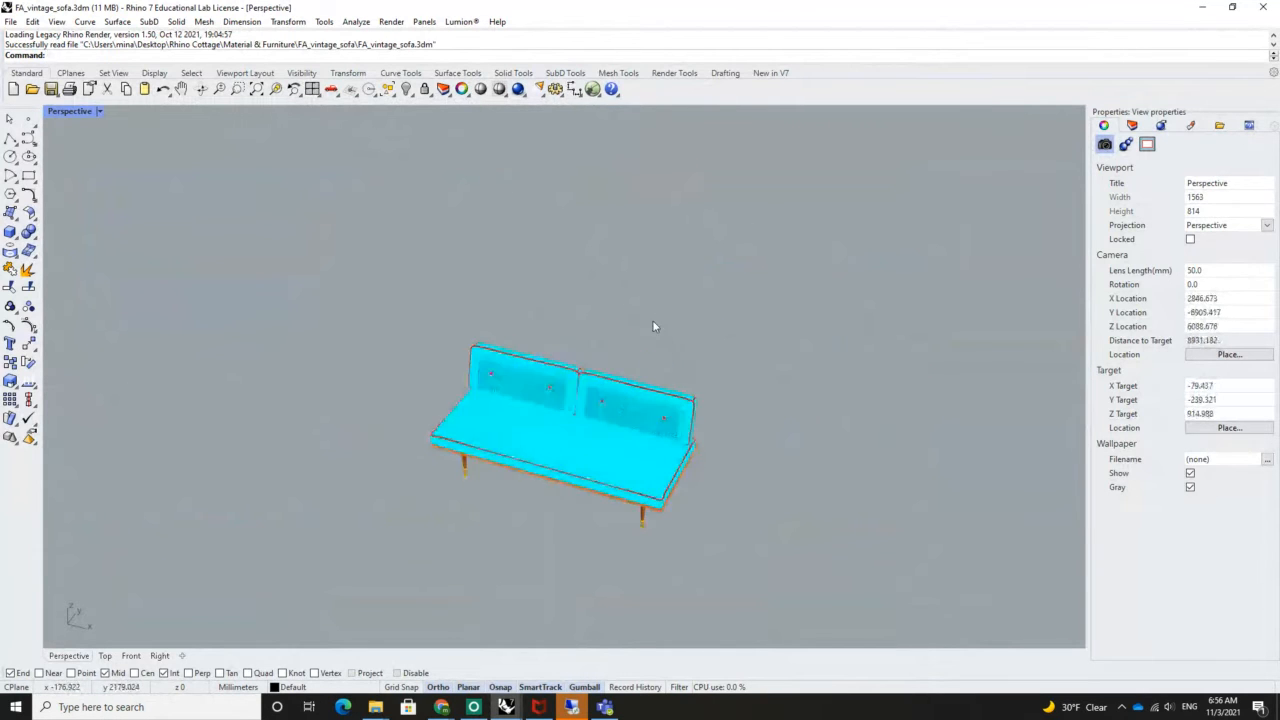
scroll(613, 448, "up", 8)
Select the sofa to check whether its parts are grouped, and clear the selection
left_click(614, 466)
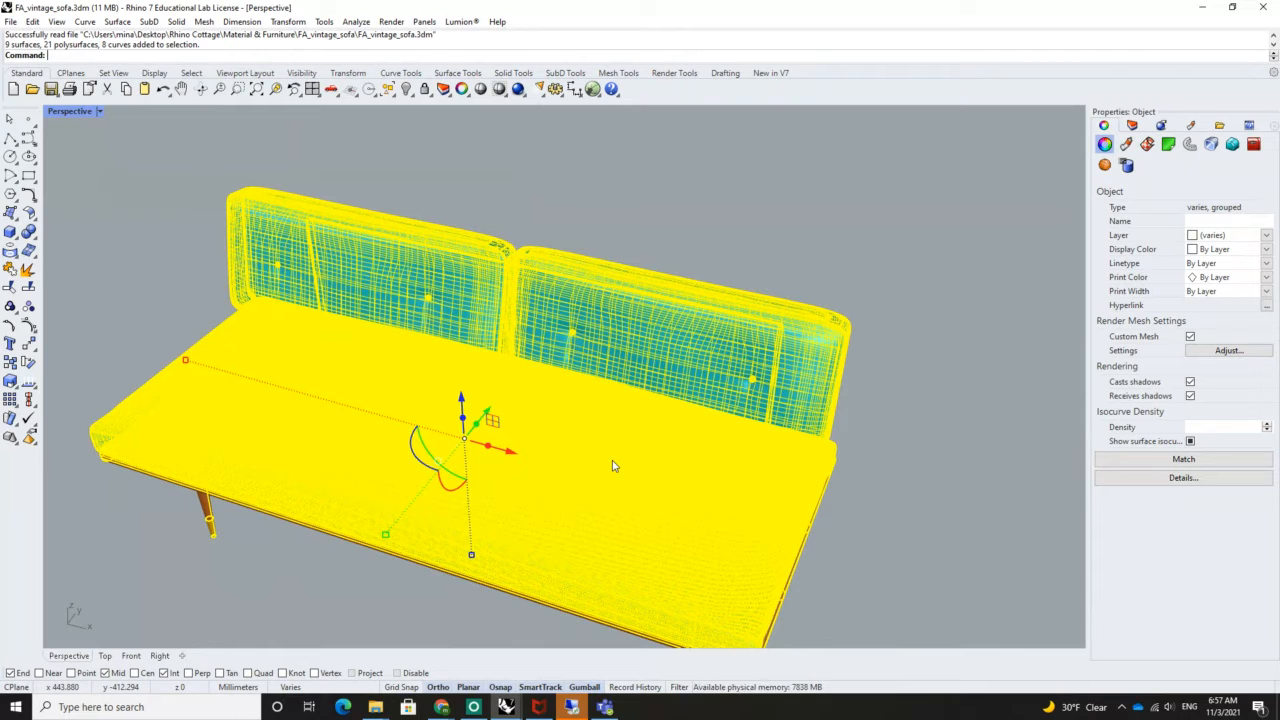
left_click(687, 273)
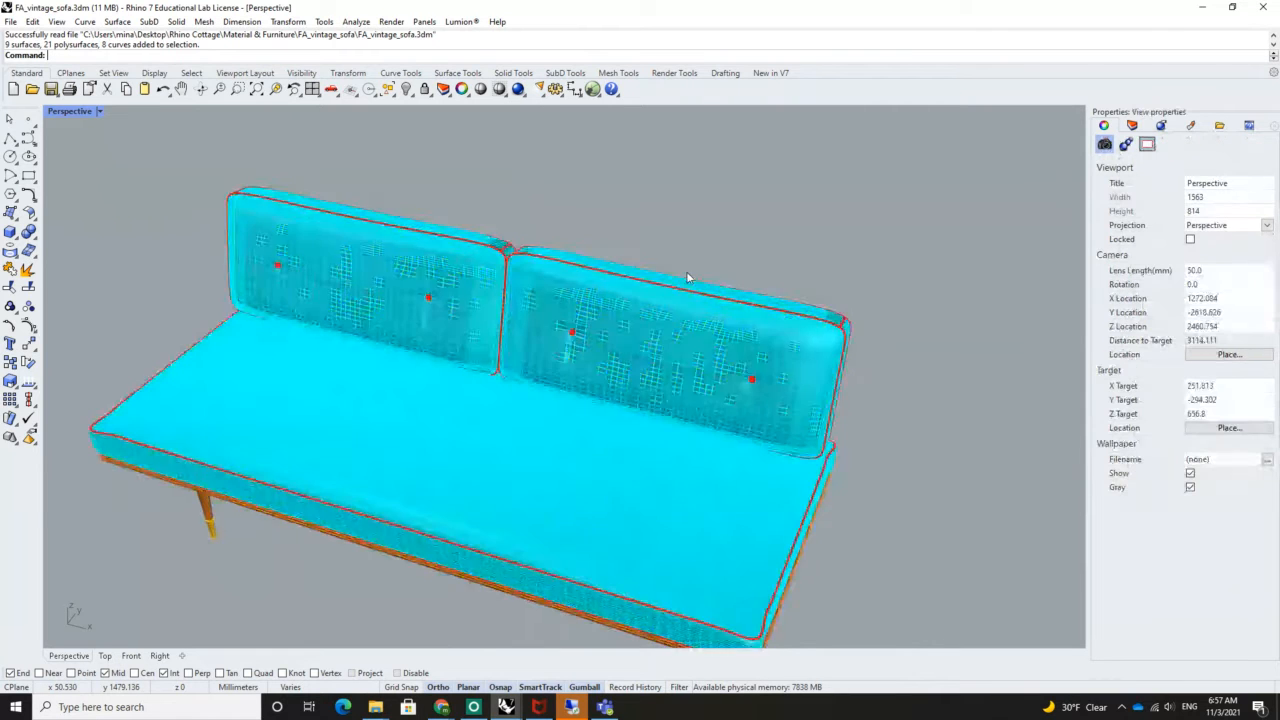
scroll(687, 273, "down", 6)
right_click_drag(820, 401, 630, 322)
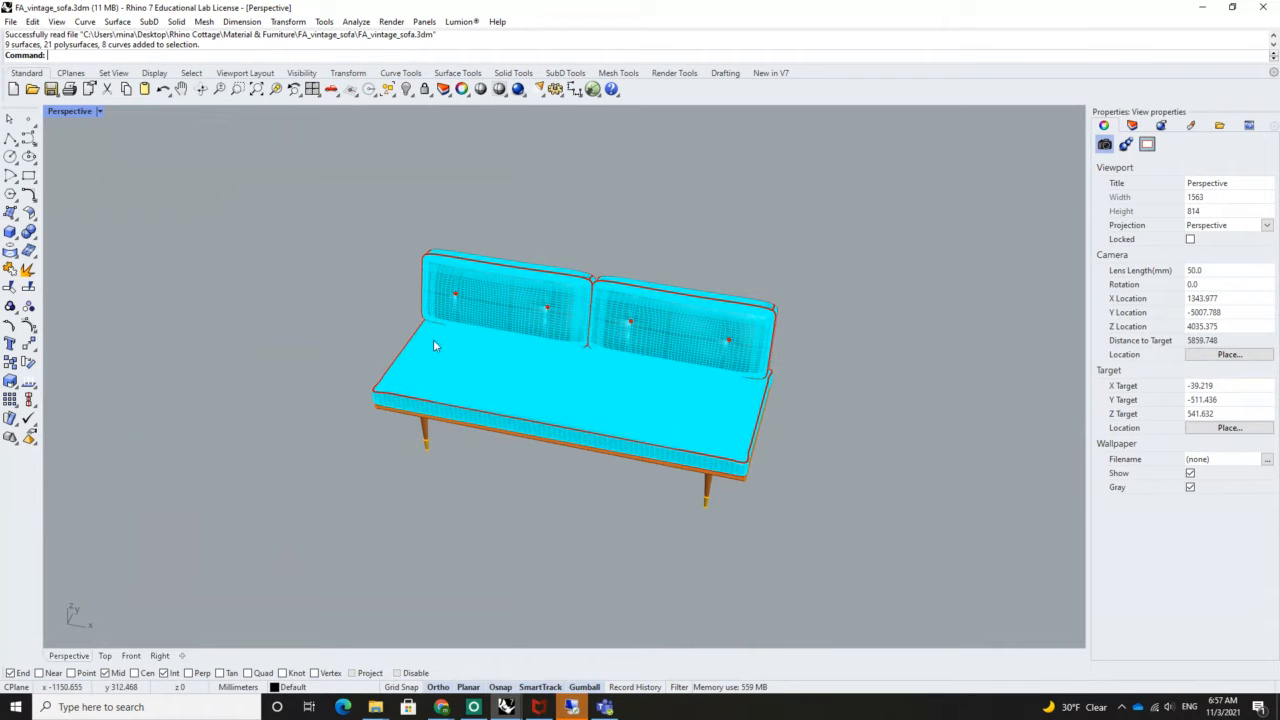
left_click(468, 350)
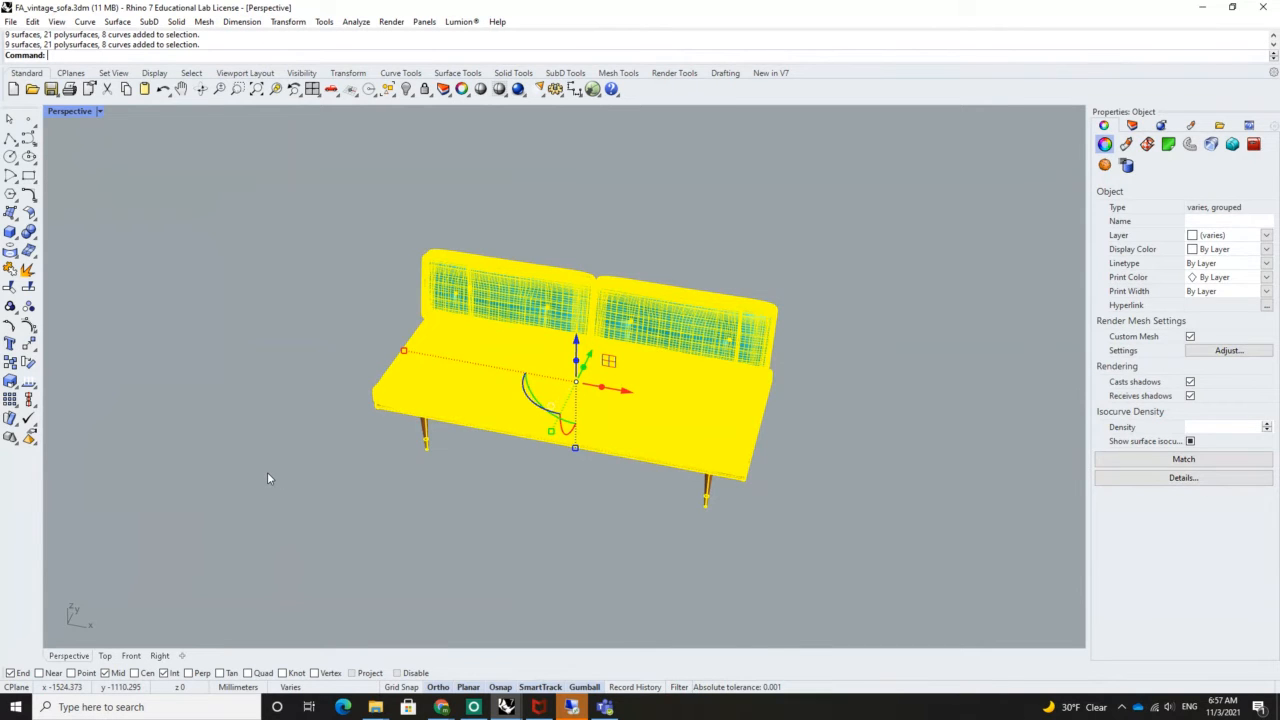
key("Escape")
Set the model units to Feet with Feet & Inches display at 1'1-1/16" precision, and scale the model to match
type("units")
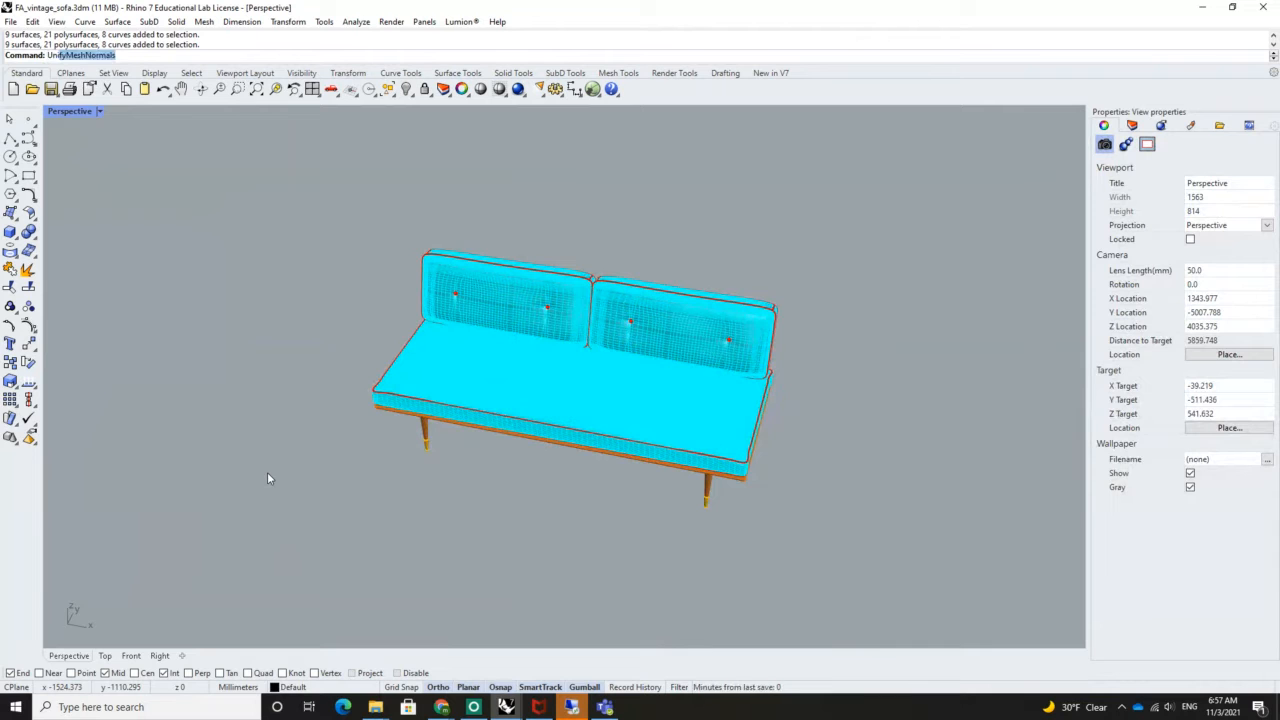
key("Return")
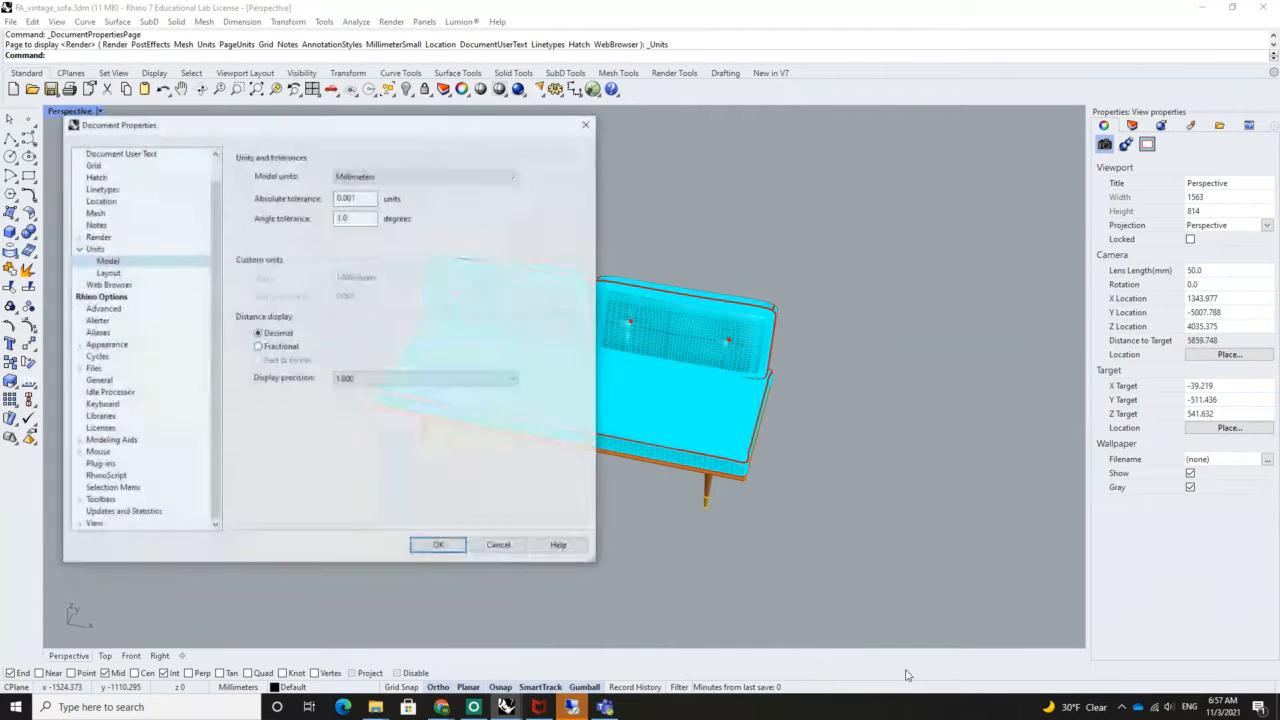
left_click(415, 176)
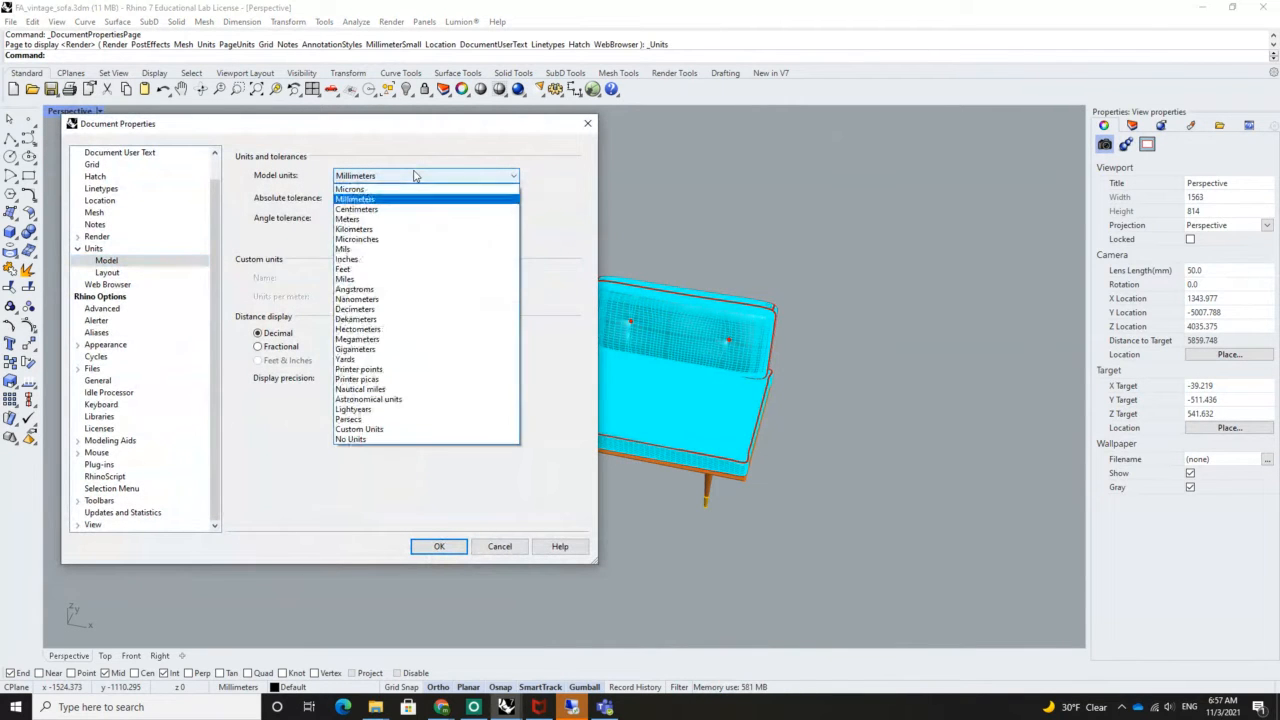
left_click(353, 270)
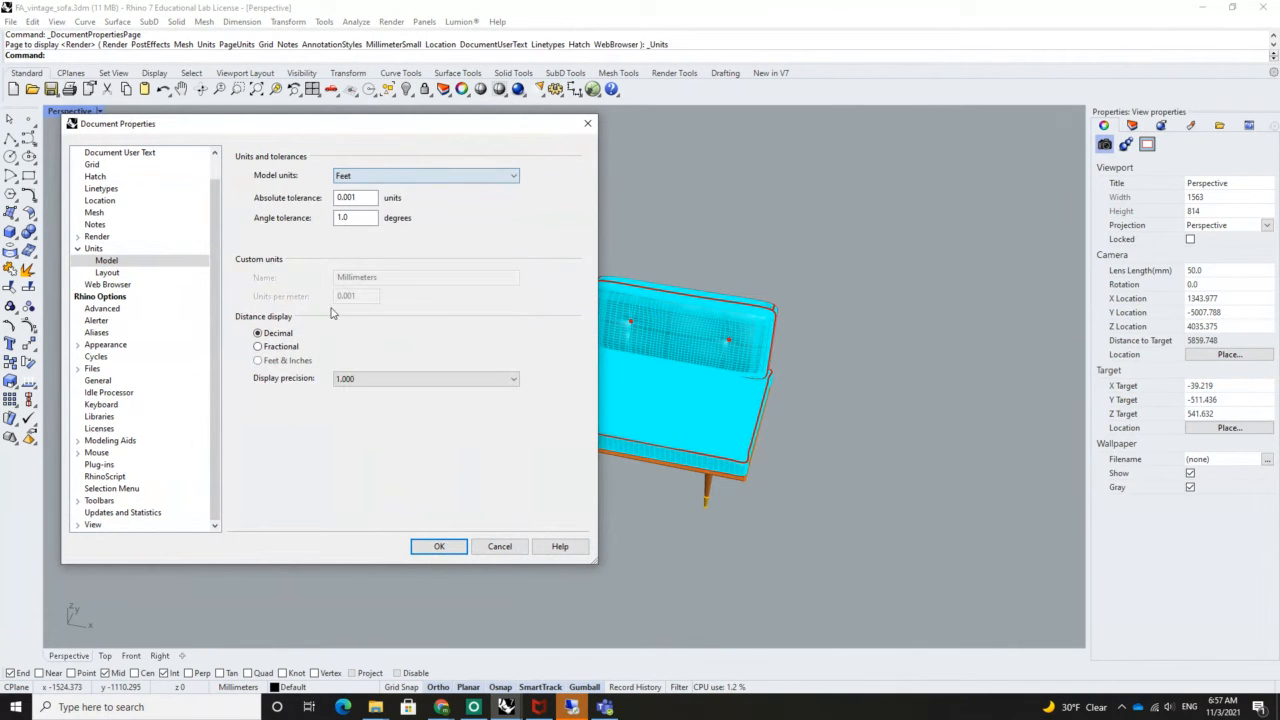
left_click(285, 360)
left_click(352, 379)
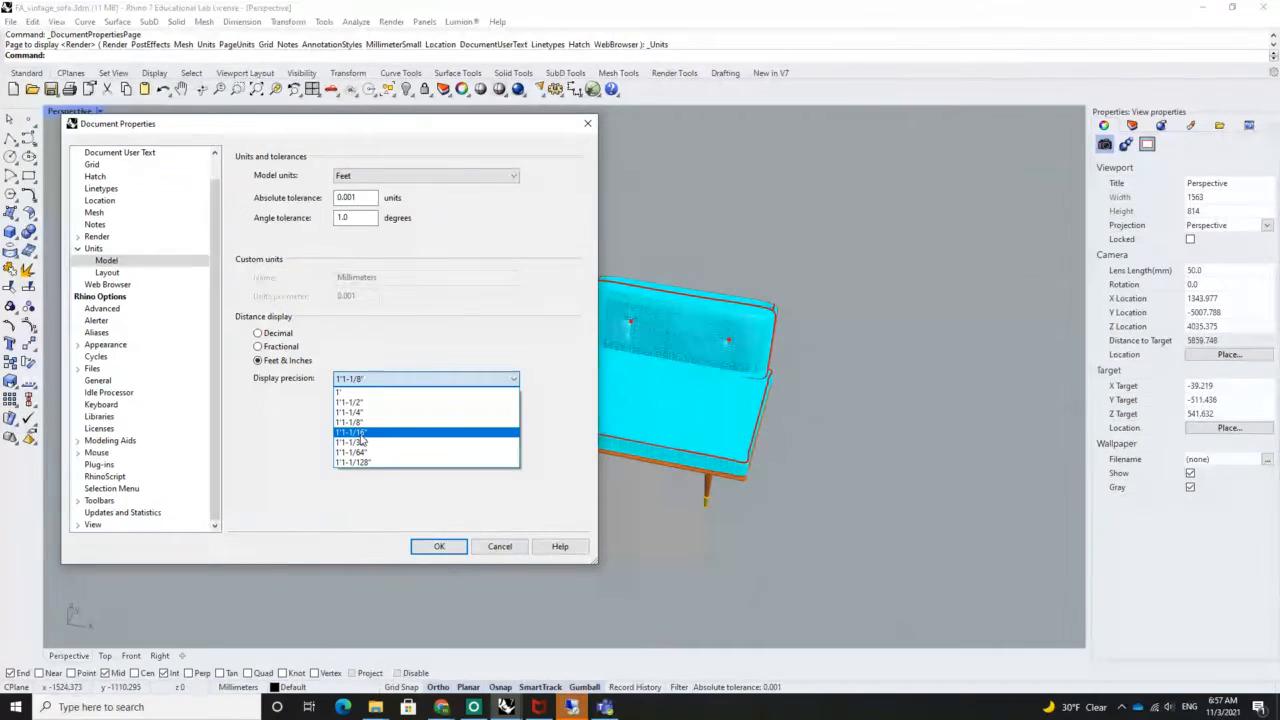
left_click(358, 432)
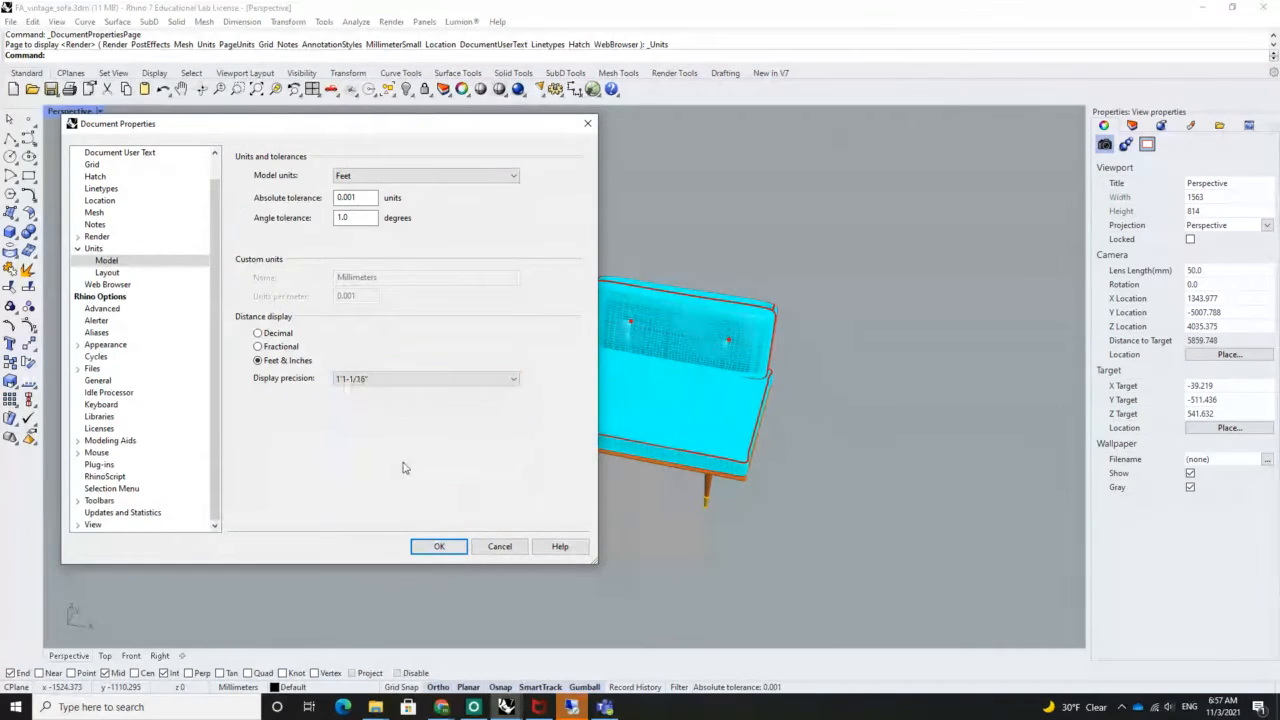
left_click(416, 548)
left_click(602, 381)
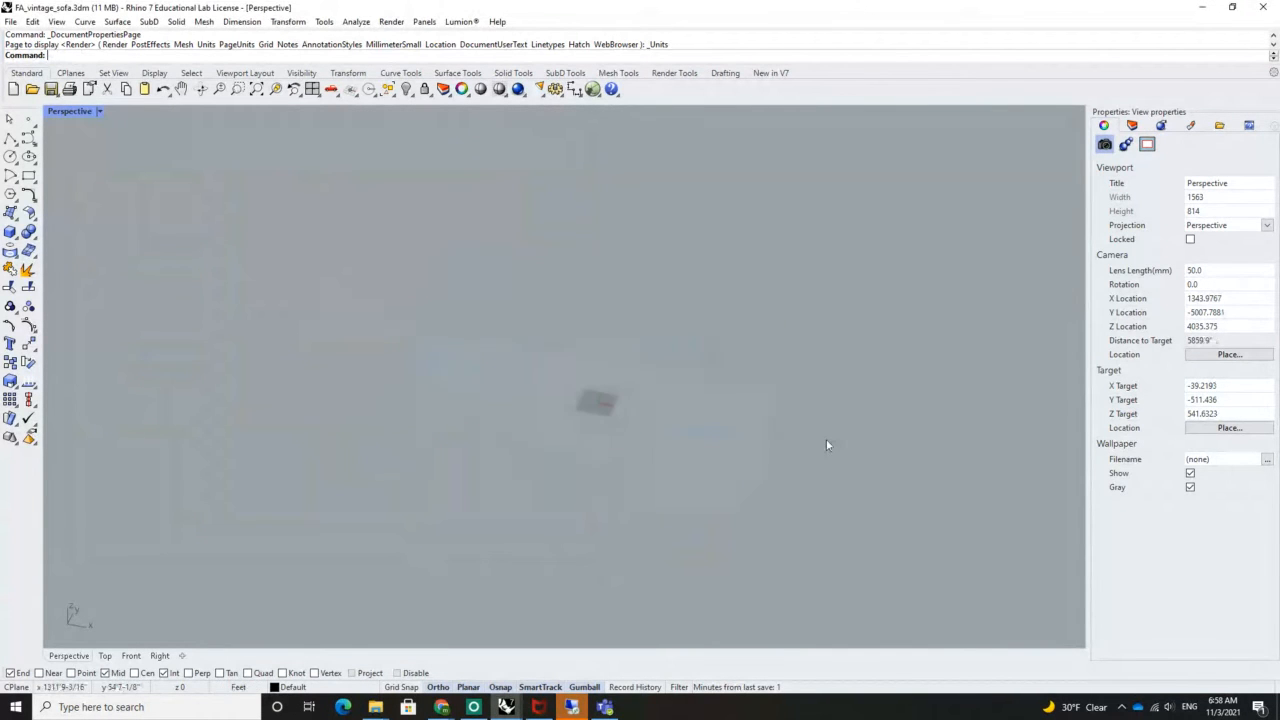
Bring the rescaled sofa back into close view in the Perspective viewport and look at it from the front
scroll(537, 375, "up", 10)
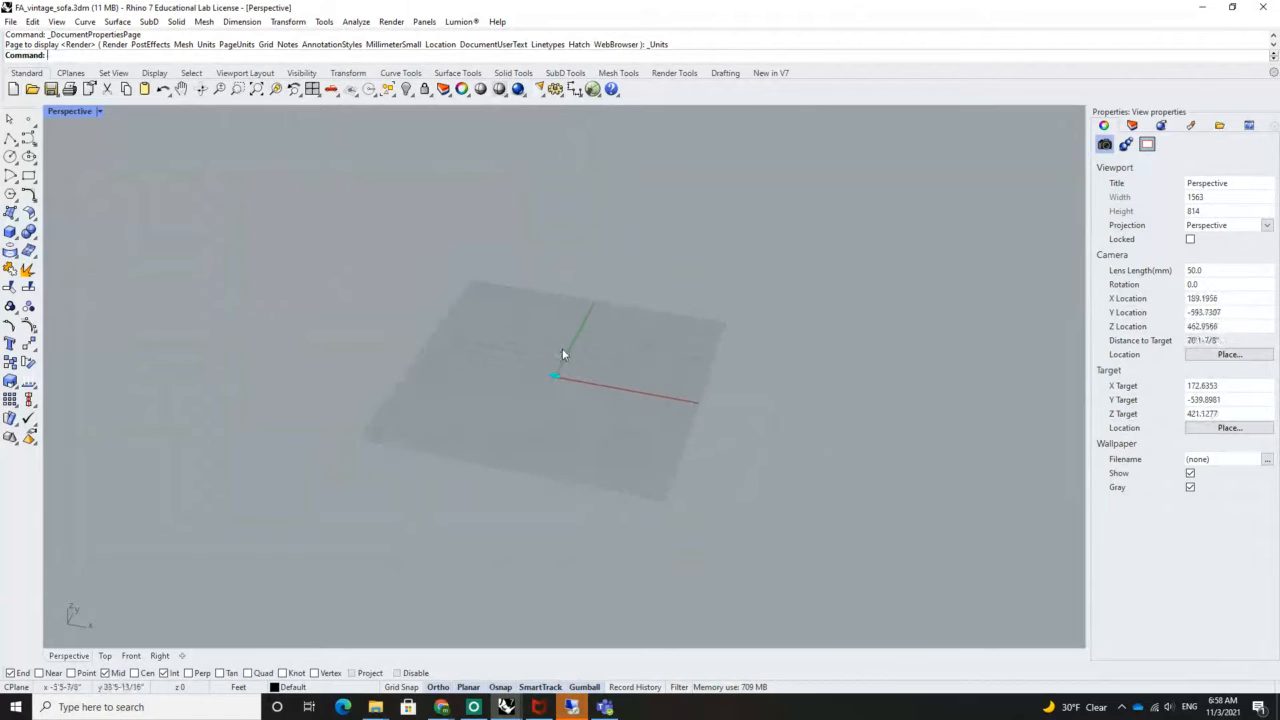
scroll(560, 356, "up", 1)
type("z")
key("Return")
type("s")
key("Return")
scroll(657, 298, "up", 6)
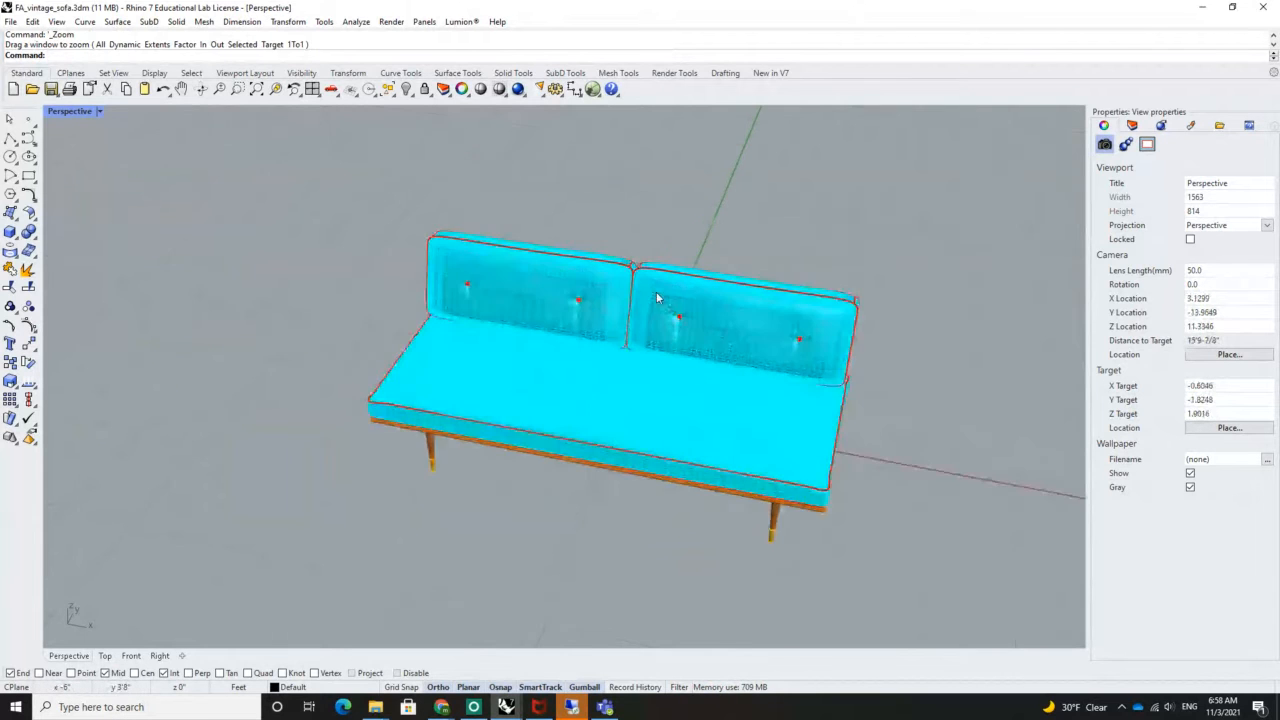
right_click_drag(657, 298, 676, 380)
Measure the length of the sofa's wooden base between its two front corners
type("dist")
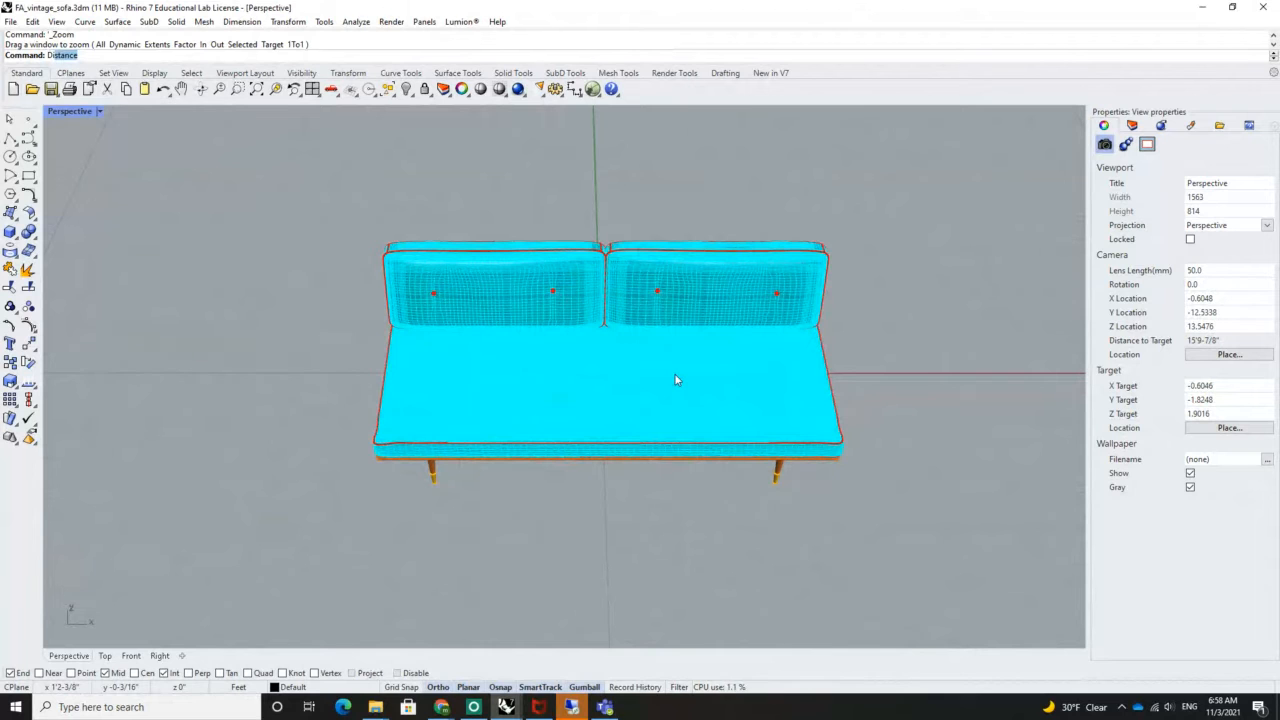
key("Return")
scroll(350, 512, "up", 6)
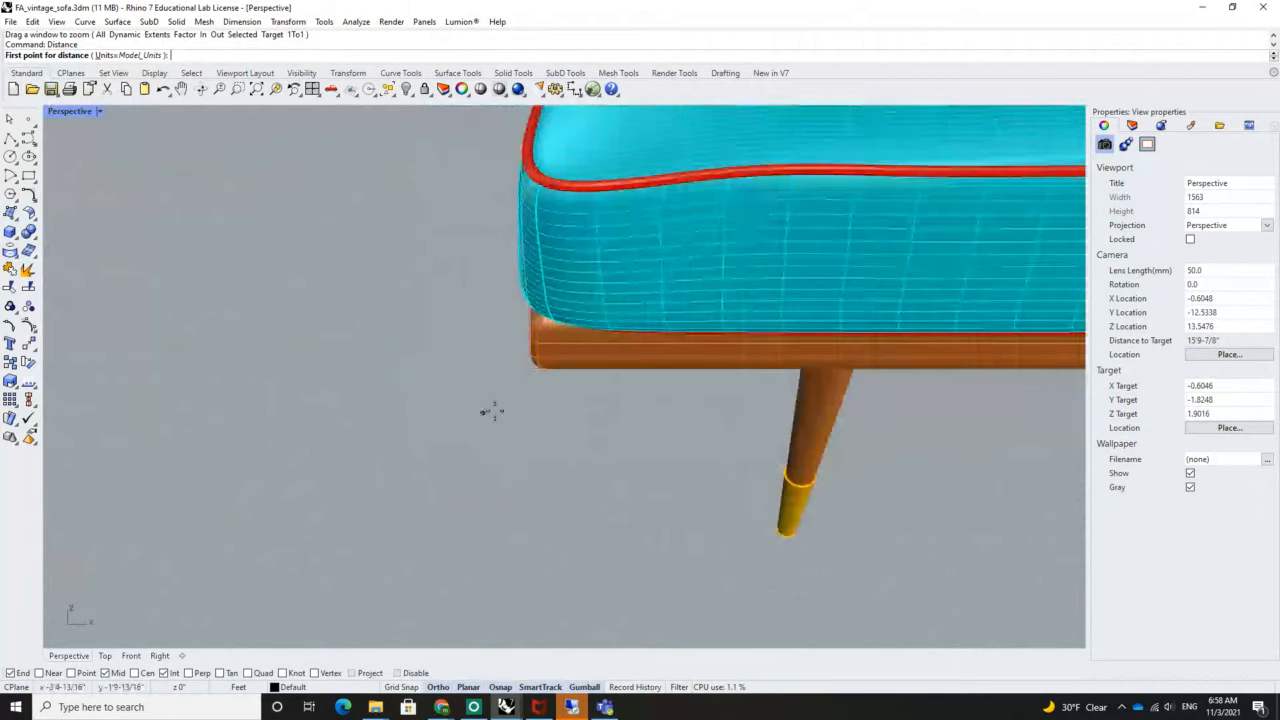
left_click(532, 358)
scroll(294, 449, "down", 6)
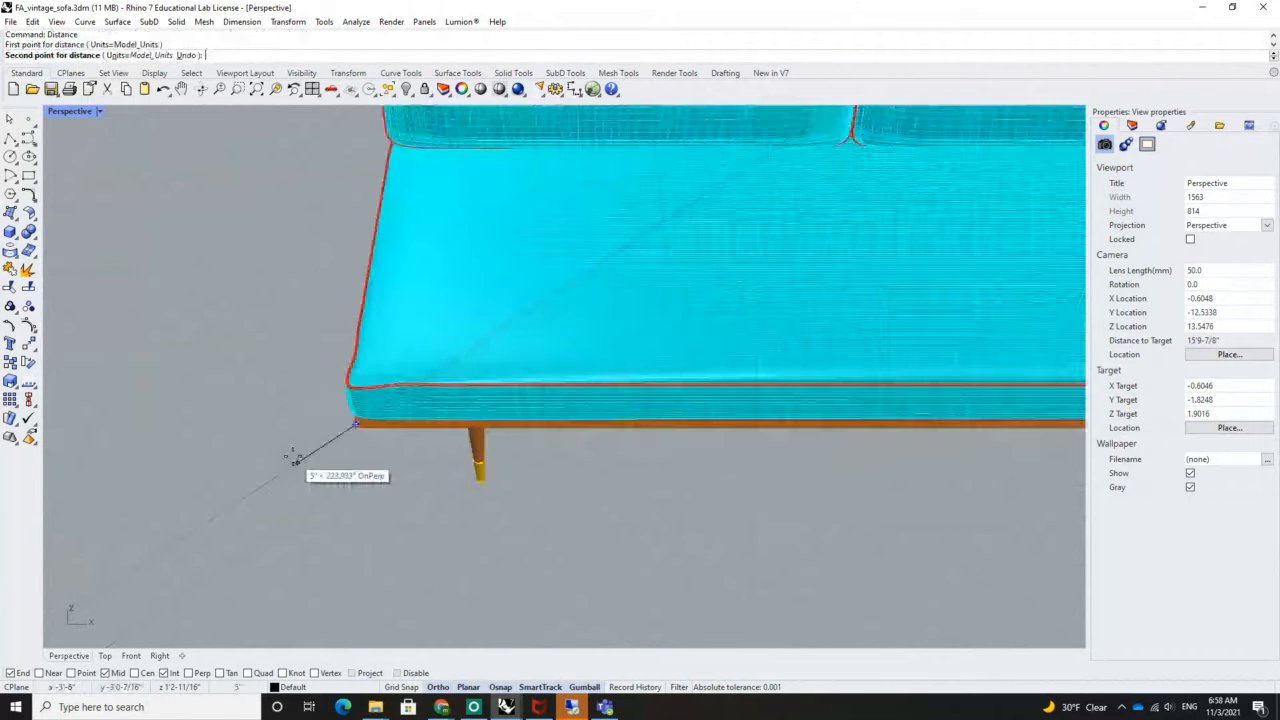
scroll(670, 419, "up", 3)
scroll(670, 419, "up", 5)
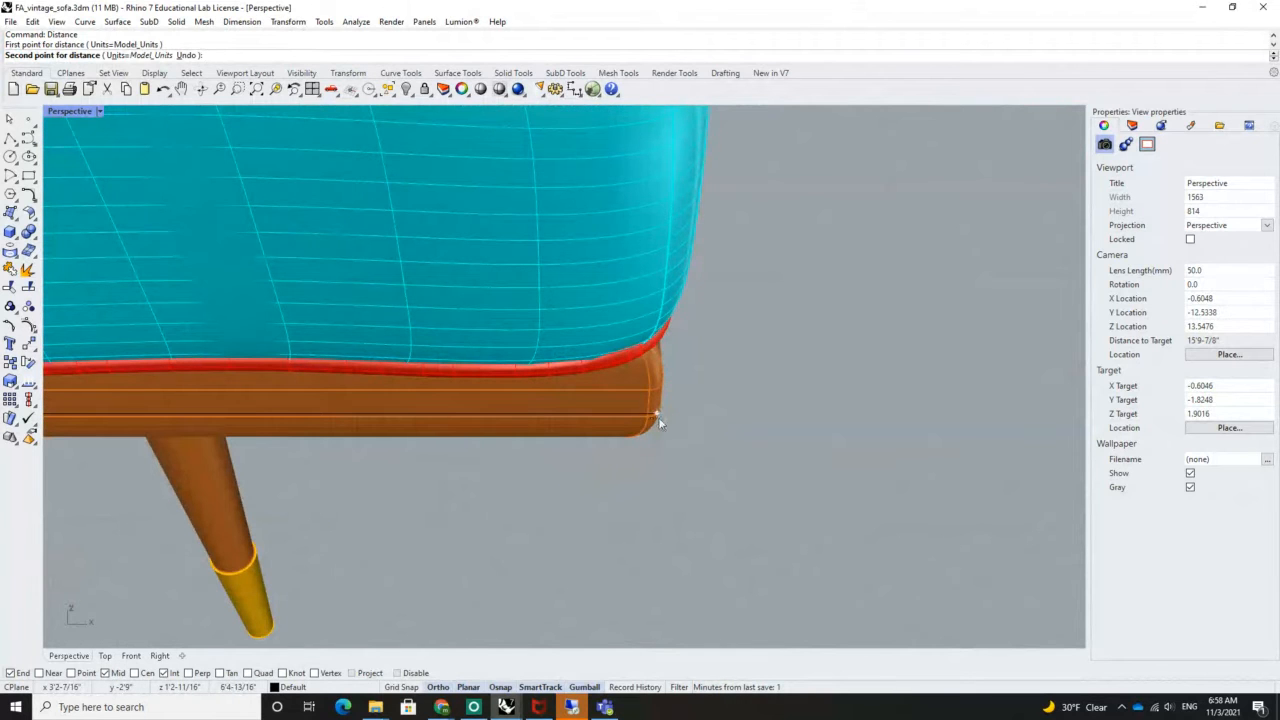
left_click(658, 417)
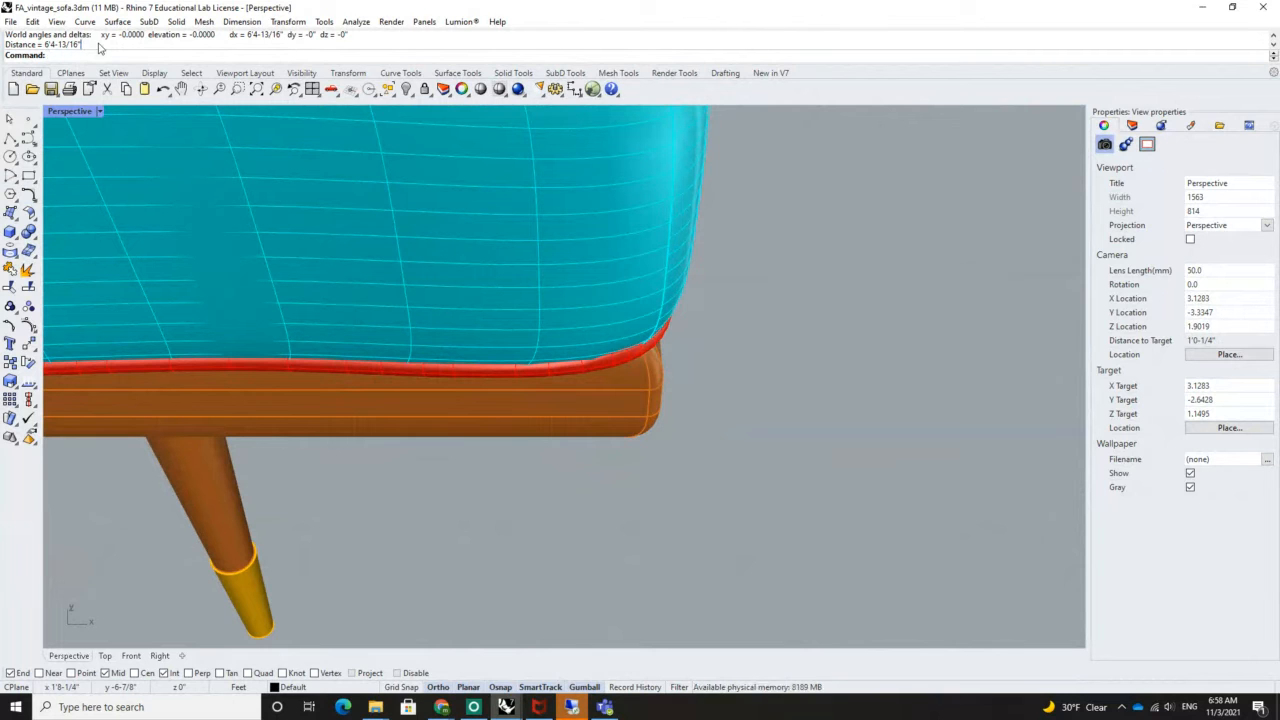
left_click_drag(84, 45, 41, 47)
Ungroup the whole sofa so its part groups can be selected separately
scroll(785, 450, "down", 6)
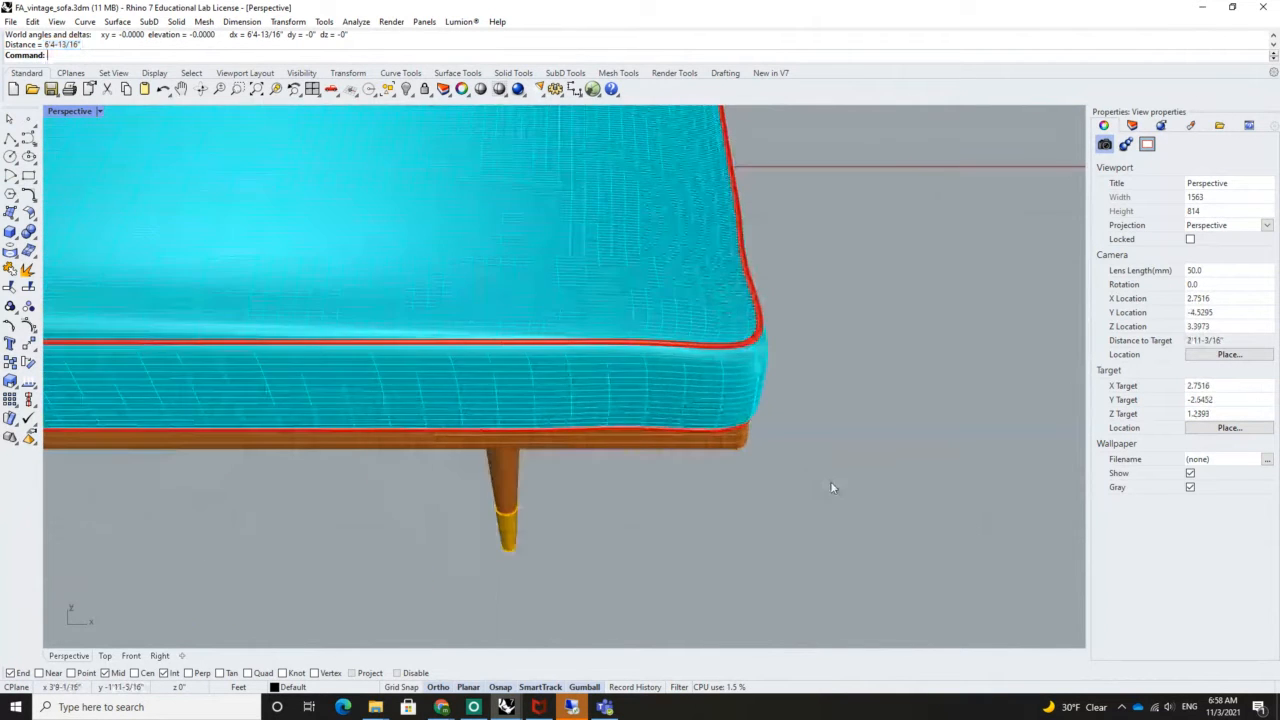
scroll(831, 483, "down", 8)
right_click_drag(590, 372, 656, 346)
scroll(655, 345, "up", 10)
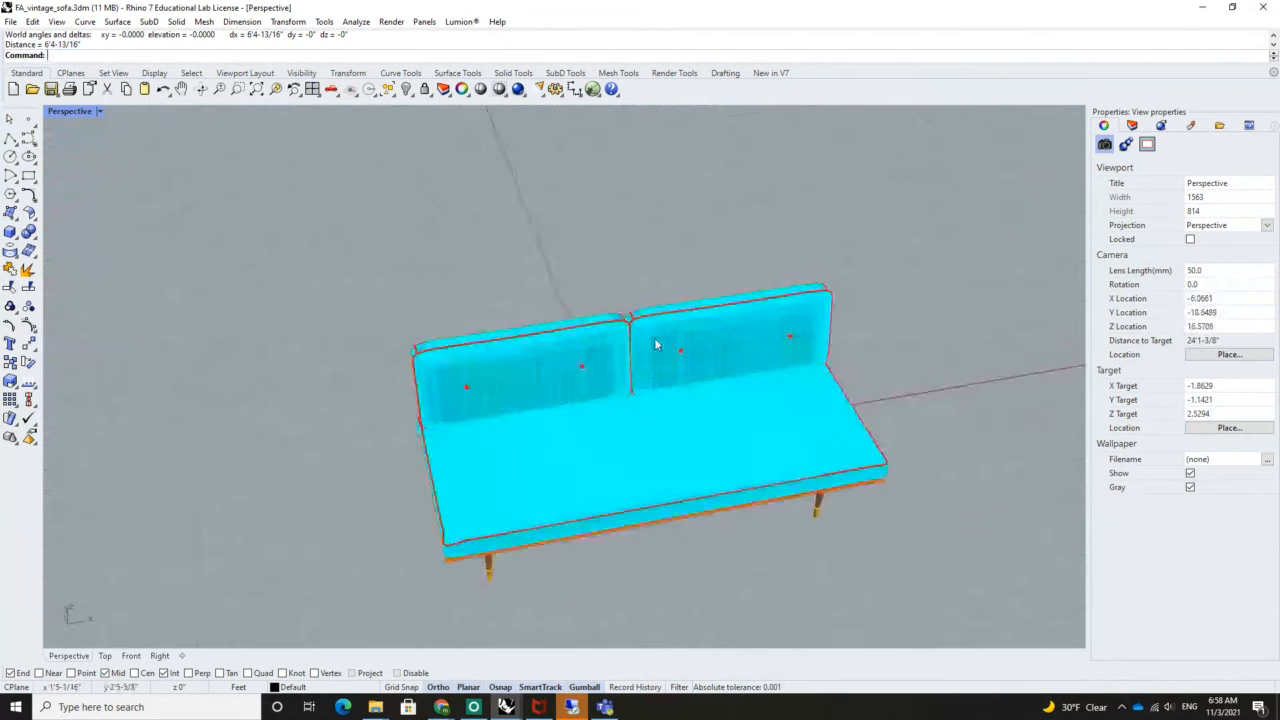
scroll(655, 348, "down", 10)
left_click(695, 412)
key("Escape")
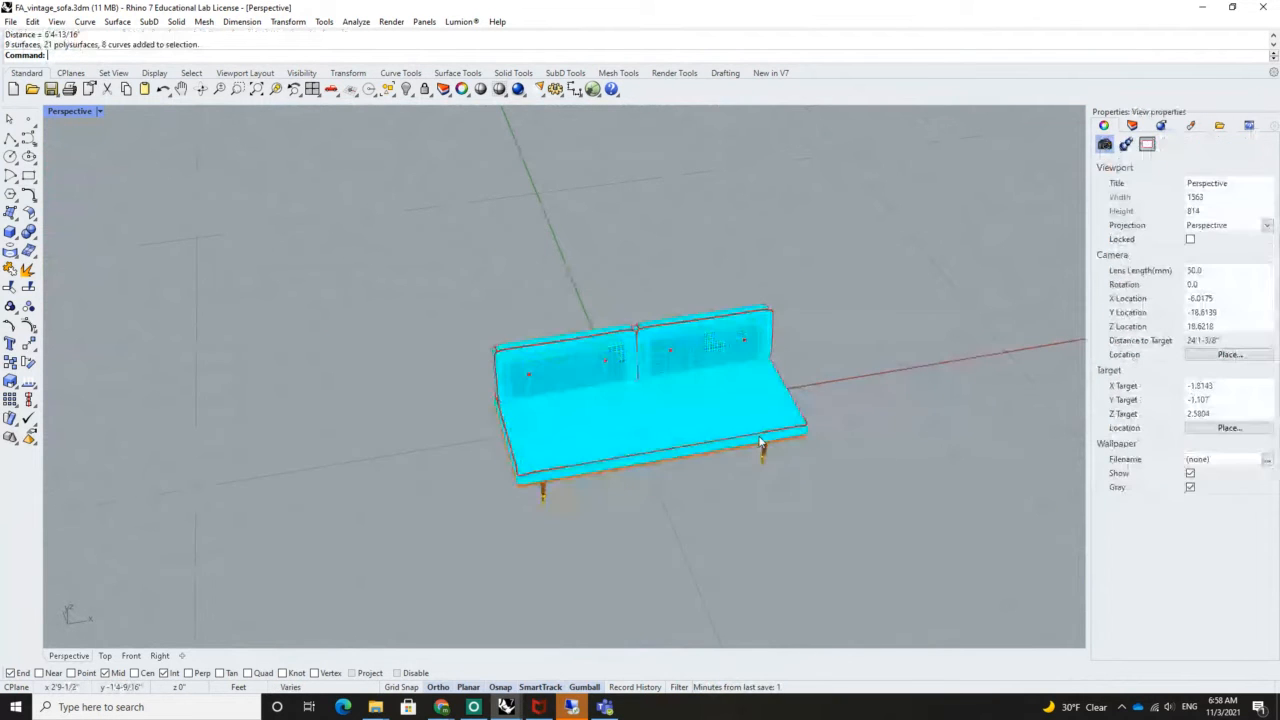
right_click_drag(733, 438, 715, 397)
left_click(715, 397)
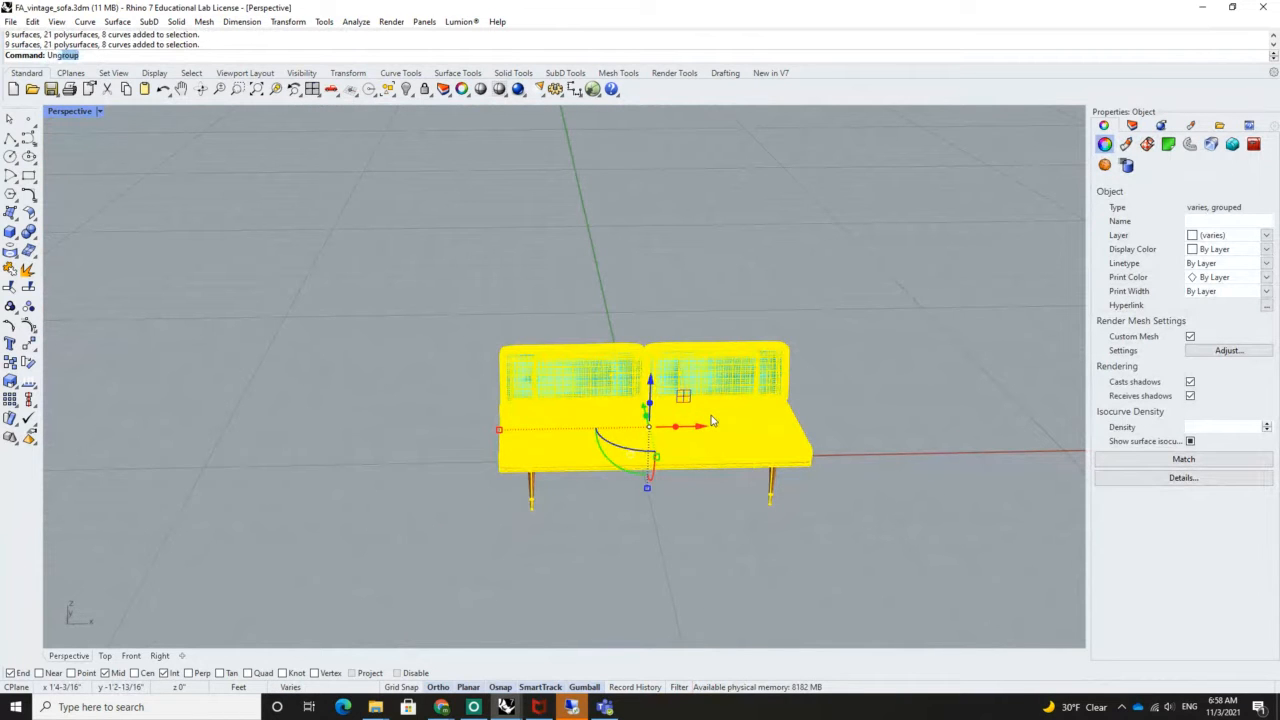
key("Return")
key("Escape")
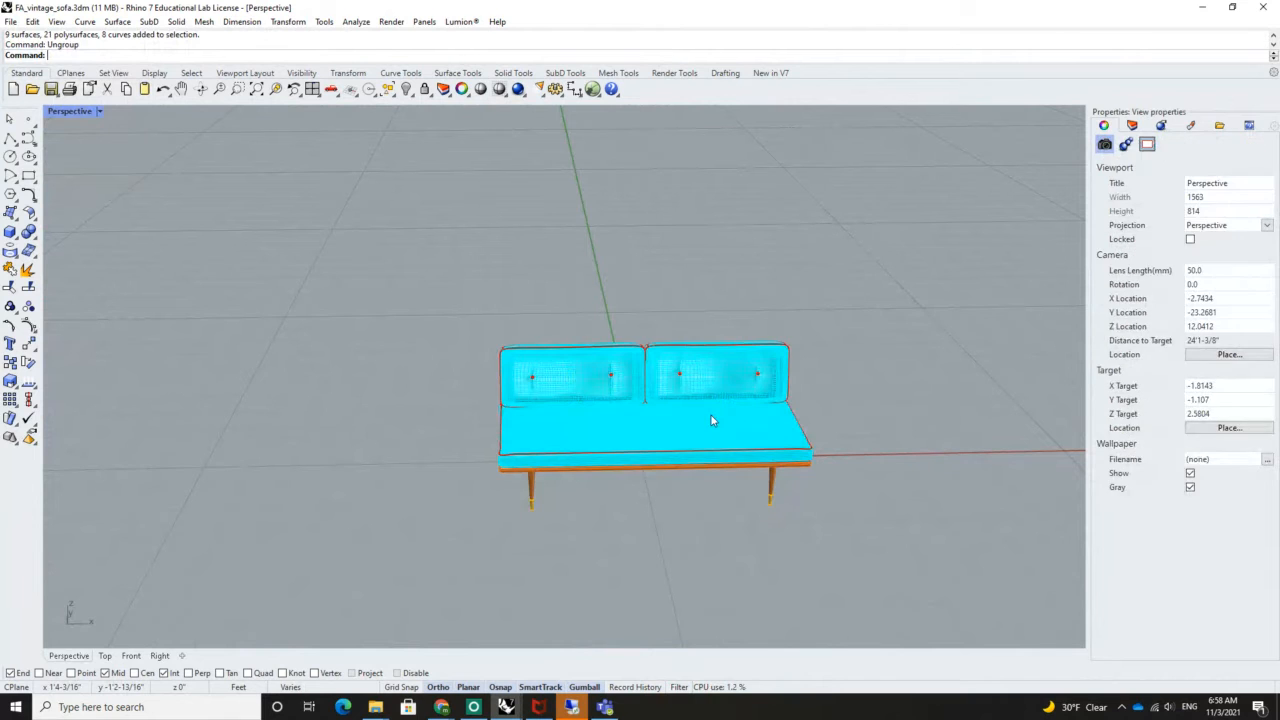
Ungroup the fabric cushions, and check that the two back cushions and the seat cushion select separately
left_click(712, 420)
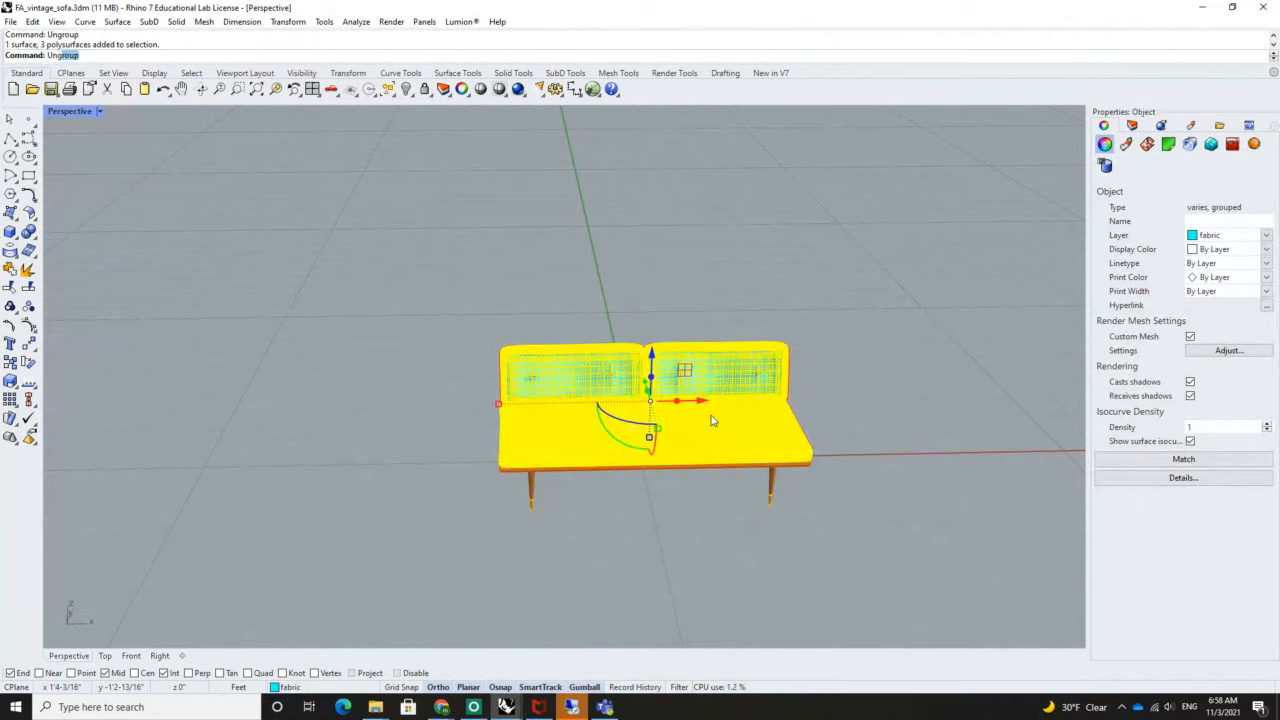
key("Escape")
scroll(711, 415, "up", 5)
left_click(700, 372)
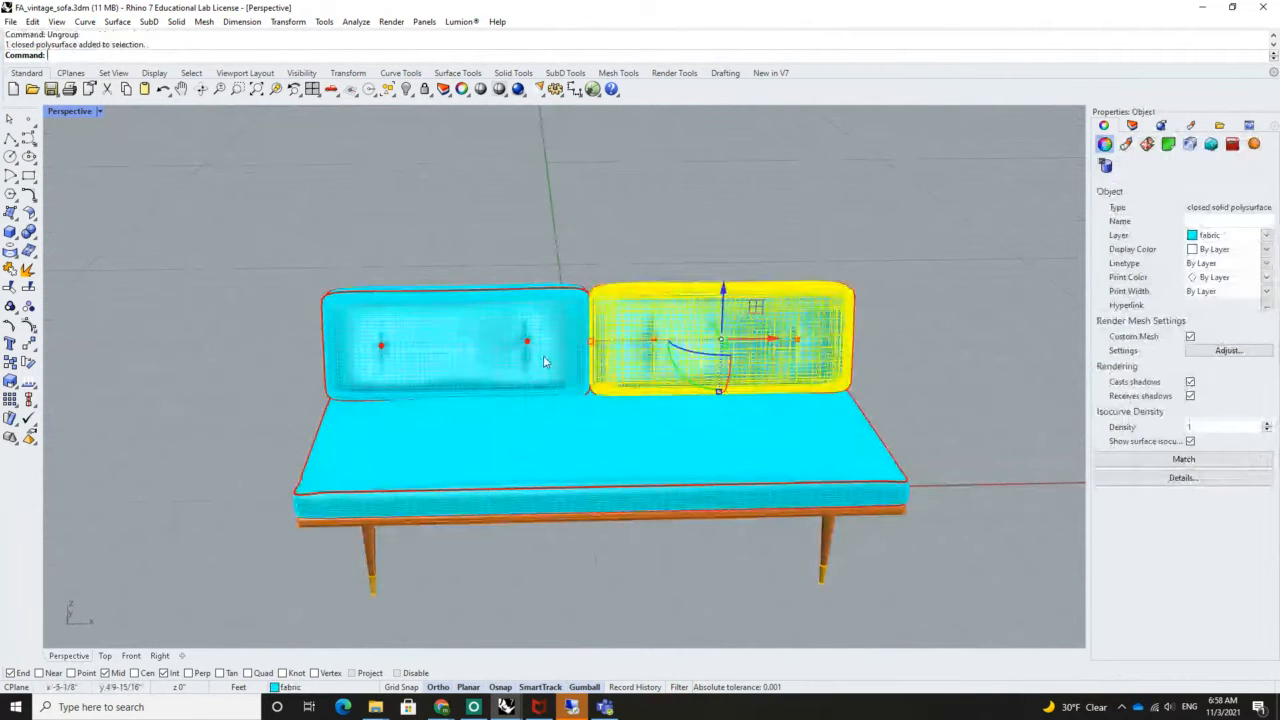
left_click(544, 358)
left_click(608, 441)
Ungroup the wooden backboard and seat base, and check that they select separately
right_click_drag(749, 463, 448, 390)
left_click(448, 390)
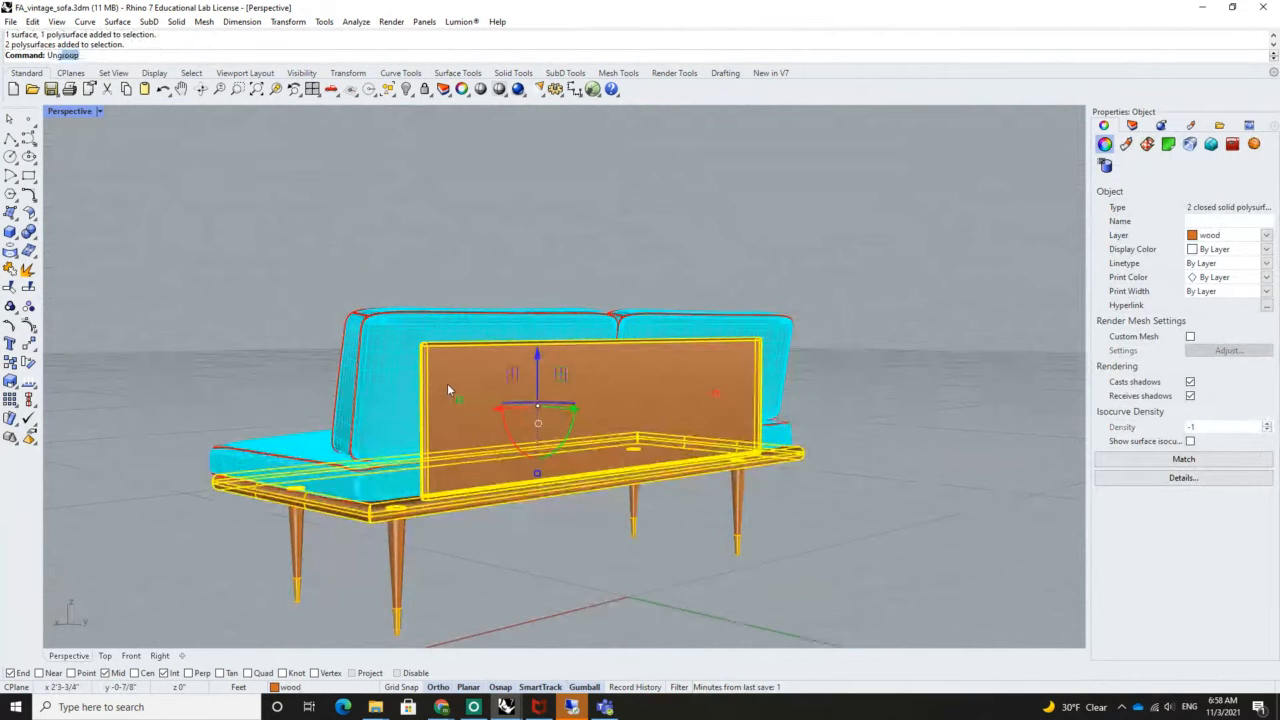
type("Un")
key("Return")
left_click(454, 472)
key("Escape")
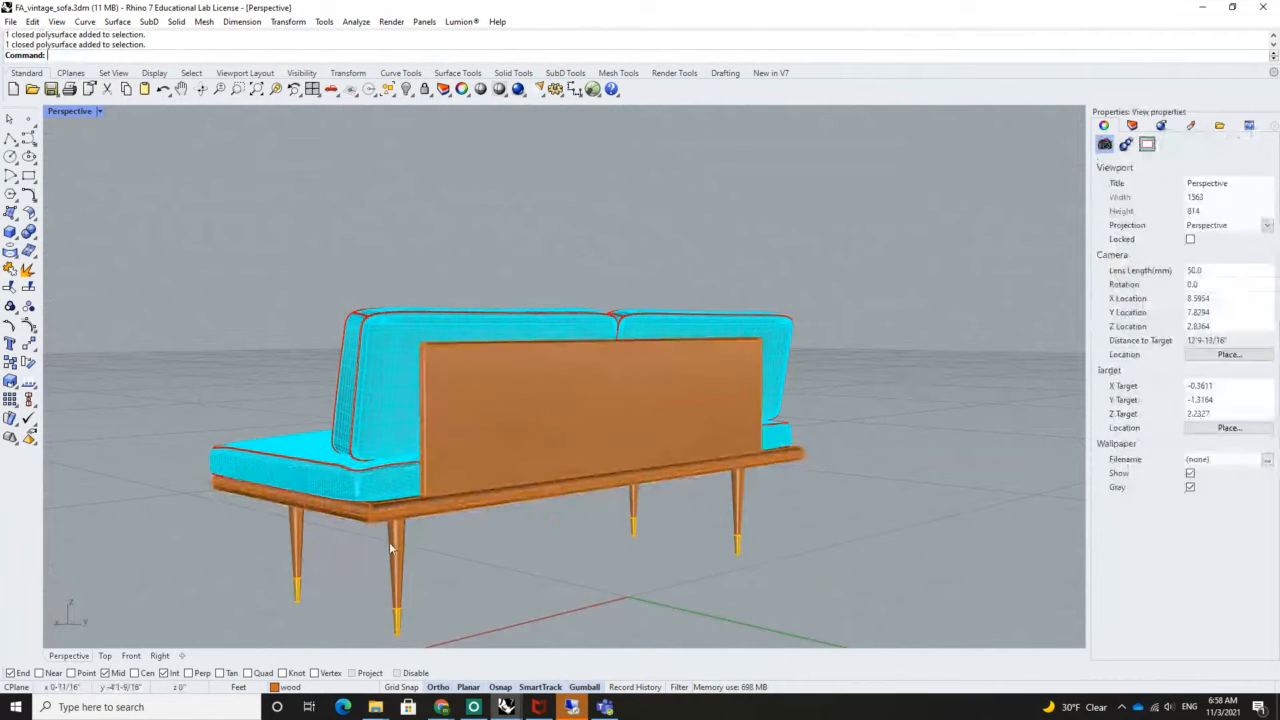
Ungroup the four wooden legs and the four gold leg tips
left_click(396, 550)
key("Return")
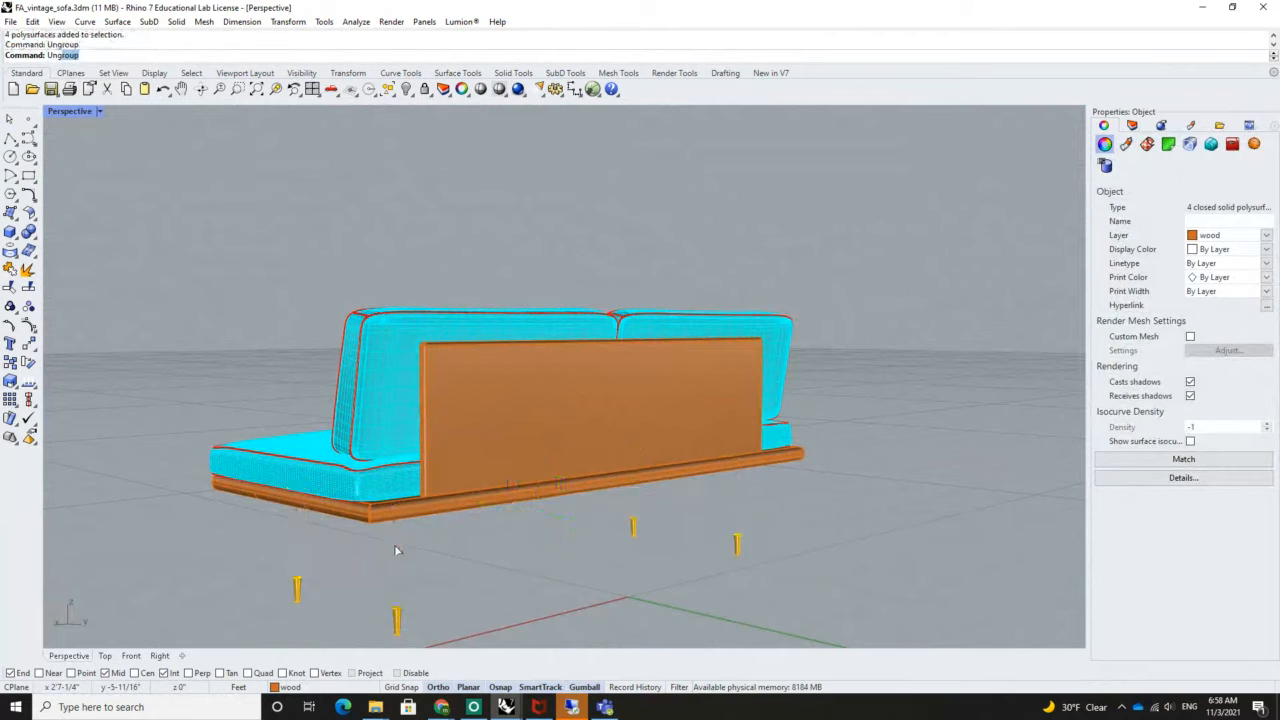
left_click(403, 634)
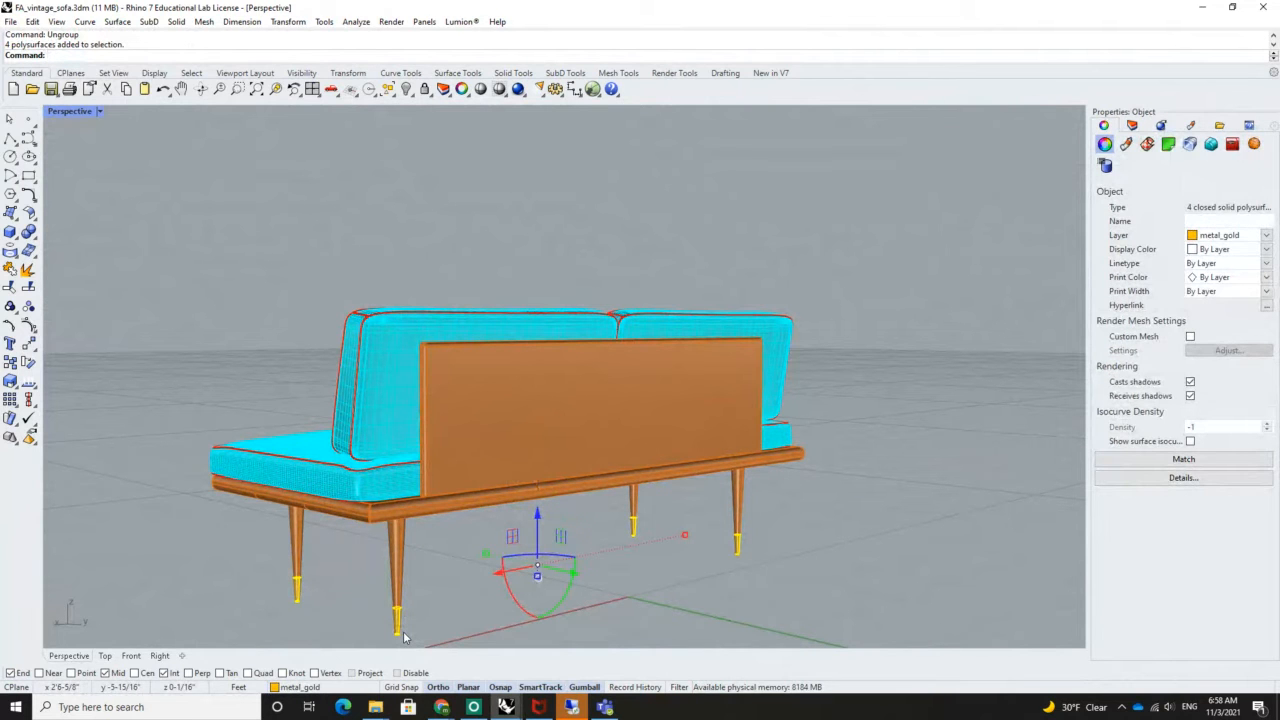
key("Return")
left_click(475, 561)
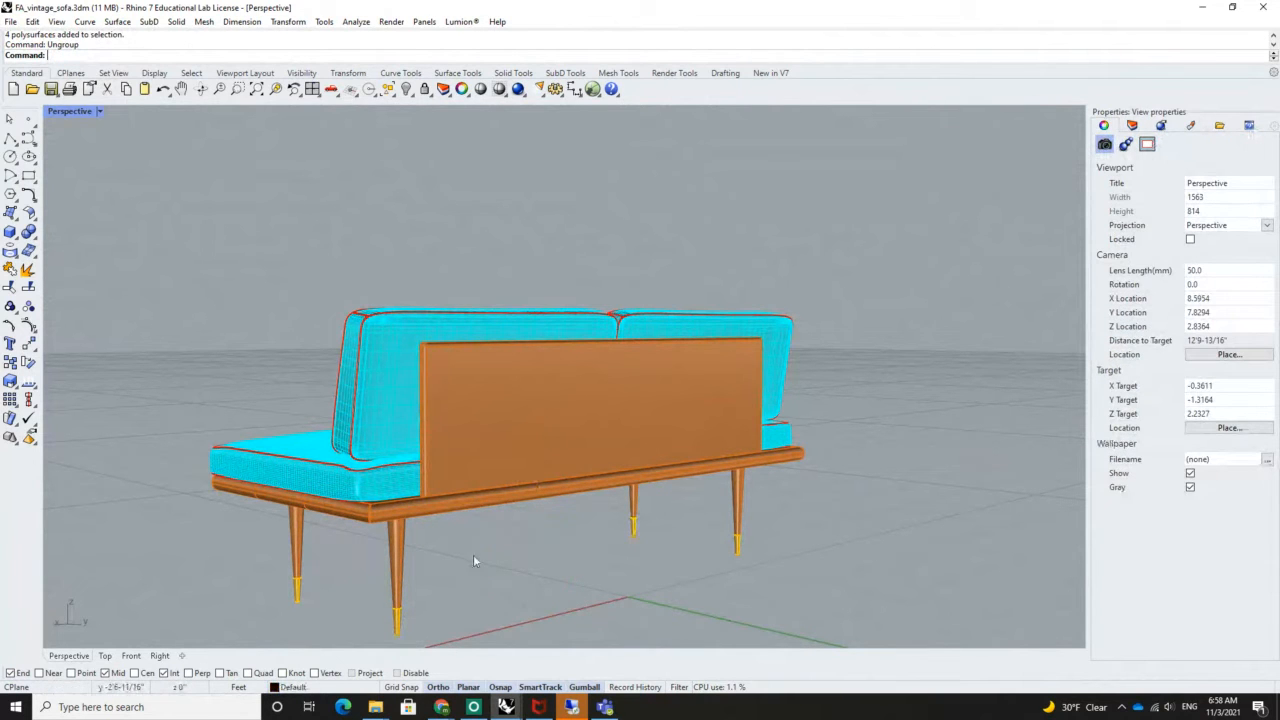
Select the back cushions, seat cushion, wooden base and a leg one by one from both sides to check their grouping
left_click(367, 408)
left_click(312, 458)
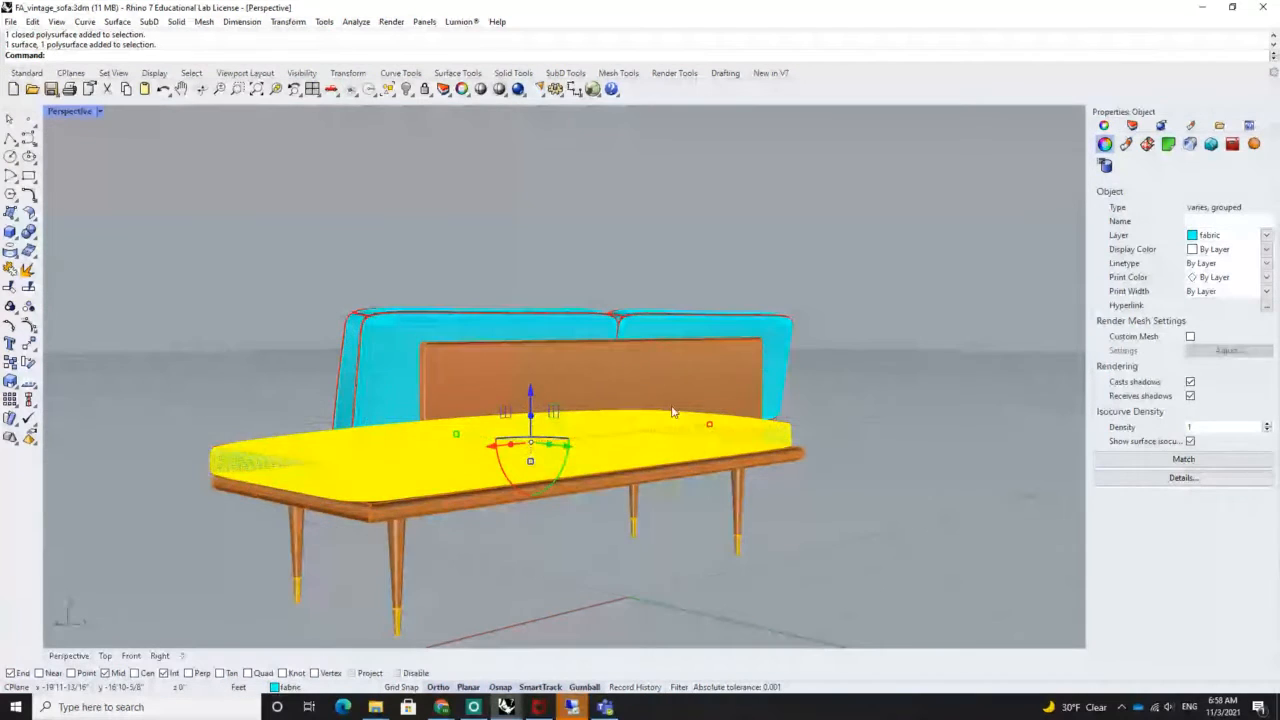
left_click(745, 370)
left_click(770, 358)
right_click_drag(770, 358, 298, 445)
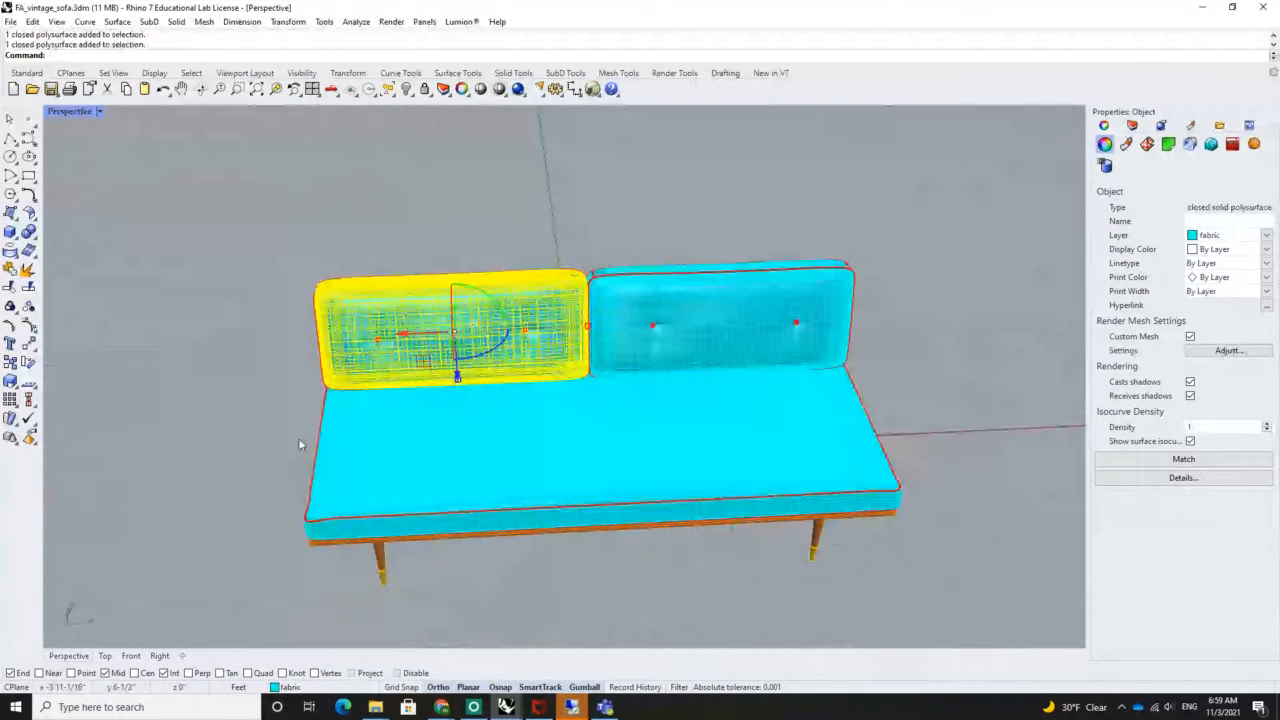
left_click(610, 440)
right_click_drag(620, 440, 679, 535)
left_click(802, 534)
scroll(802, 534, "down", 8)
scroll(678, 535, "up", 8)
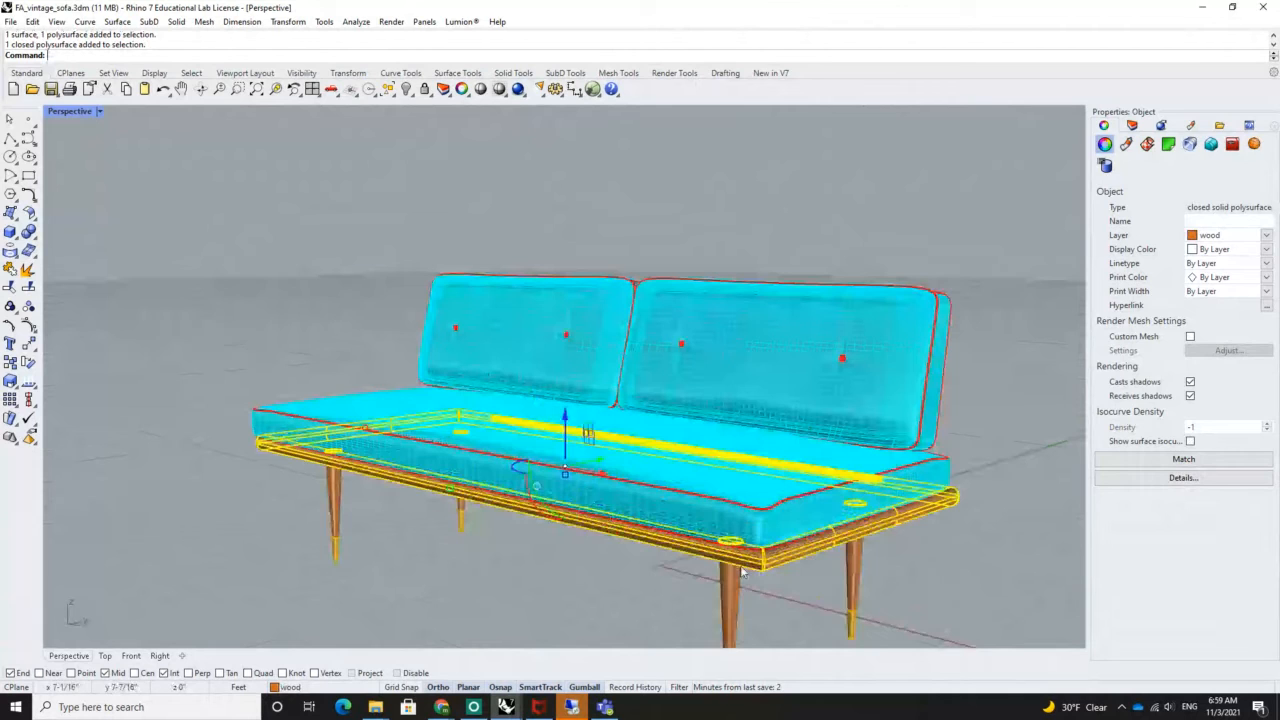
left_click(739, 574)
left_click(780, 273)
Select the entire sofa and review the model's layer list, then check one back cushion and clear the selection
scroll(780, 273, "down", 8)
left_click_drag(912, 238, 582, 466)
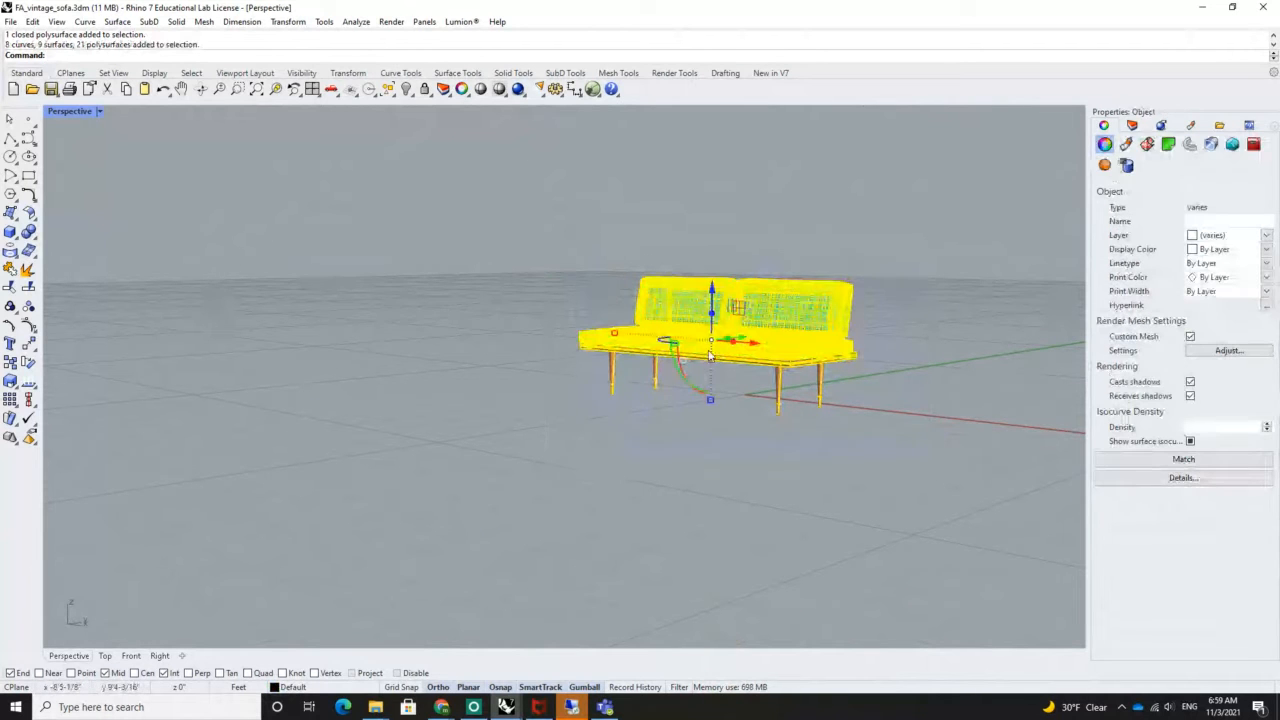
left_click(1132, 125)
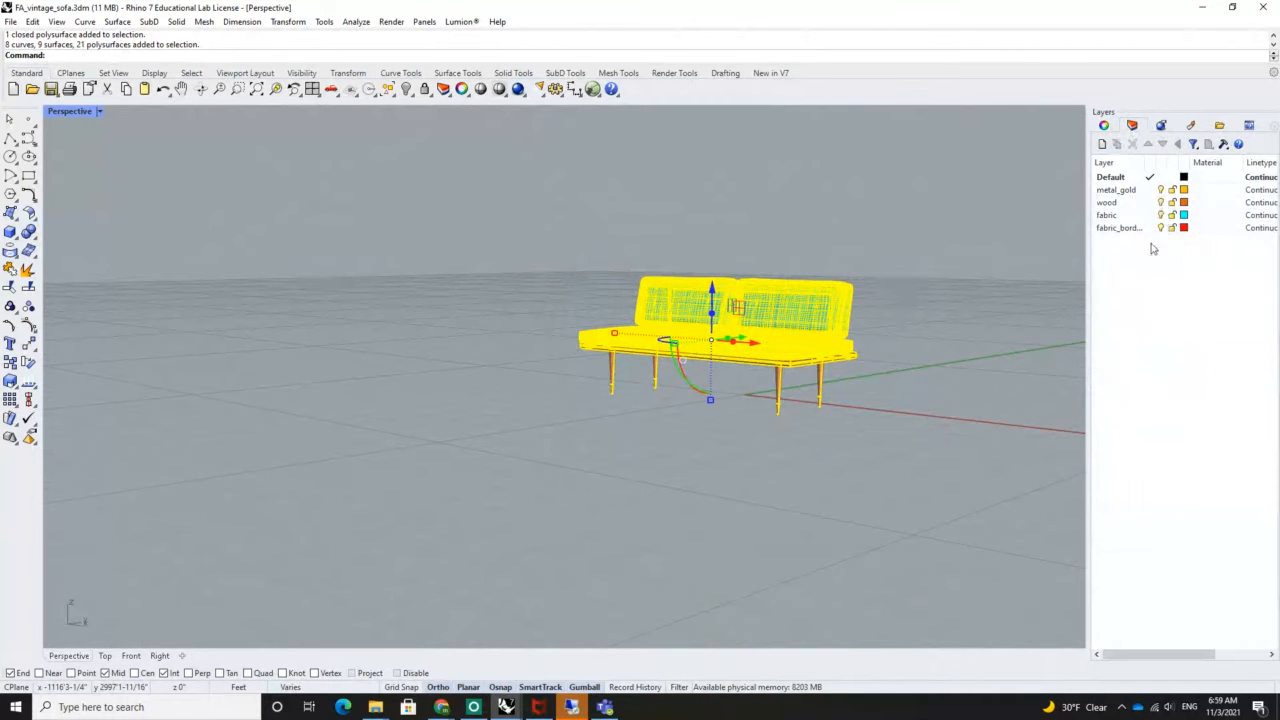
left_click(971, 275)
scroll(778, 314, "up", 5)
left_click(778, 314)
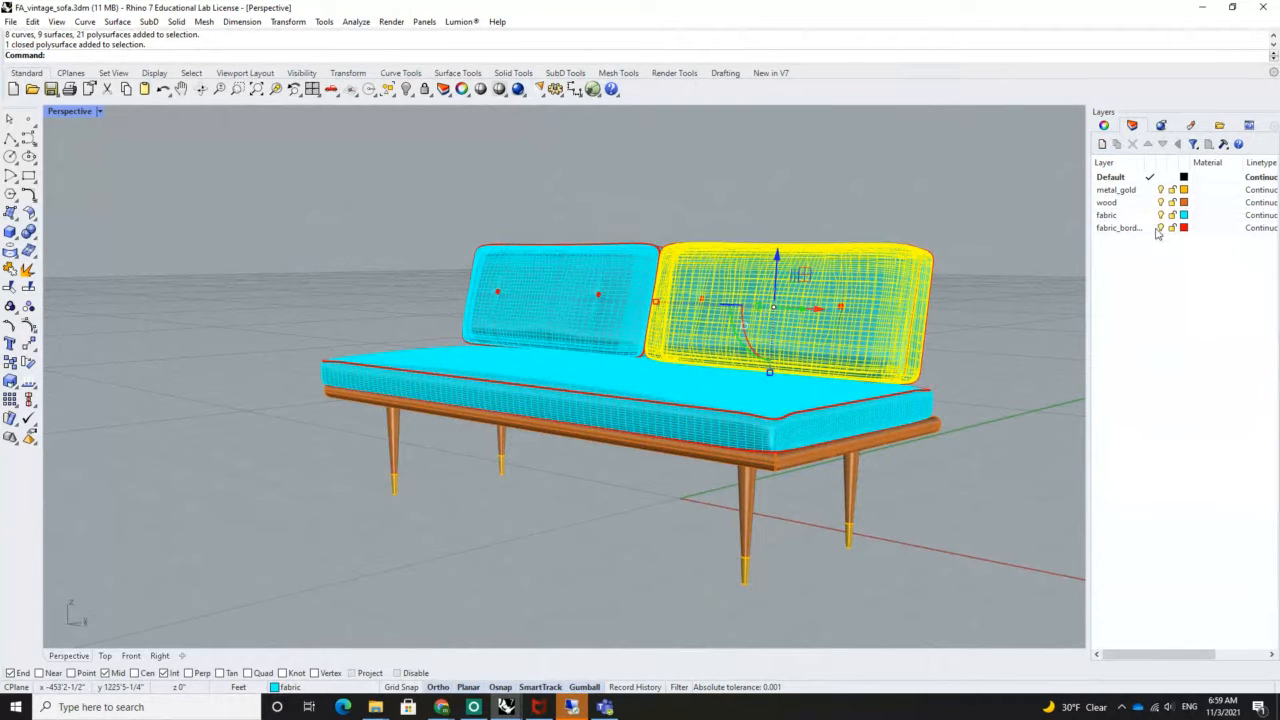
key("Escape")
Inspect the sofa from the front and side, selecting one back cushion and the seat cushion, then clear the selection
scroll(722, 309, "up", 6)
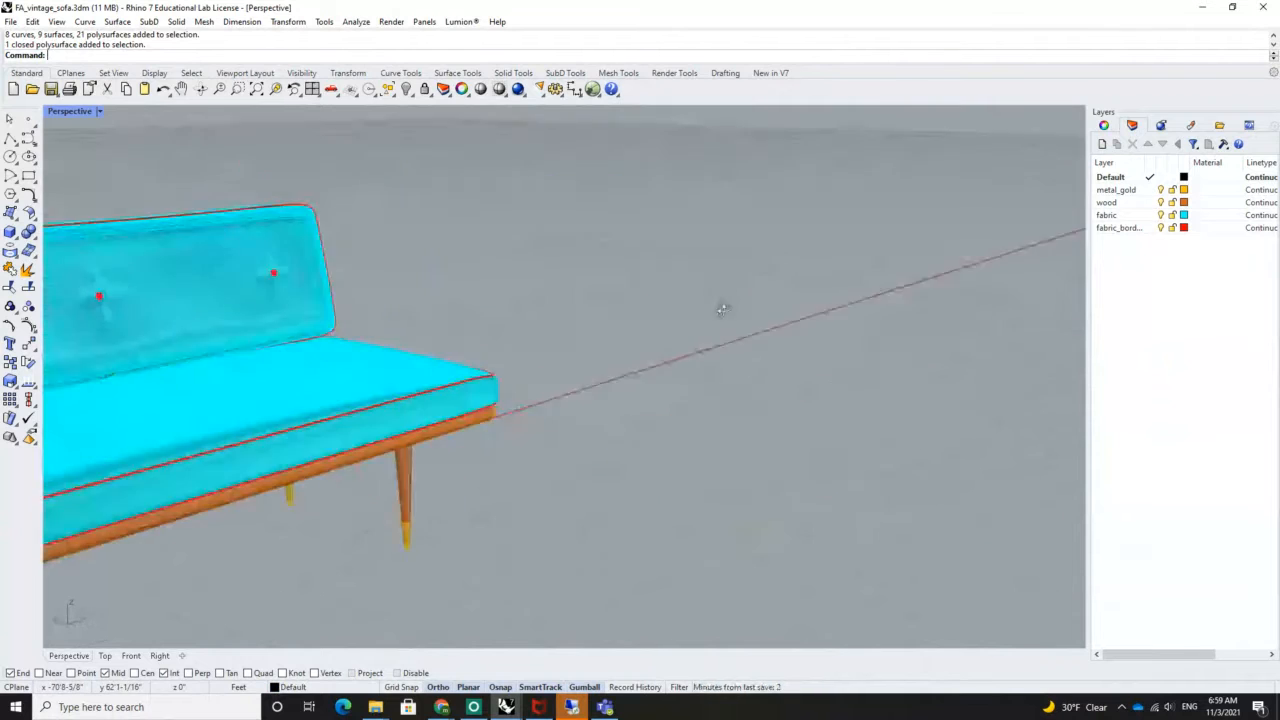
scroll(690, 340, "down", 8)
scroll(694, 407, "up", 4)
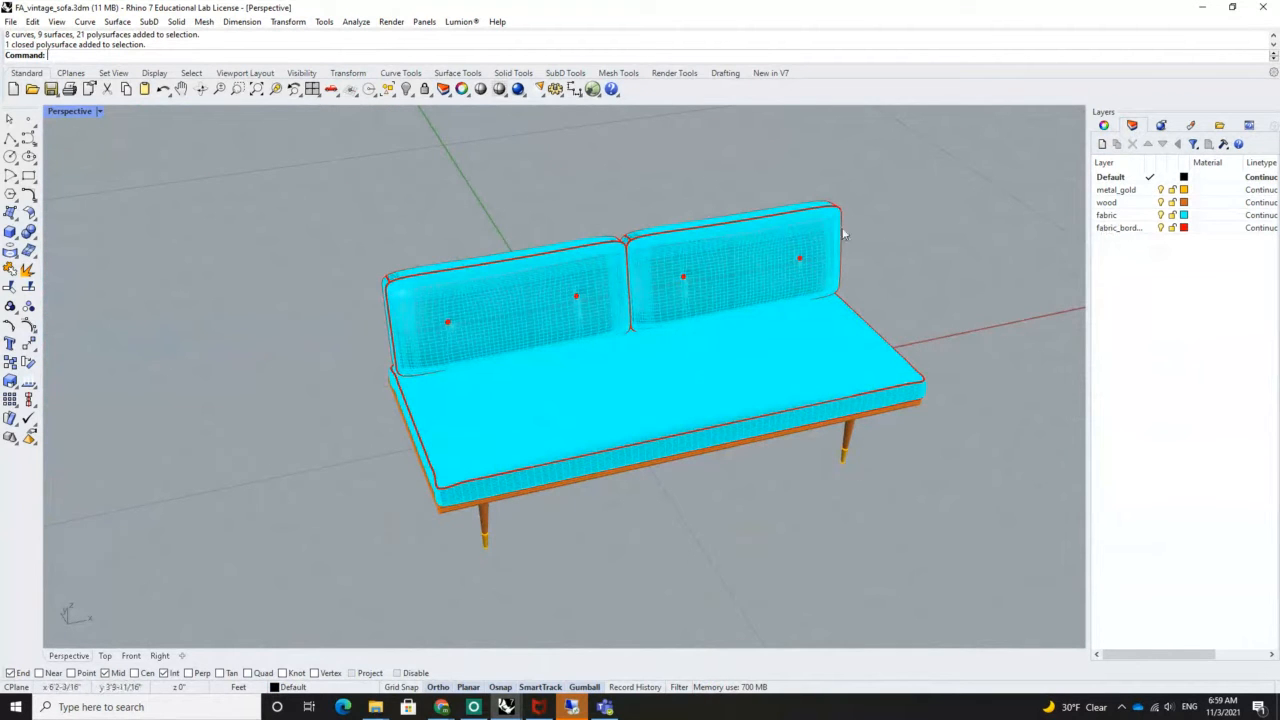
left_click(582, 312)
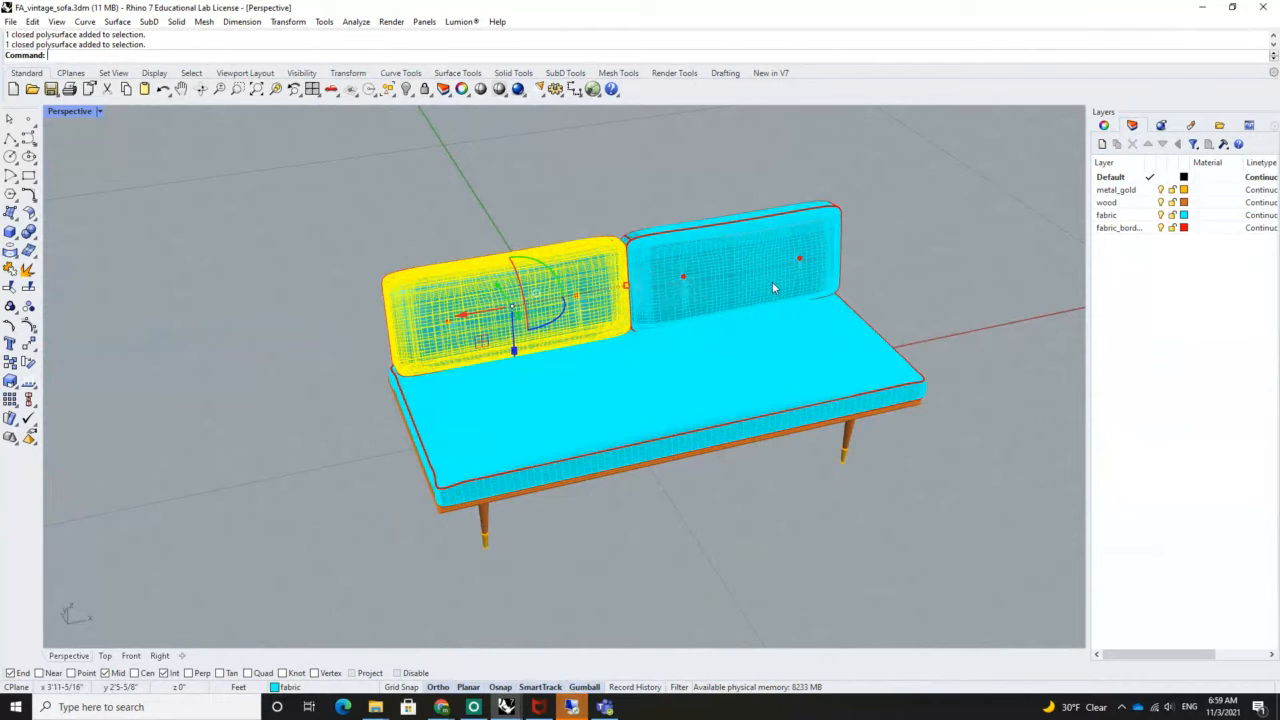
left_click(780, 370)
right_click_drag(438, 357, 490, 355)
key("Escape")
right_click_drag(843, 353, 588, 312)
scroll(689, 345, "down", 6)
scroll(838, 536, "up", 8)
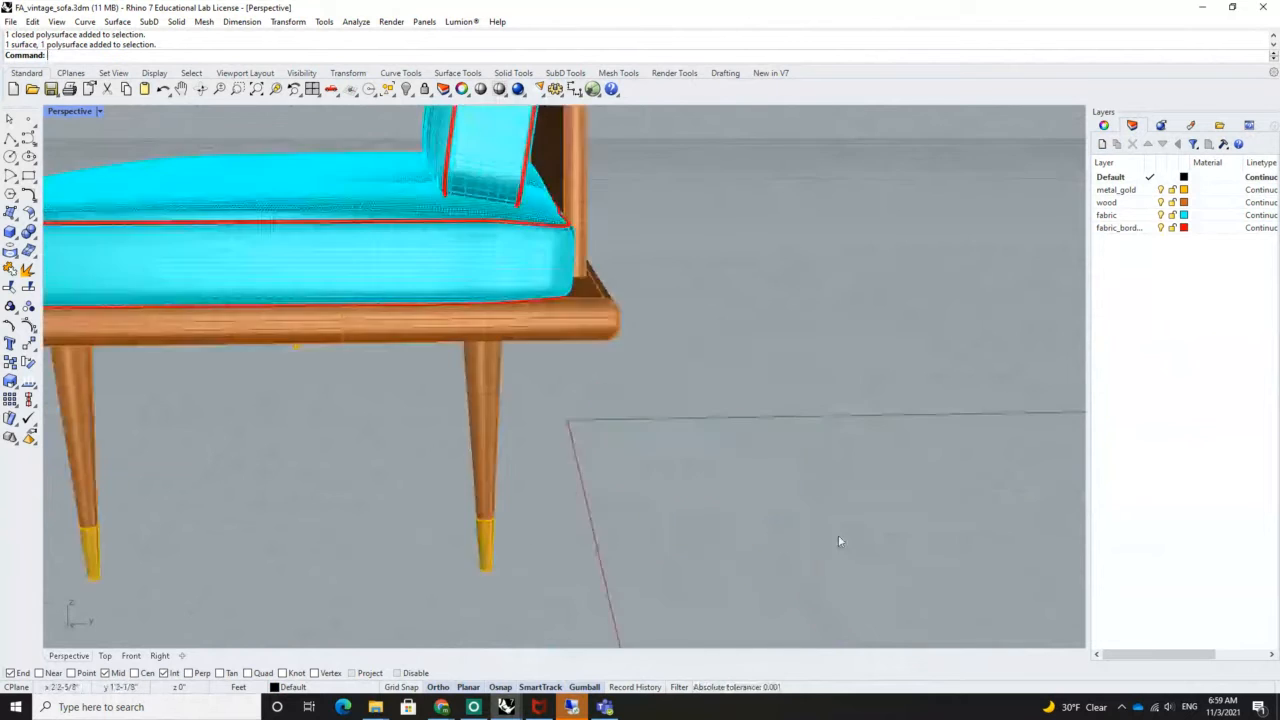
Select the seat cushion and the wooden base in turn and compare them with the fabric and wood layers, then deselect
scroll(611, 342, "down", 4)
left_click(472, 268)
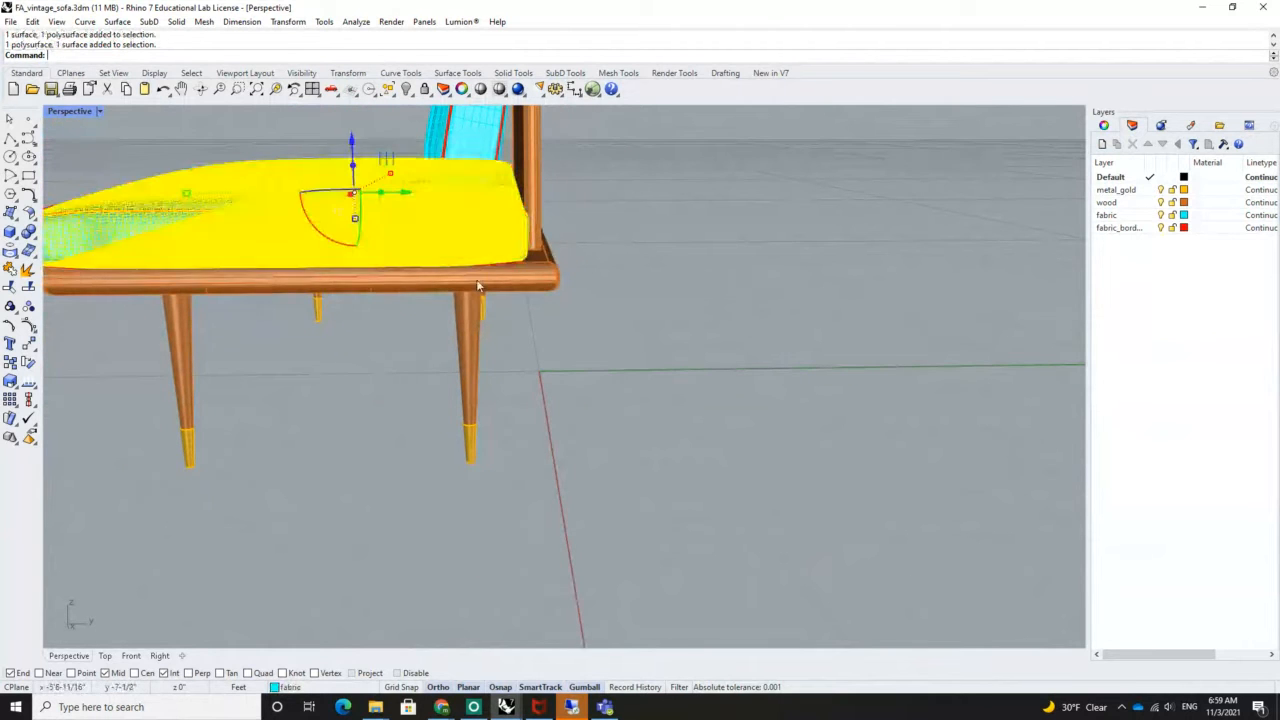
left_click(476, 279)
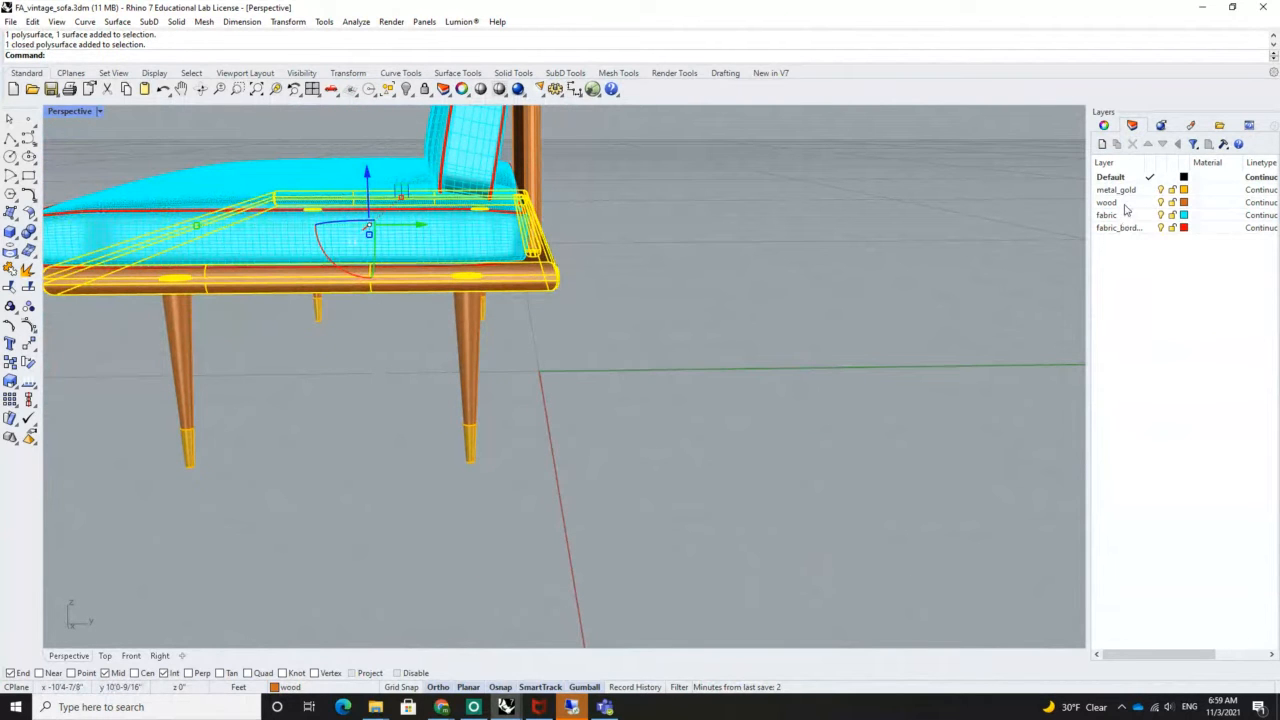
left_click(682, 310)
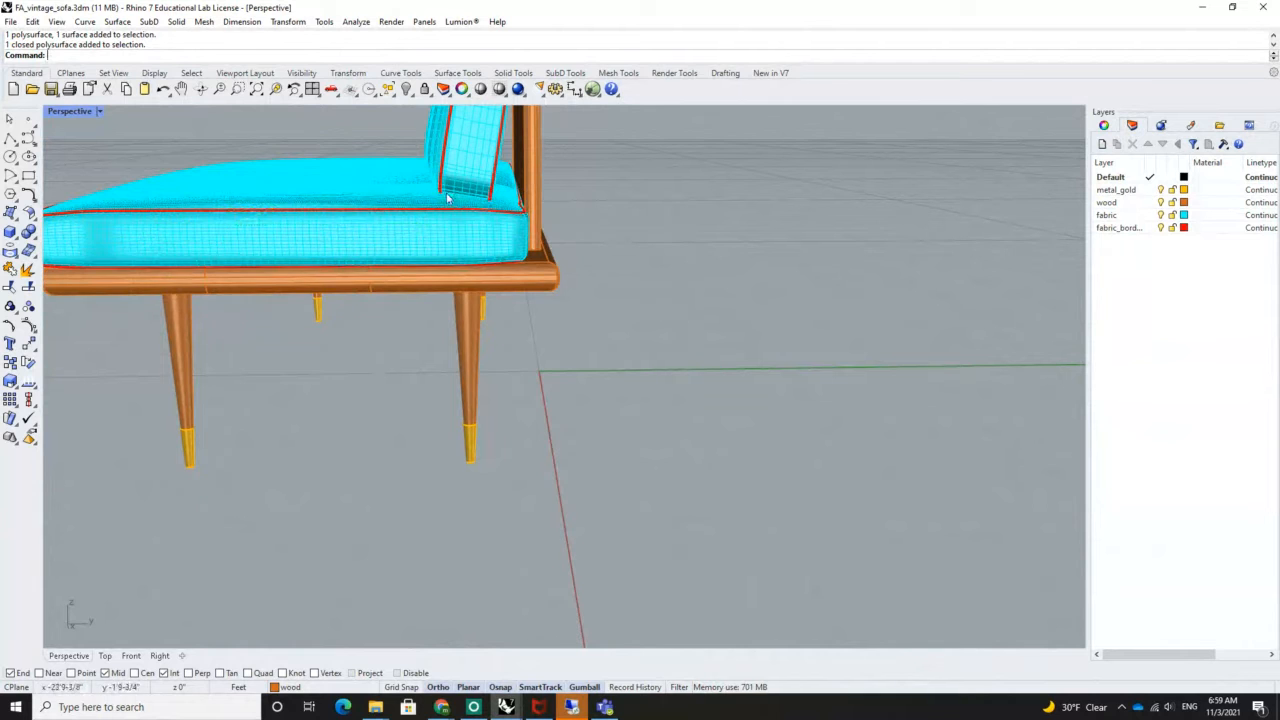
left_click(336, 200)
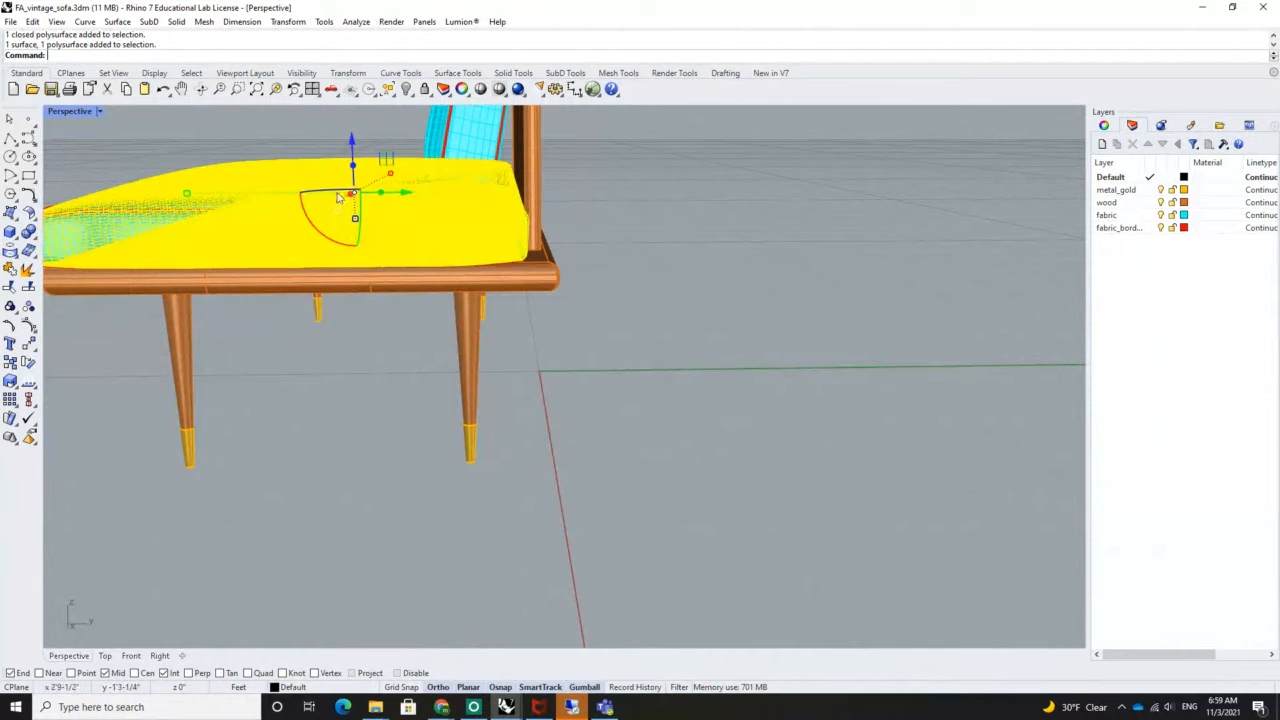
left_click(782, 279)
scroll(560, 332, "down", 10)
right_click_drag(423, 351, 689, 318)
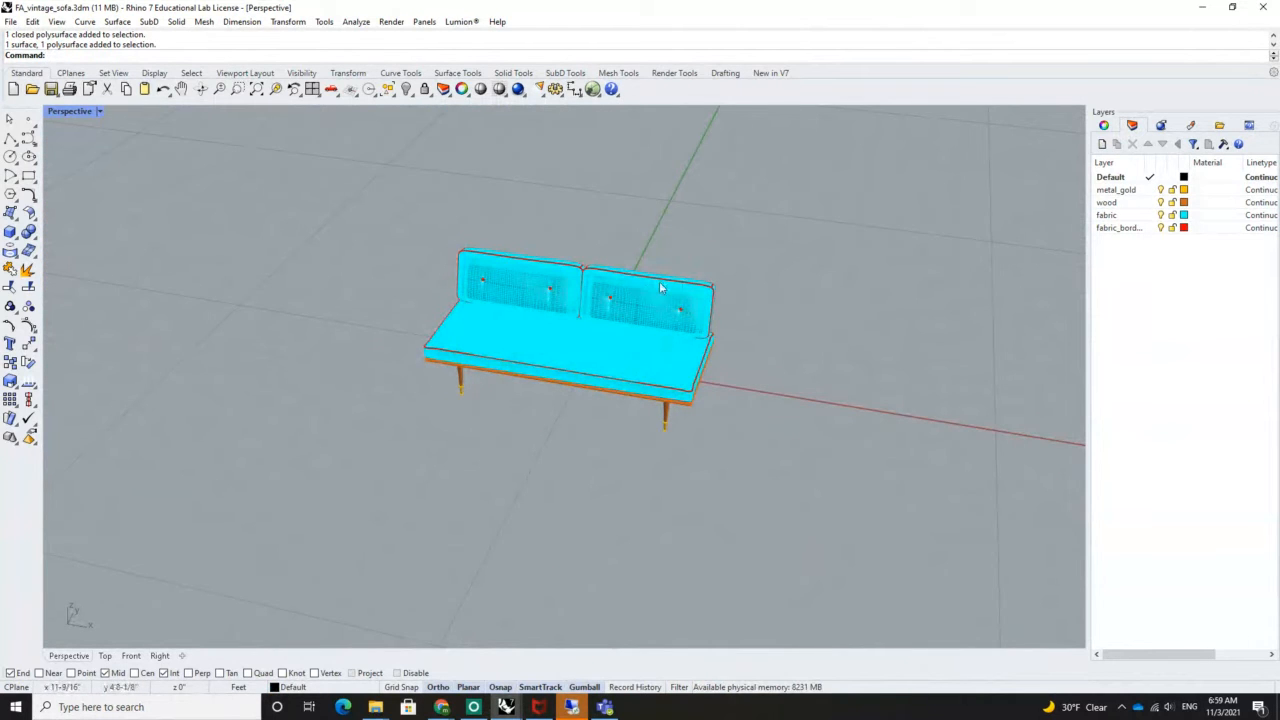
Select both back cushions and the seat cushion one at a time to check that they select separately, then clear the selection
scroll(630, 296, "up", 5)
left_click(652, 312)
left_click(347, 280)
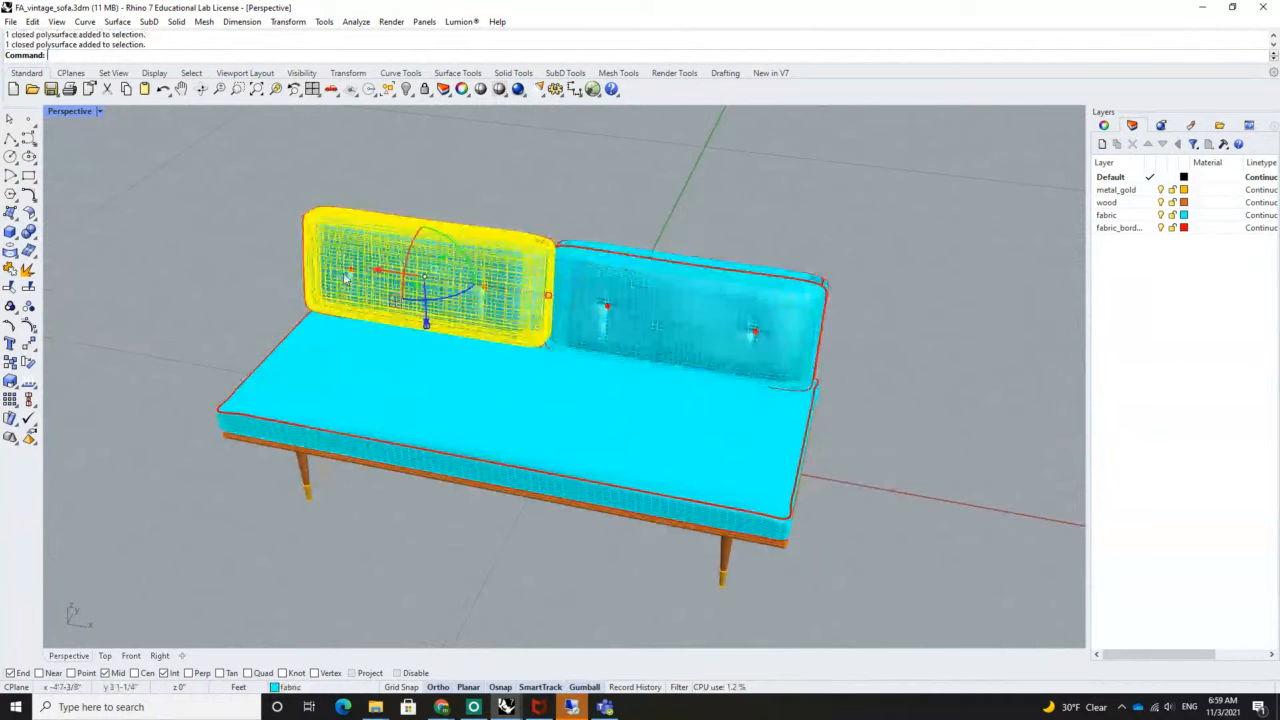
left_click(353, 389)
scroll(353, 389, "up", 2)
key("Escape")
scroll(768, 382, "down", 4)
Define the entire sofa as a block named sofa, with its base point at the bottom of a front leg's gold tip
left_click_drag(896, 222, 320, 592)
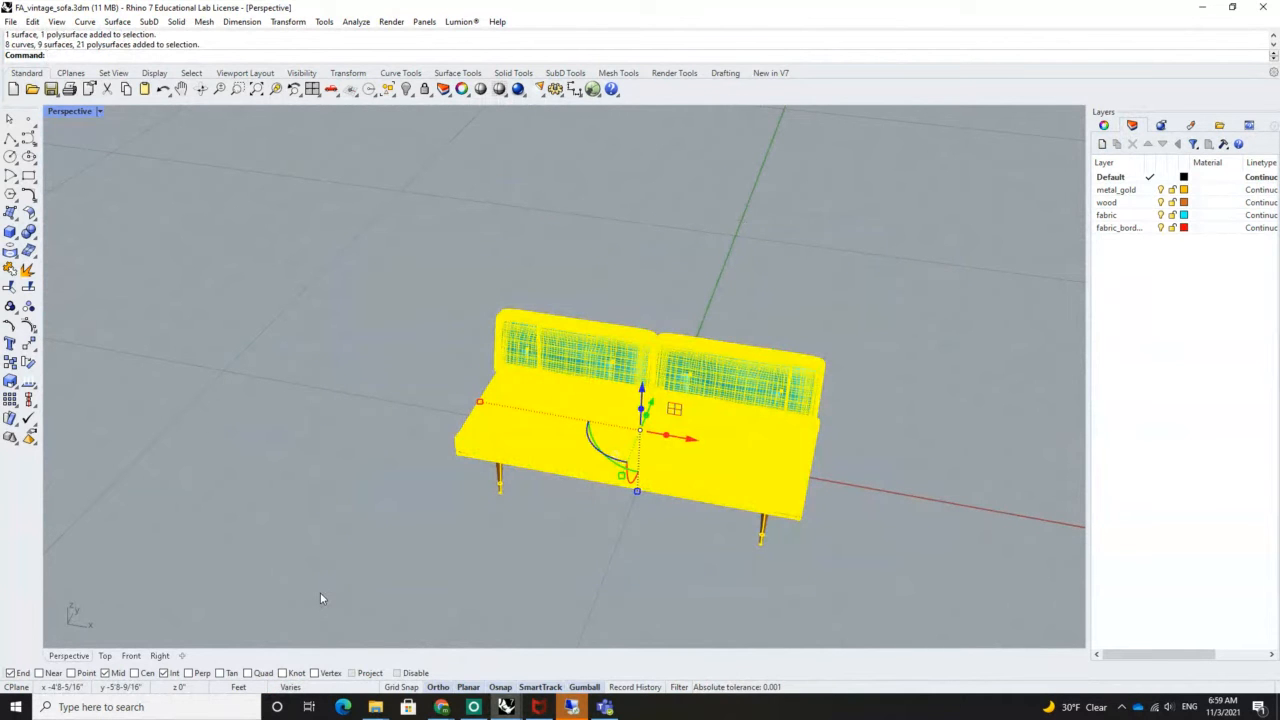
type("Block")
key("Return")
scroll(477, 503, "up", 10)
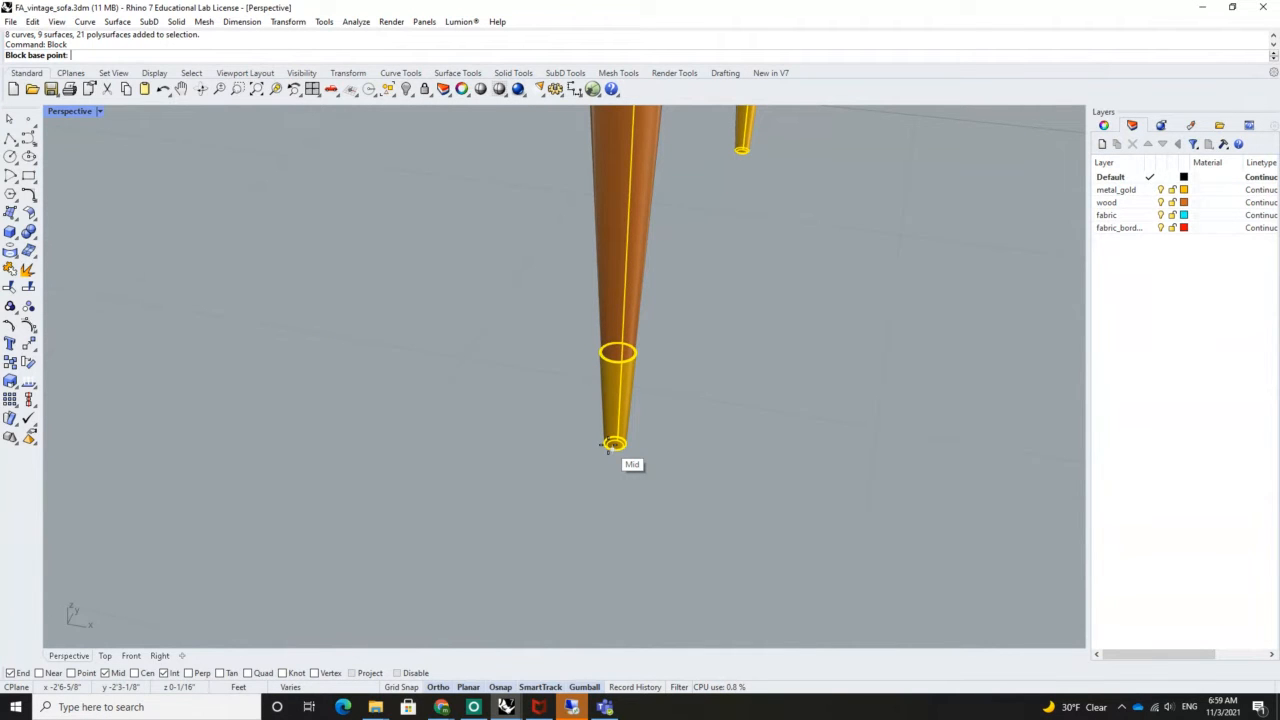
left_click(607, 448)
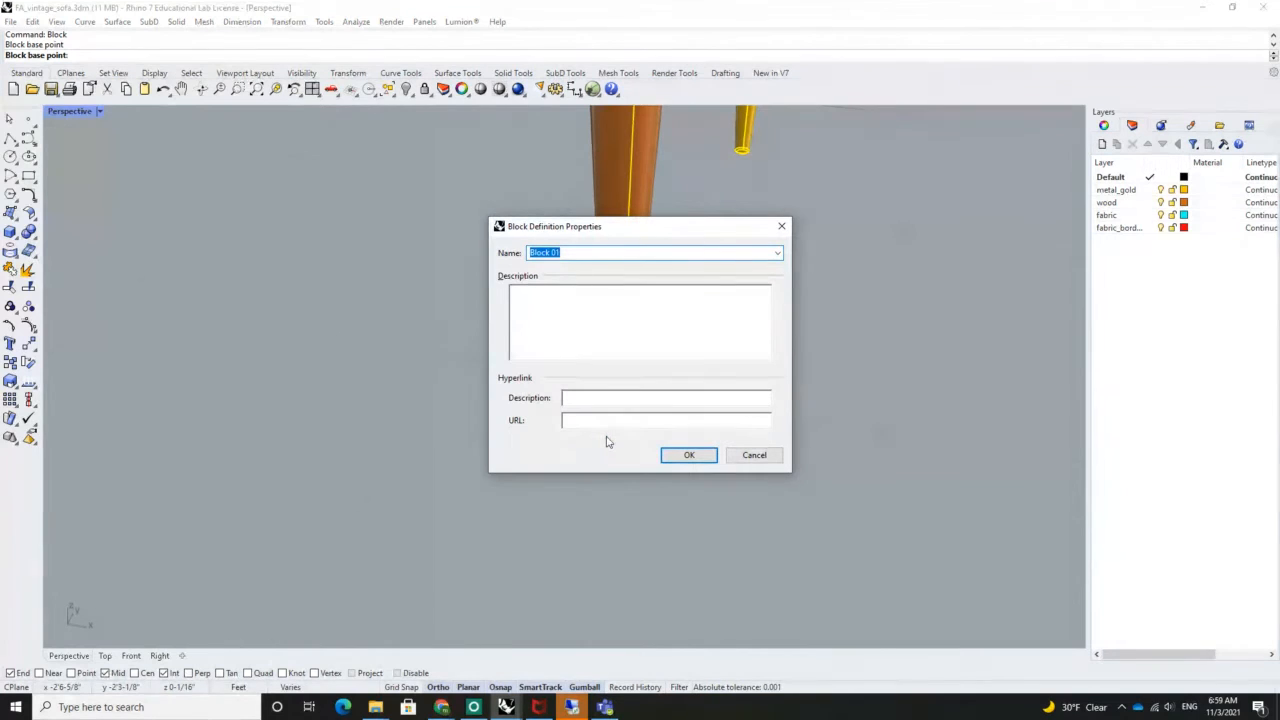
type("sofa")
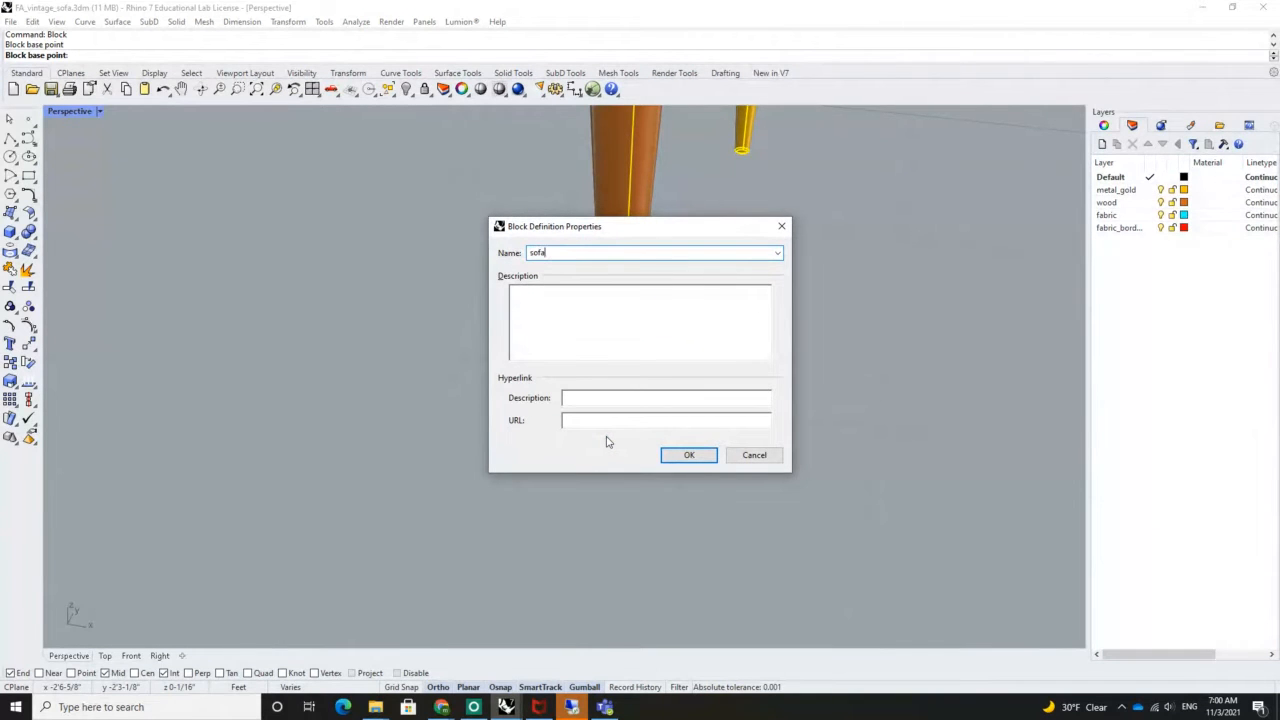
key("Return")
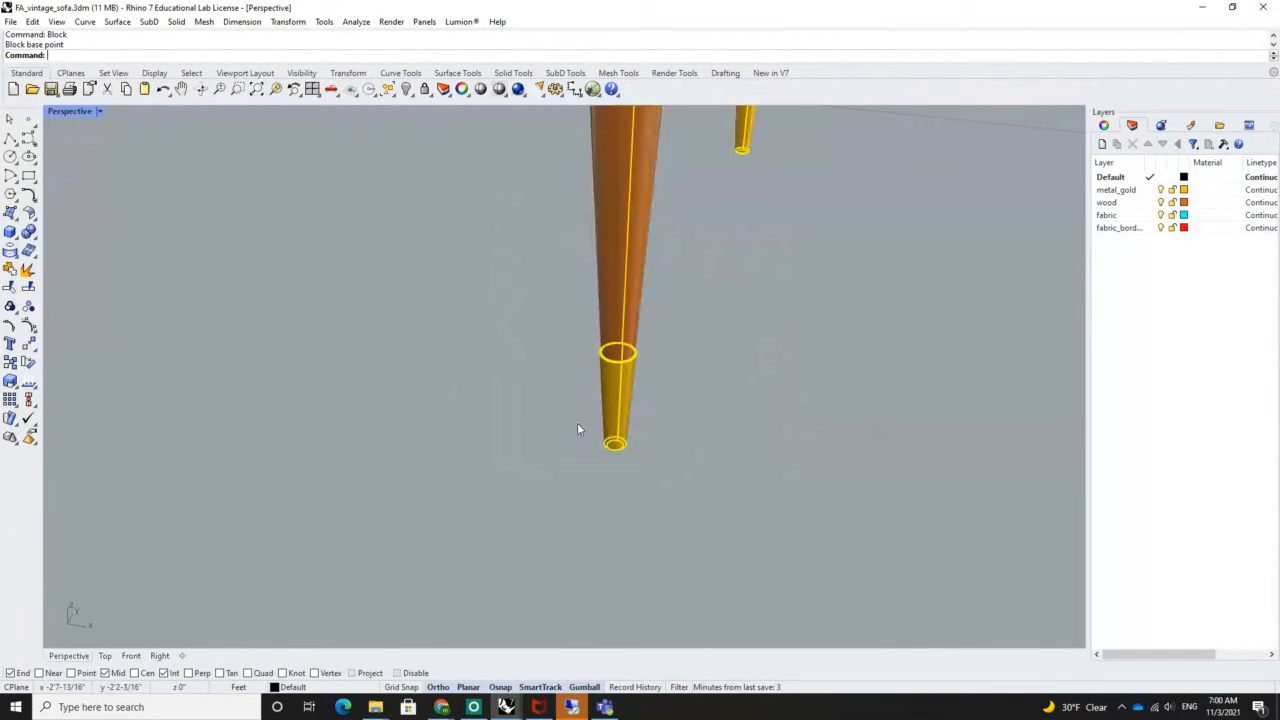
Copy the sofa block to the clipboard and paste it into the open cottage model
scroll(577, 422, "down", 5)
scroll(572, 426, "down", 5)
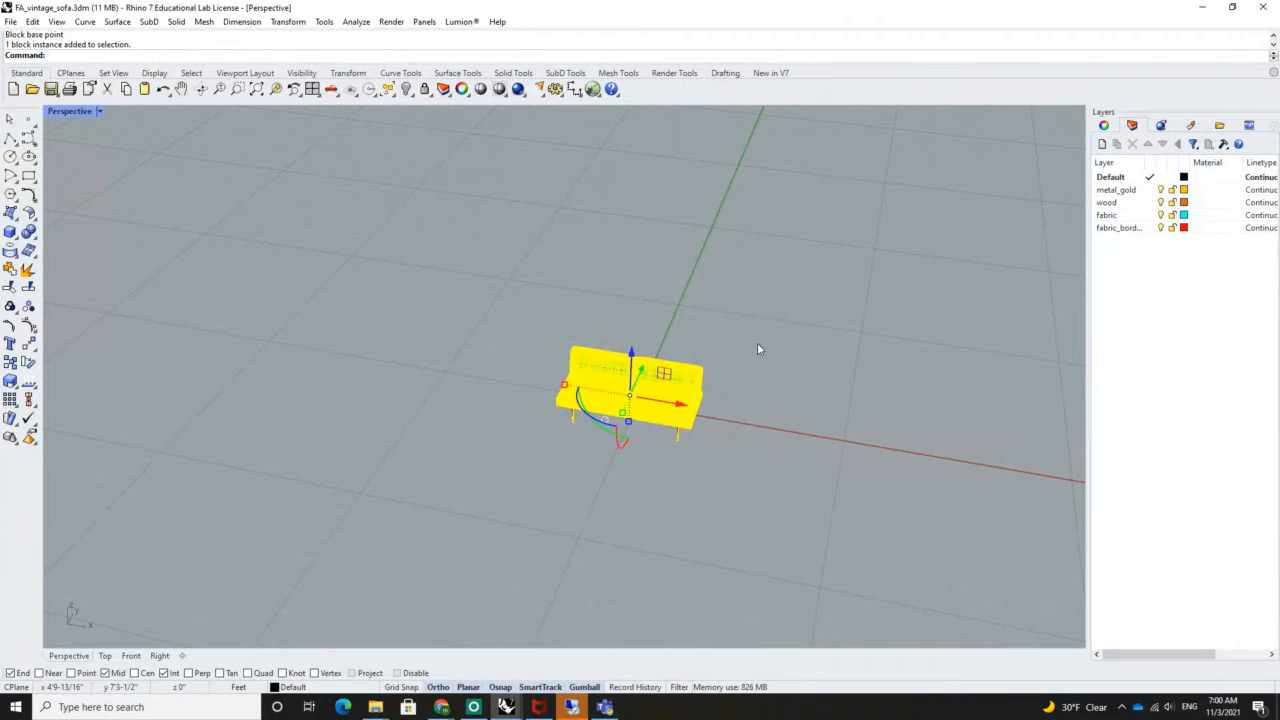
key("ctrl+c")
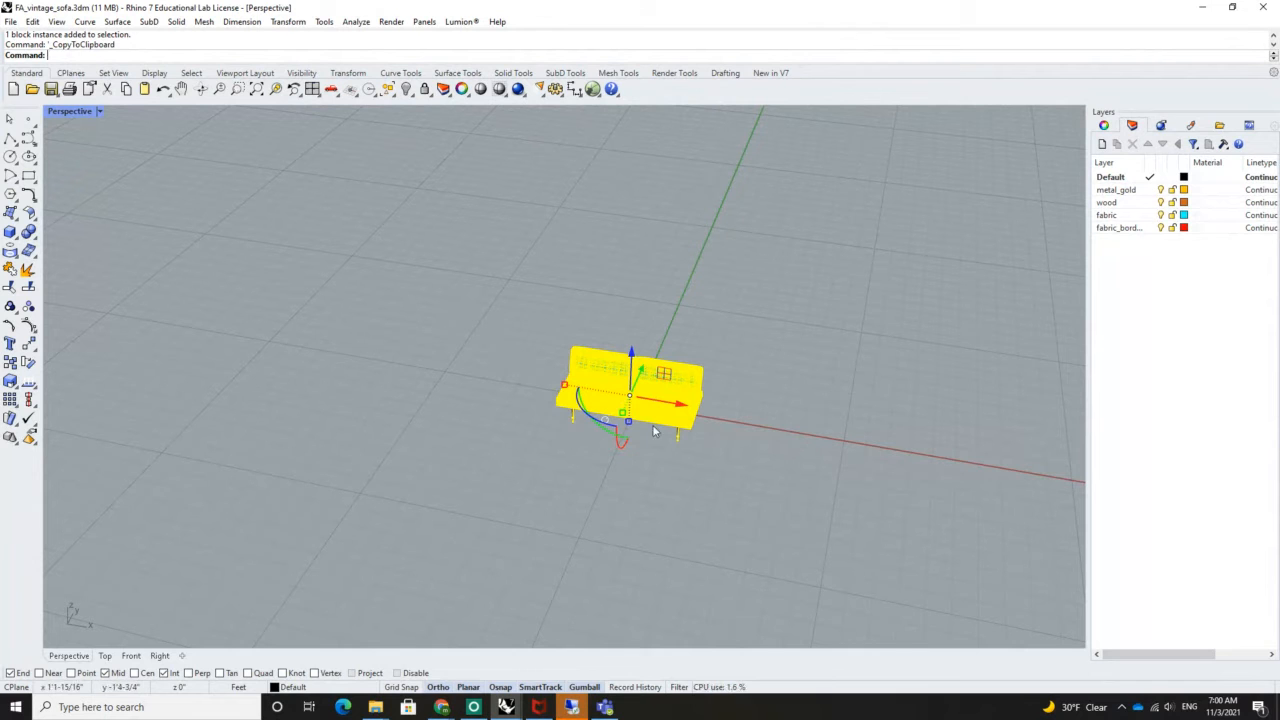
left_click(1202, 8)
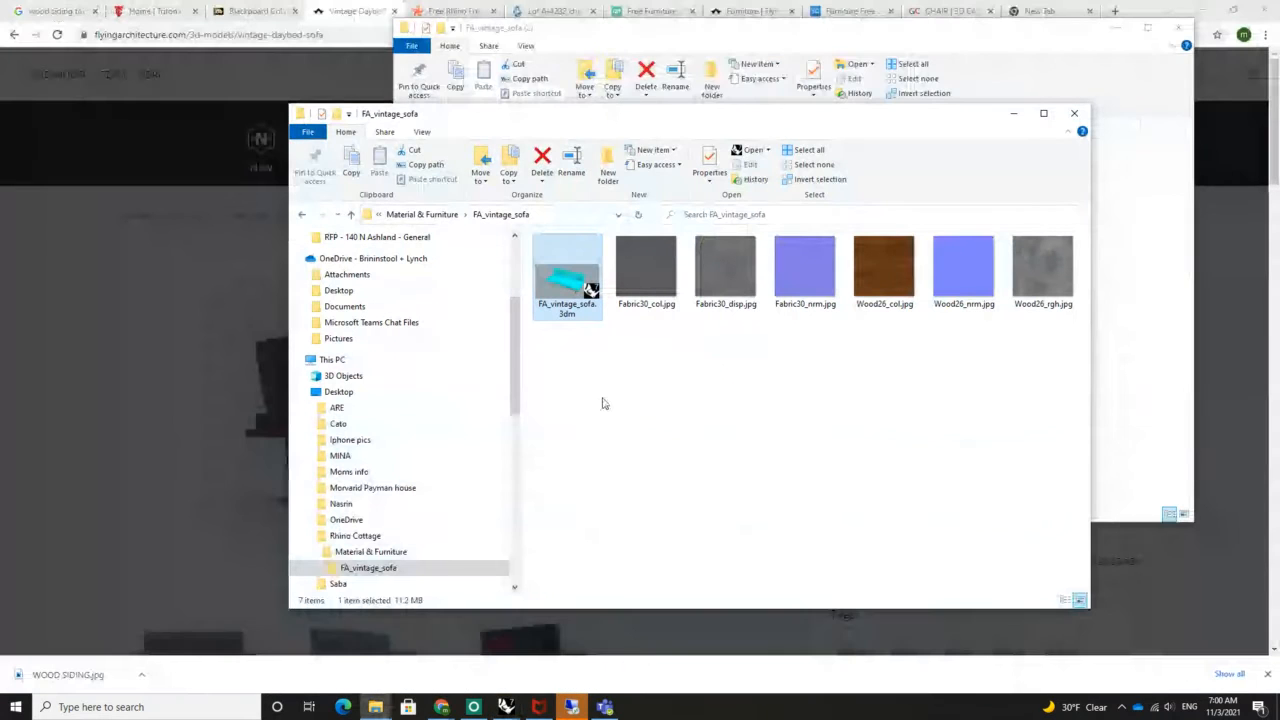
mouse_move(506, 706)
left_click(435, 655)
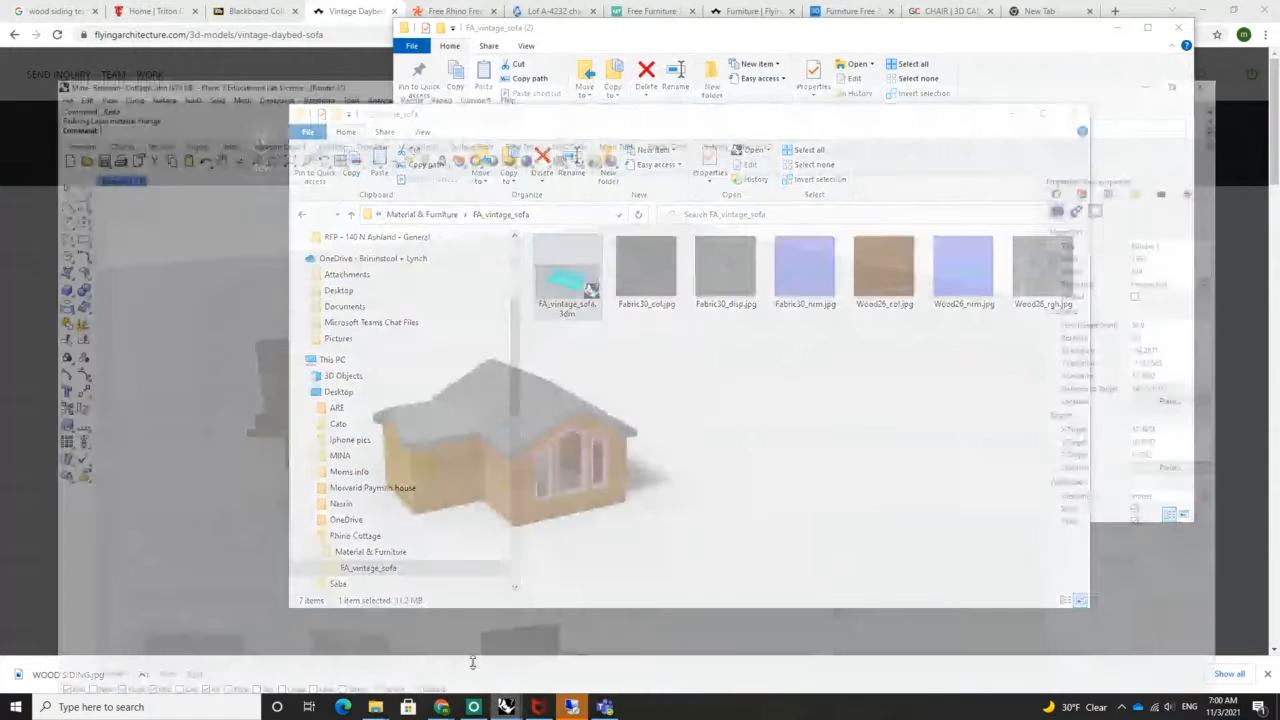
scroll(643, 403, "down", 3)
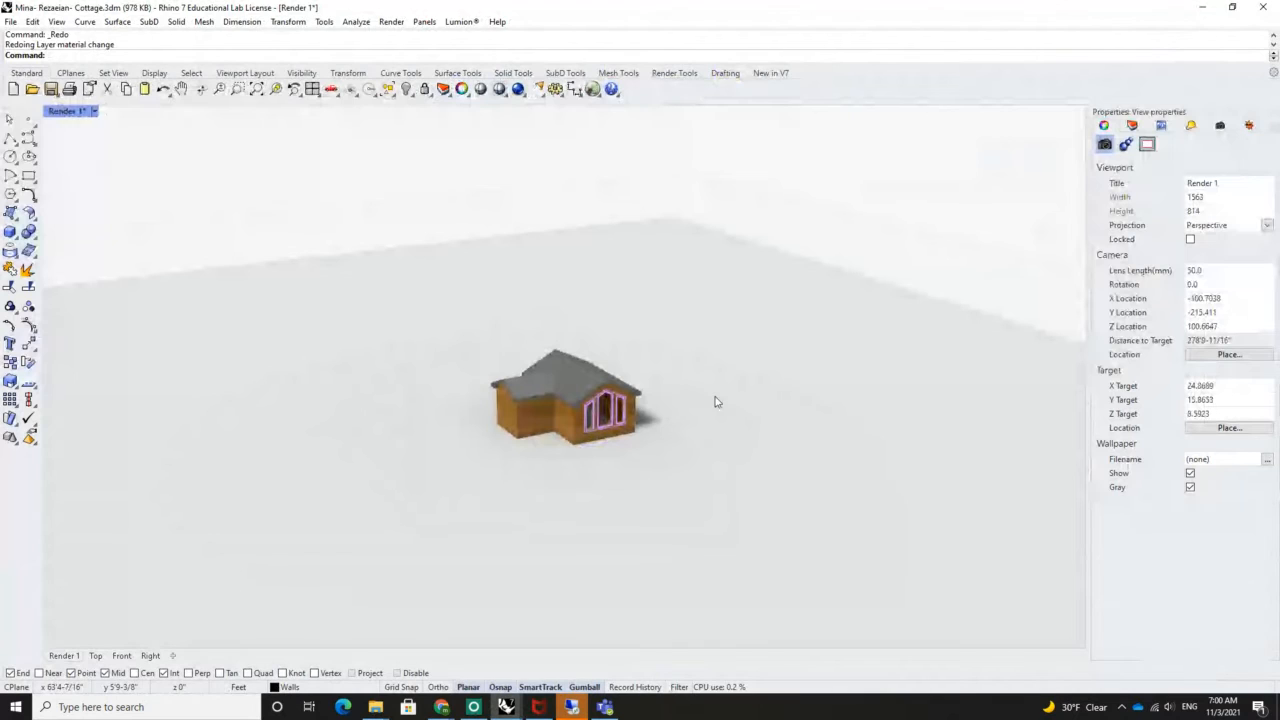
key("ctrl+v")
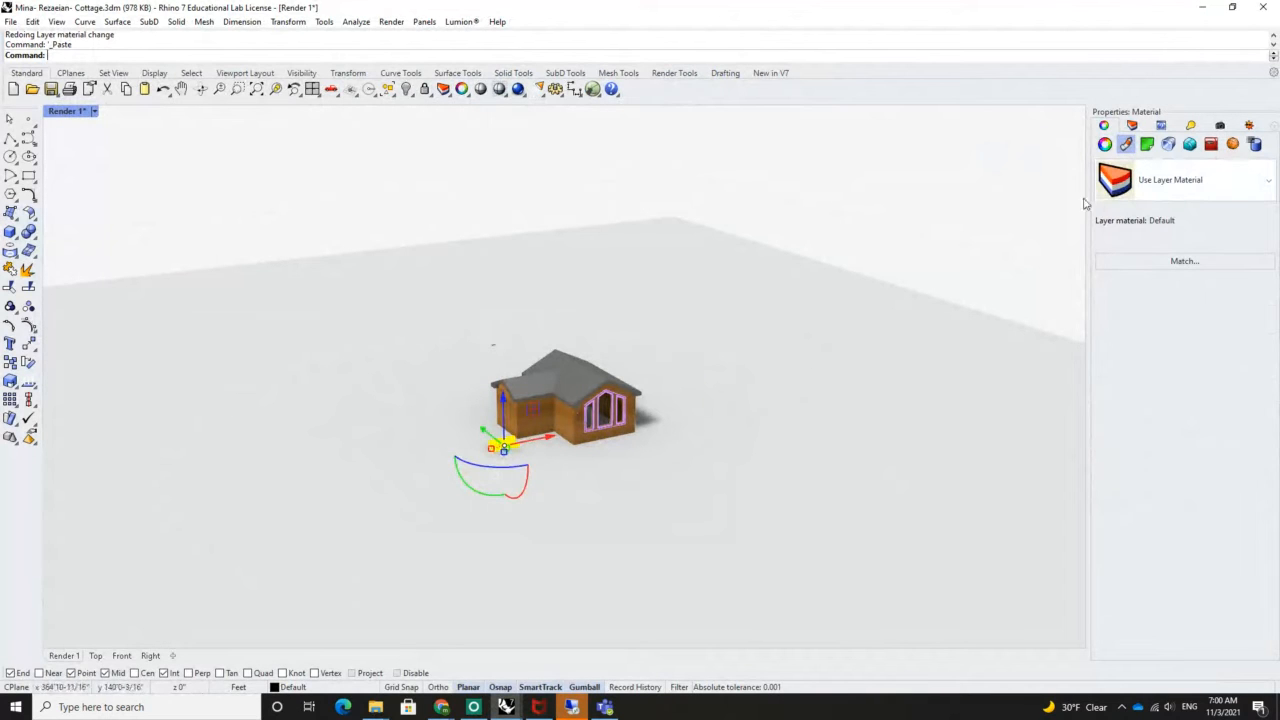
Show the cottage model's layer list and select the pasted sofa to review the layers that came with it
left_click(1132, 125)
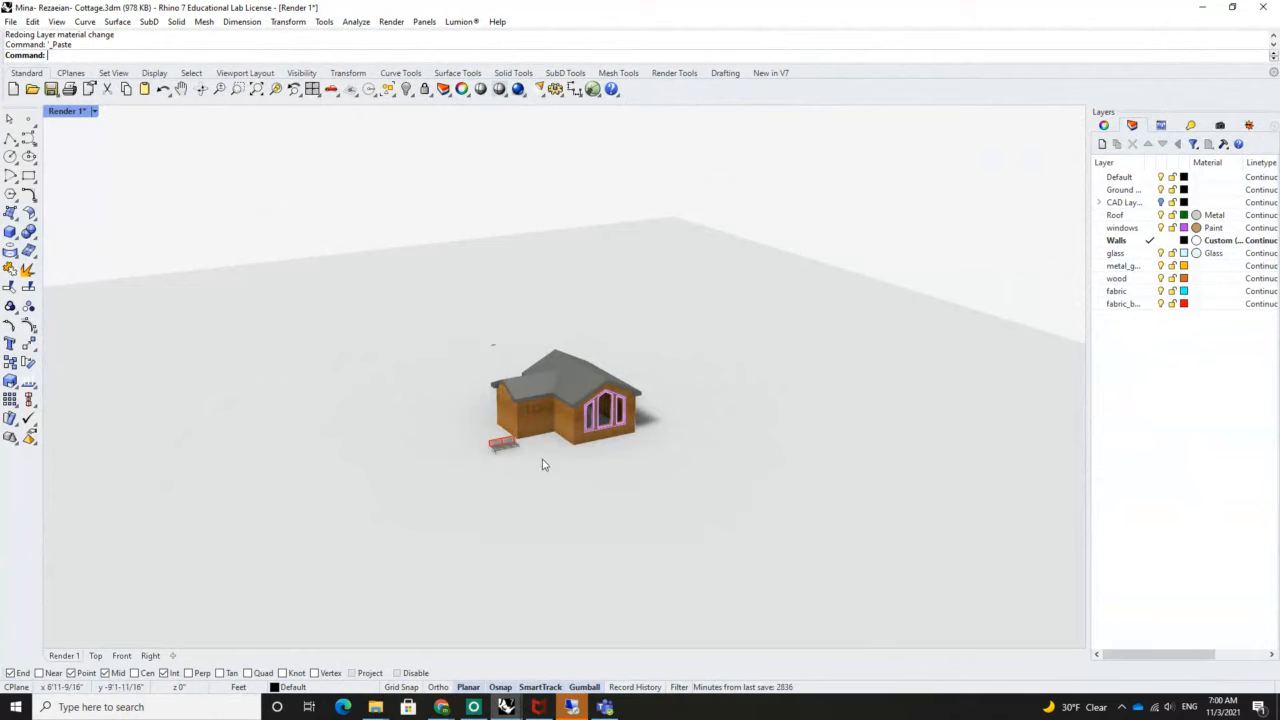
left_click(515, 452)
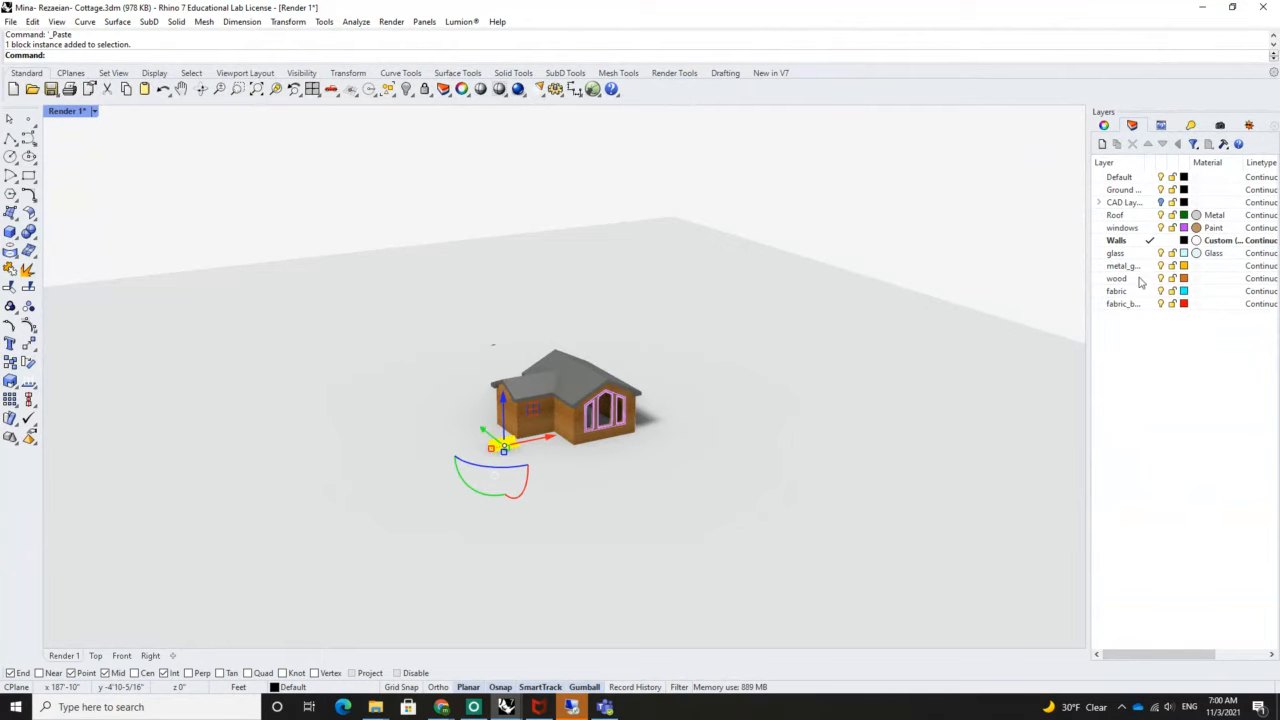
scroll(503, 447, "up", 10)
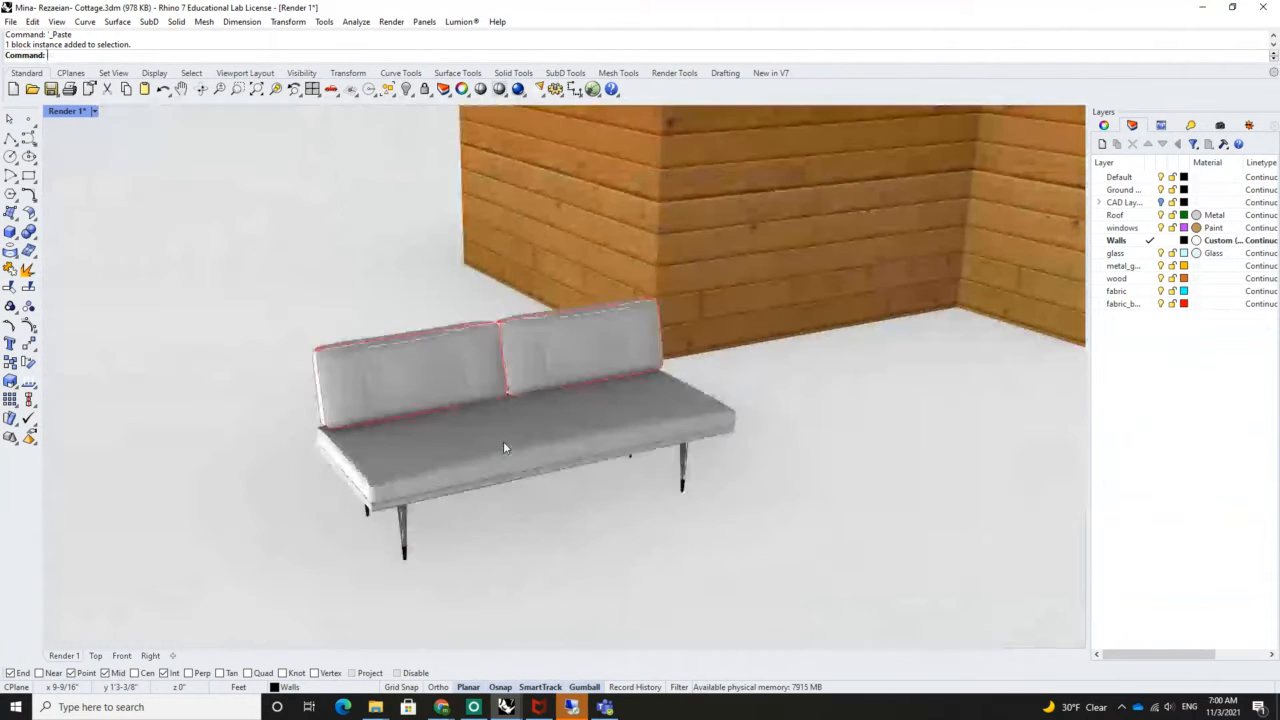
Open the pasted sofa block for in-place editing, close the editing session once, and reopen it
left_click(503, 441)
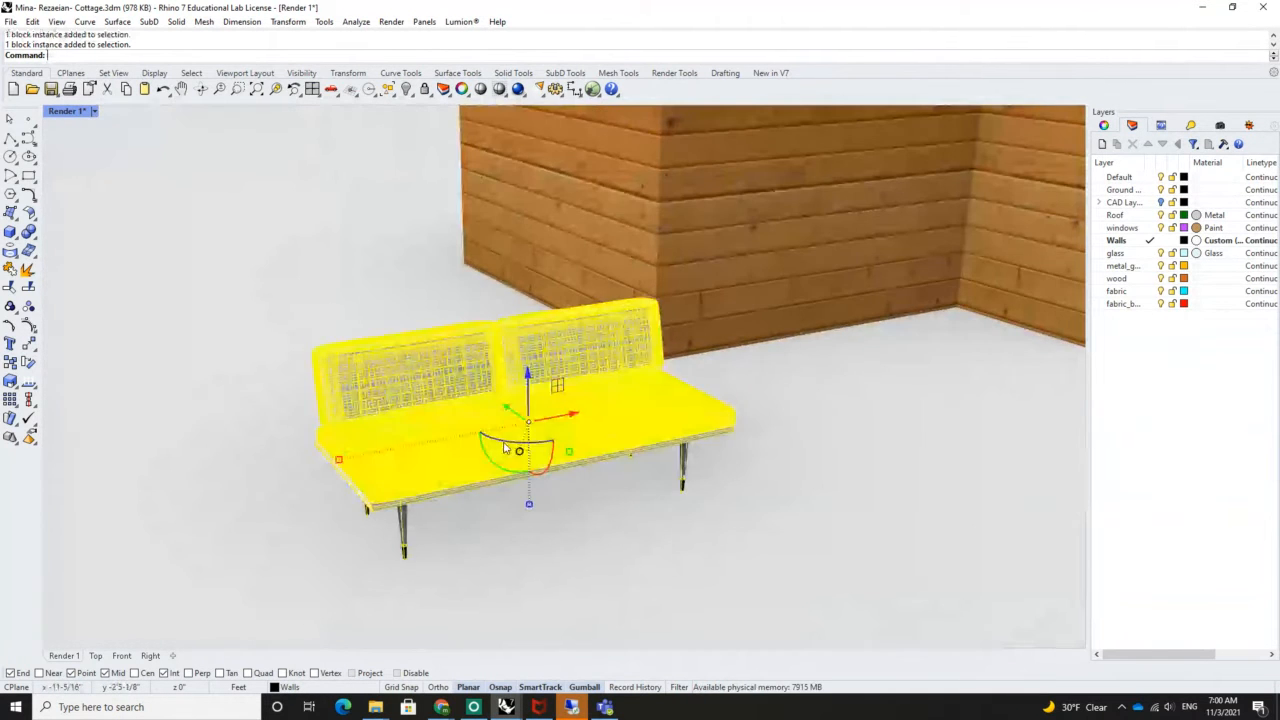
double_click(440, 483)
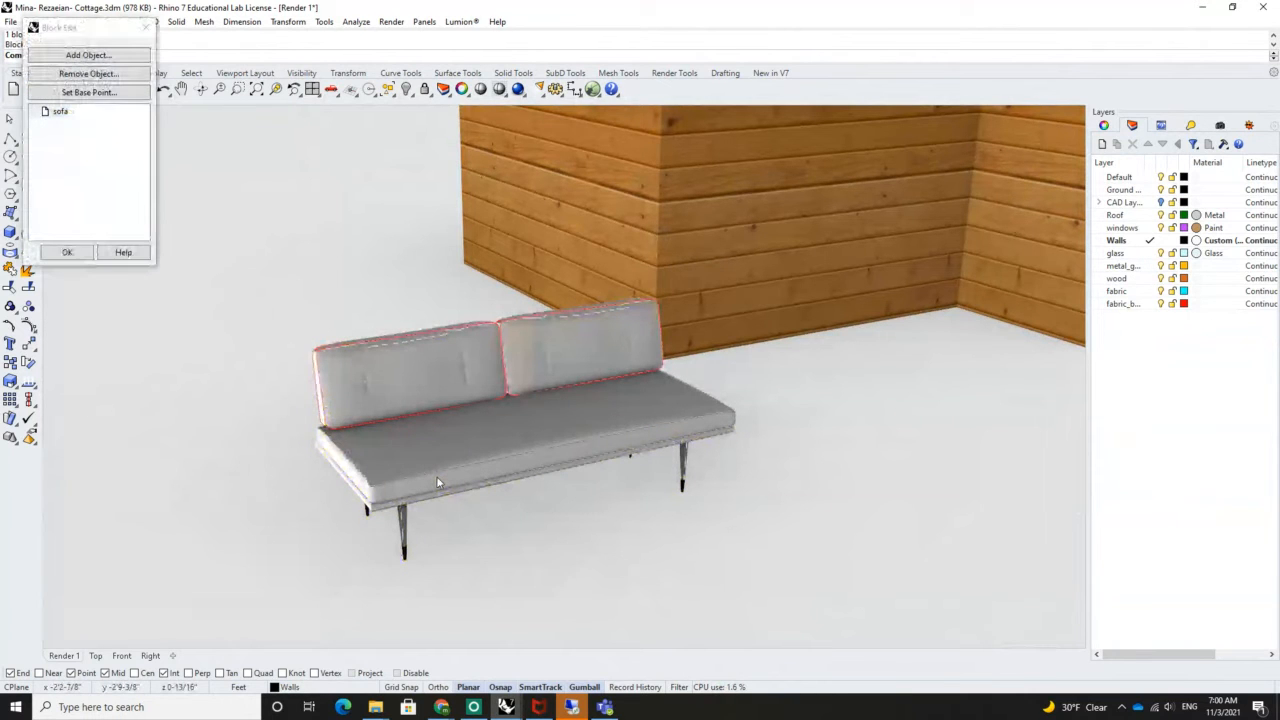
left_click(79, 256)
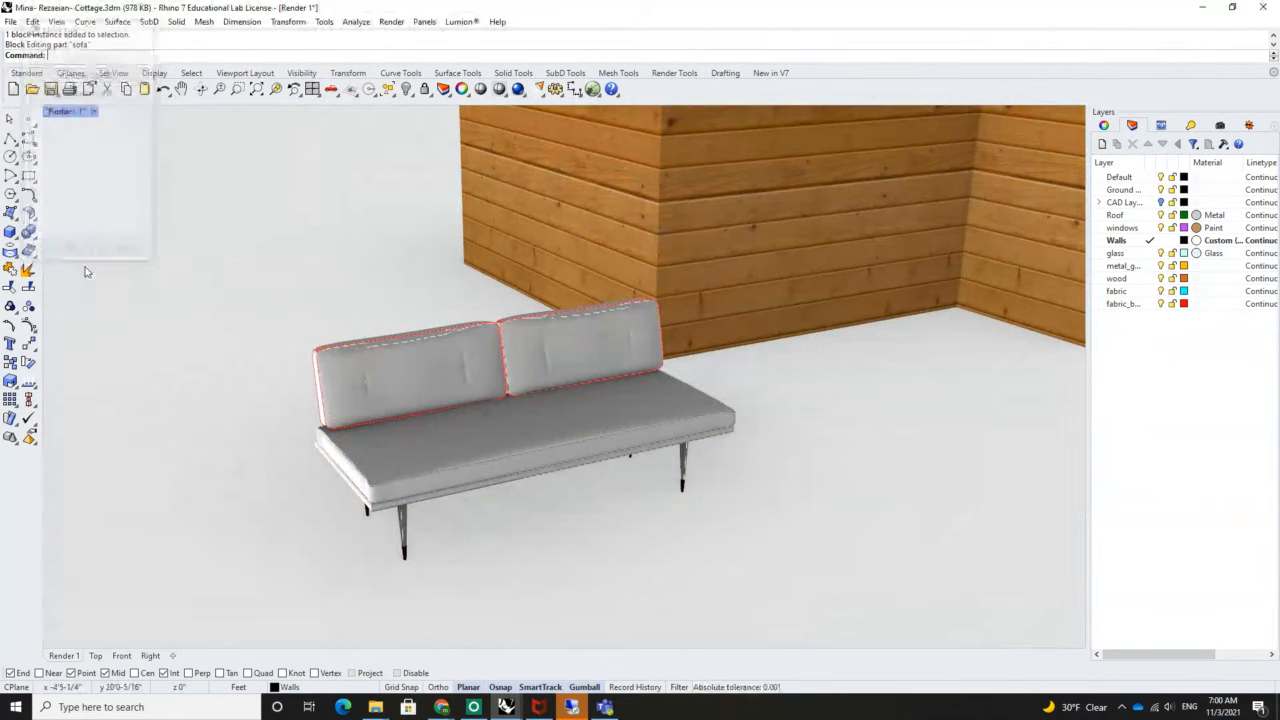
left_click(405, 381)
double_click(405, 380)
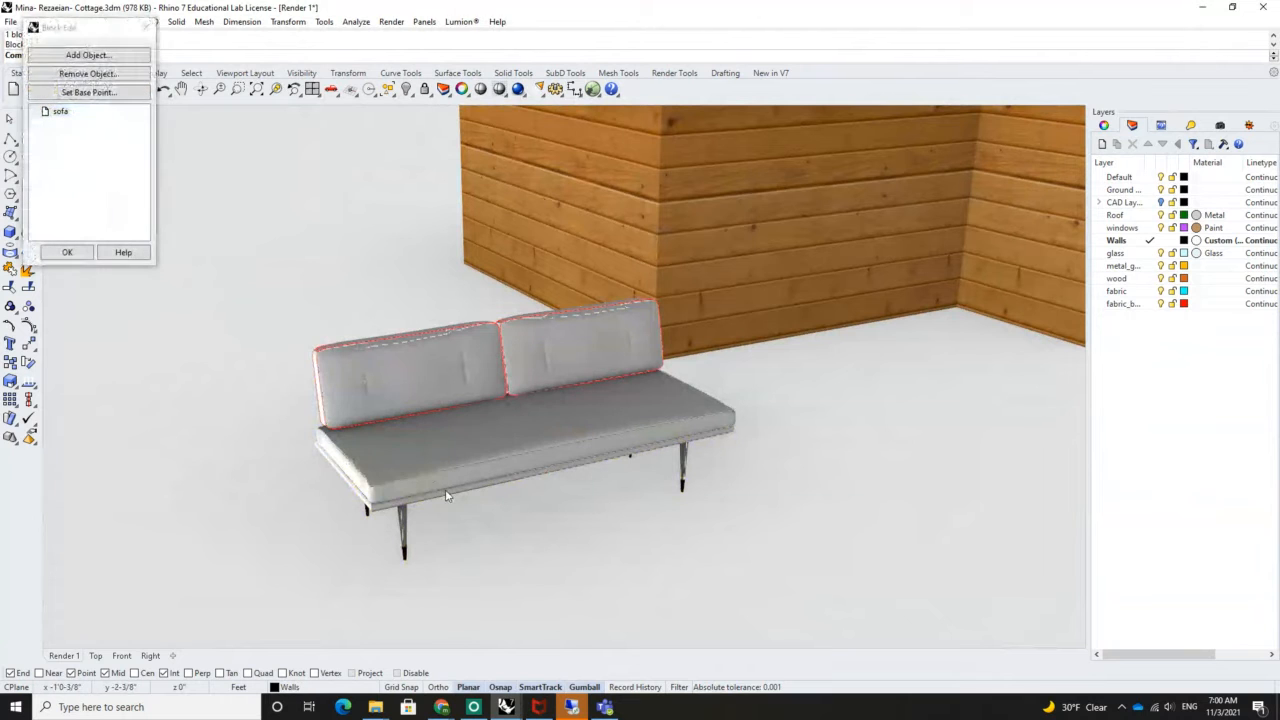
Select the seat cushion and each back cushion inside the sofa block to check that they can be picked individually
left_click(411, 462)
scroll(738, 447, "down", 9)
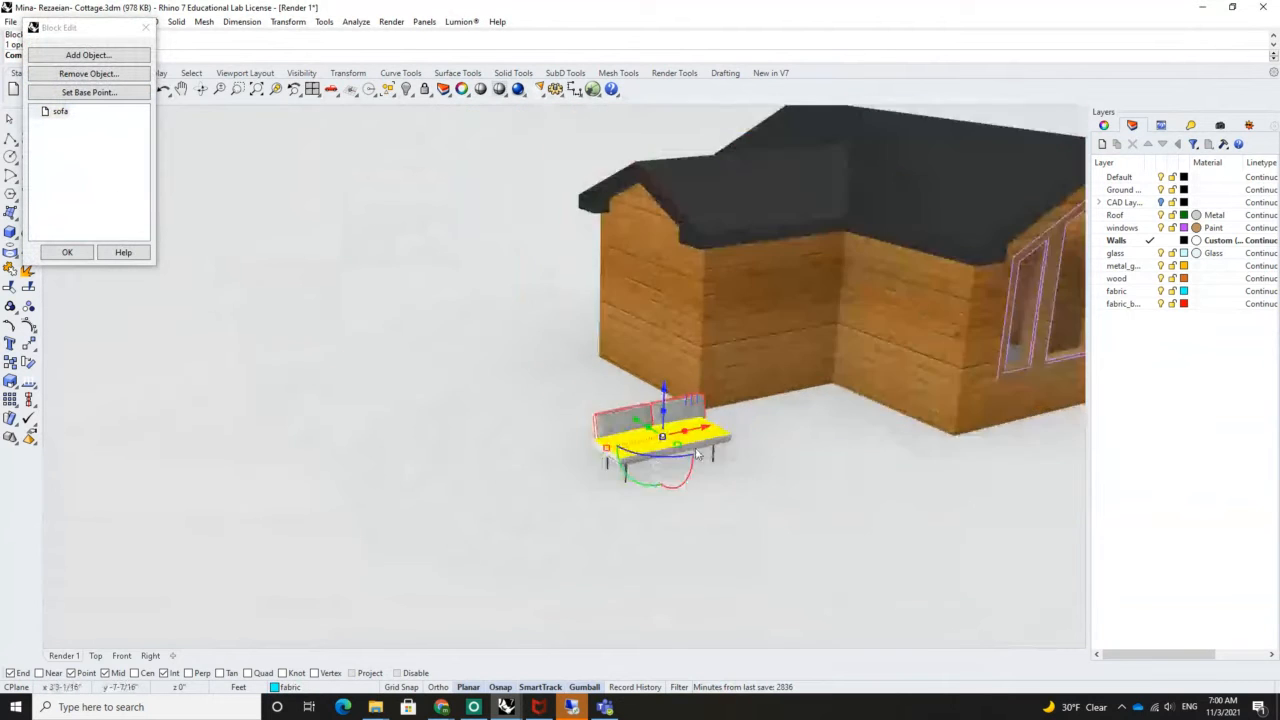
scroll(606, 419, "up", 5)
key("Escape")
scroll(771, 486, "up", 5)
left_click(775, 480)
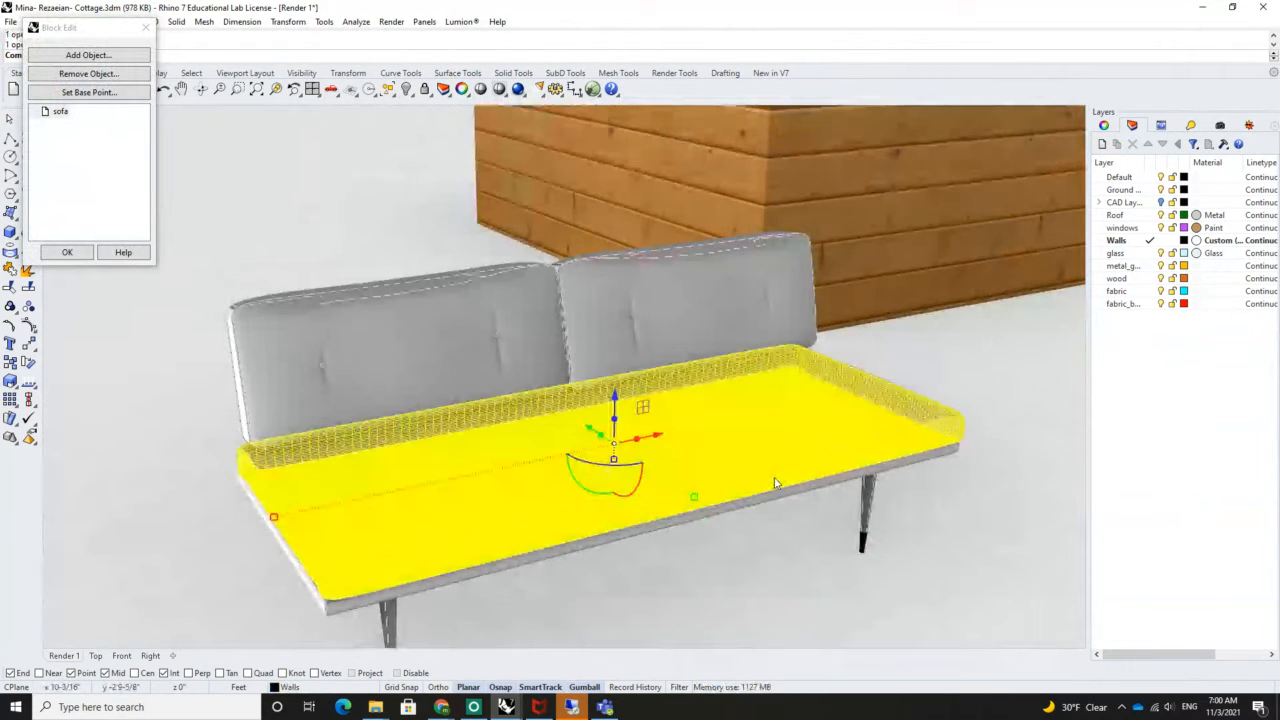
left_click(734, 328)
left_click(478, 327)
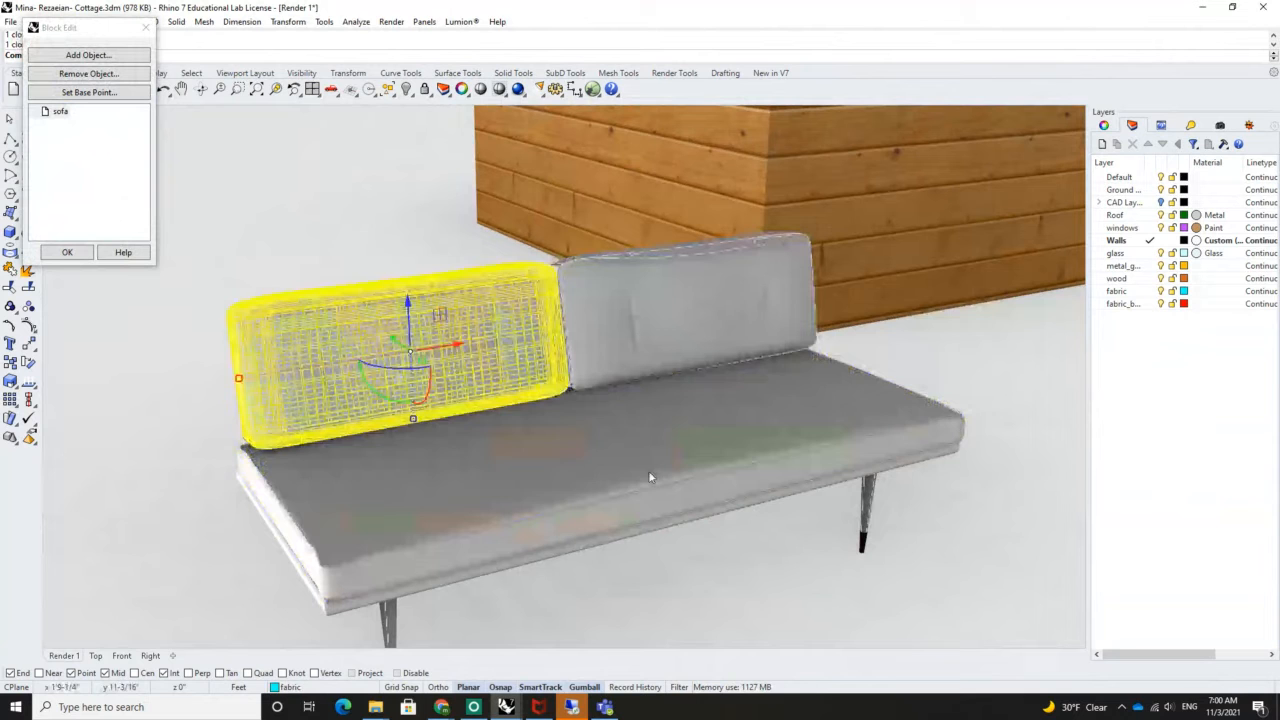
Check a front leg, both back cushions and the seat cushion separately within the block, clearing the selection at the end
key("Escape")
left_click(864, 515)
key("Escape")
left_click(339, 366)
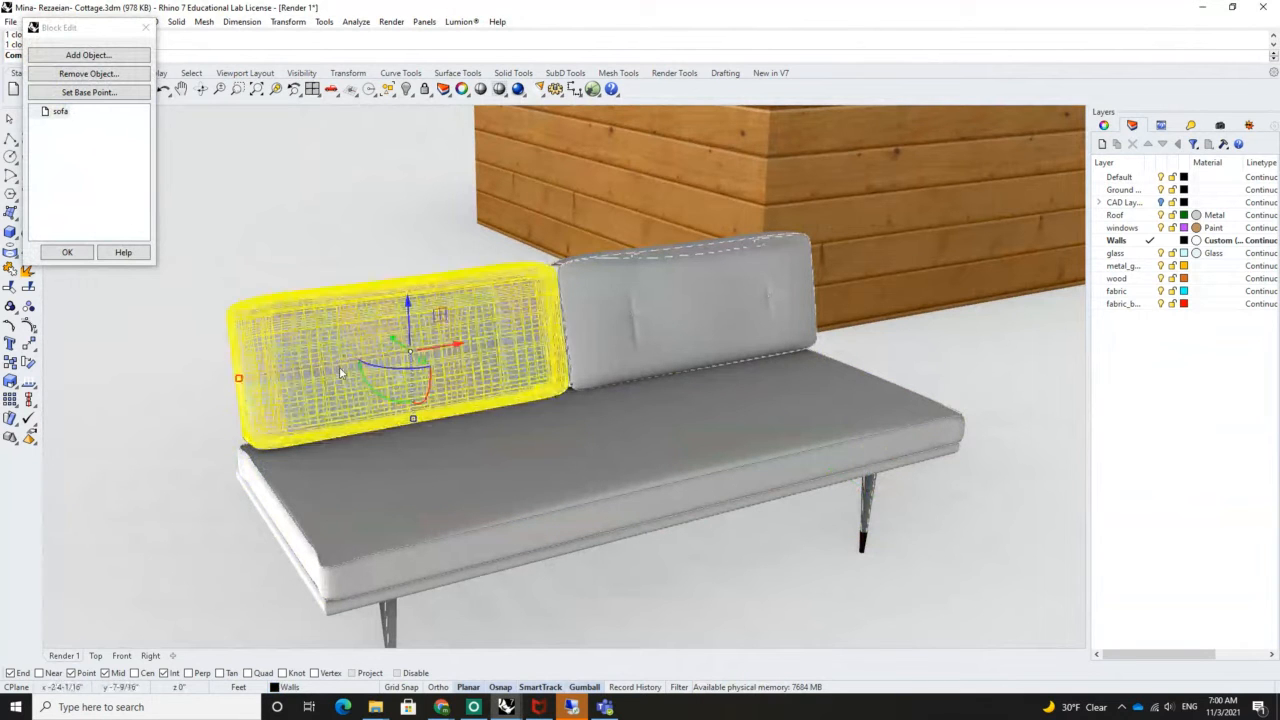
left_click(740, 420)
key("Escape")
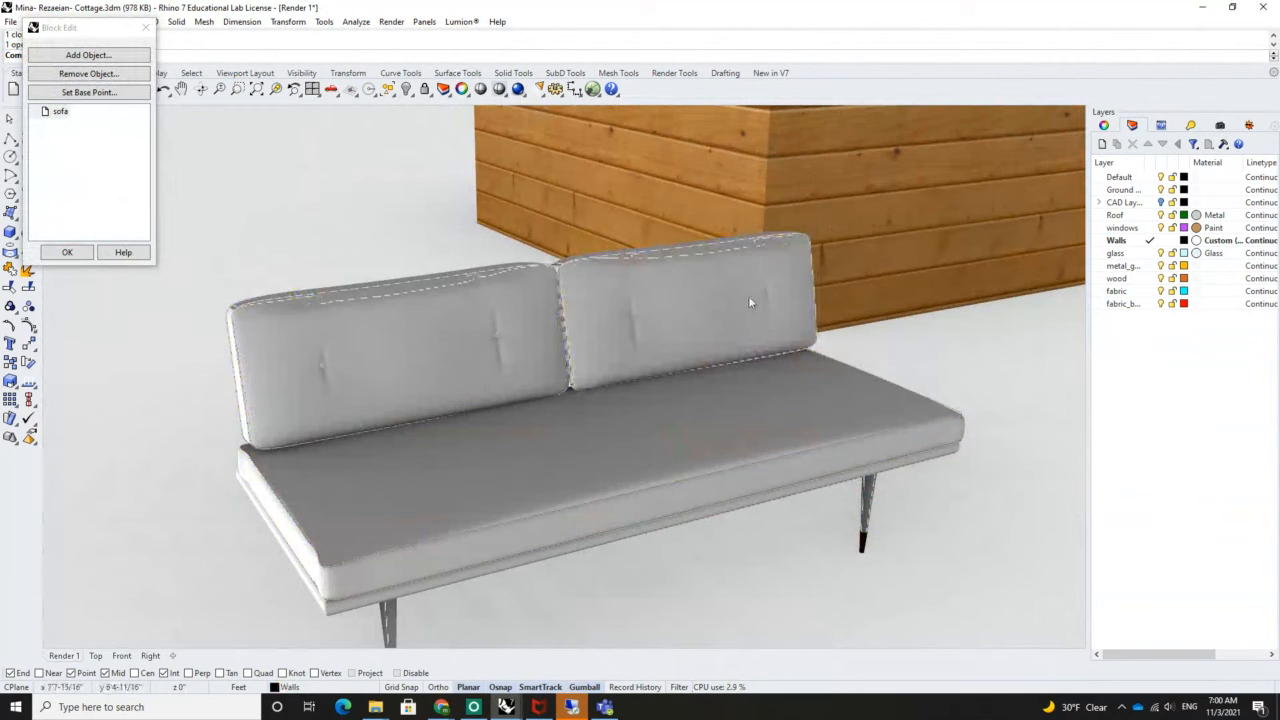
left_click(737, 294)
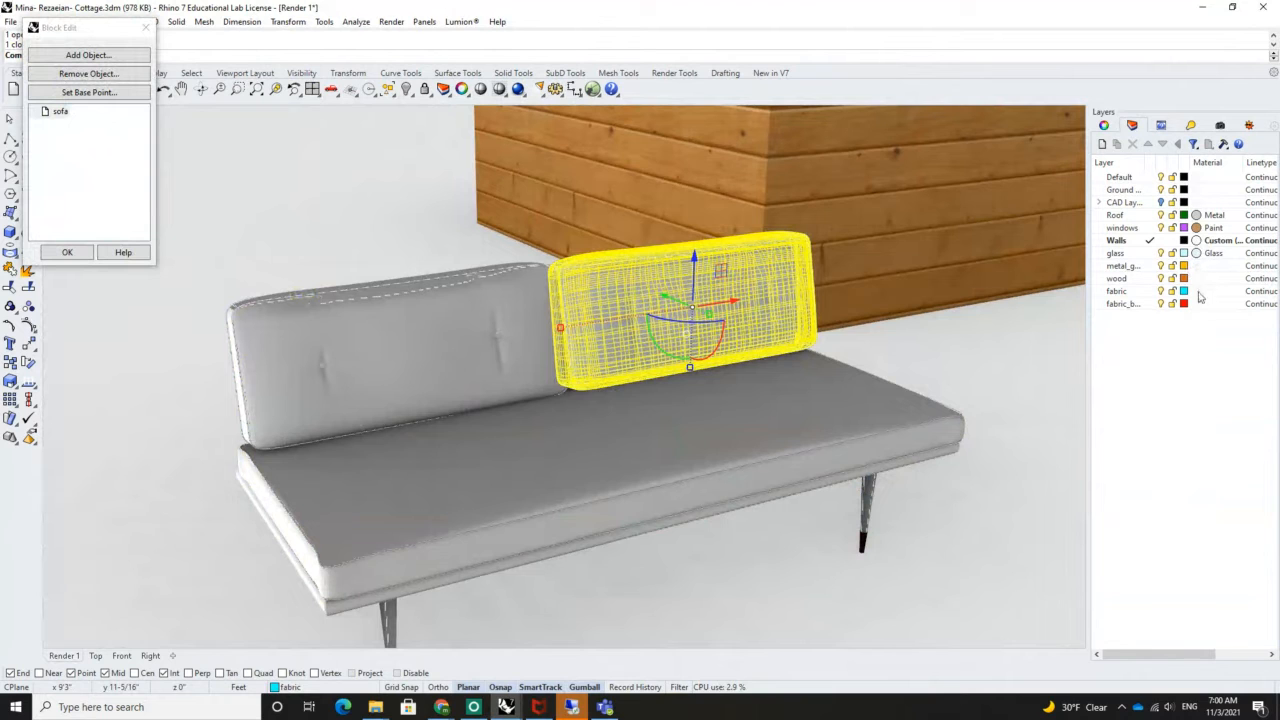
key("Escape")
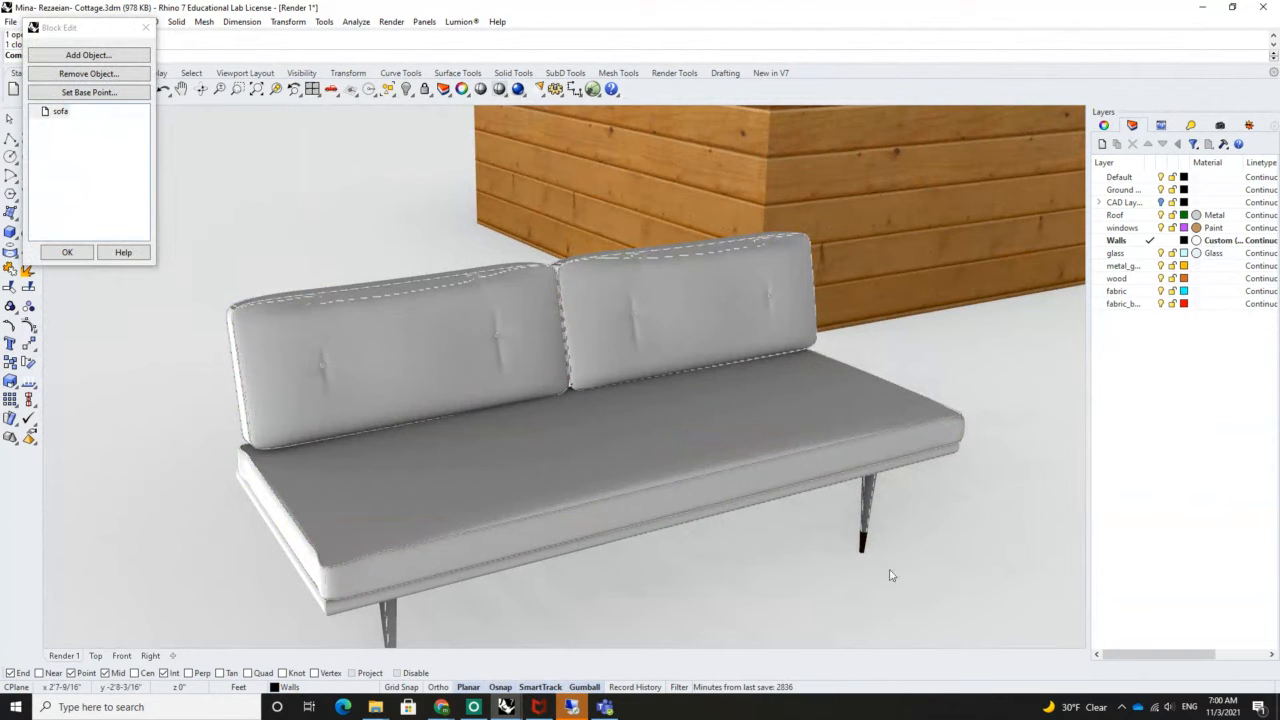
Open the material of the sofa's metal layer and change its type from Plaster to Metal
left_click(1196, 266)
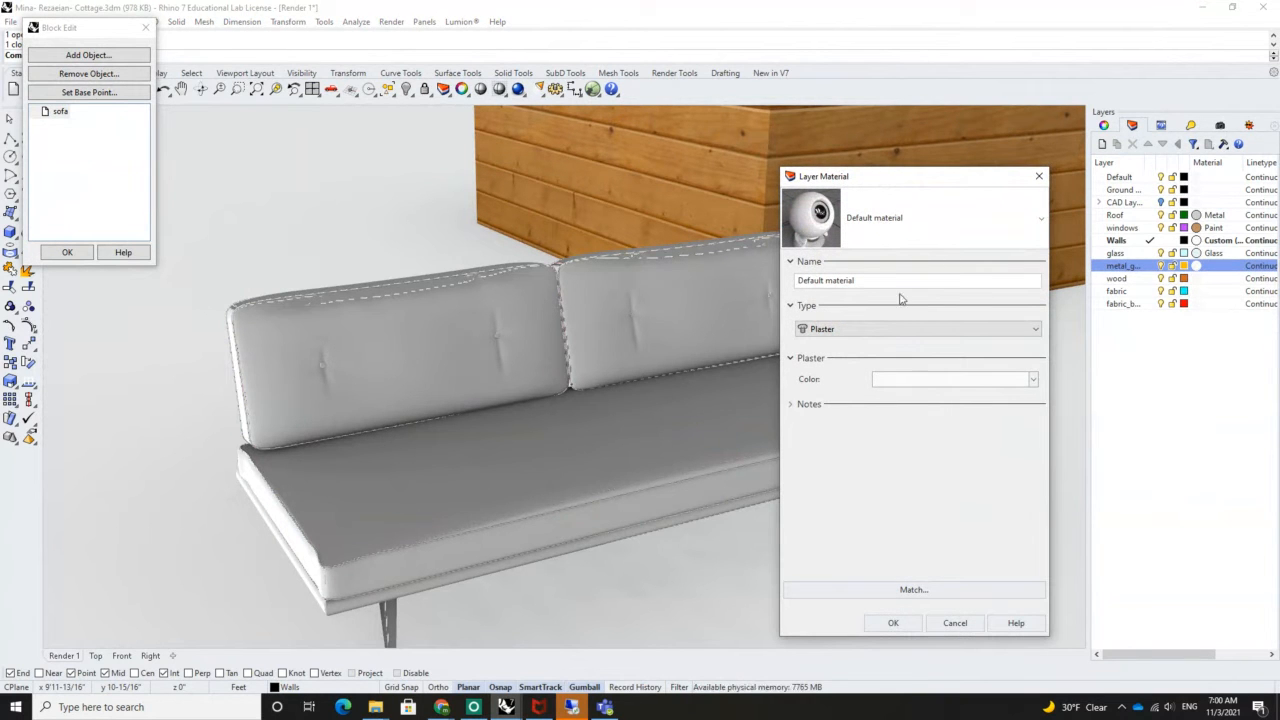
left_click_drag(888, 284, 742, 287)
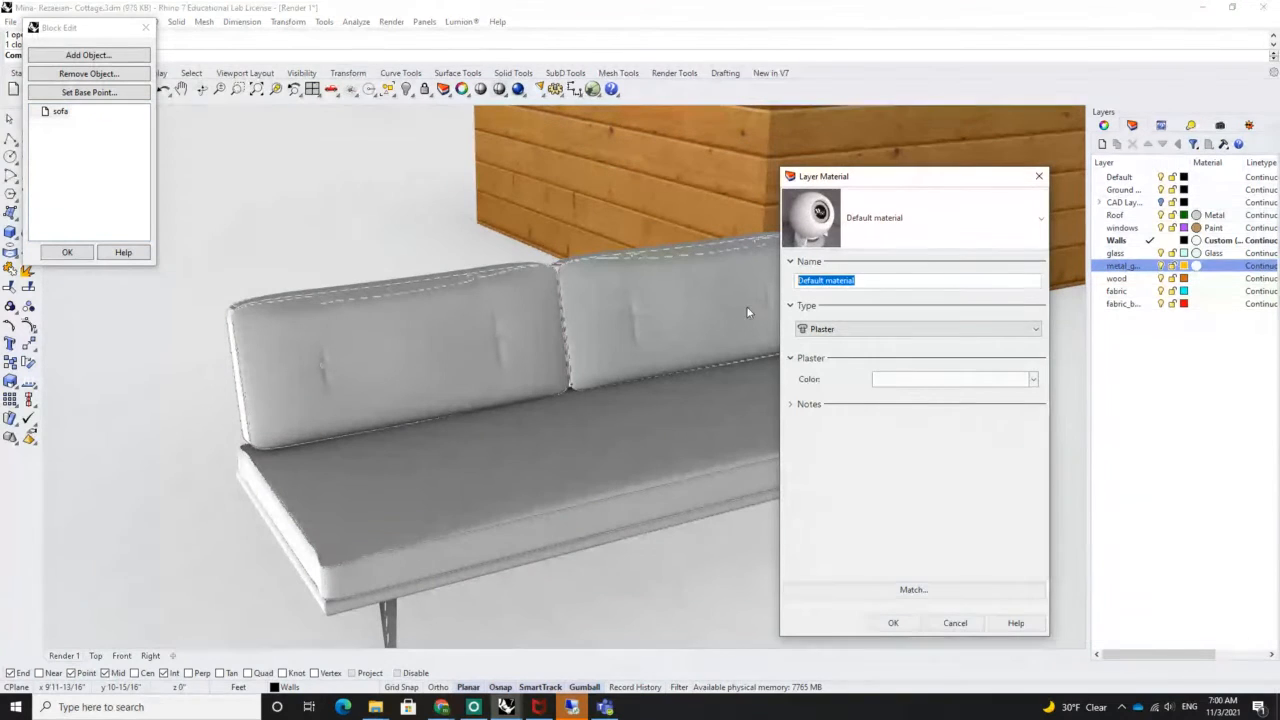
left_click(848, 329)
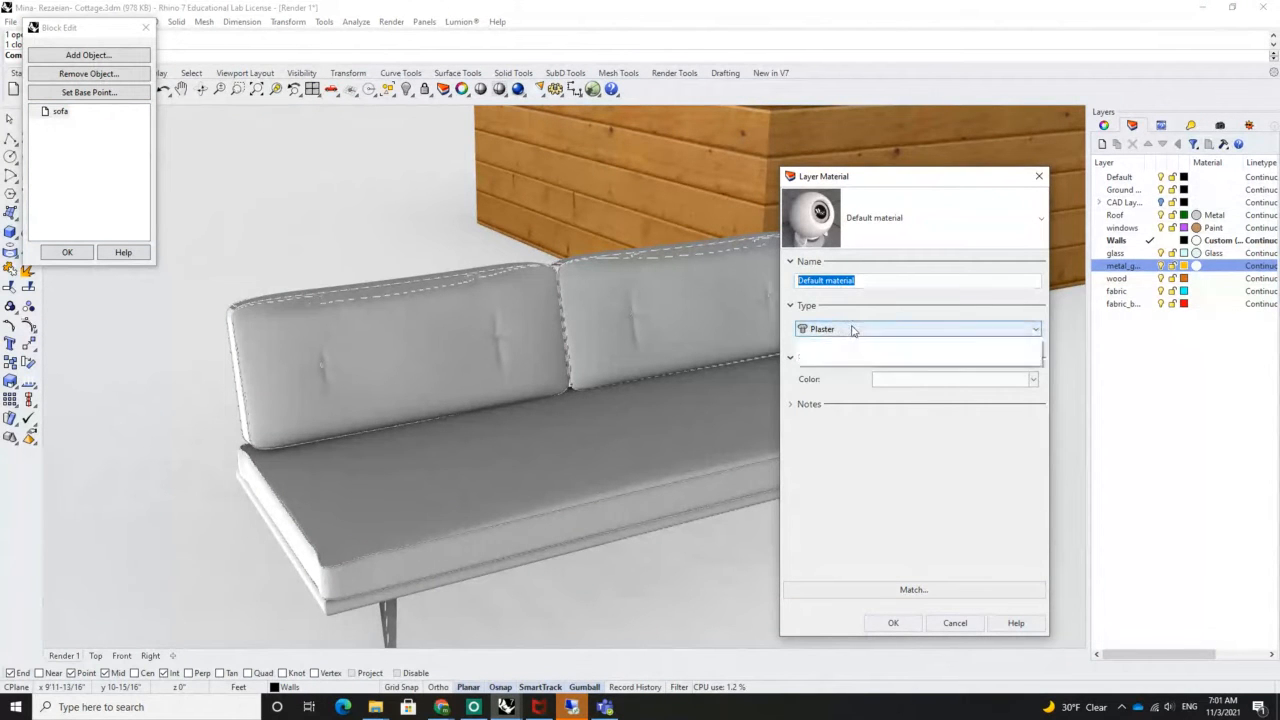
left_click(835, 403)
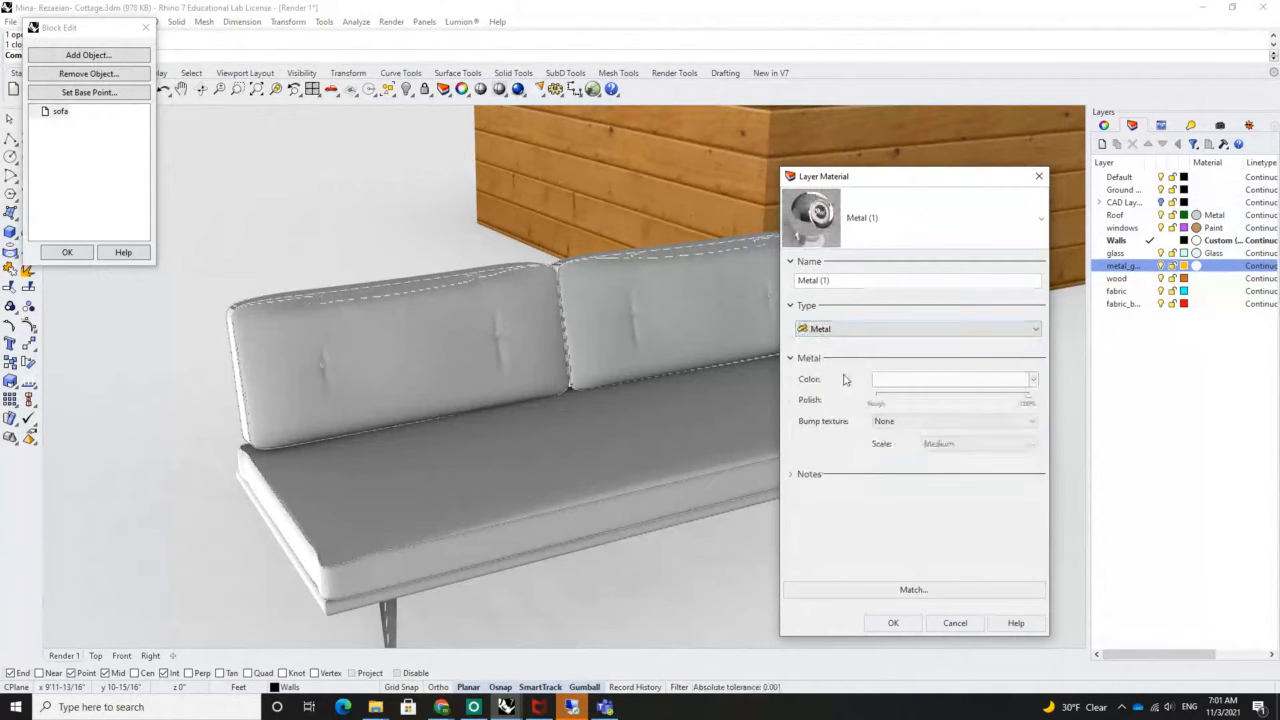
Try to name the metal layer's material "Metal- Gold" and check the list of existing materials
left_click_drag(843, 285, 776, 287)
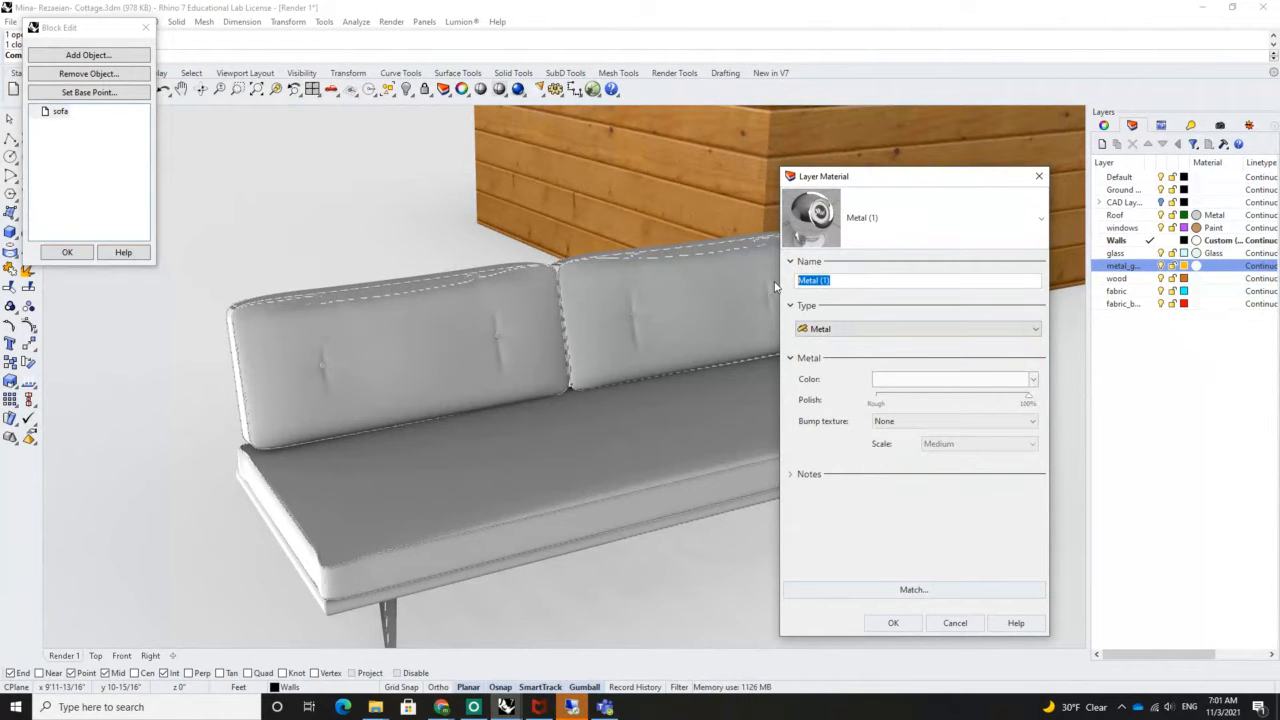
type("Metal- Gold")
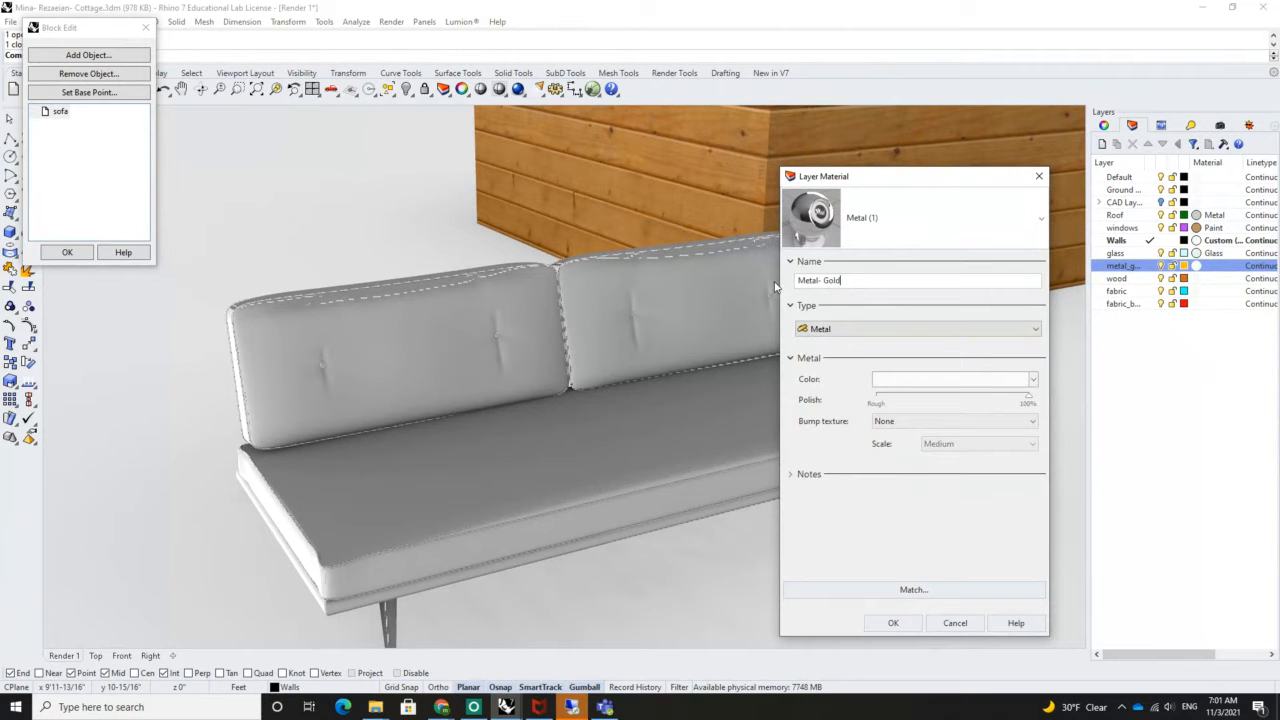
right_click(1034, 389)
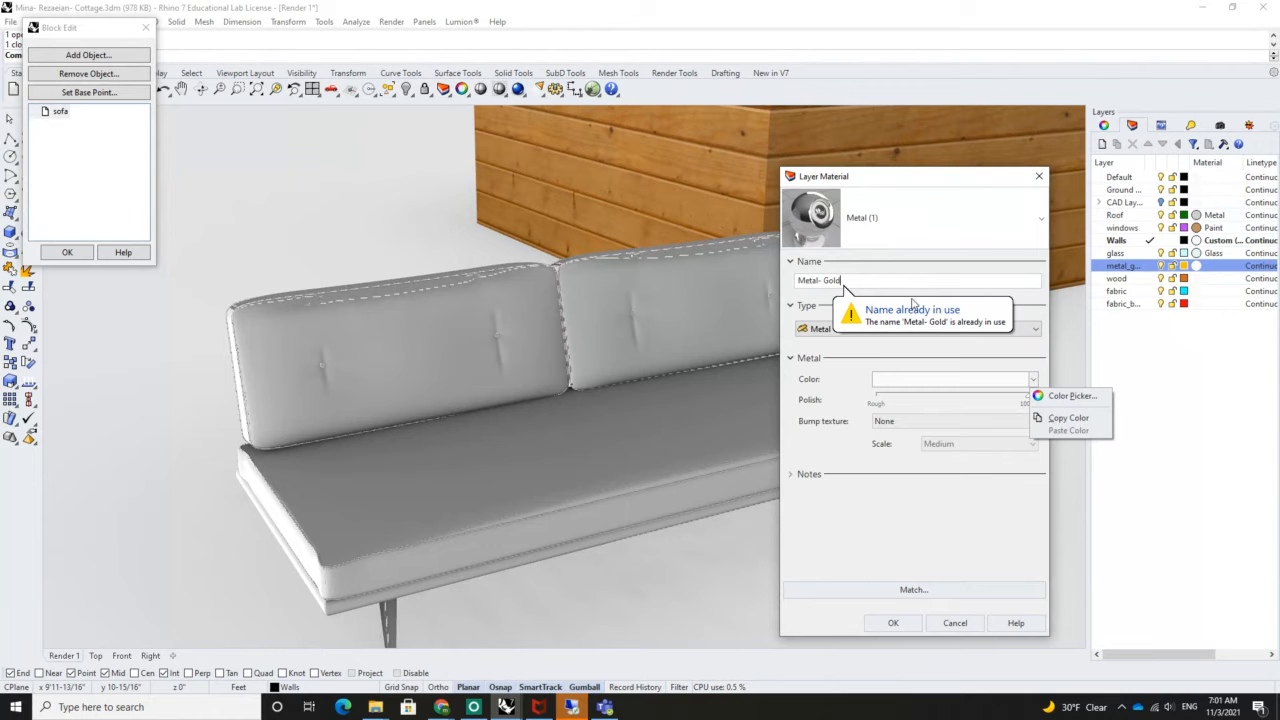
key("Escape")
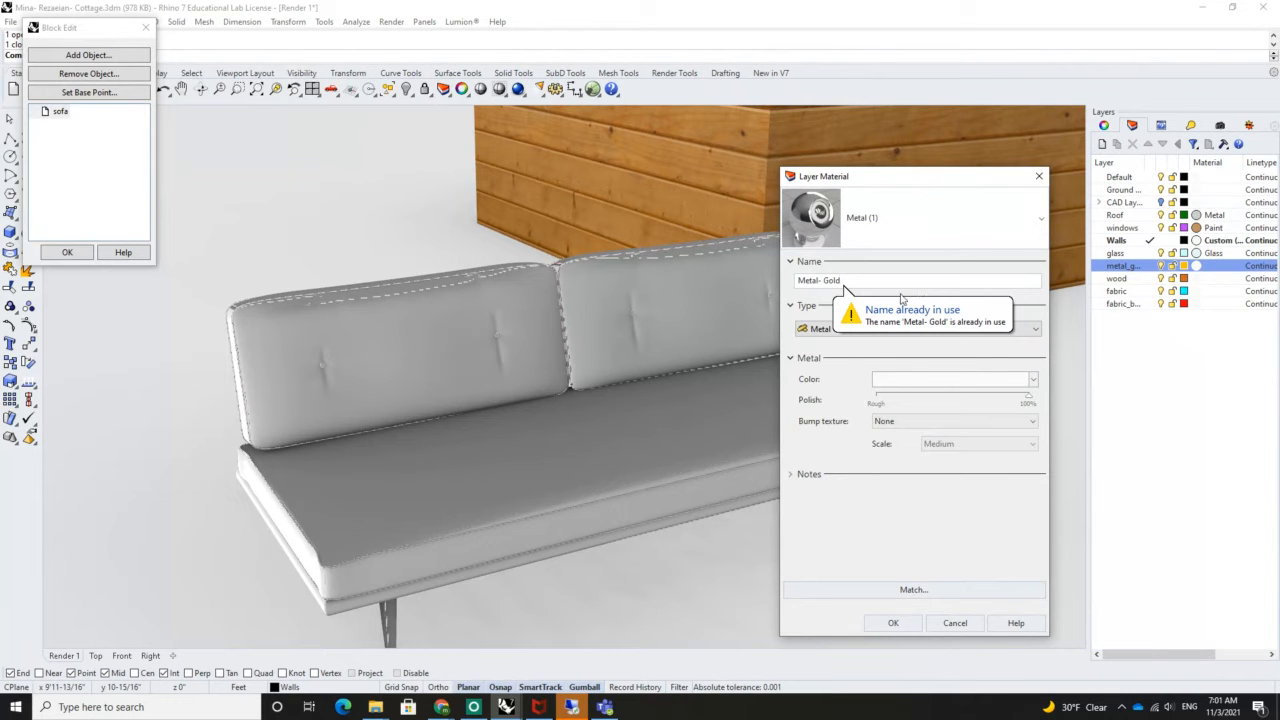
left_click(883, 222)
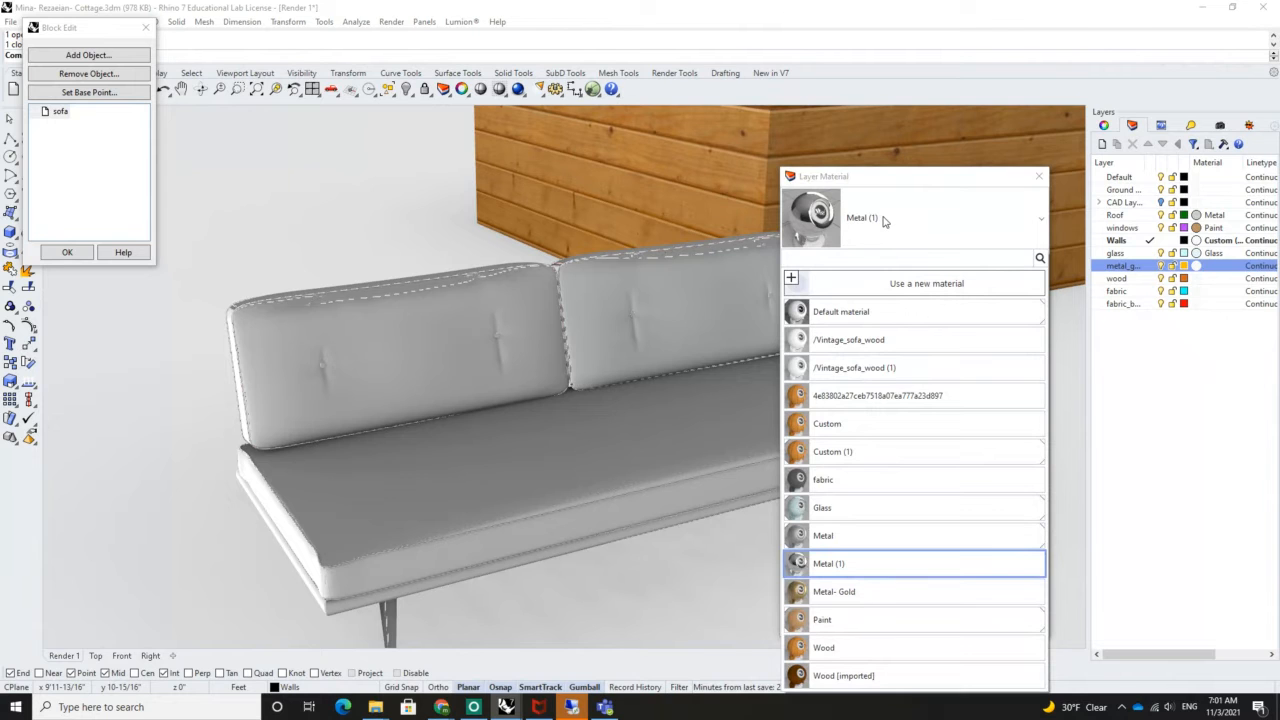
left_click(883, 222)
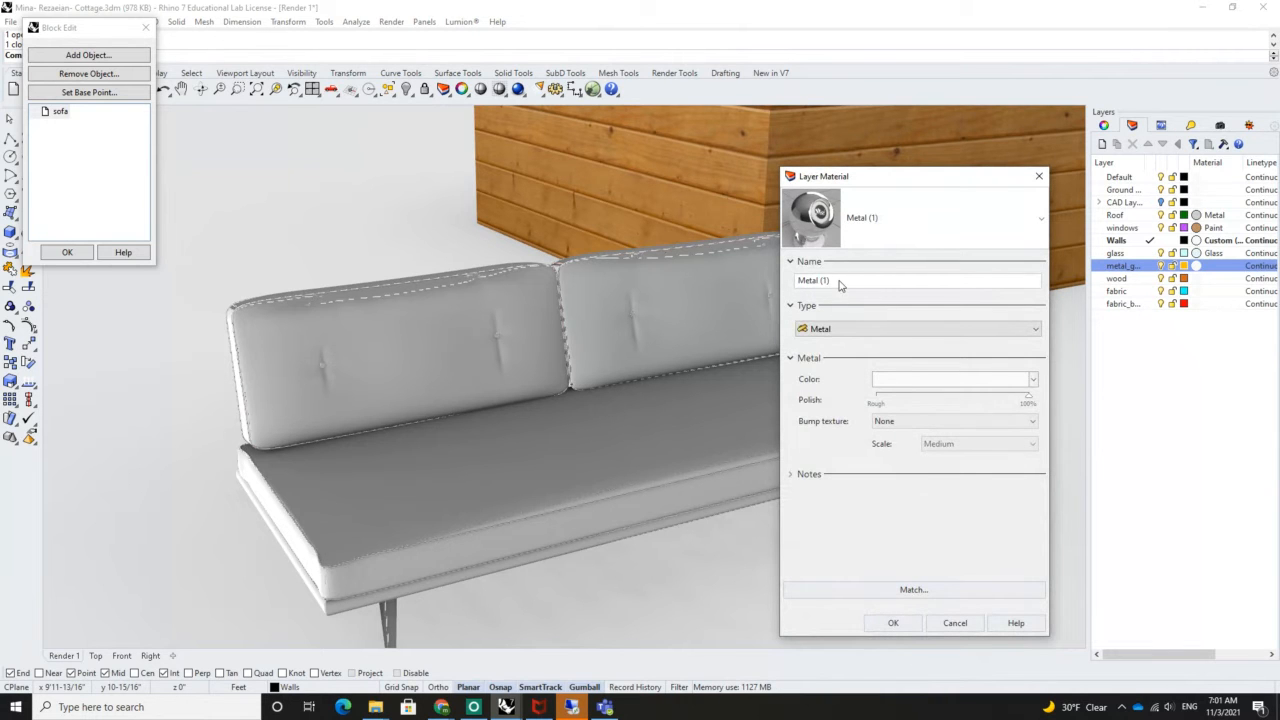
Name the metal layer's material "Metal- Gold matt"
left_click_drag(853, 286, 756, 297)
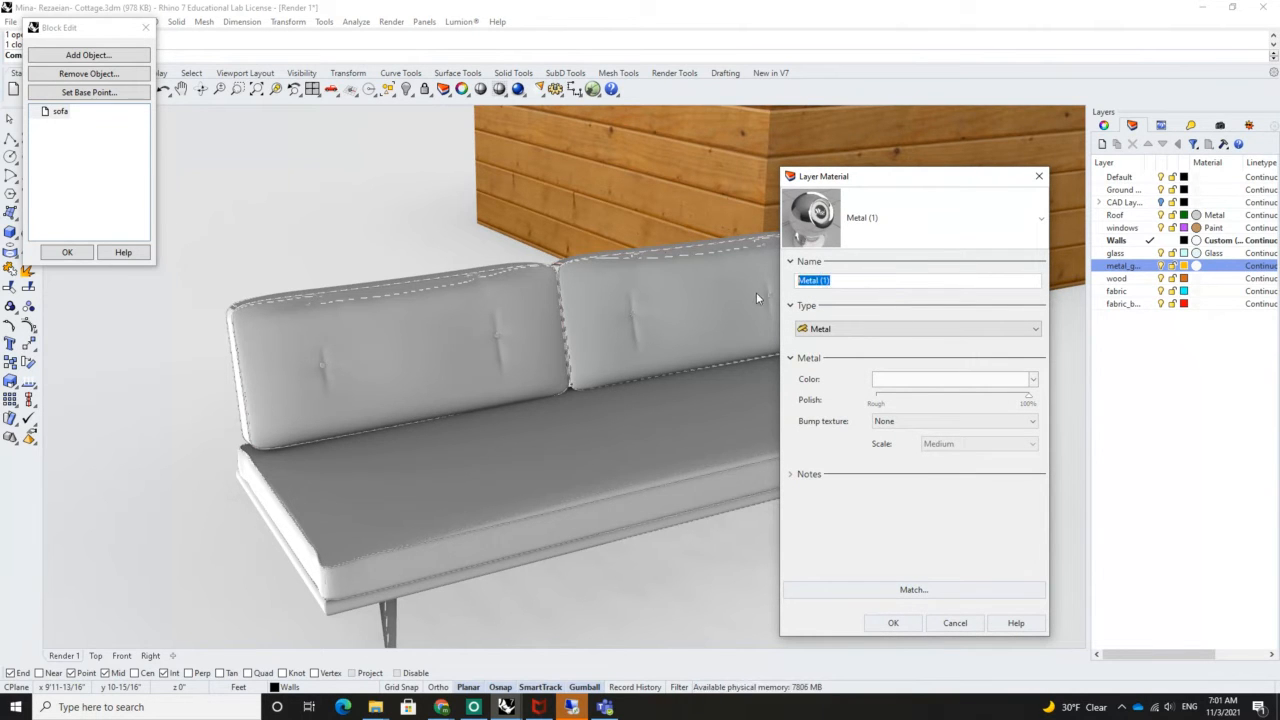
type("Metal")
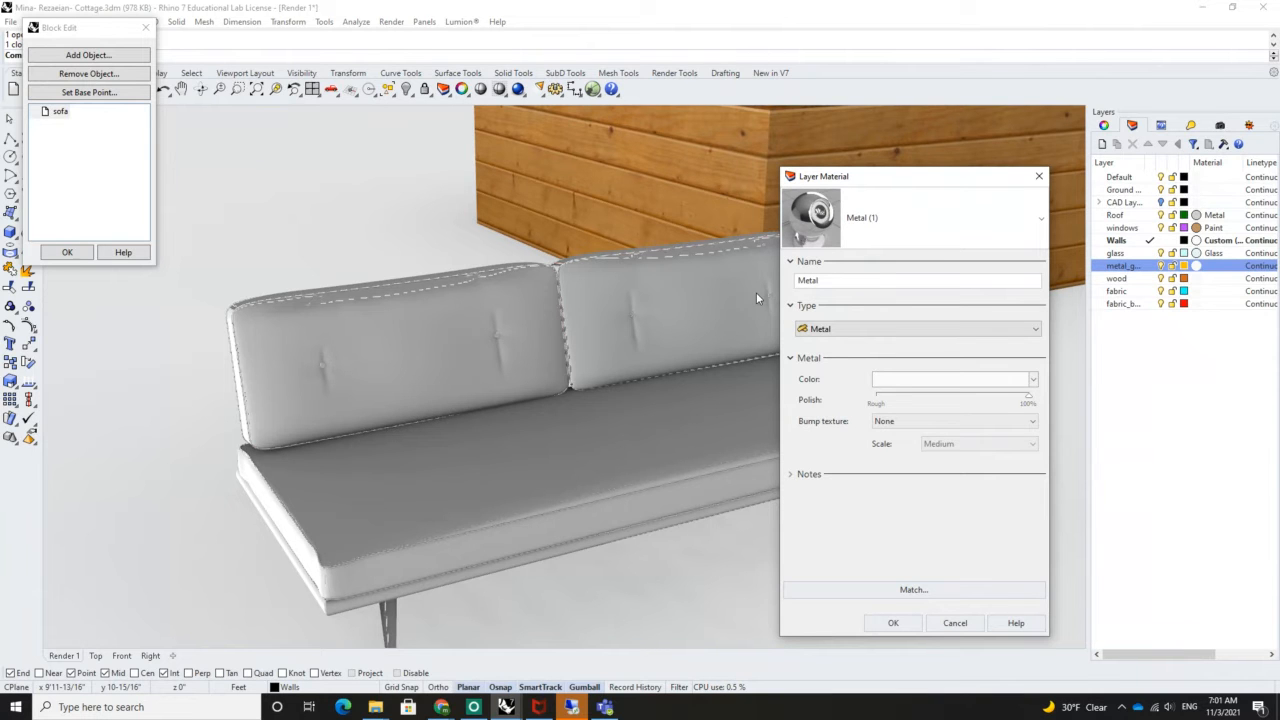
type(" - Gold matt")
Give the gold metal material the preset Gold color, reduce its polish to about 55%, and apply it to the layer
left_click(1033, 382)
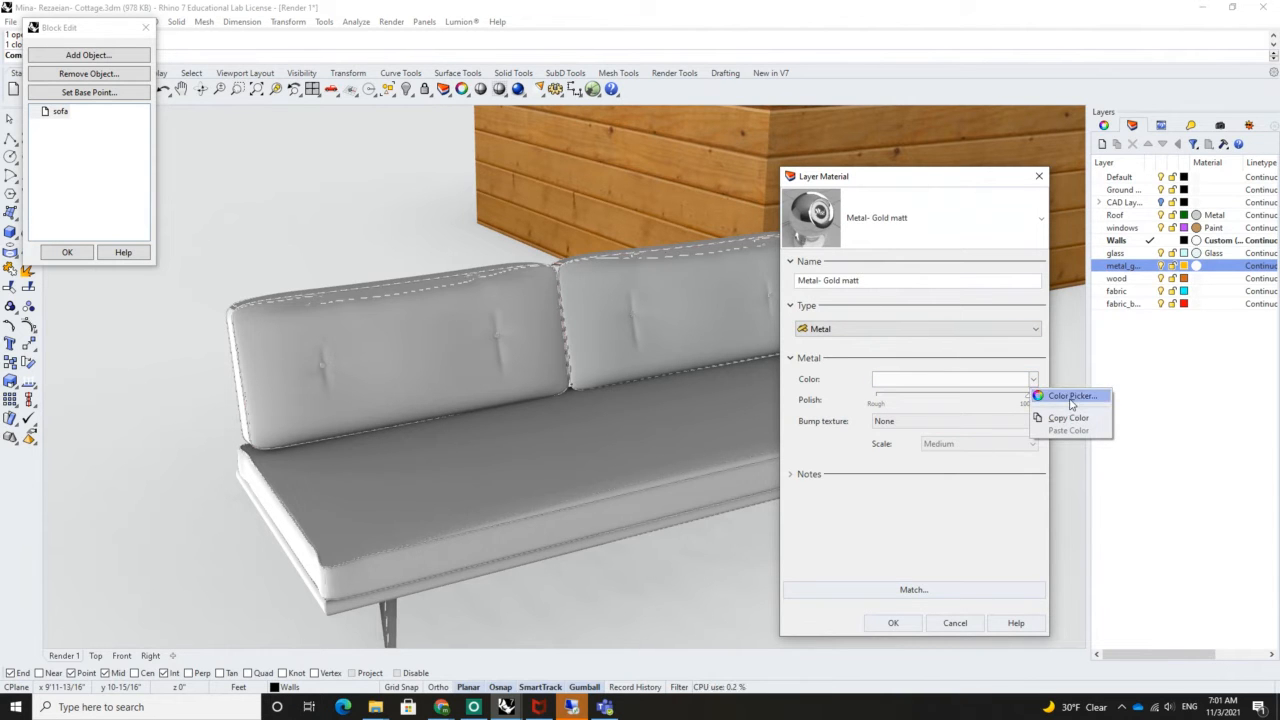
left_click(1070, 398)
left_click(824, 234)
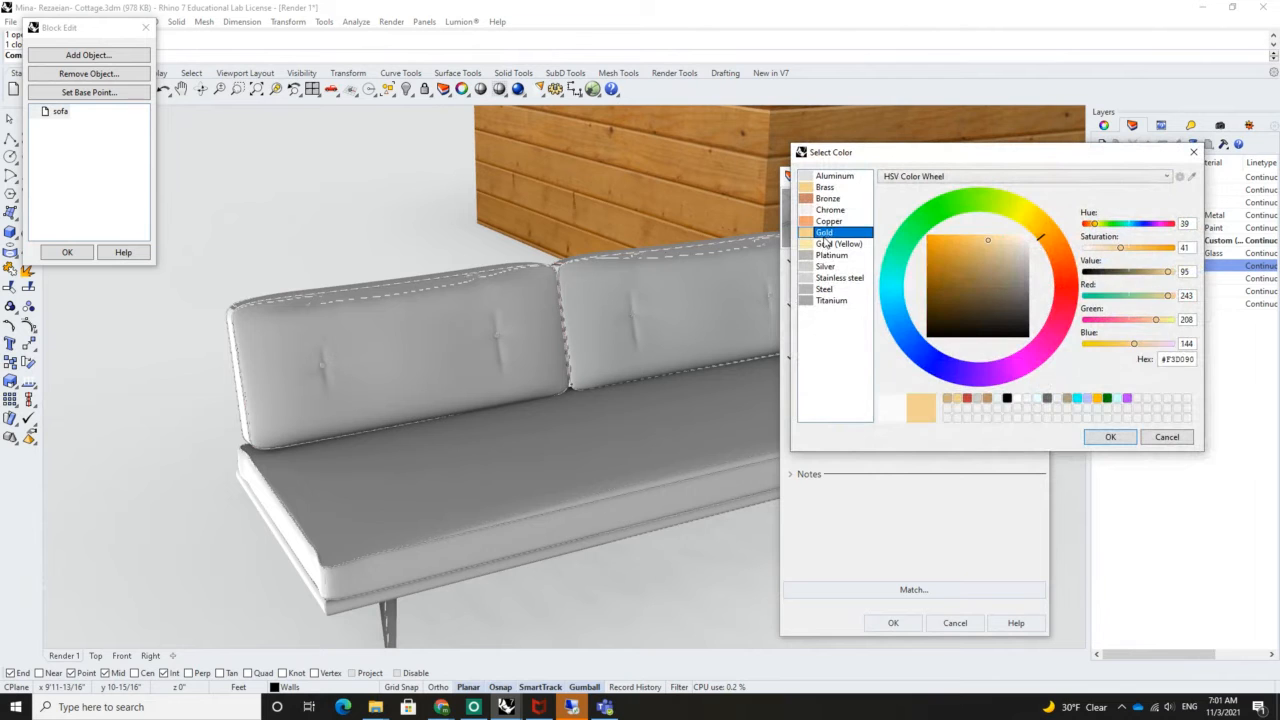
left_click(1087, 438)
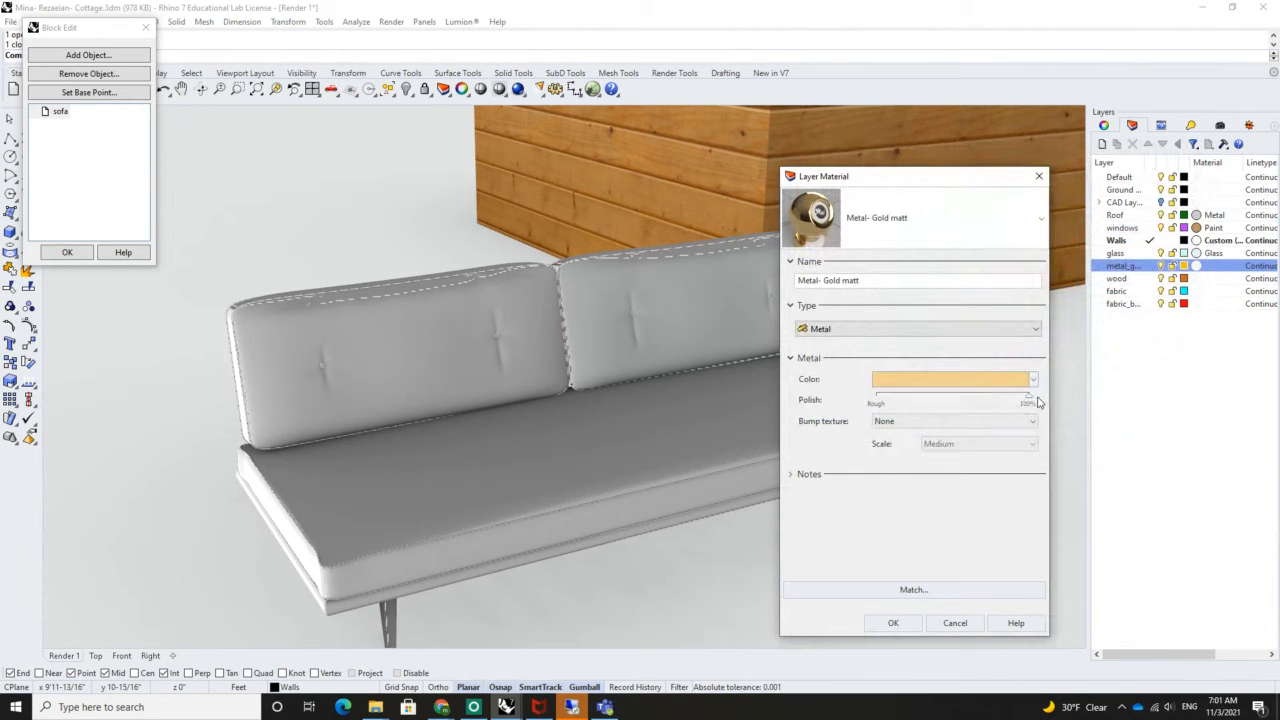
left_click_drag(1026, 402, 962, 402)
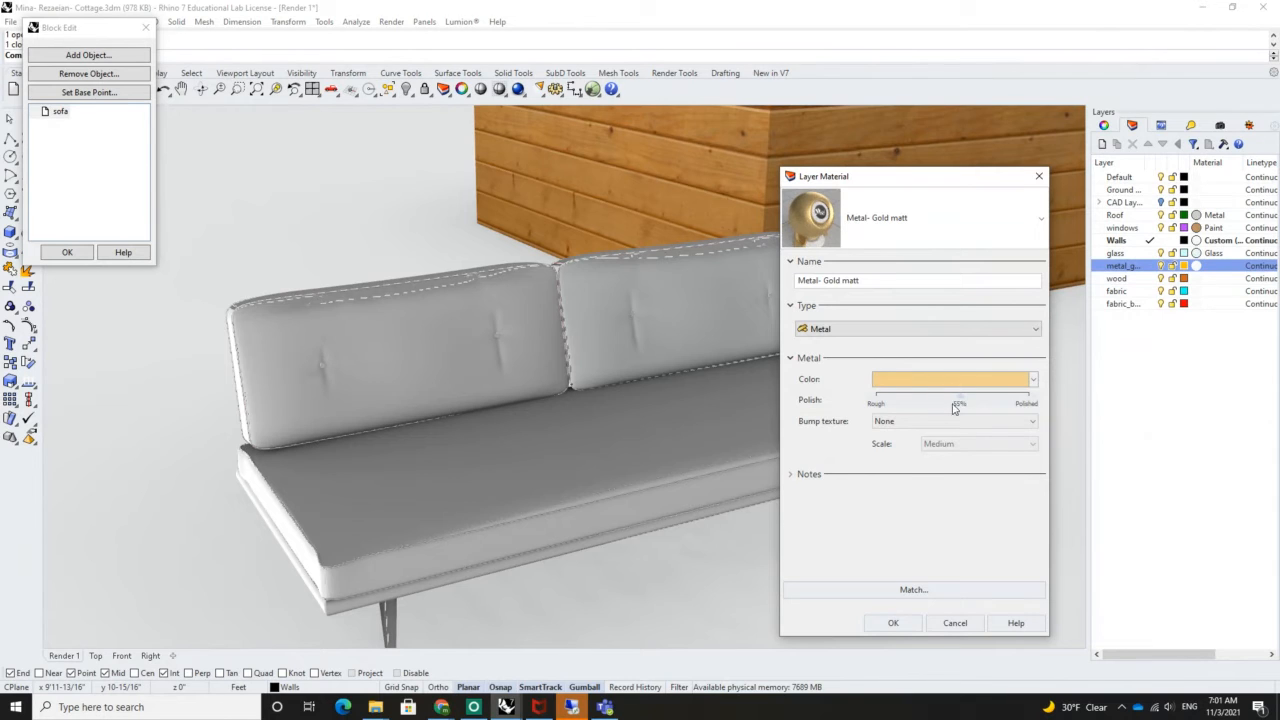
left_click(895, 622)
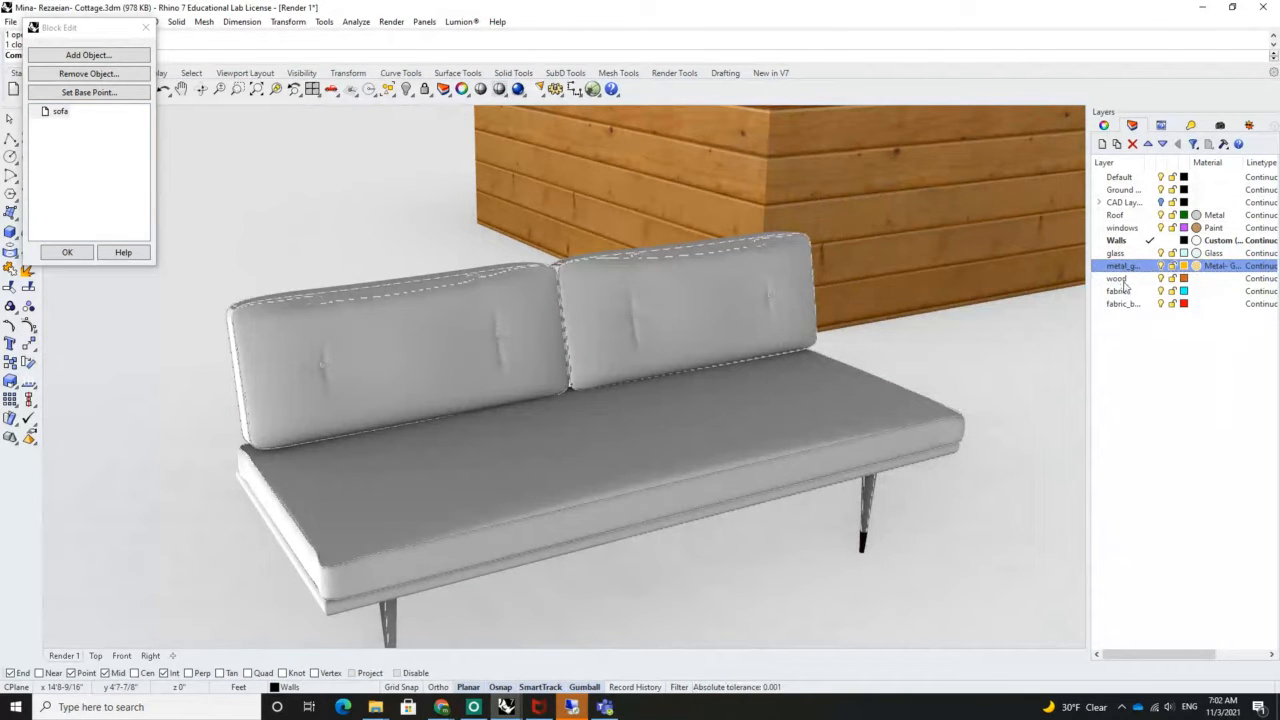
Open the material of the wood layer and set its type to Custom
left_click(1186, 280)
left_click(1196, 279)
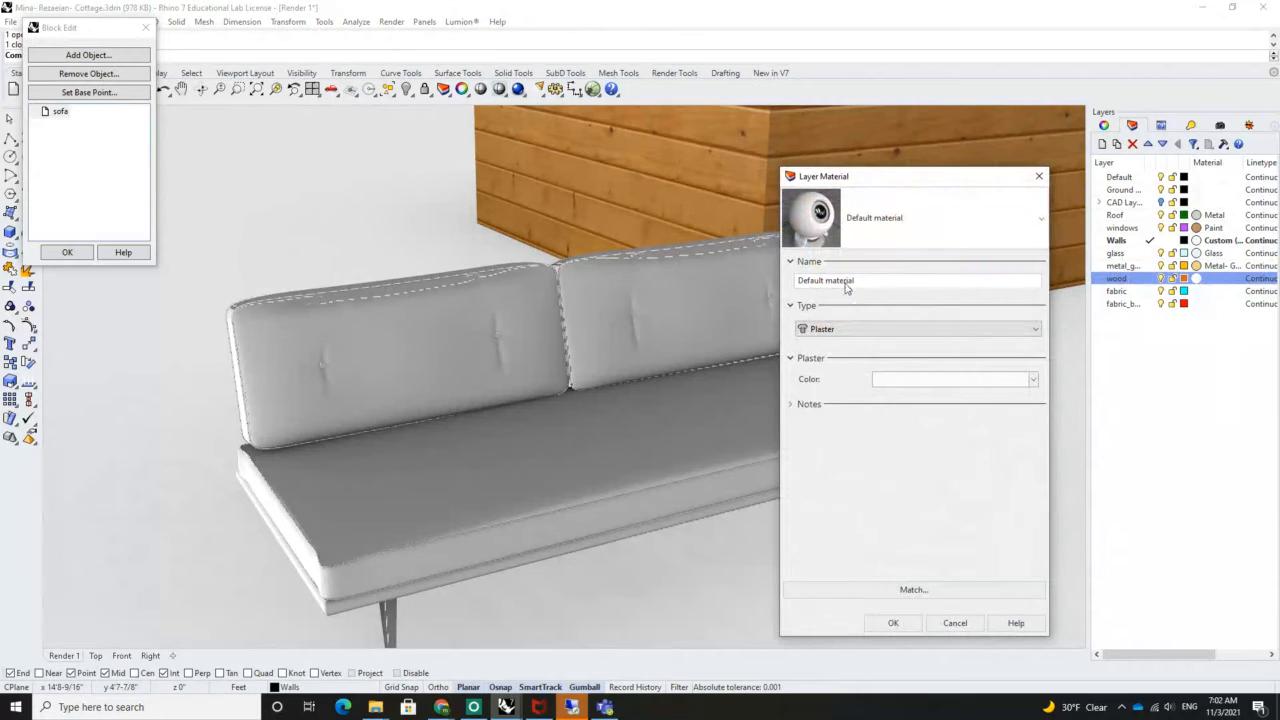
left_click(860, 236)
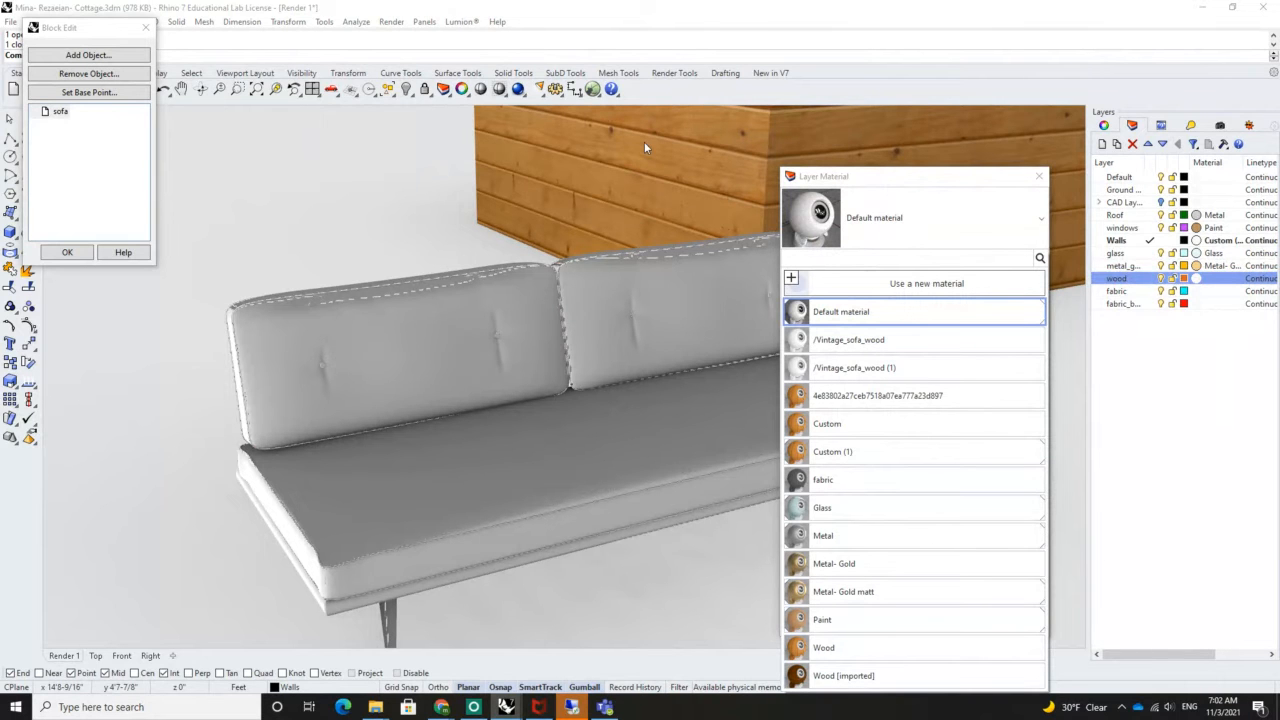
left_click(864, 285)
left_click(848, 288)
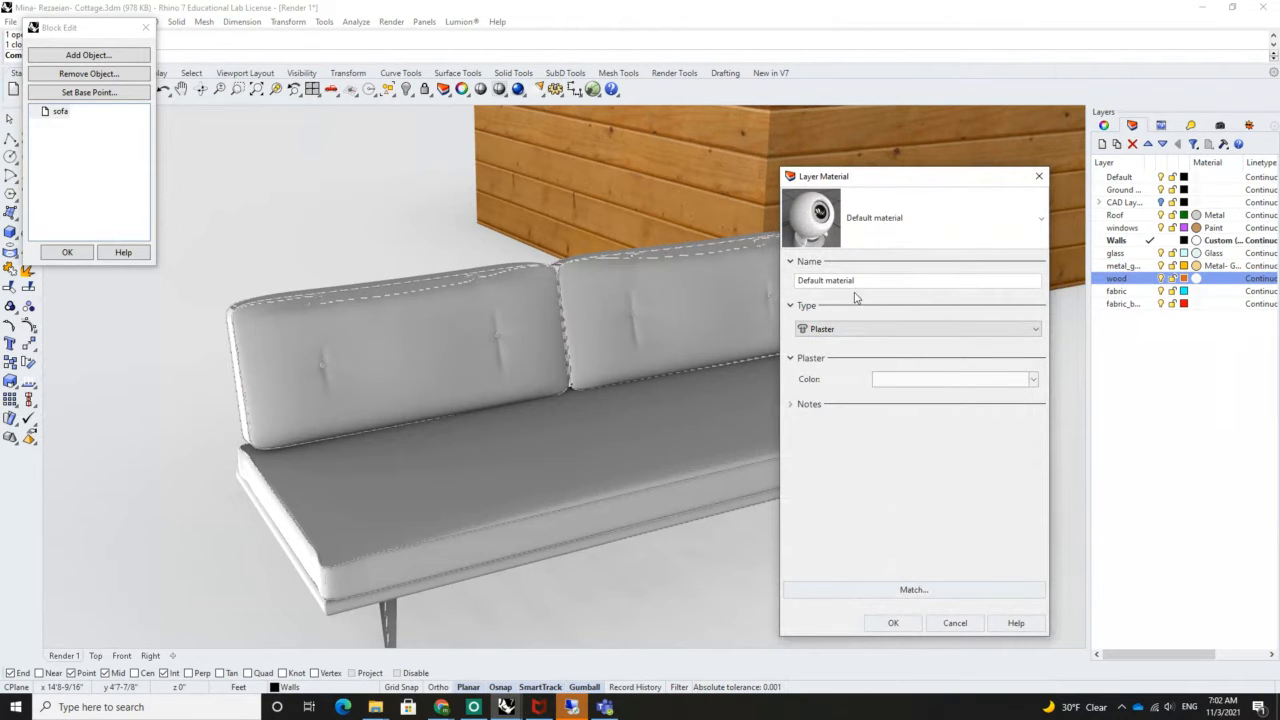
left_click(850, 330)
left_click(877, 343)
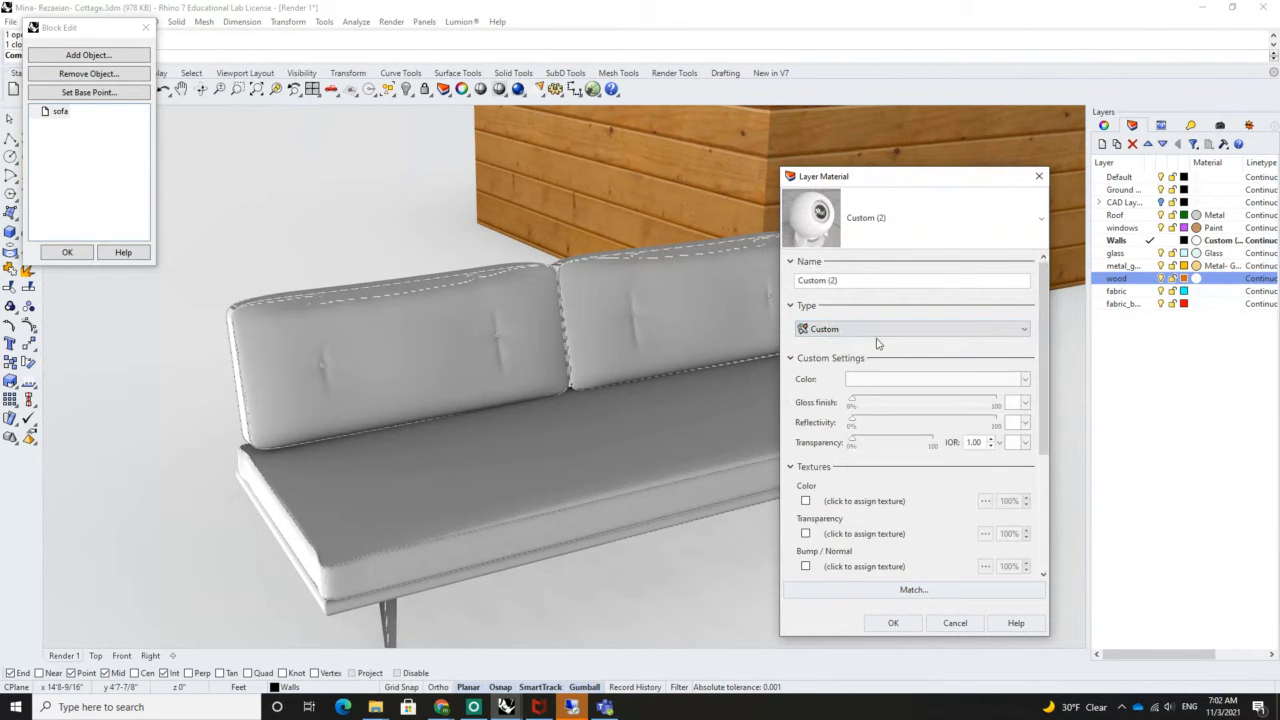
Assign Wood26_col.jpg from Desktop > Rhino Cottage > Material & Furniture > FA_vintage_sofa as the wood material's color texture
left_click(1025, 379)
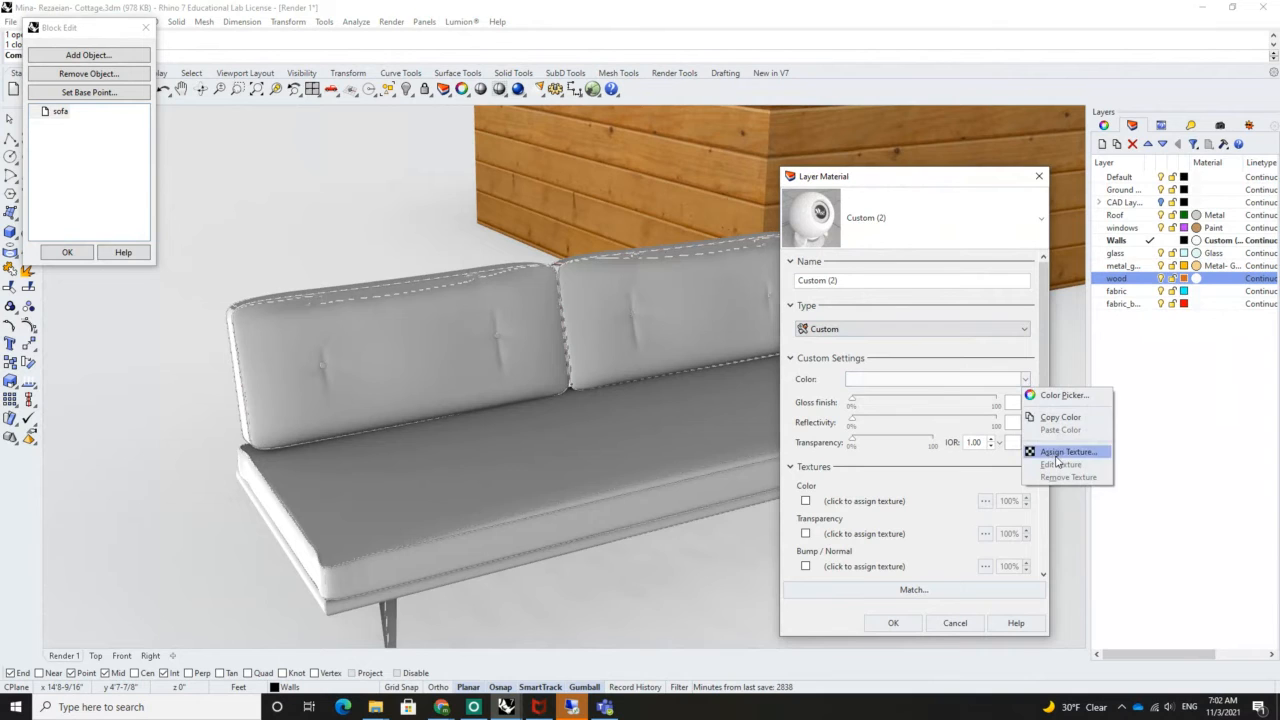
left_click(1066, 452)
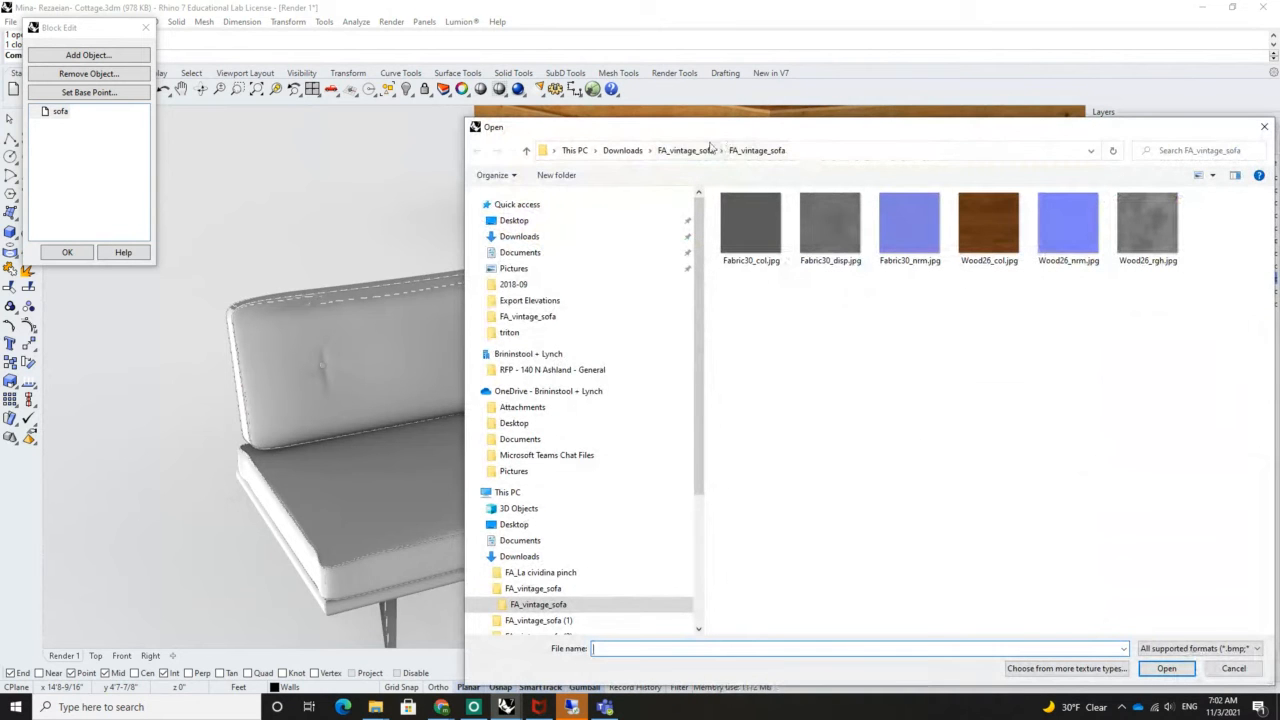
left_click(514, 221)
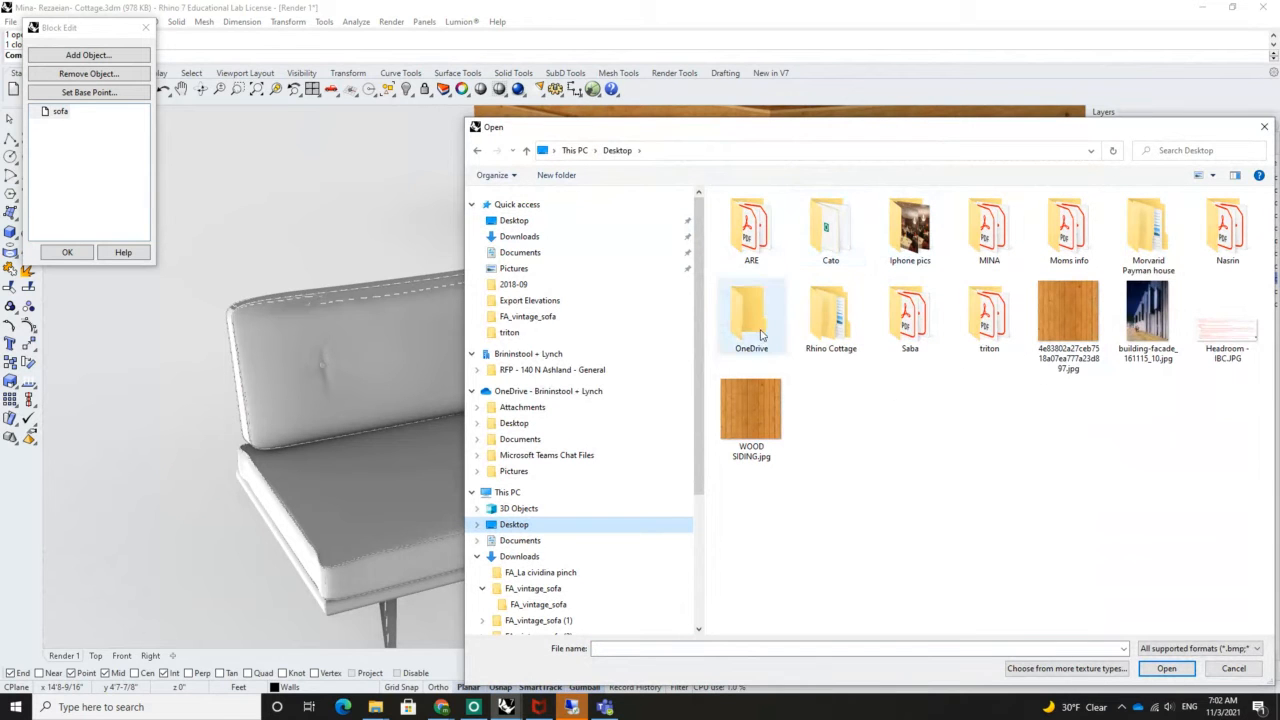
double_click(832, 322)
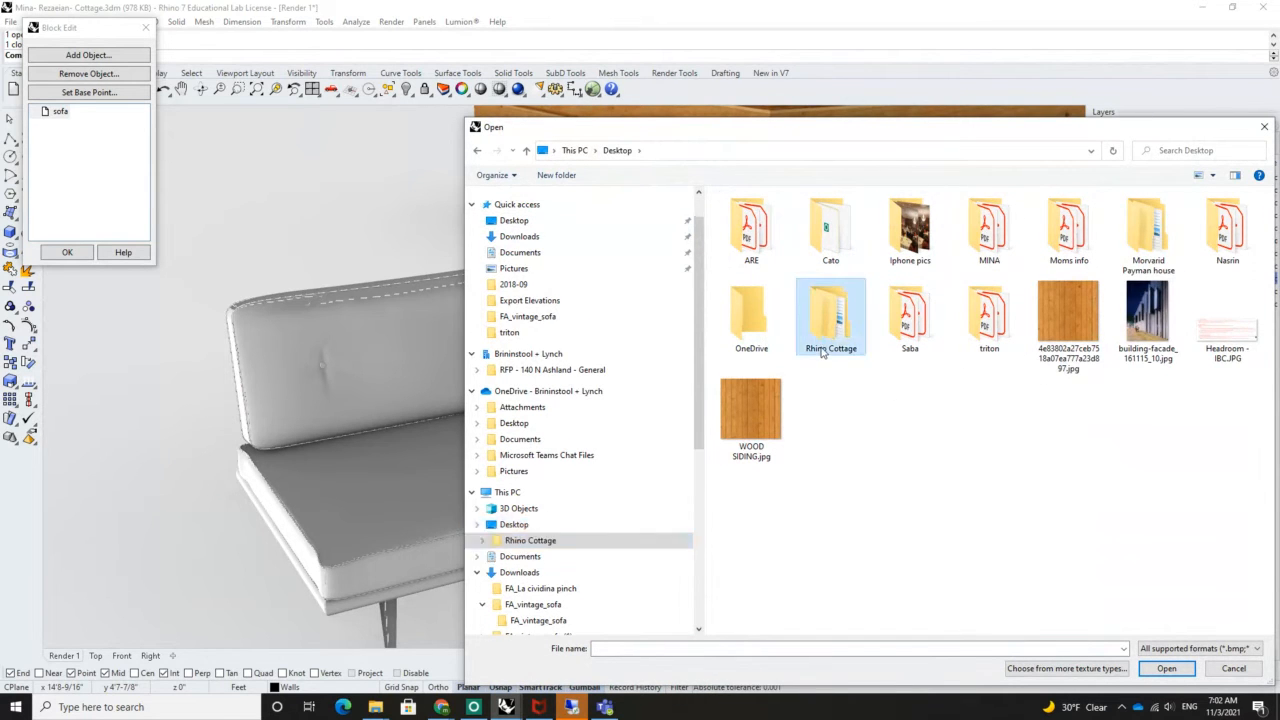
left_click(750, 216)
double_click(750, 216)
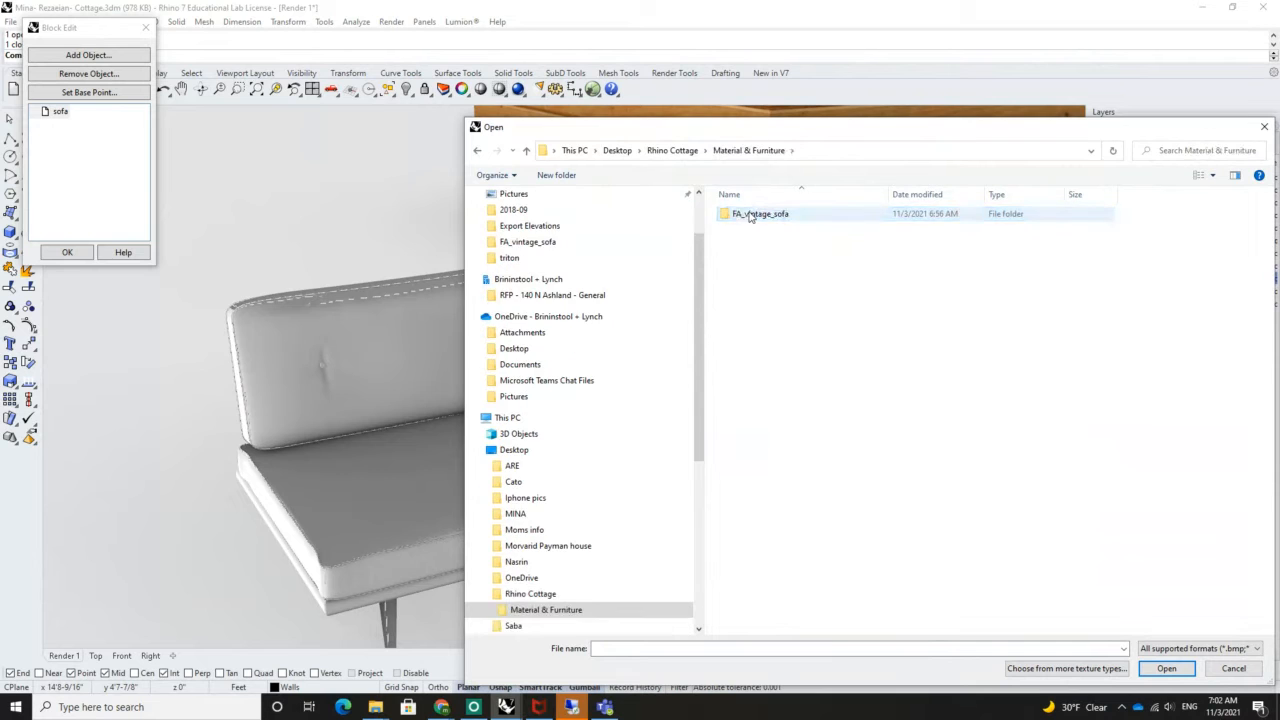
double_click(752, 213)
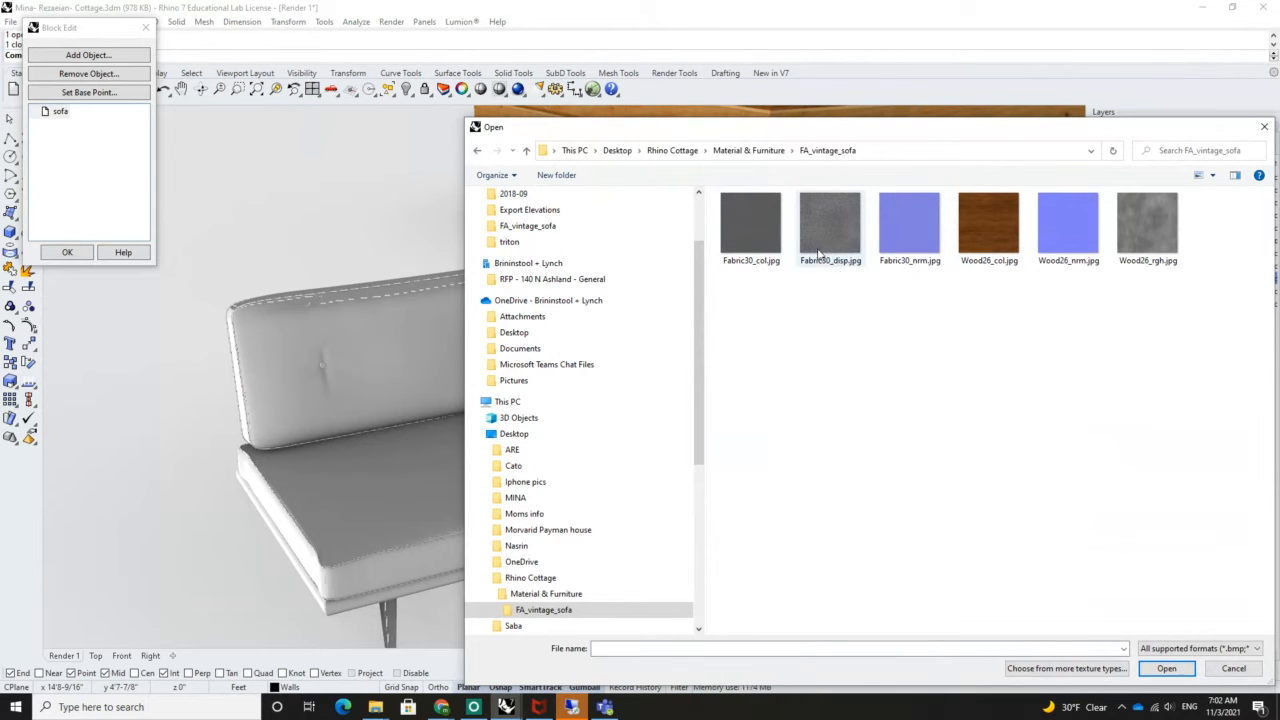
left_click(998, 258)
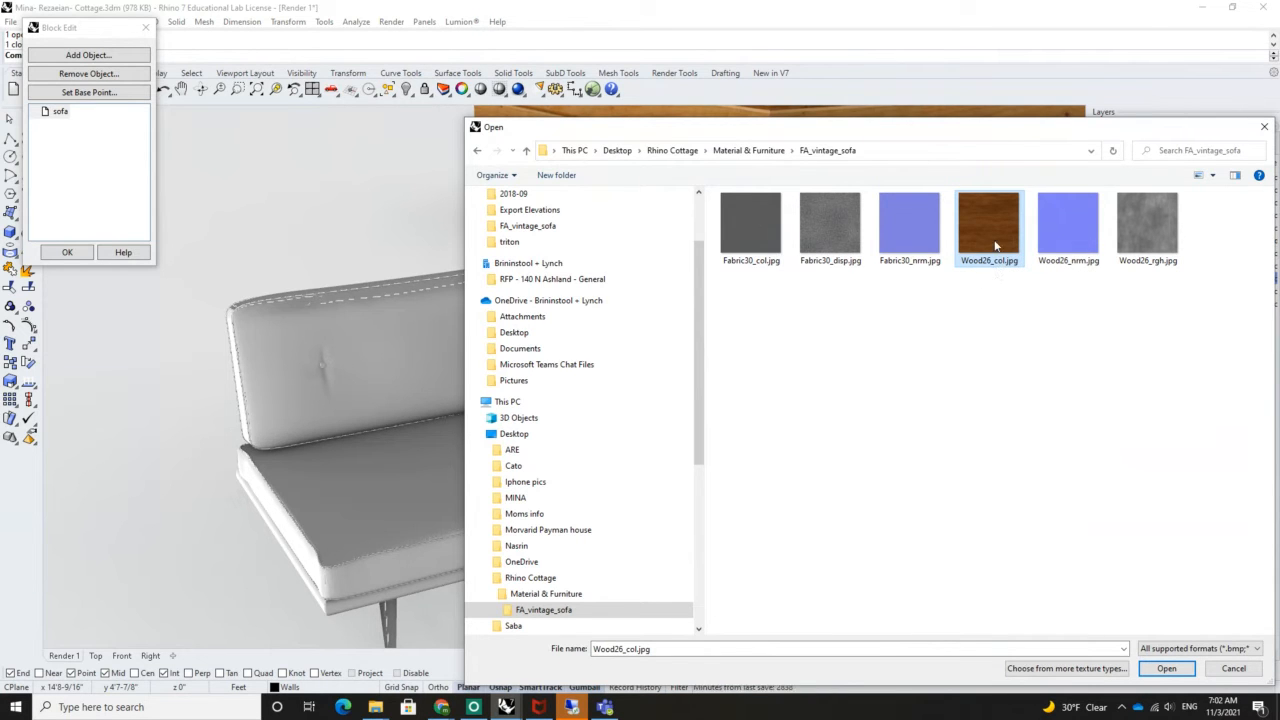
left_click(1166, 668)
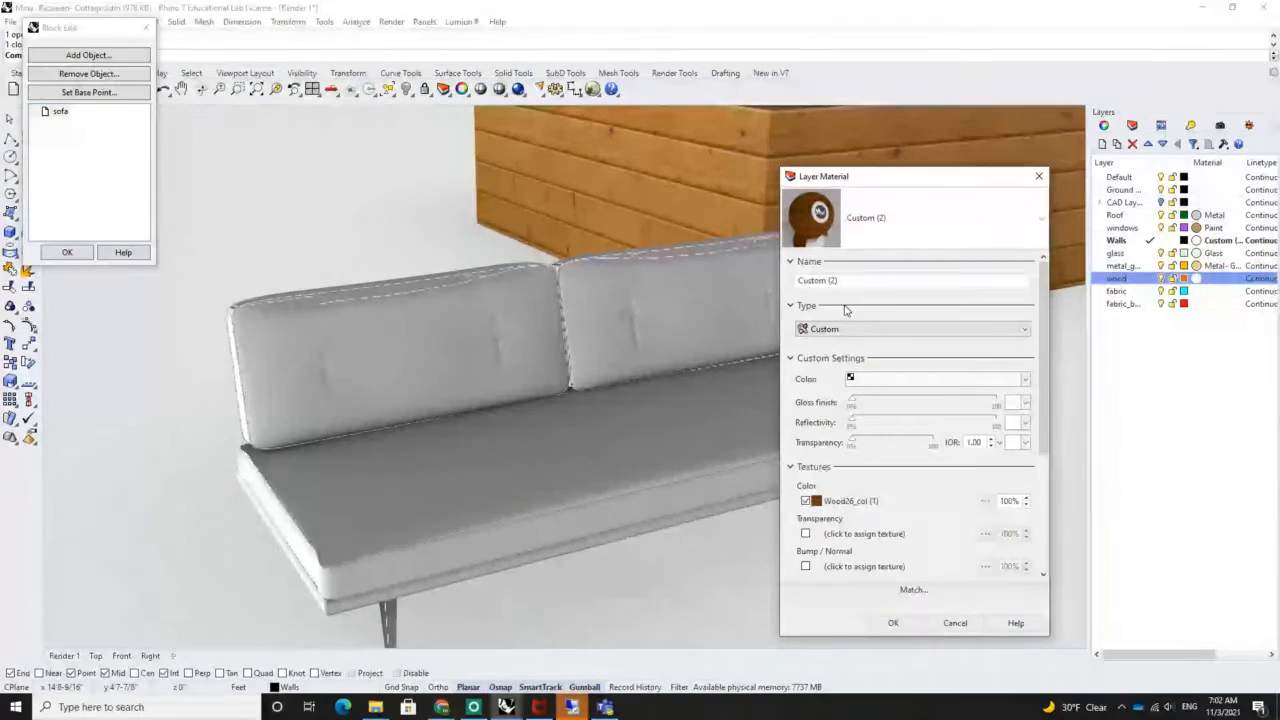
Name the wood layer's material "Wood - Sofa" and apply it to the layer
scroll(819, 506, "down", 2)
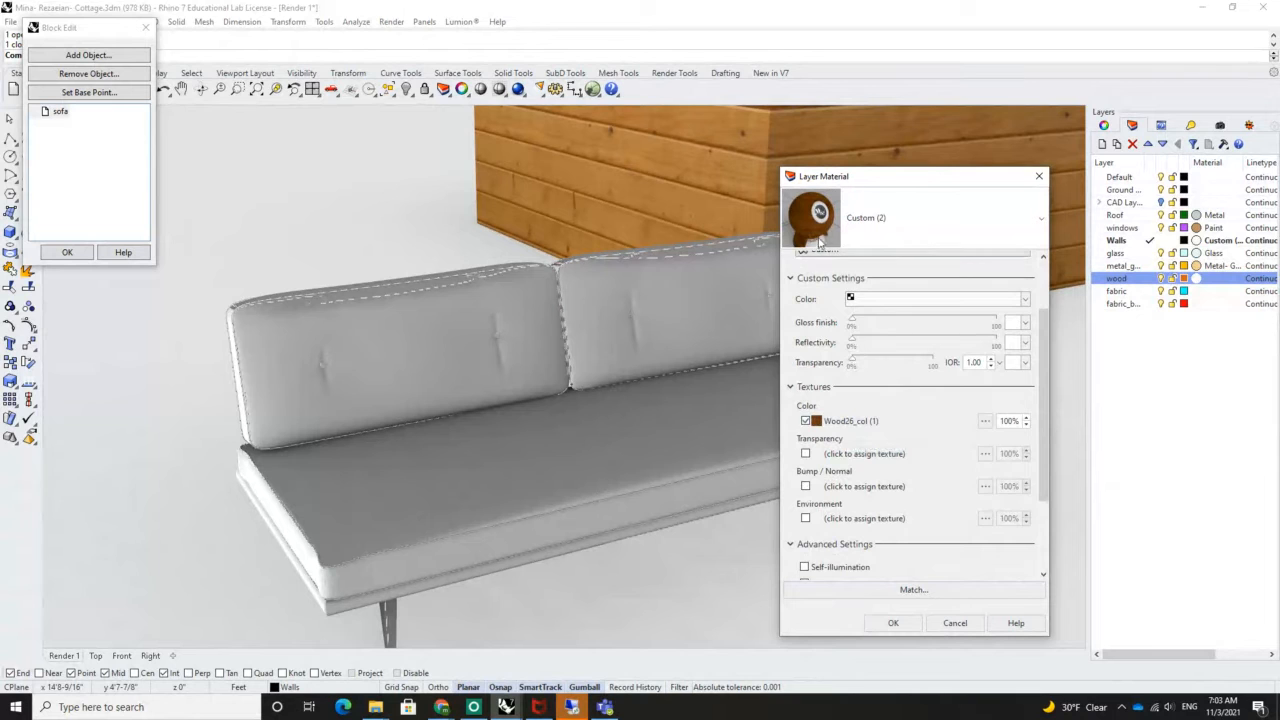
scroll(868, 305, "up", 2)
left_click(843, 284)
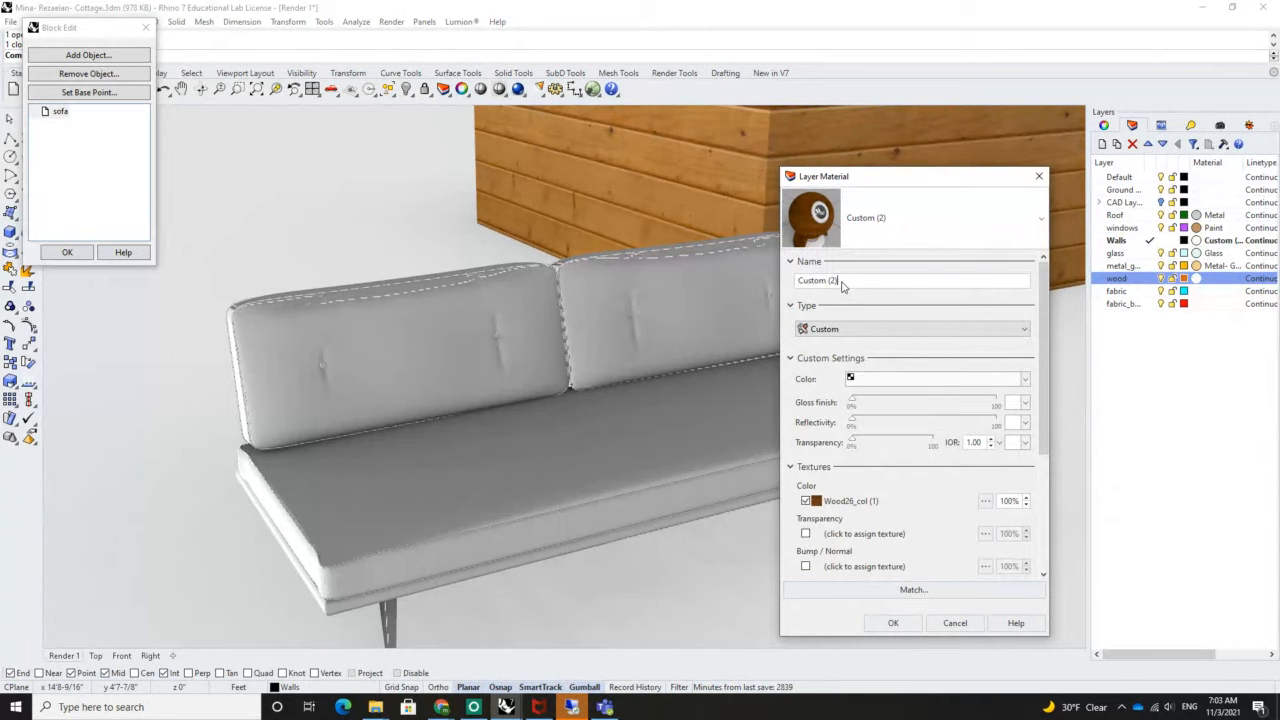
left_click_drag(843, 285, 776, 282)
type("Wood - Sofa")
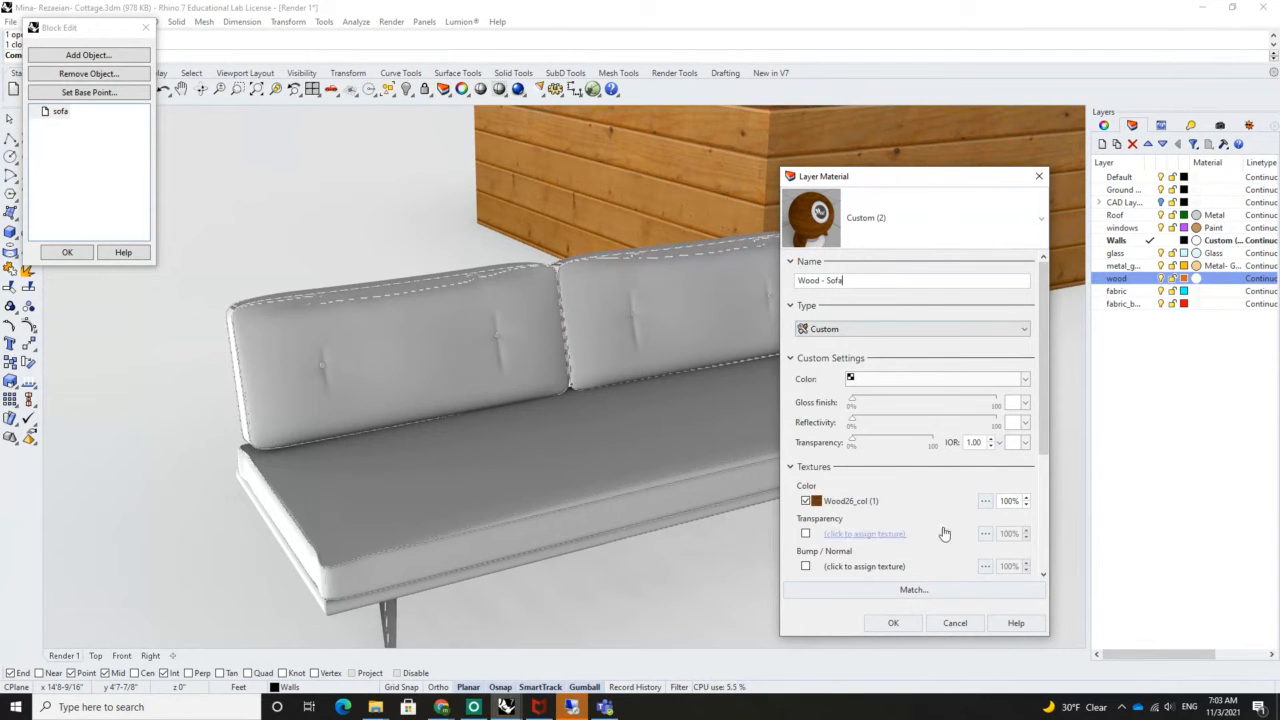
left_click(891, 624)
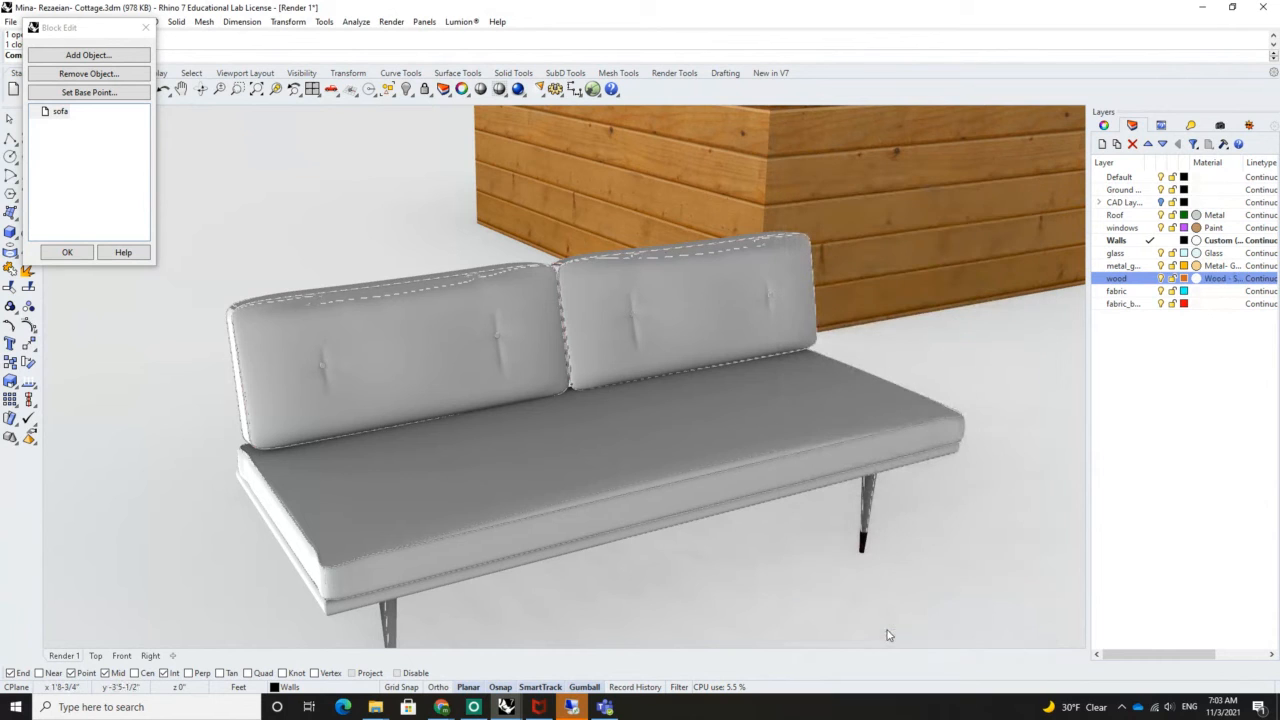
Toggle the wood layer's visibility off and on to check which sofa parts belong to it, leaving it visible
left_click(1162, 280)
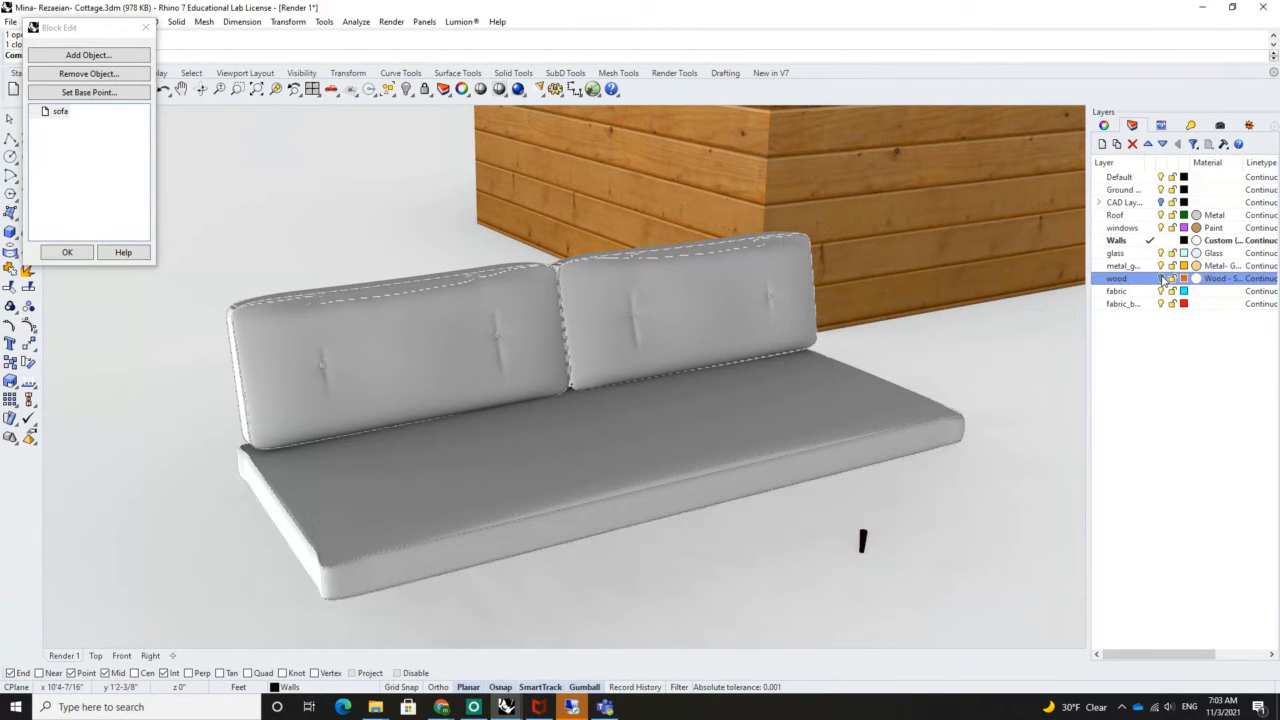
left_click(1162, 280)
left_click(1162, 280)
left_click(1162, 280)
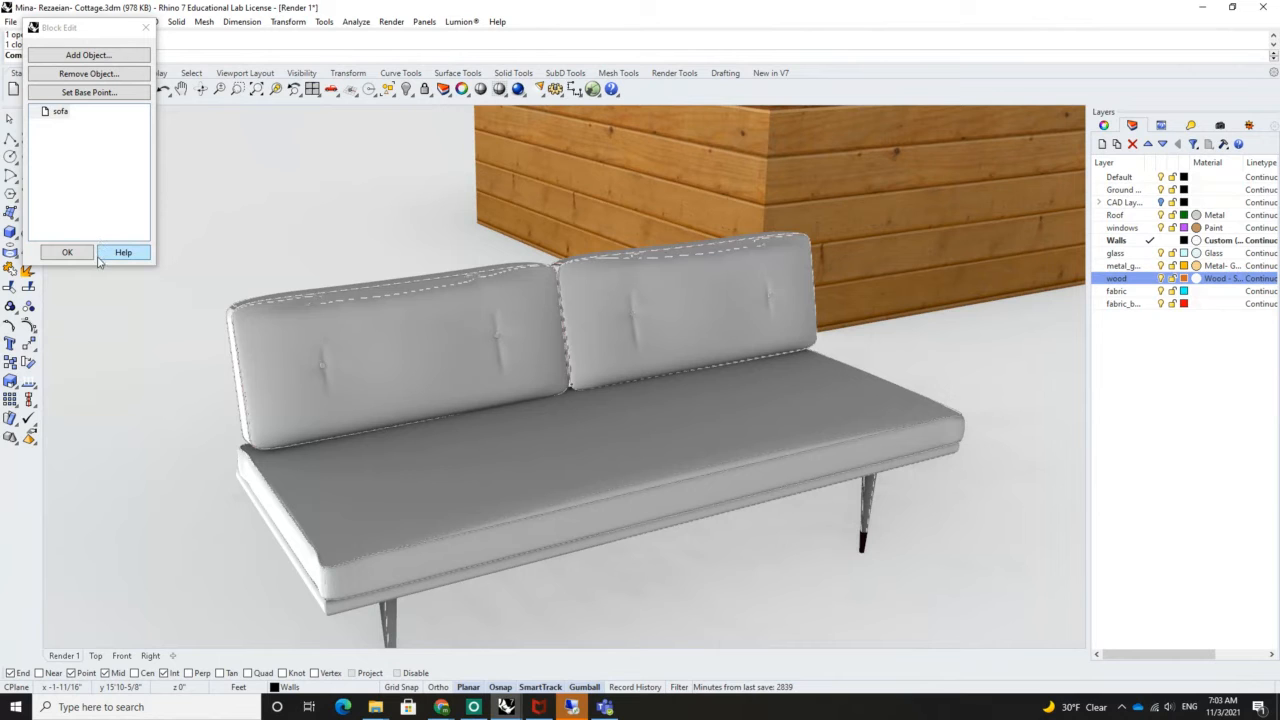
Open the fabric layer's material, set its type to Custom and name it "Fabric"
left_click(1197, 291)
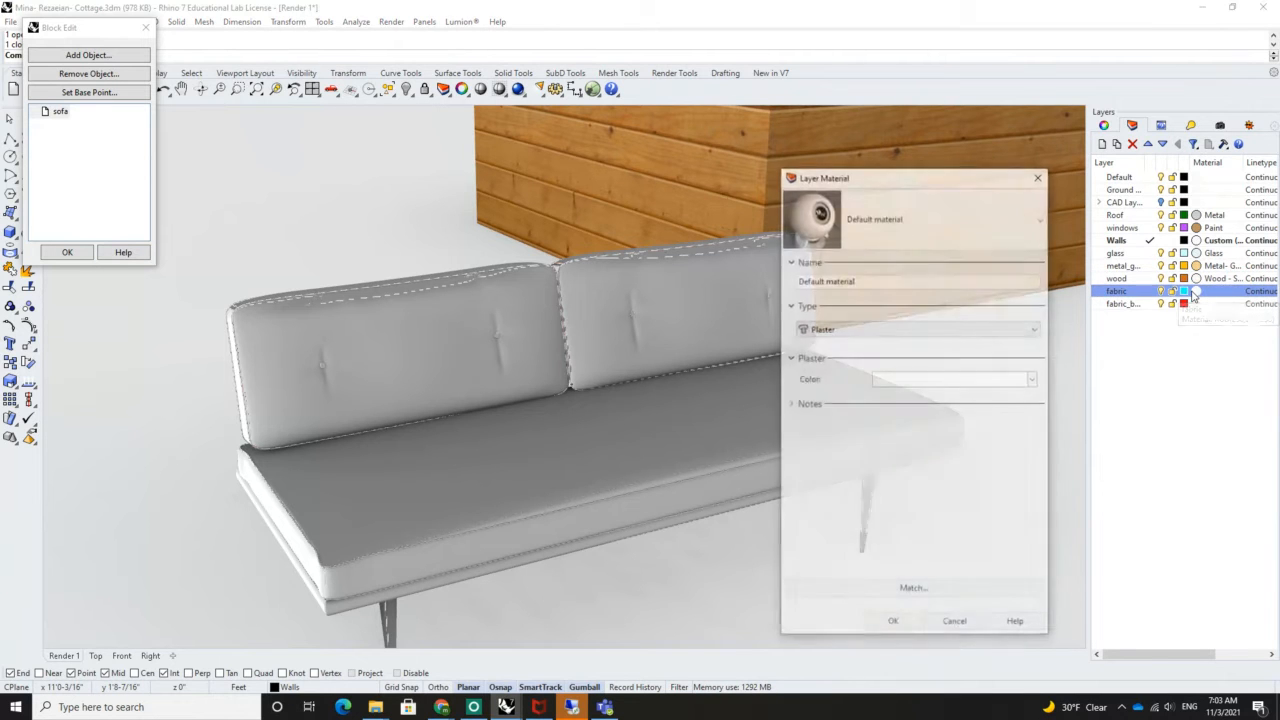
left_click(854, 329)
left_click(850, 341)
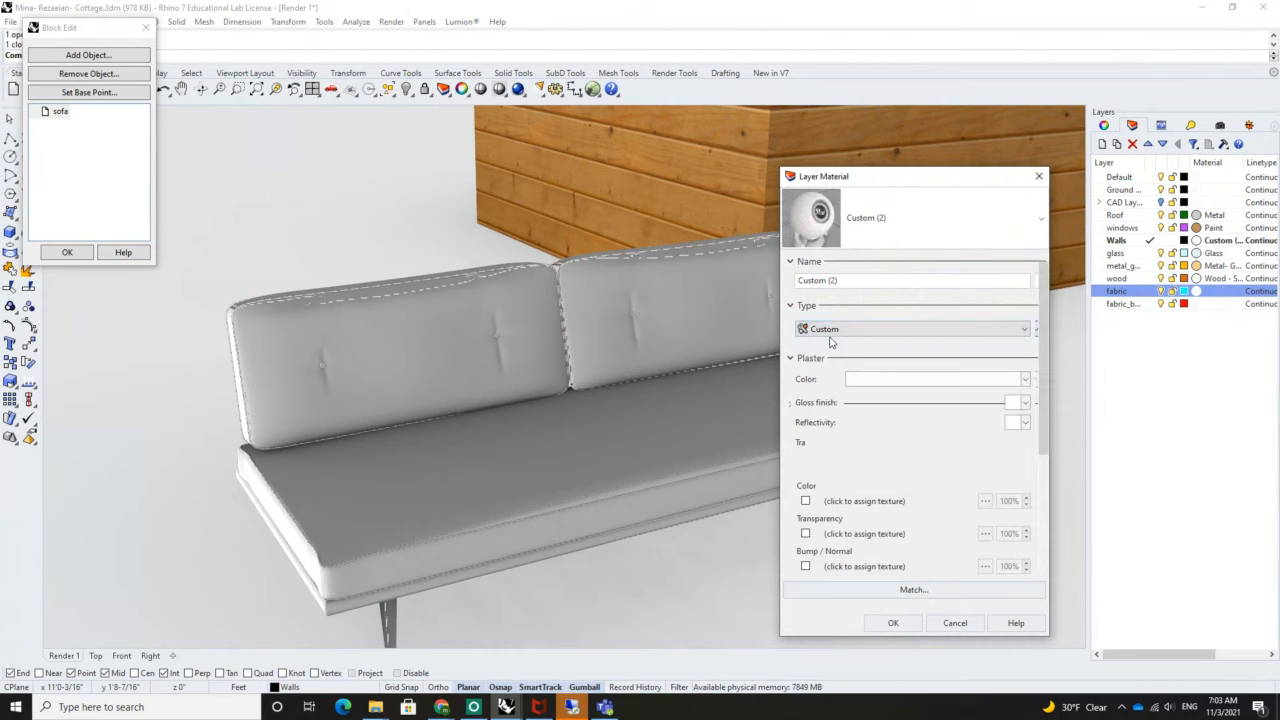
left_click(931, 284)
key("BackSpace")
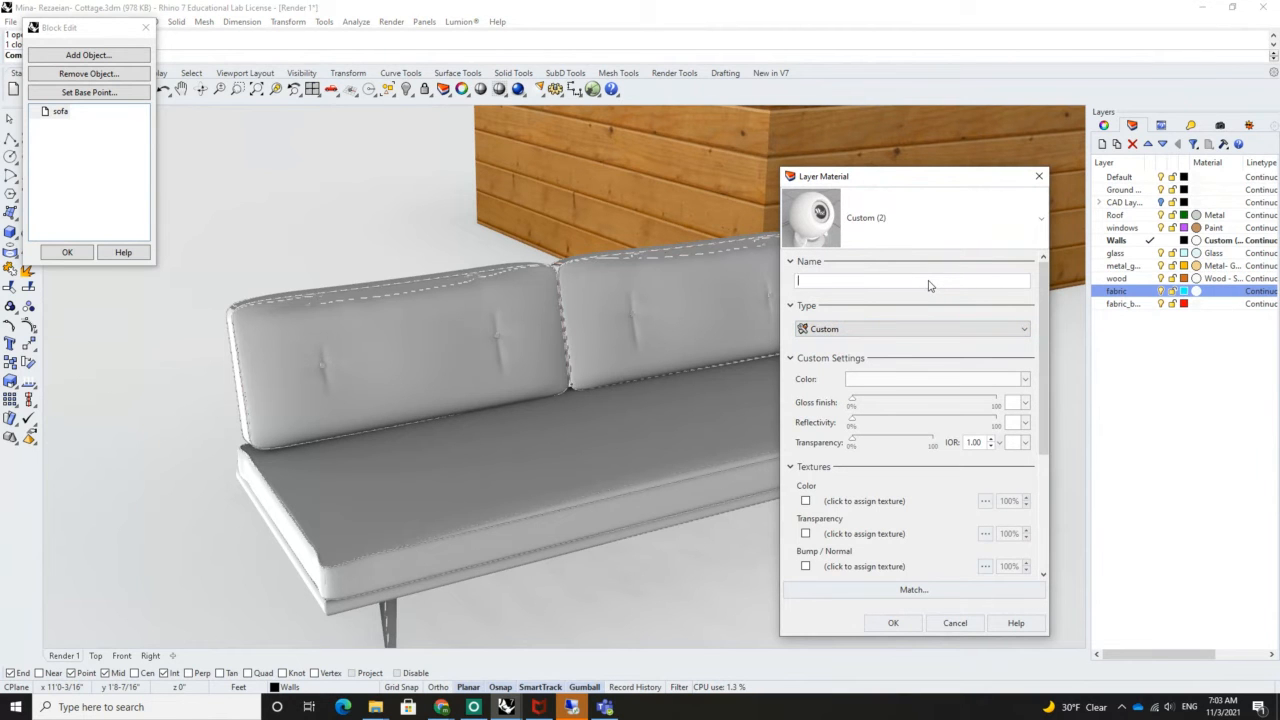
type("Fabric")
Assign Fabric30_col.jpg from the FA_vintage_sofa folder as the material's color texture and apply the material to the fabric layer
left_click(925, 380)
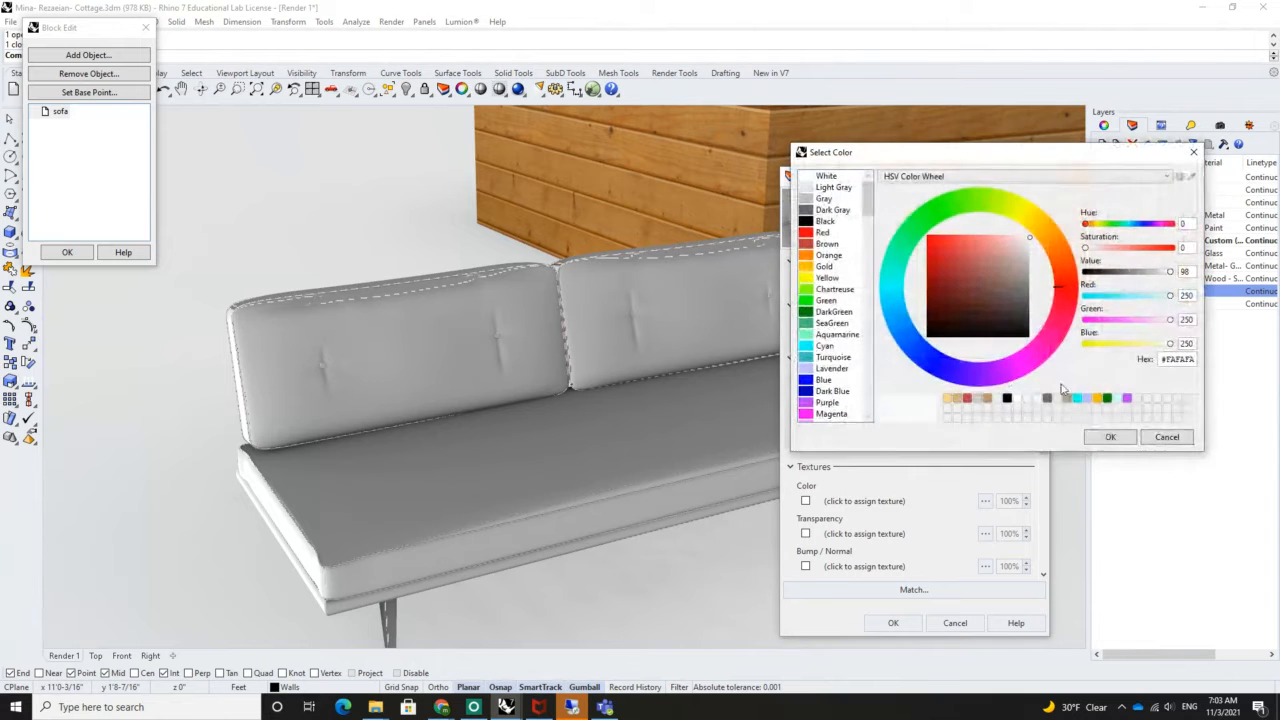
left_click(1167, 437)
left_click(1025, 379)
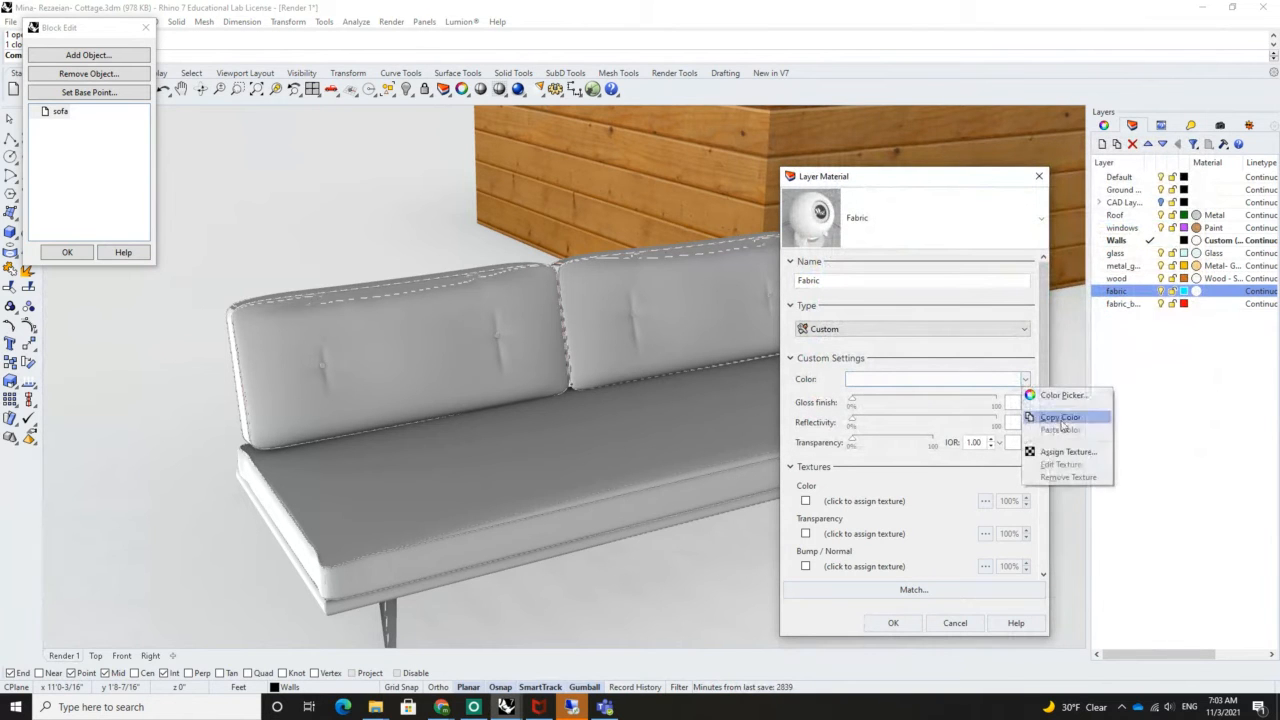
left_click(1052, 452)
left_click(735, 230)
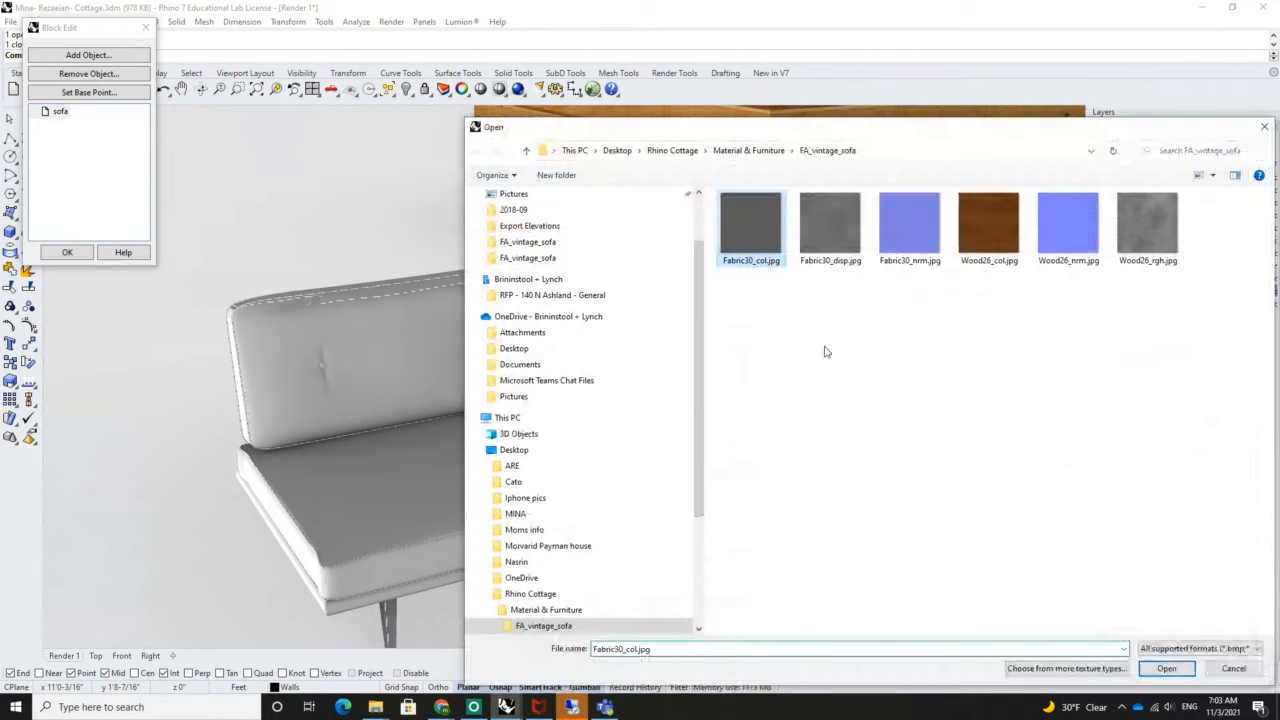
left_click(1166, 668)
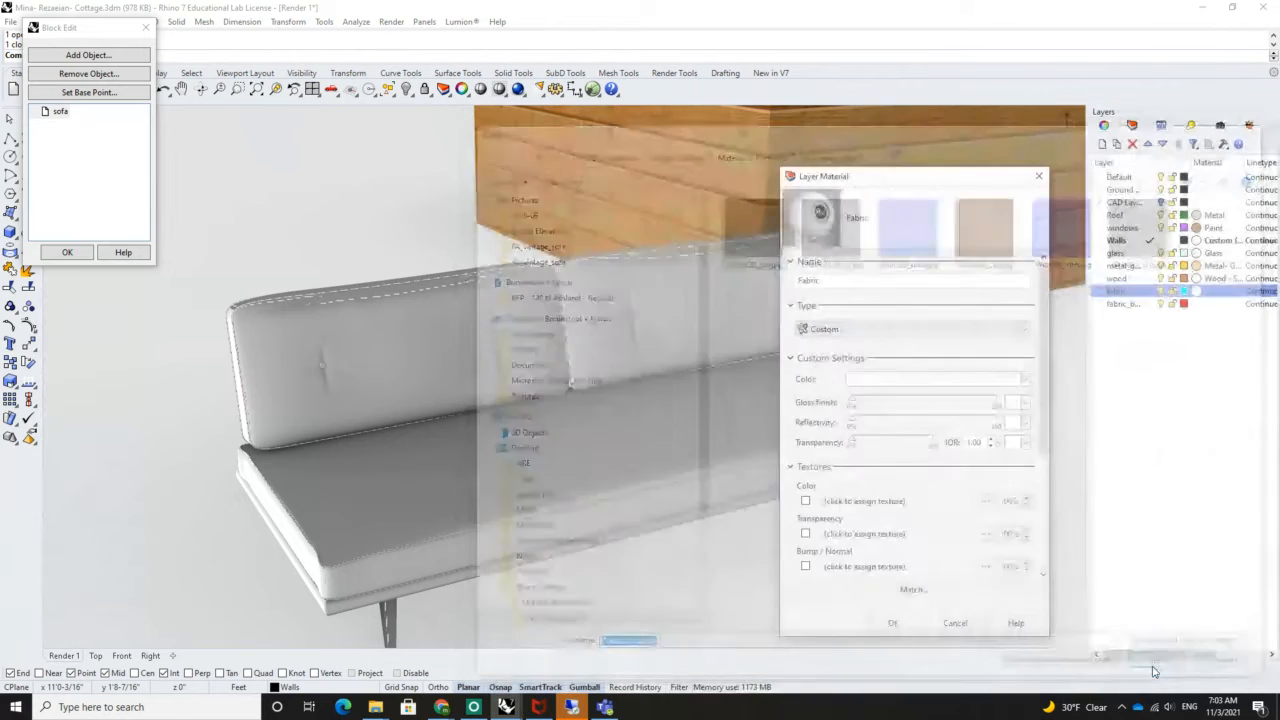
left_click(893, 625)
Select the seat cushion to check its layer and finish editing the sofa block
scroll(736, 367, "down", 5)
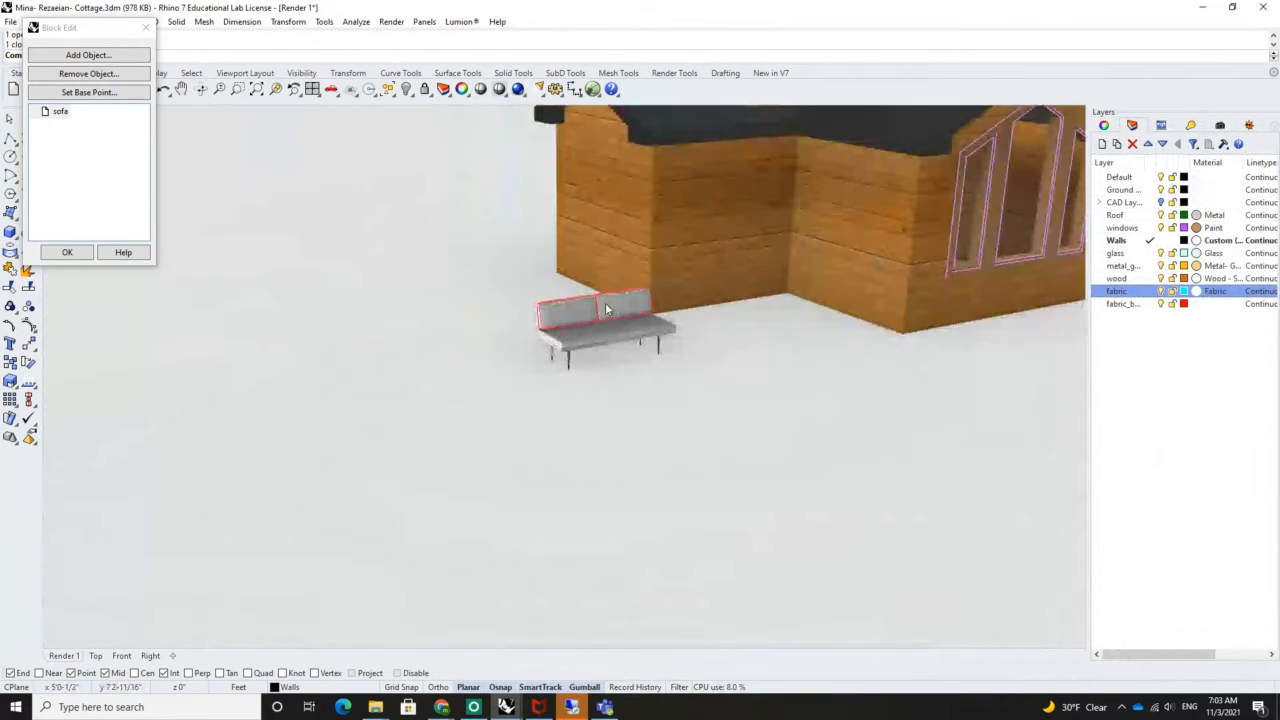
scroll(736, 367, "up", 5)
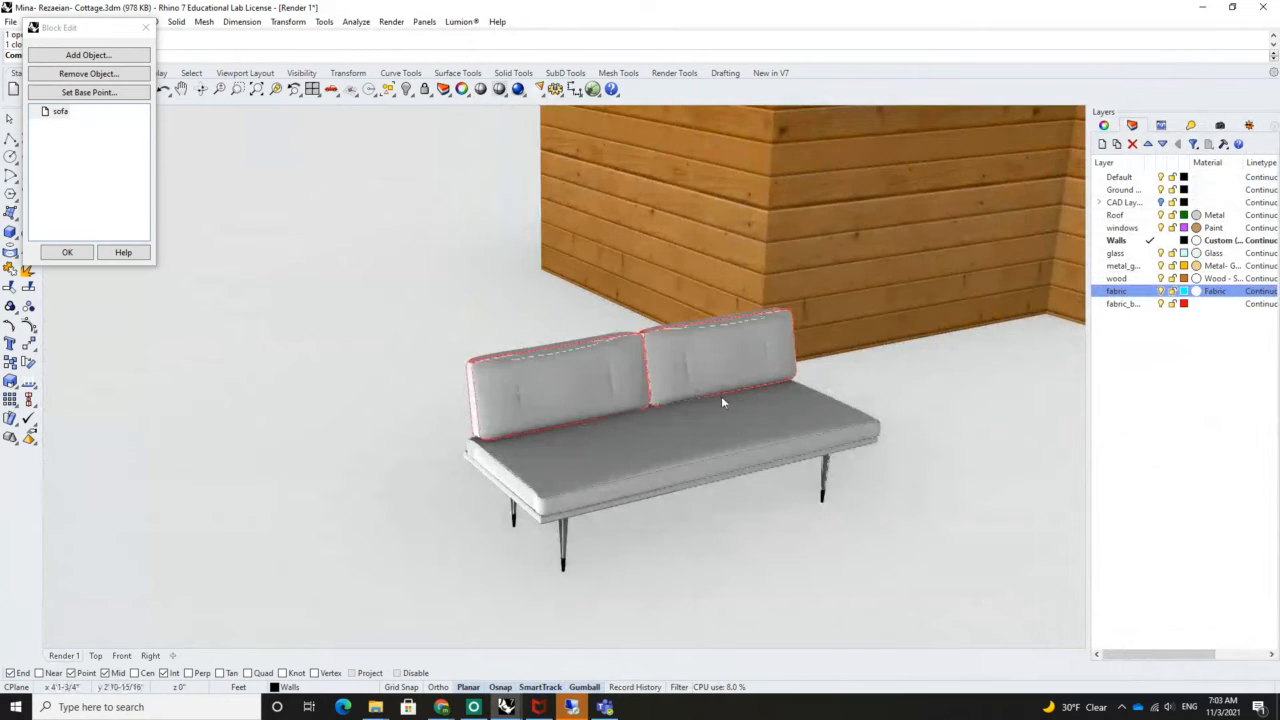
right_click_drag(722, 400, 690, 417, "shift")
left_click(688, 450)
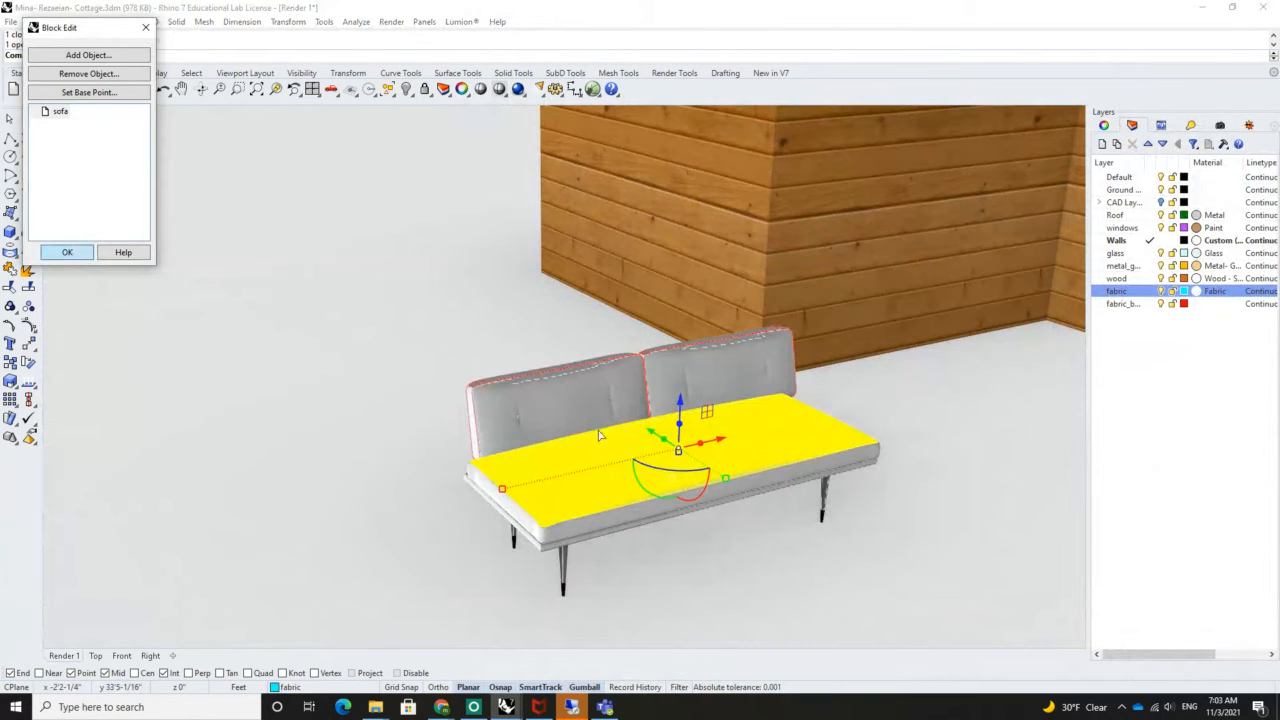
key("Return")
scroll(745, 487, "up", 8)
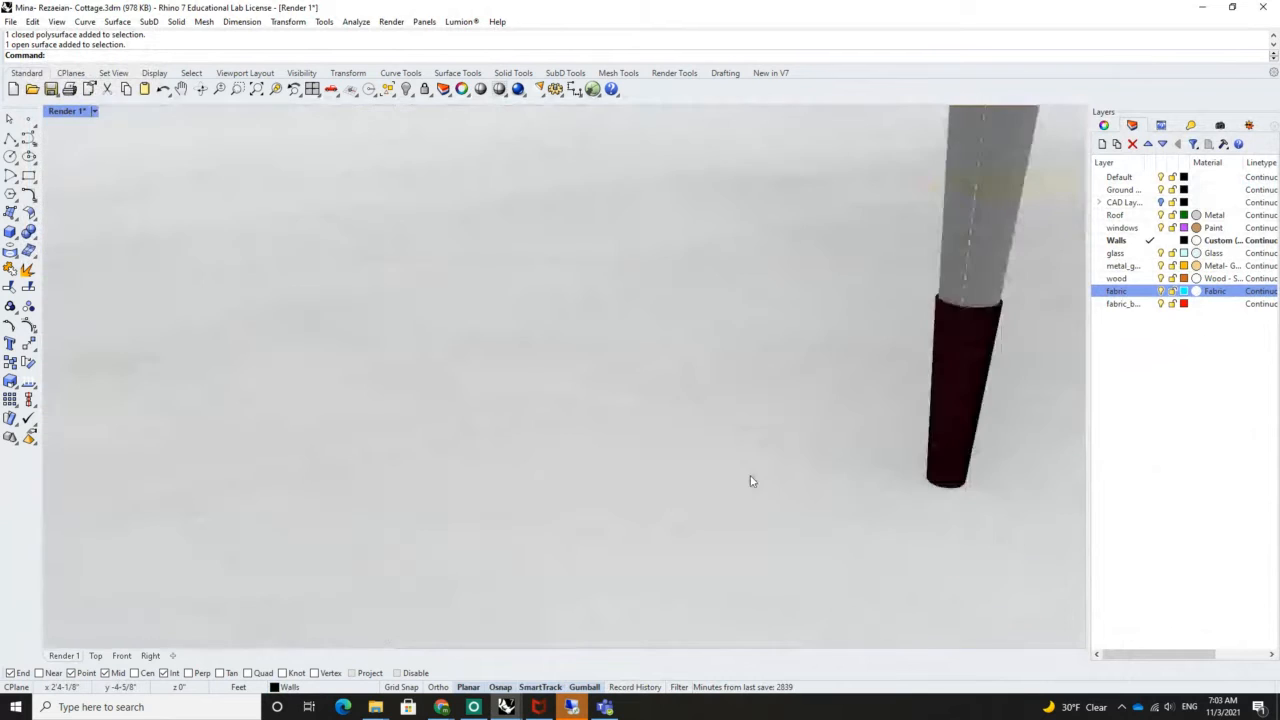
scroll(752, 481, "down", 8)
Reopen the sofa block for editing and select one back cushion, moving the Block Edit dialog nearer the sofa
left_click(678, 377)
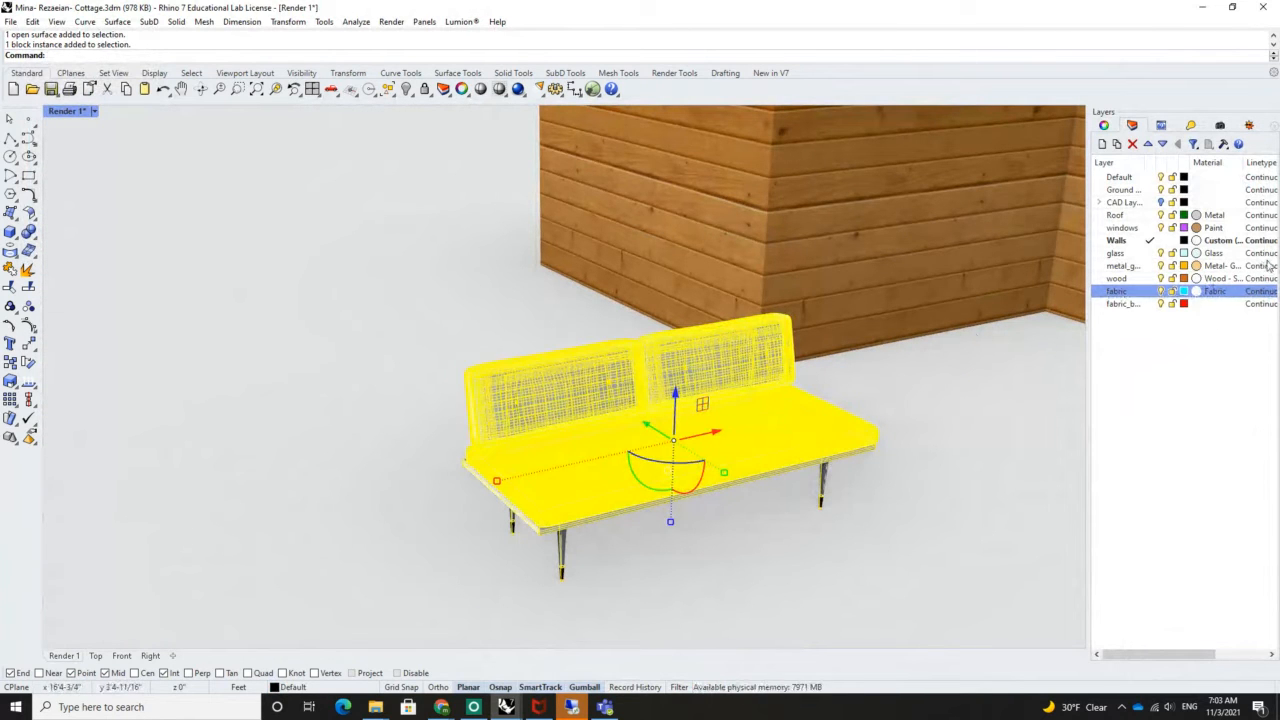
double_click(703, 363)
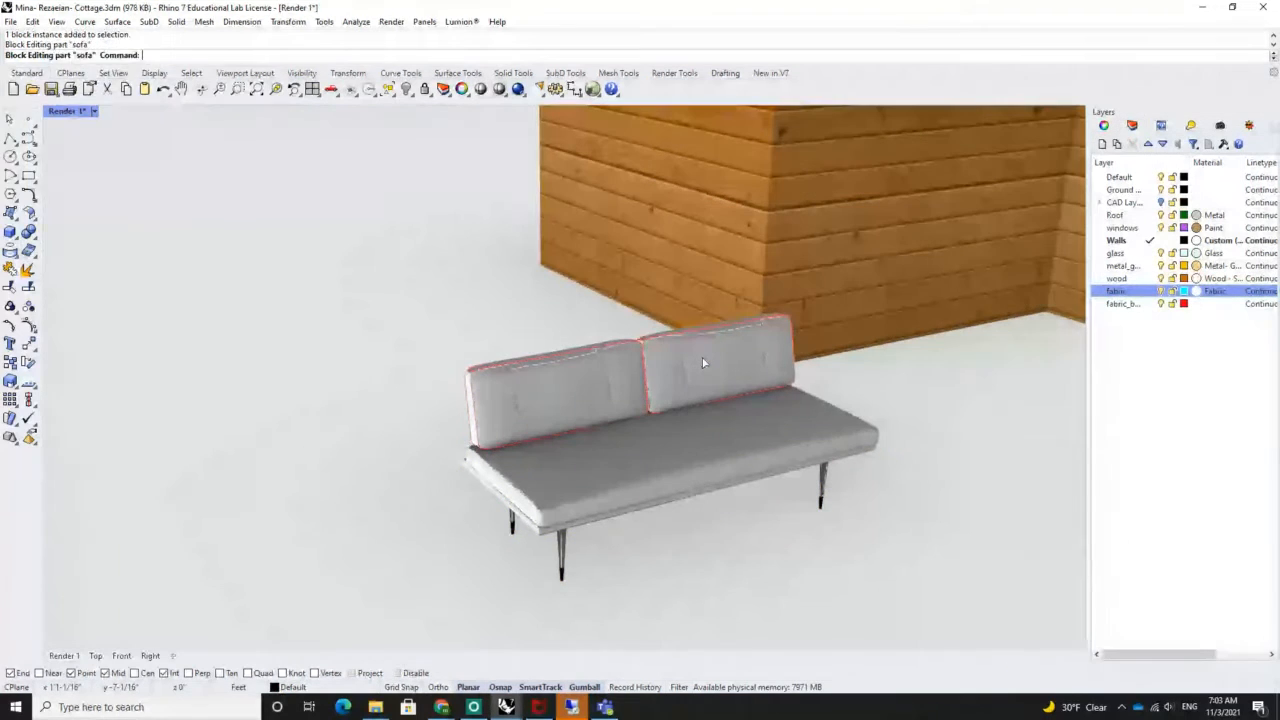
left_click(703, 363)
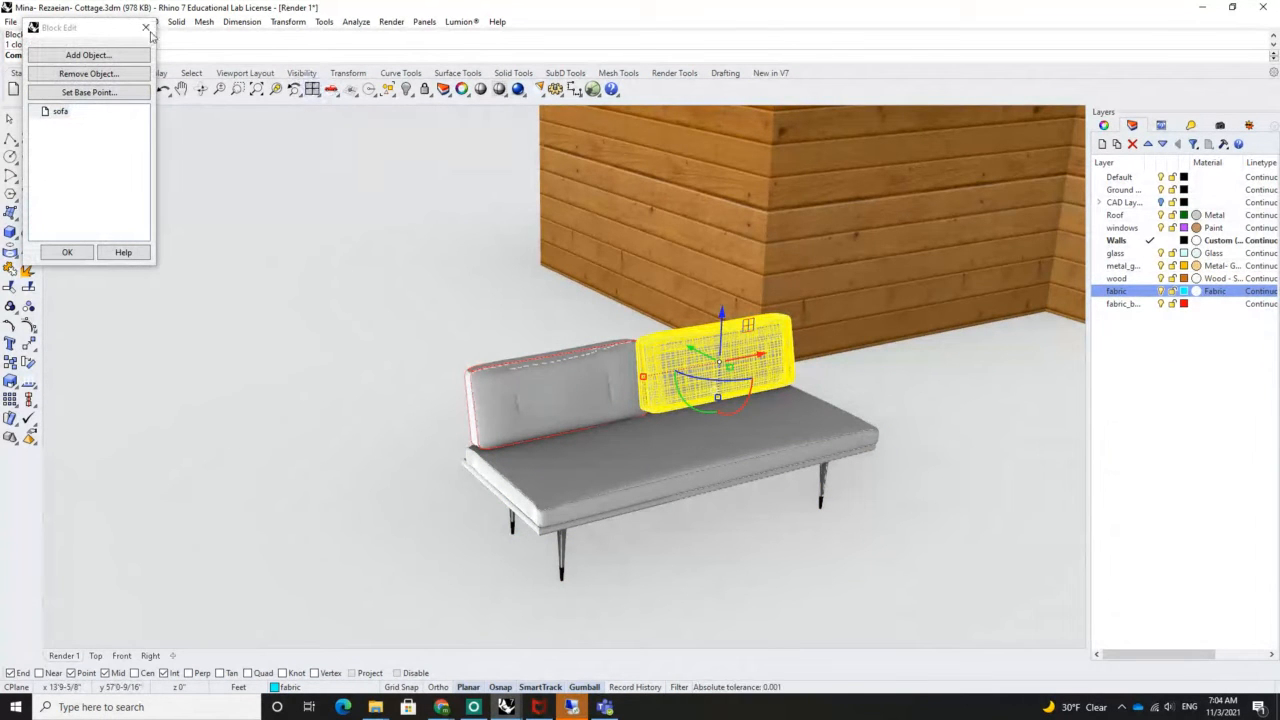
left_click_drag(113, 30, 404, 202)
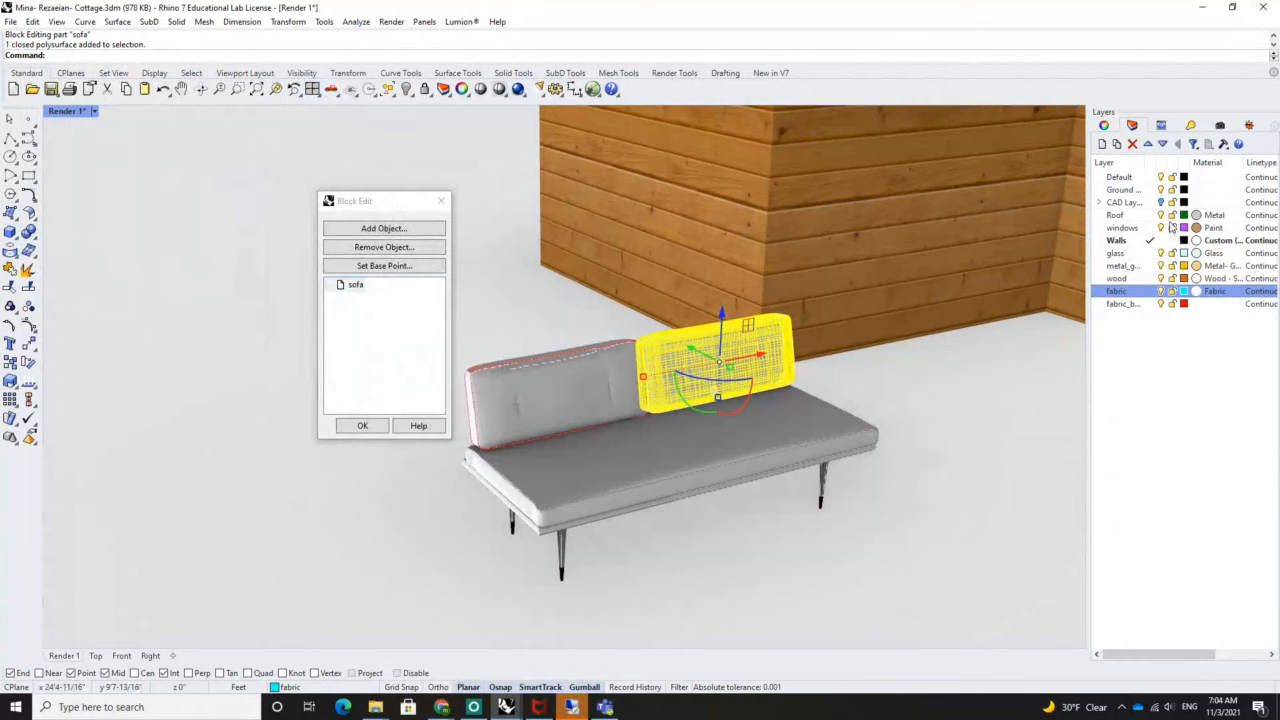
Select all objects on the fabric layer within the sofa block
right_click(1138, 293)
key("Escape")
right_click(1137, 294)
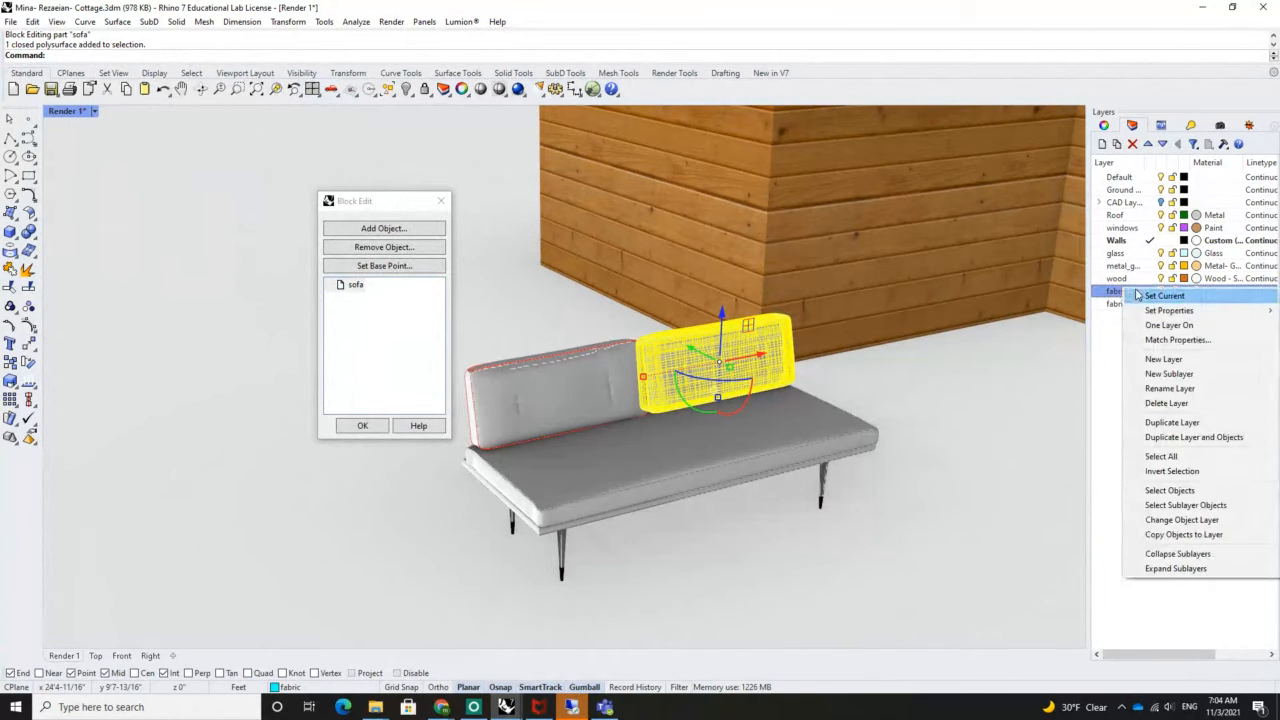
left_click(1169, 490)
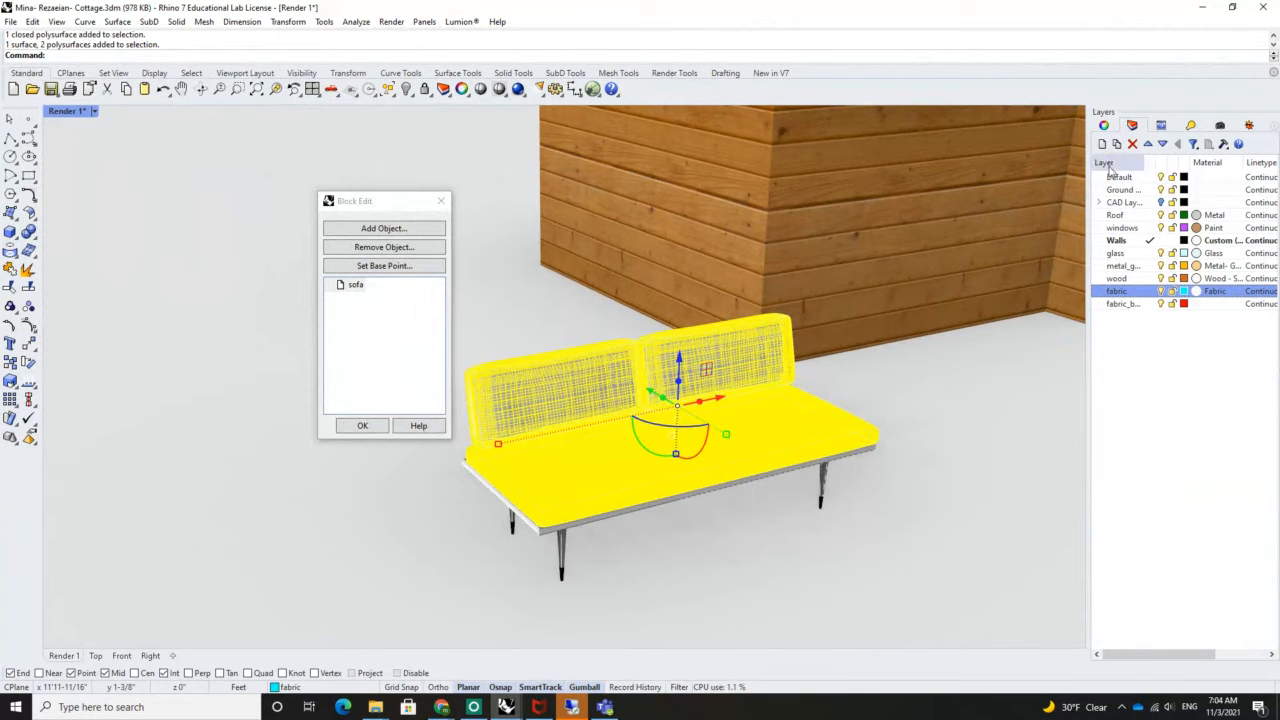
Show the material properties of the selected fabric parts and turn off the Plug-in option for their assigned material
left_click(1106, 126)
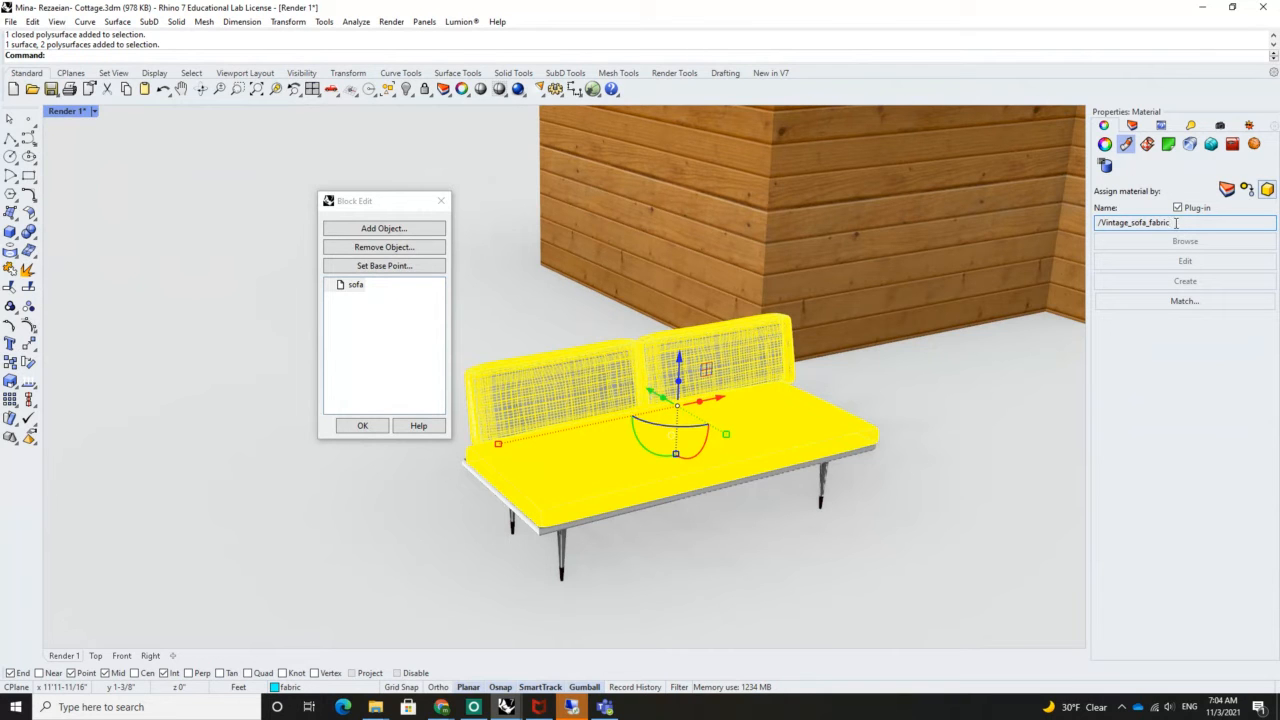
left_click_drag(1176, 223, 1088, 224)
left_click_drag(1194, 224, 1084, 231)
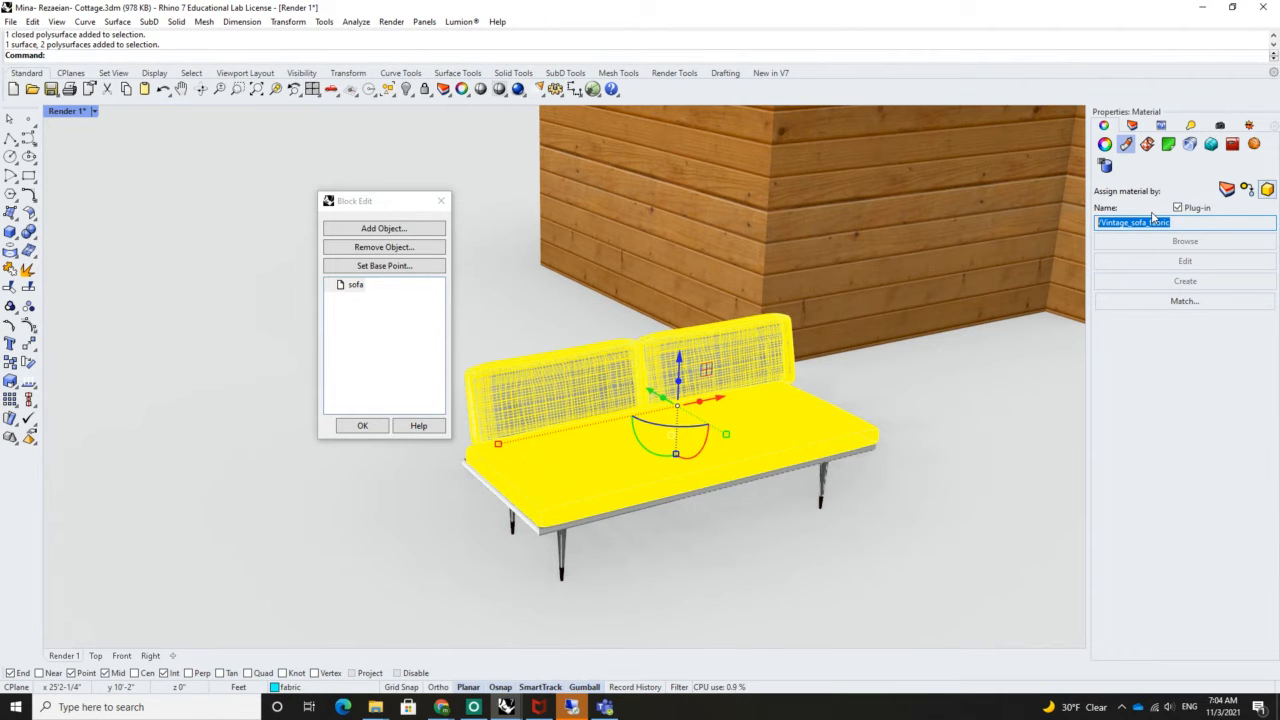
left_click(1178, 207)
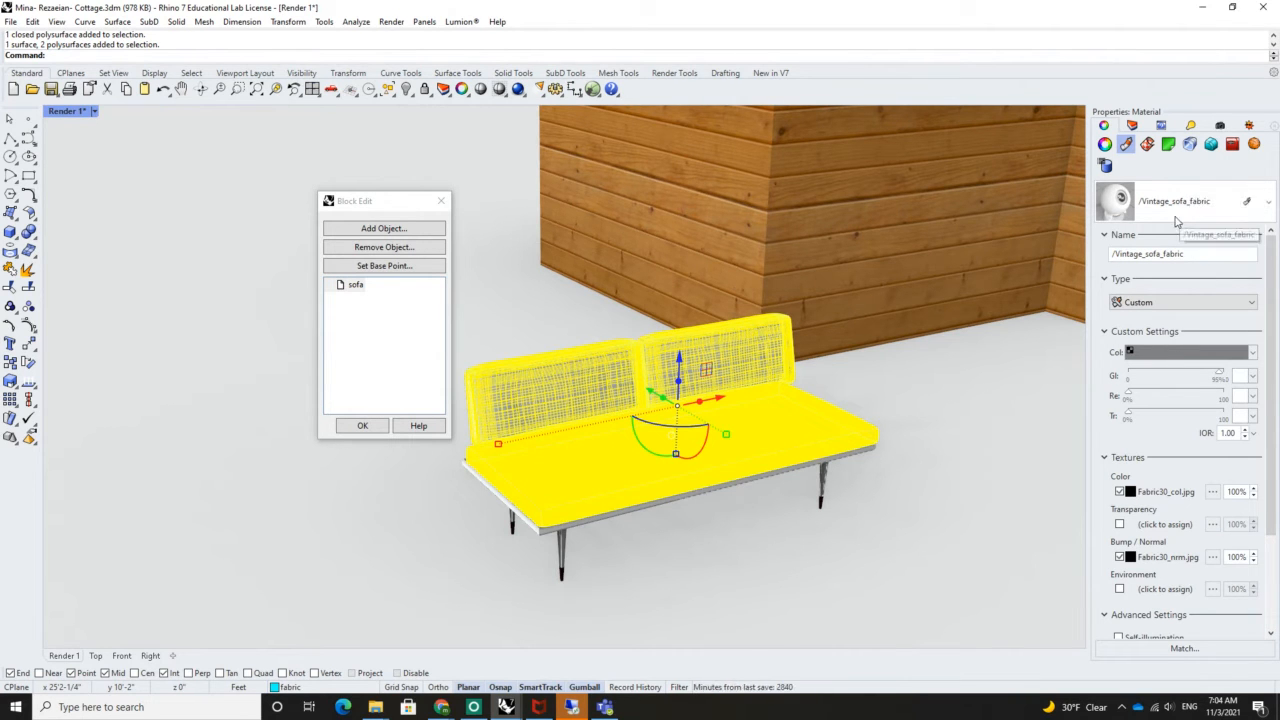
scroll(1167, 546, "down", 1)
scroll(1167, 546, "up", 1)
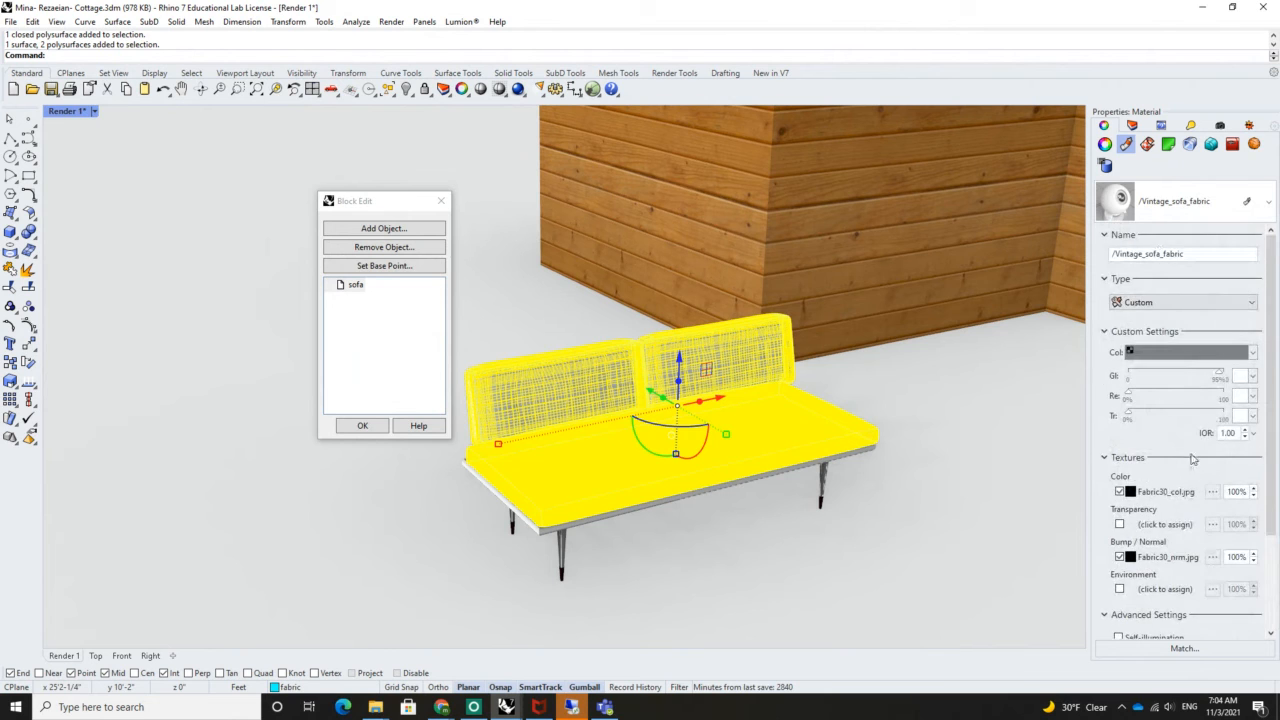
Assign the lowercase "fabric" material to the selected cushions and deselect them
left_click(1156, 204)
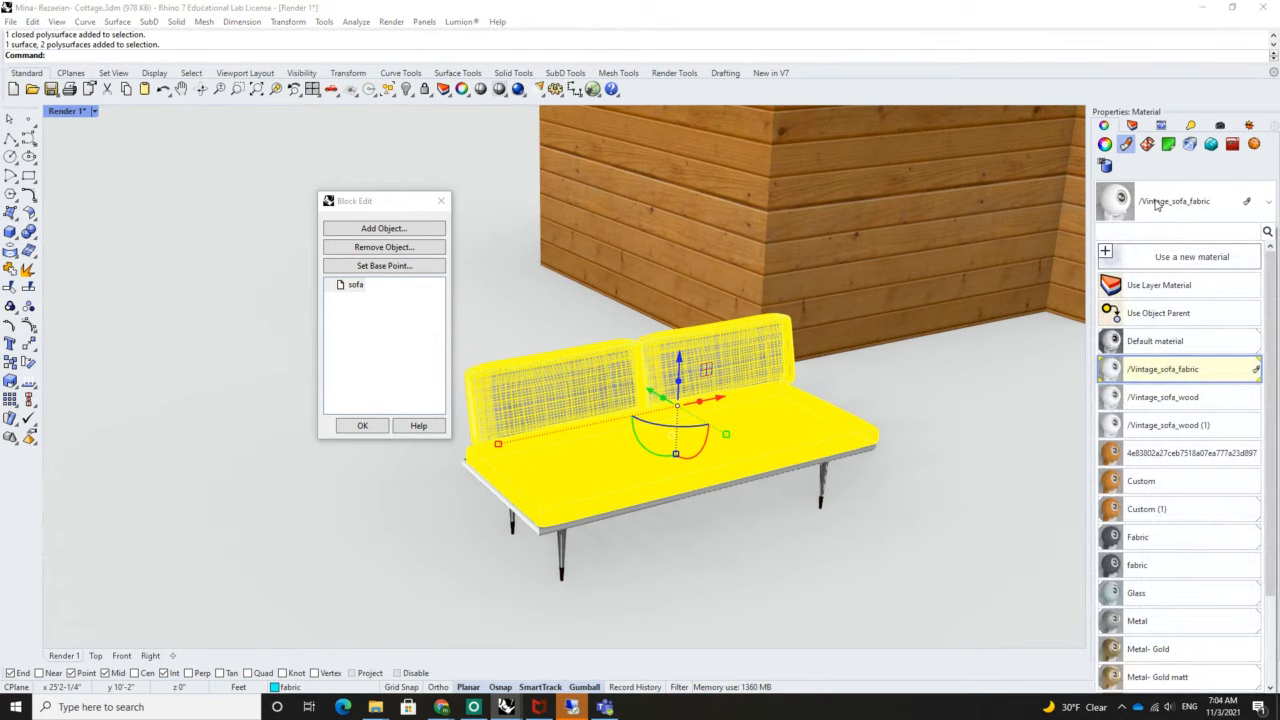
left_click(1156, 204)
left_click(1156, 204)
scroll(1165, 530, "down", 3)
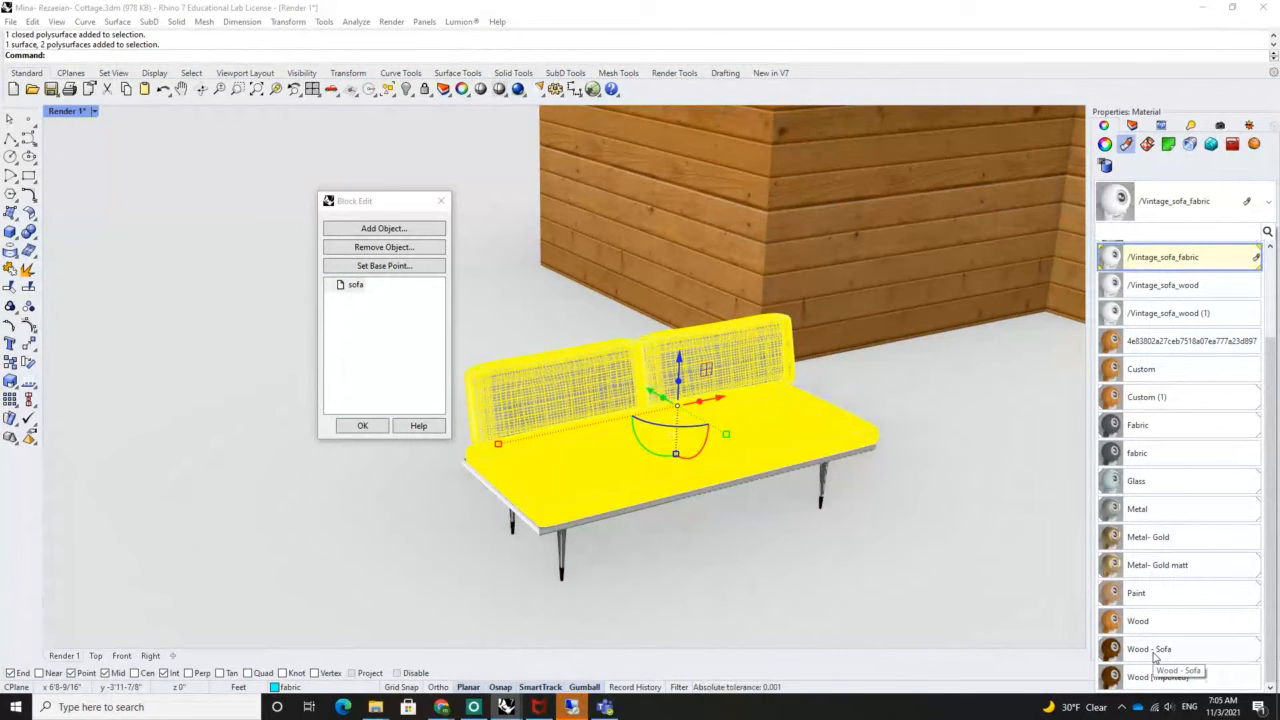
left_click(1140, 467)
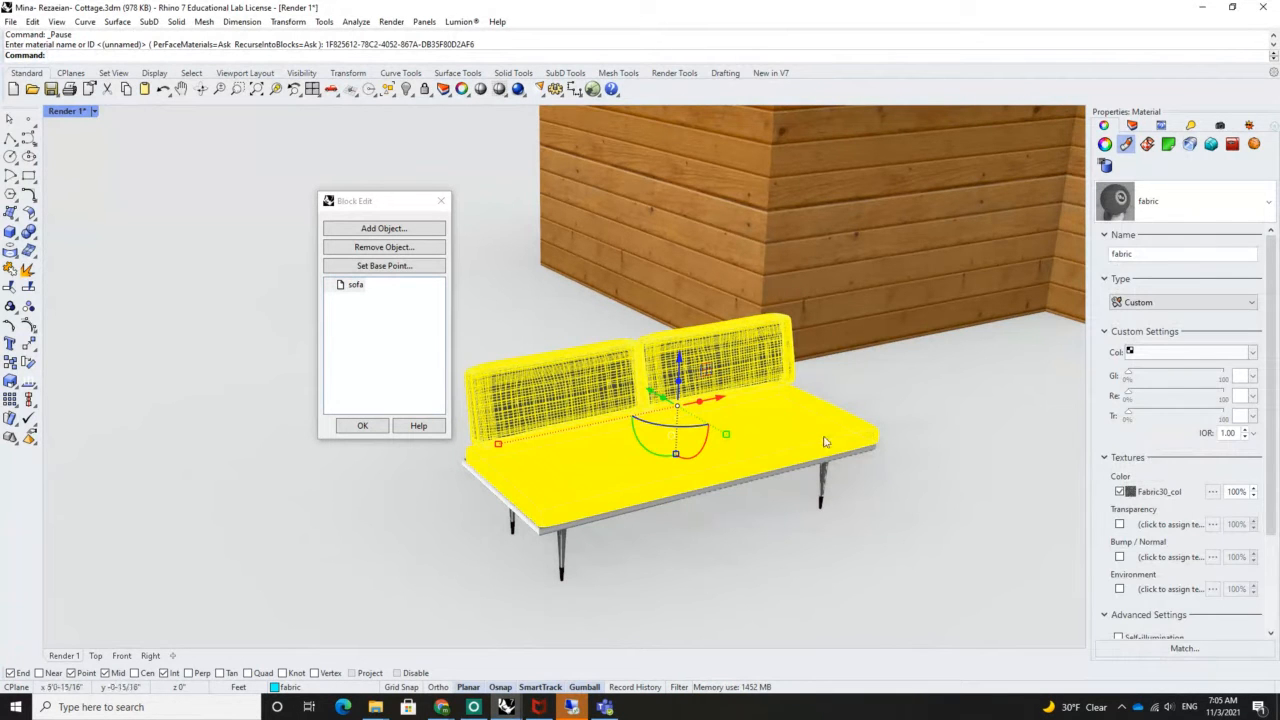
left_click(949, 451)
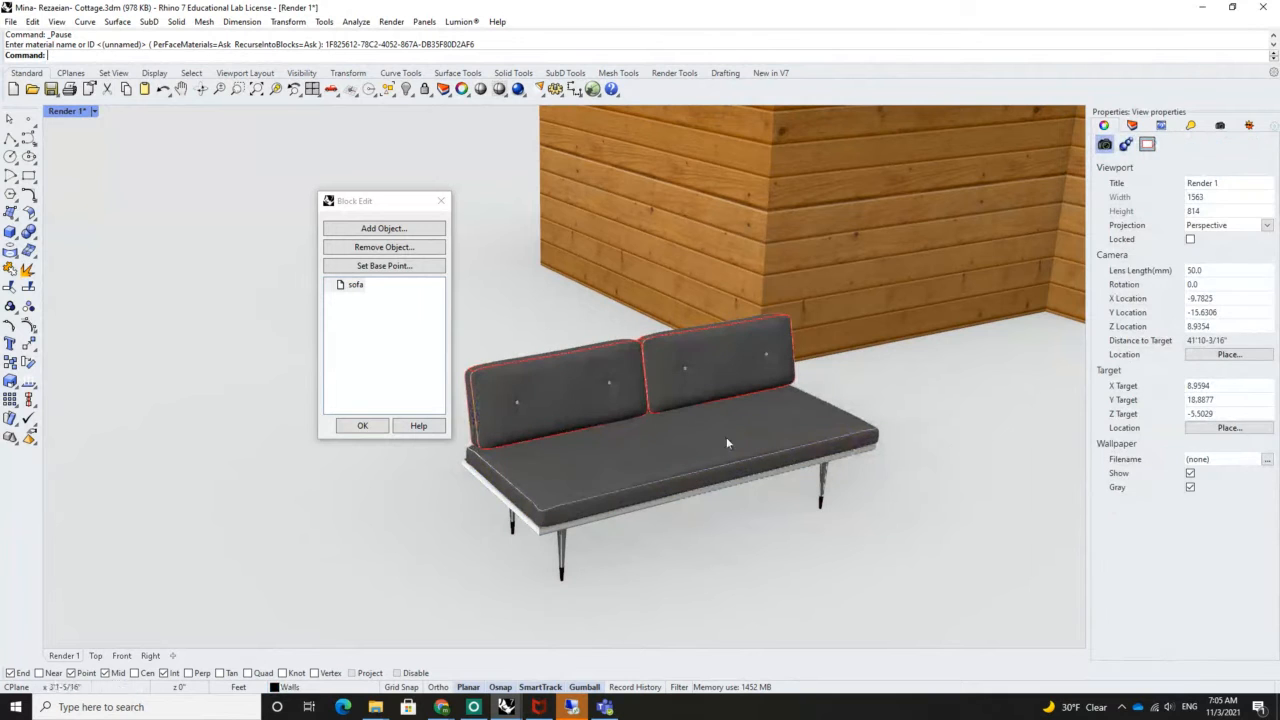
scroll(834, 456, "up", 3)
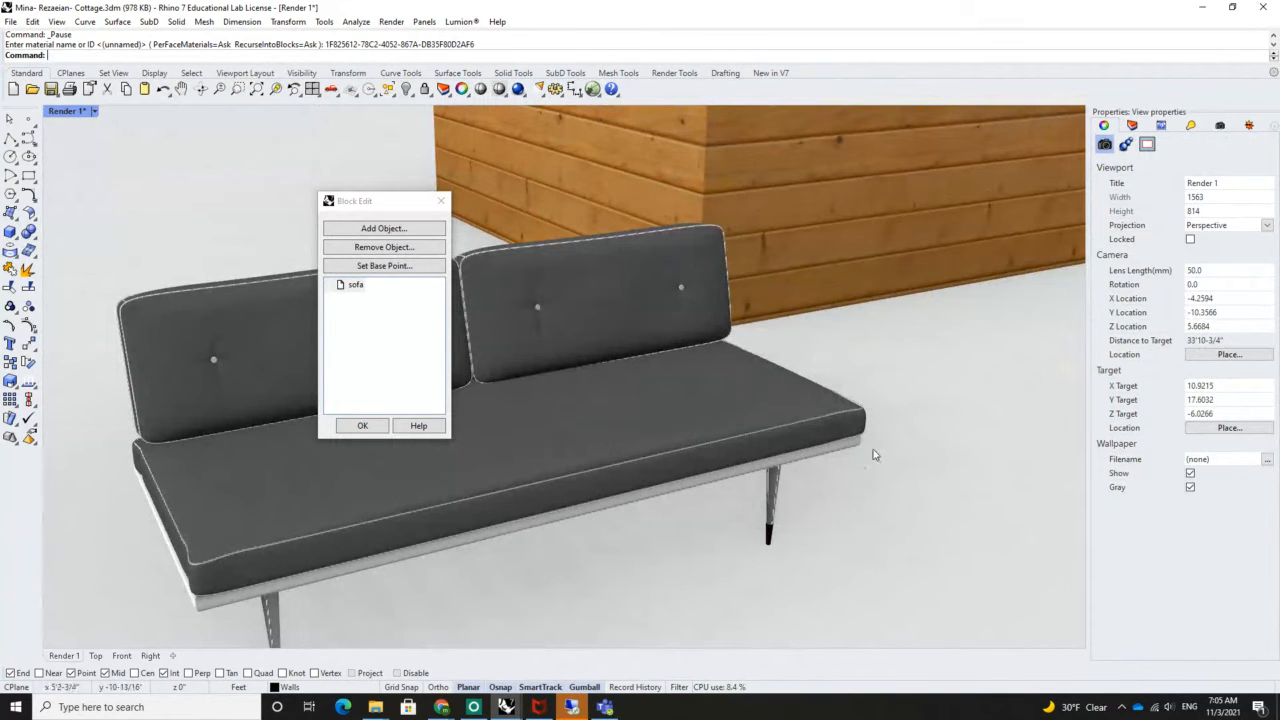
Select all objects on the wood layer within the sofa block
left_click(1132, 125)
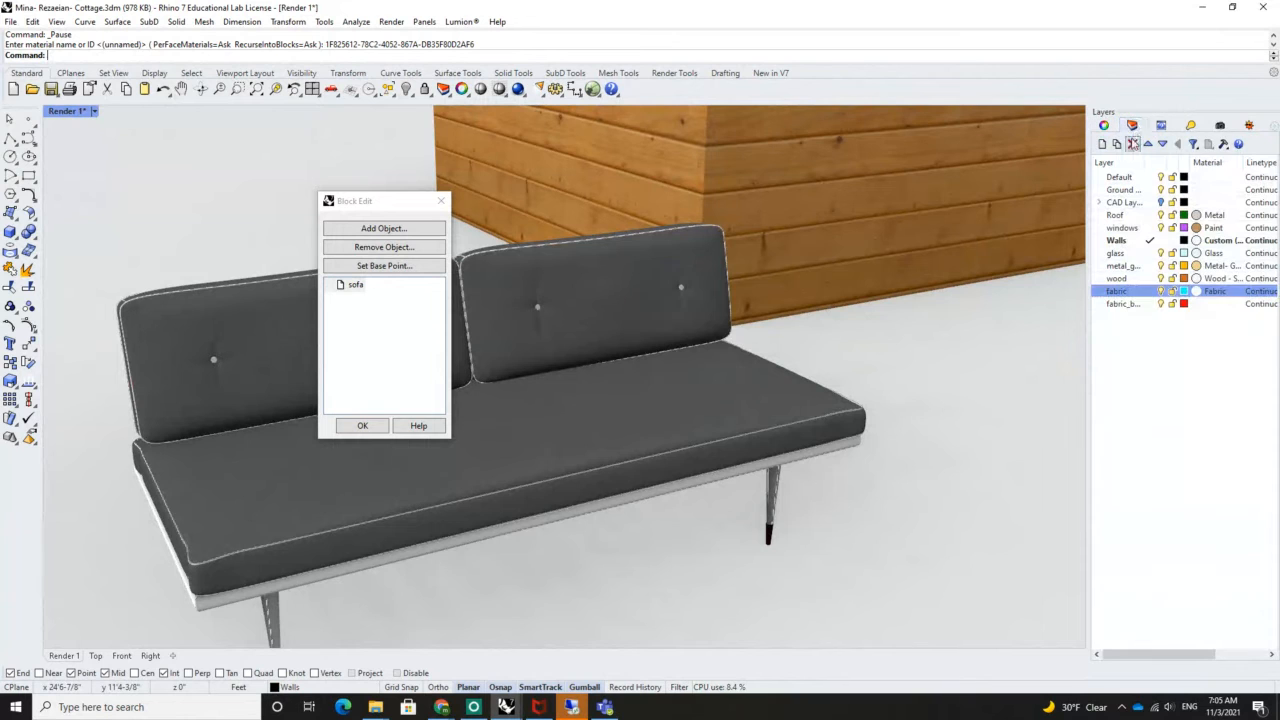
left_click(1130, 279)
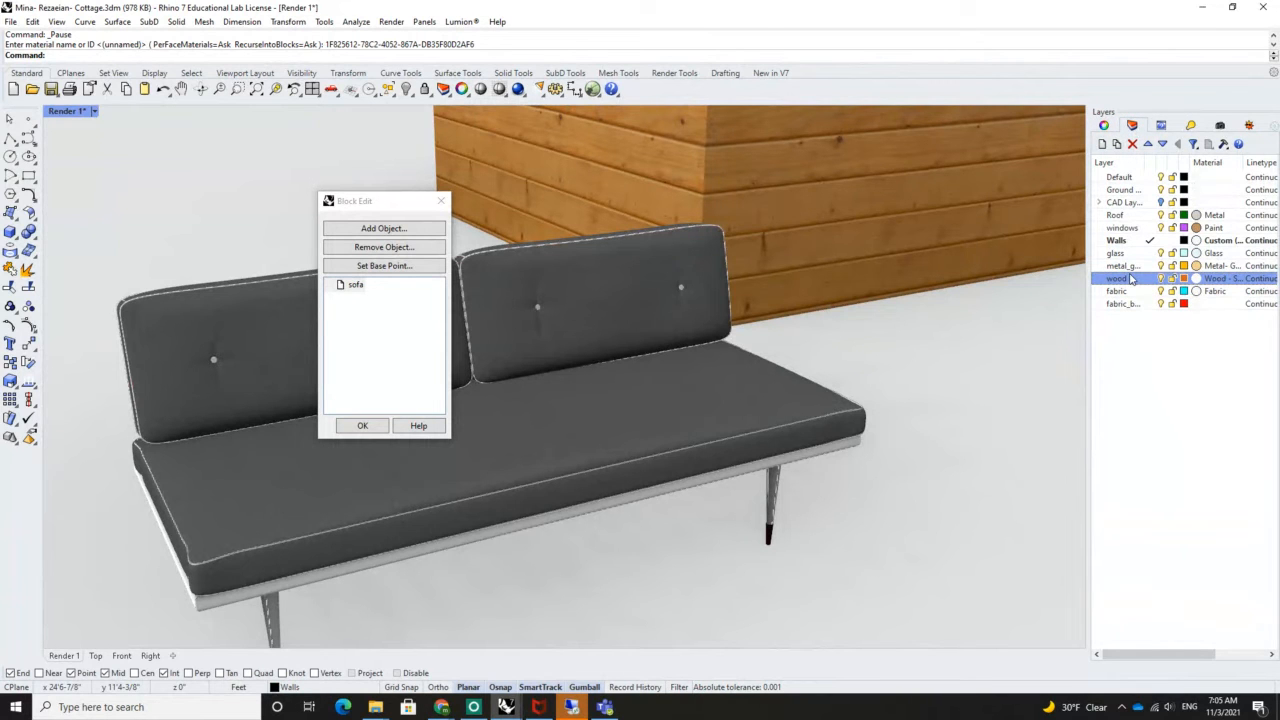
right_click(1131, 280)
left_click(1113, 279)
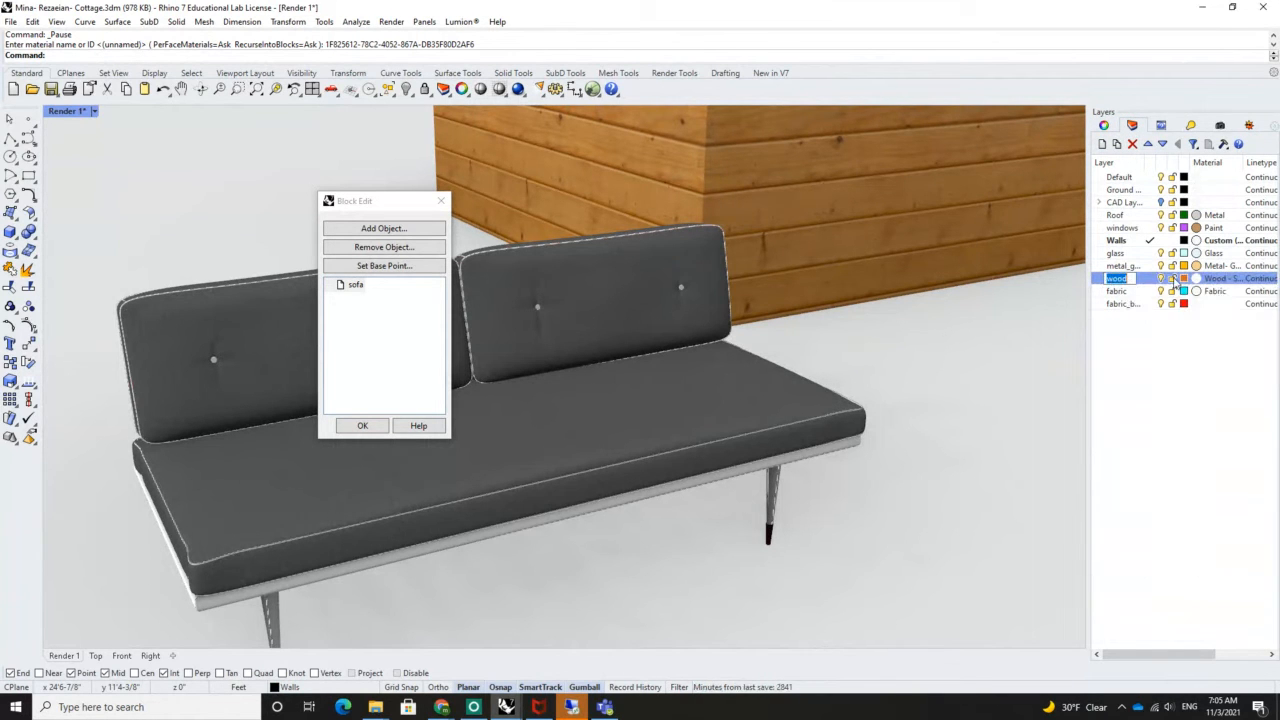
right_click(1133, 283)
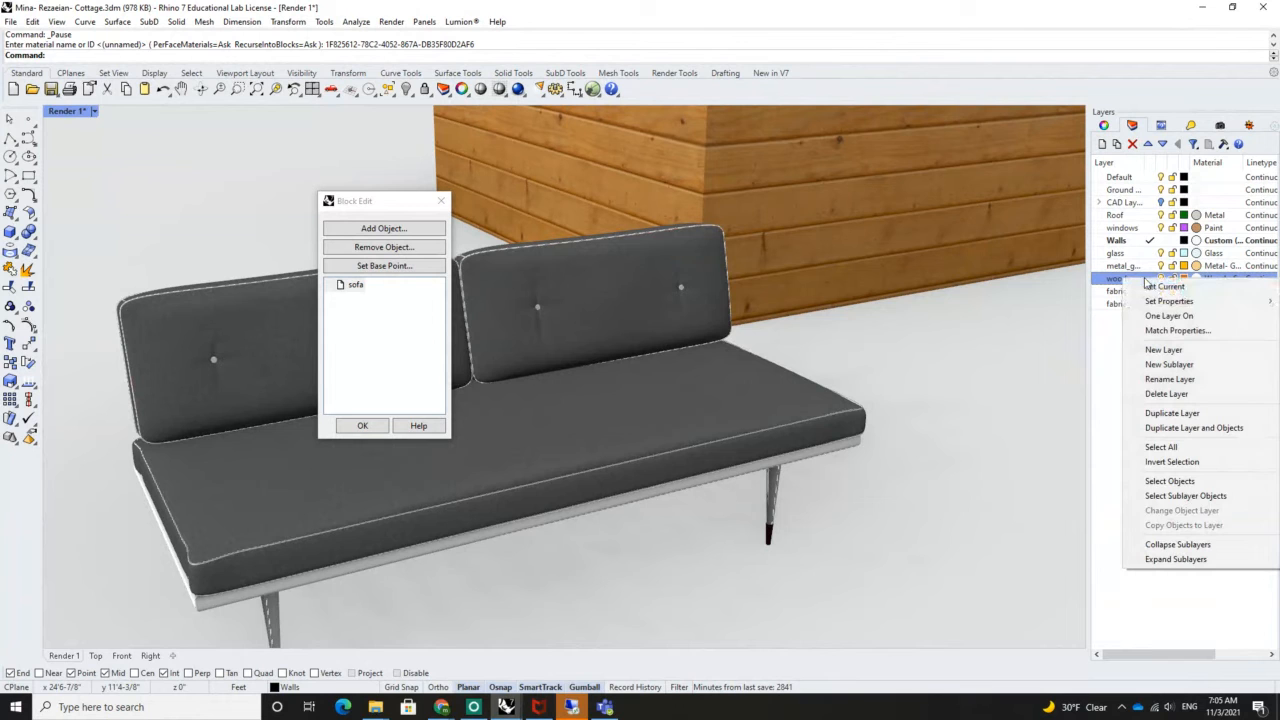
left_click(1168, 481)
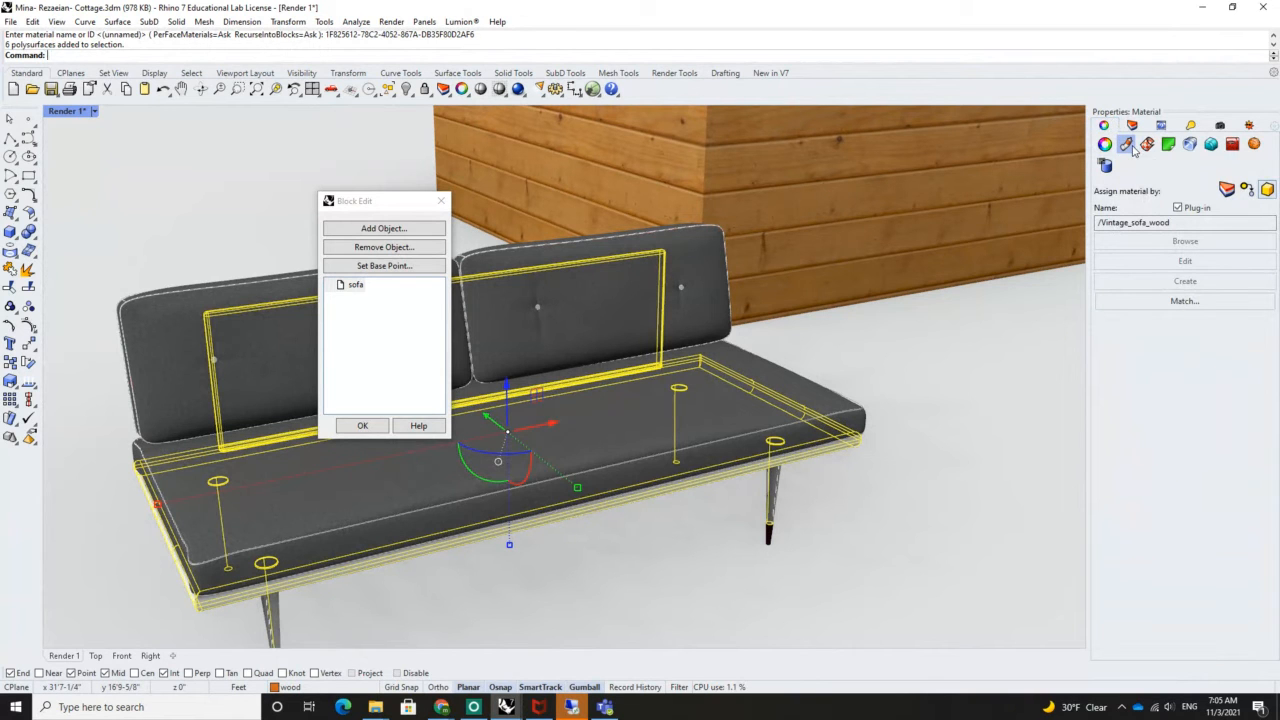
Turn off the Plug-in material option for the selected wood parts and assign them the "Wood - Sofa" material
left_click(1179, 212)
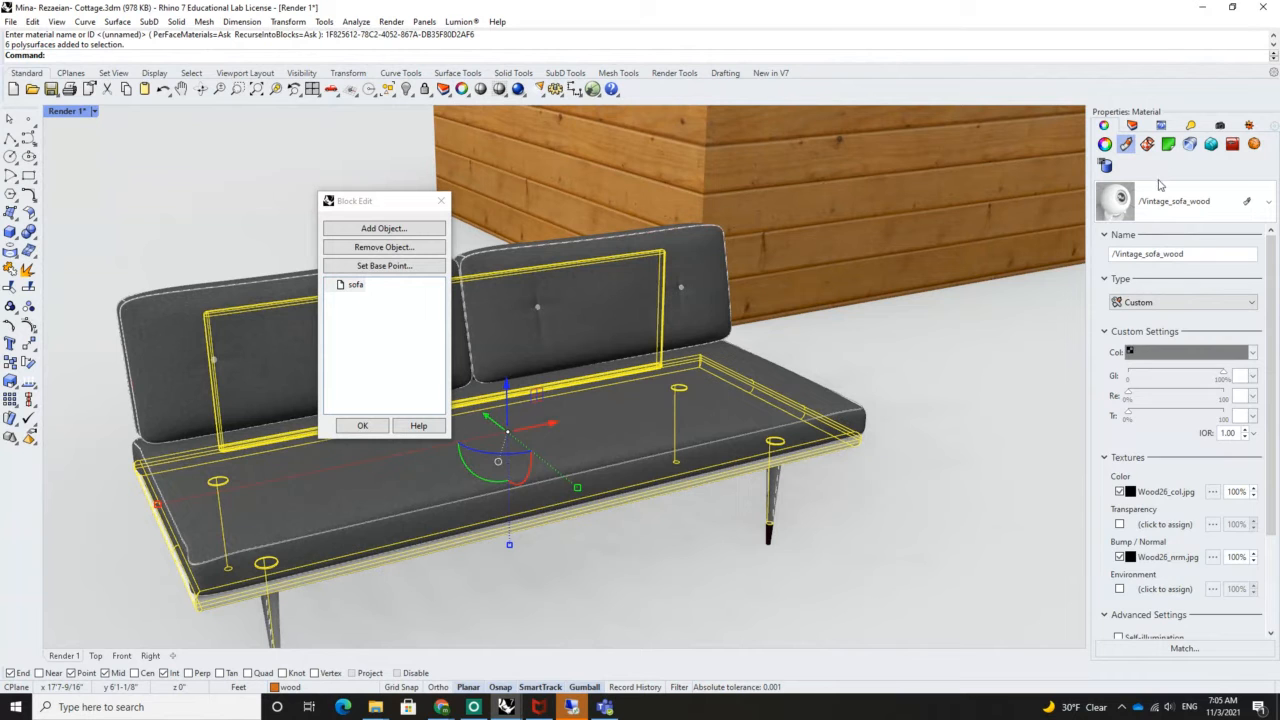
left_click(1162, 198)
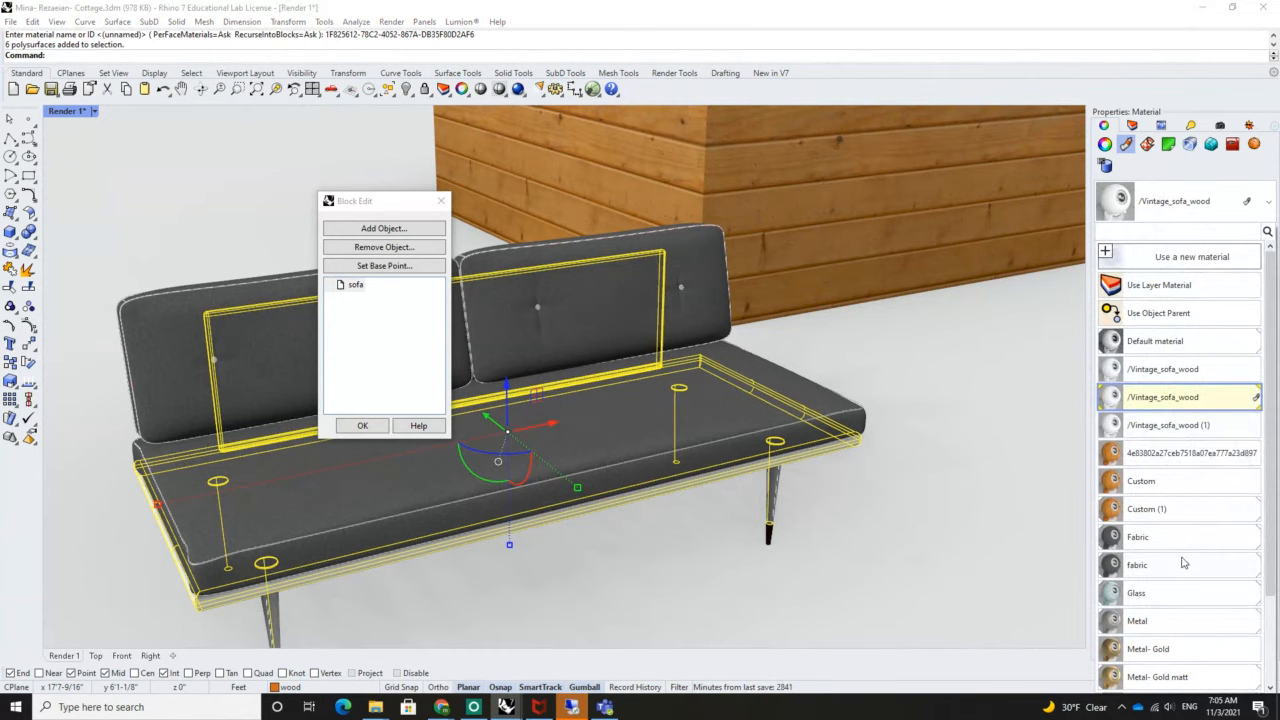
scroll(1165, 330, "down", 4)
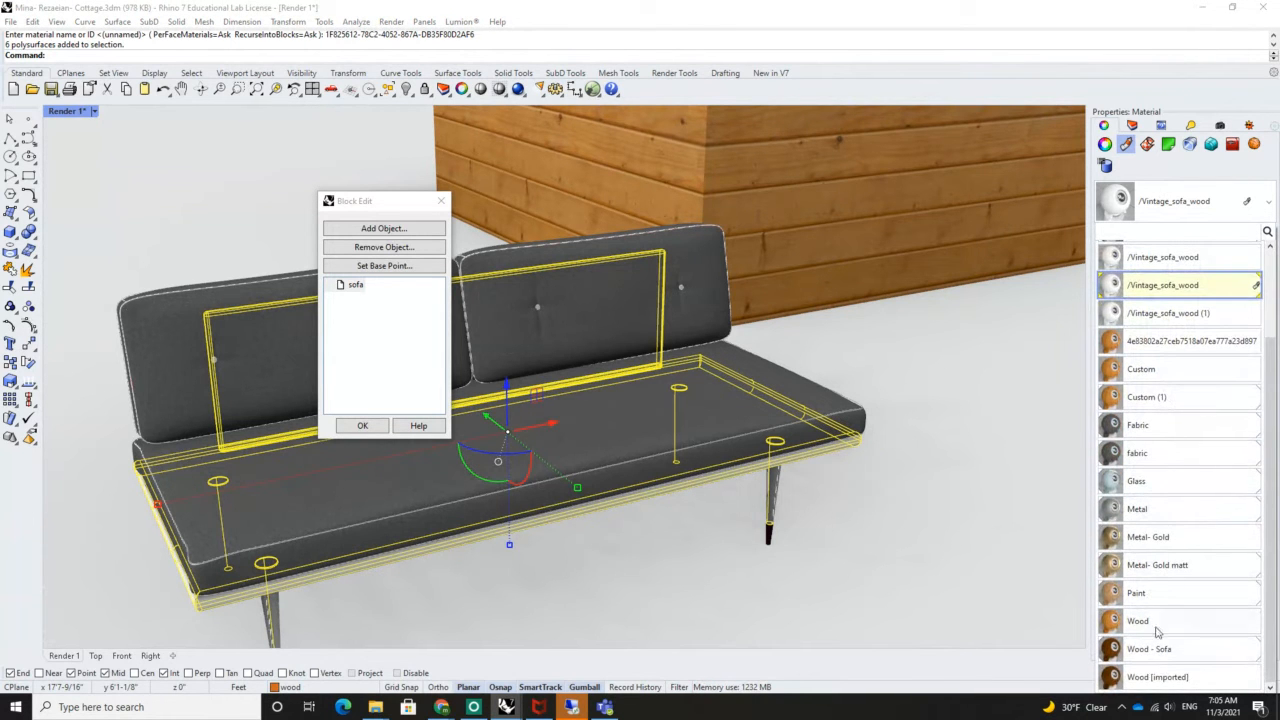
left_click(1150, 650)
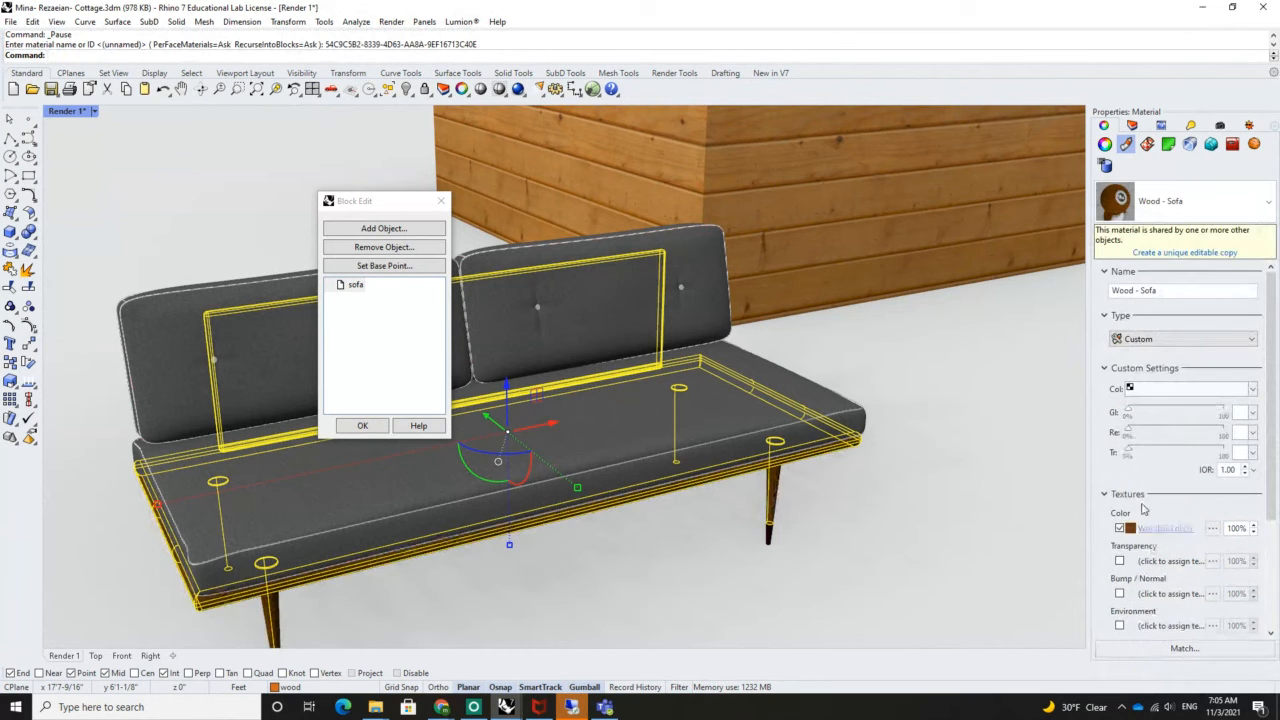
Clear the wood parts from the selection and select all objects on the metal_gold layer
left_click(1132, 125)
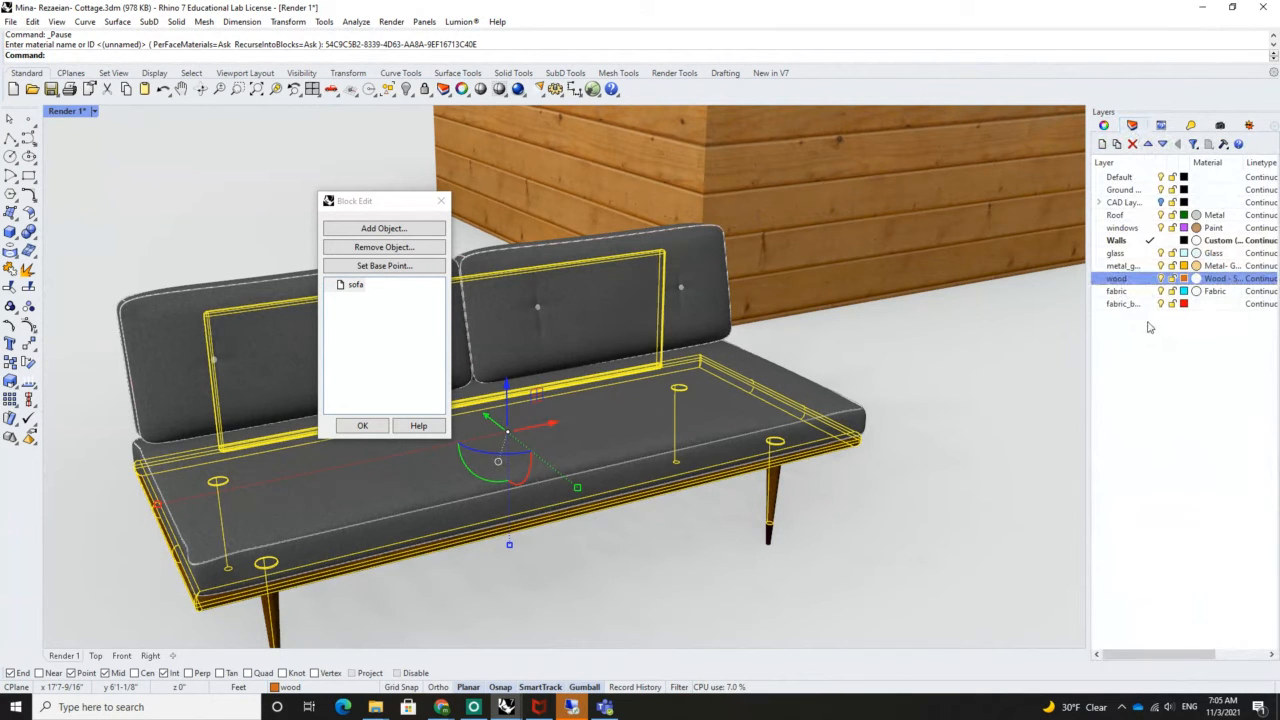
right_click(1136, 265)
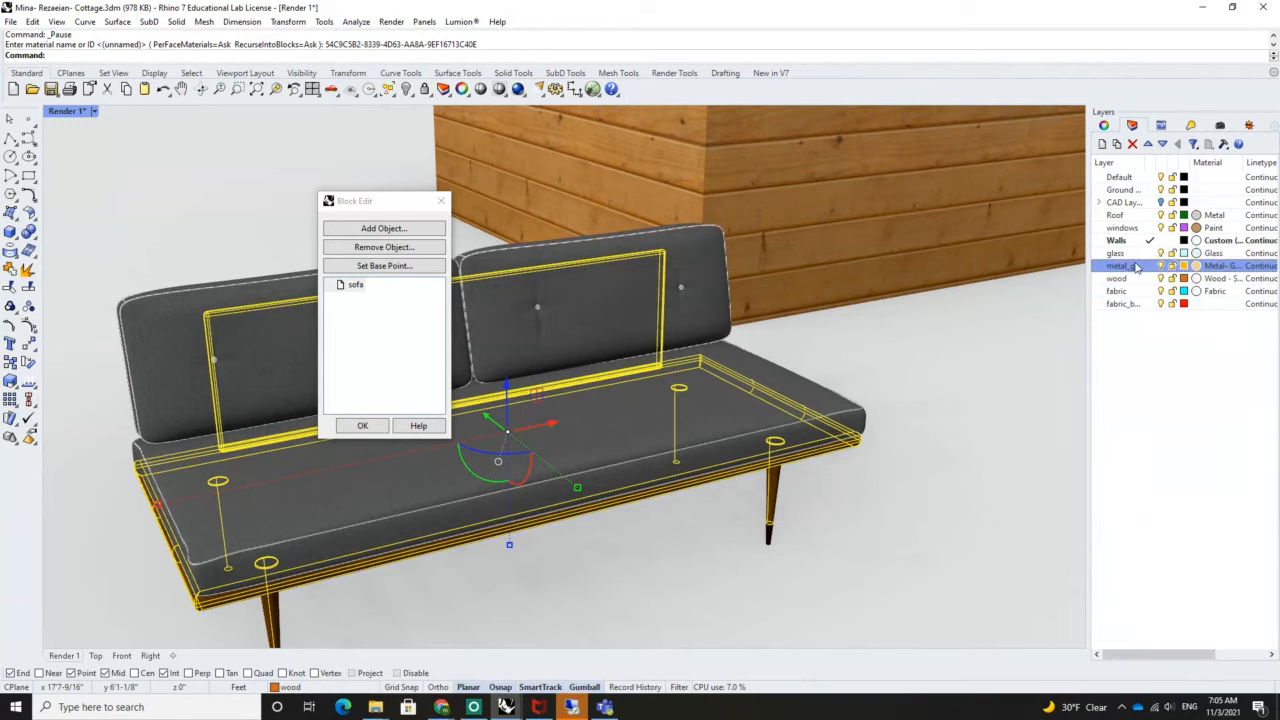
left_click(1165, 466)
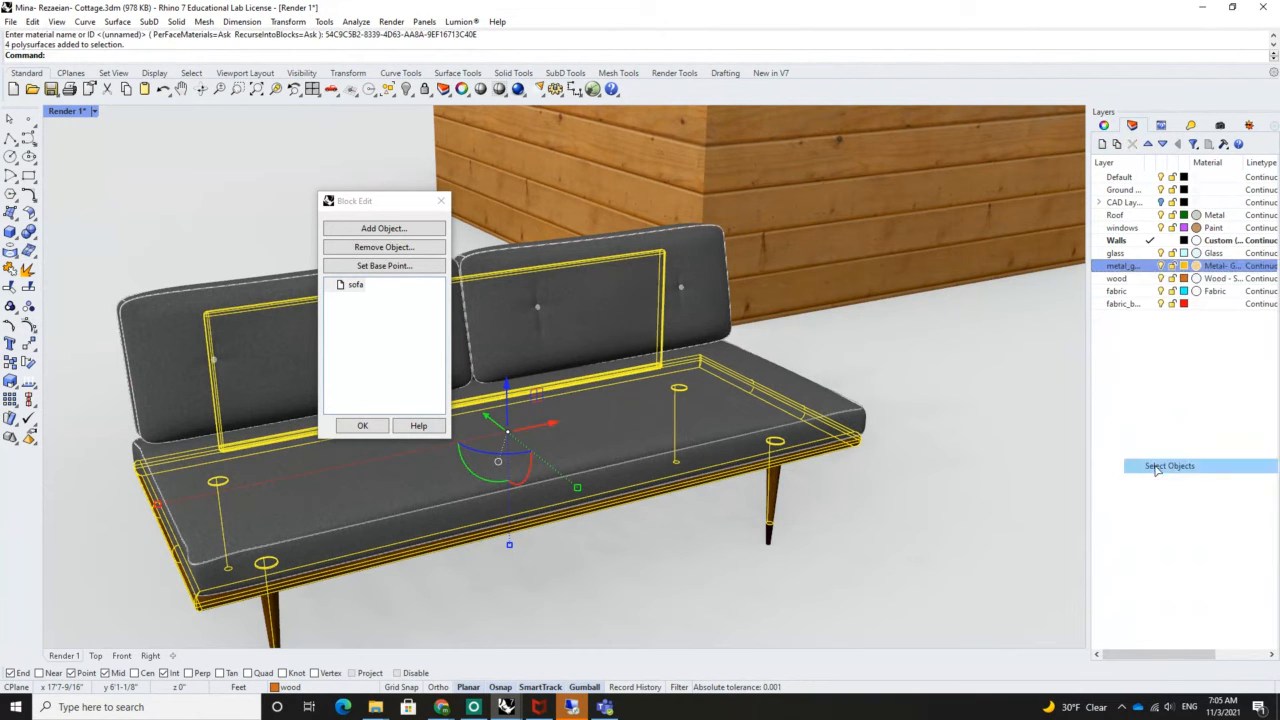
left_click(968, 433)
right_click(1136, 265)
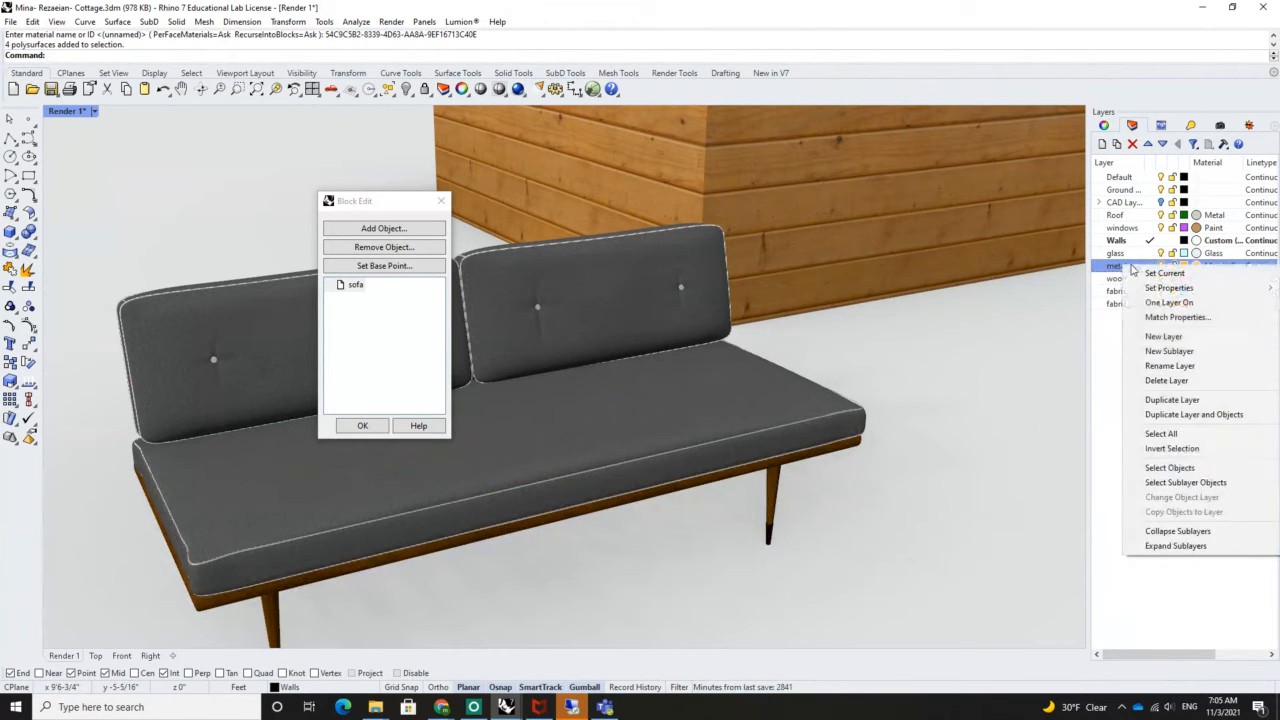
left_click(1155, 469)
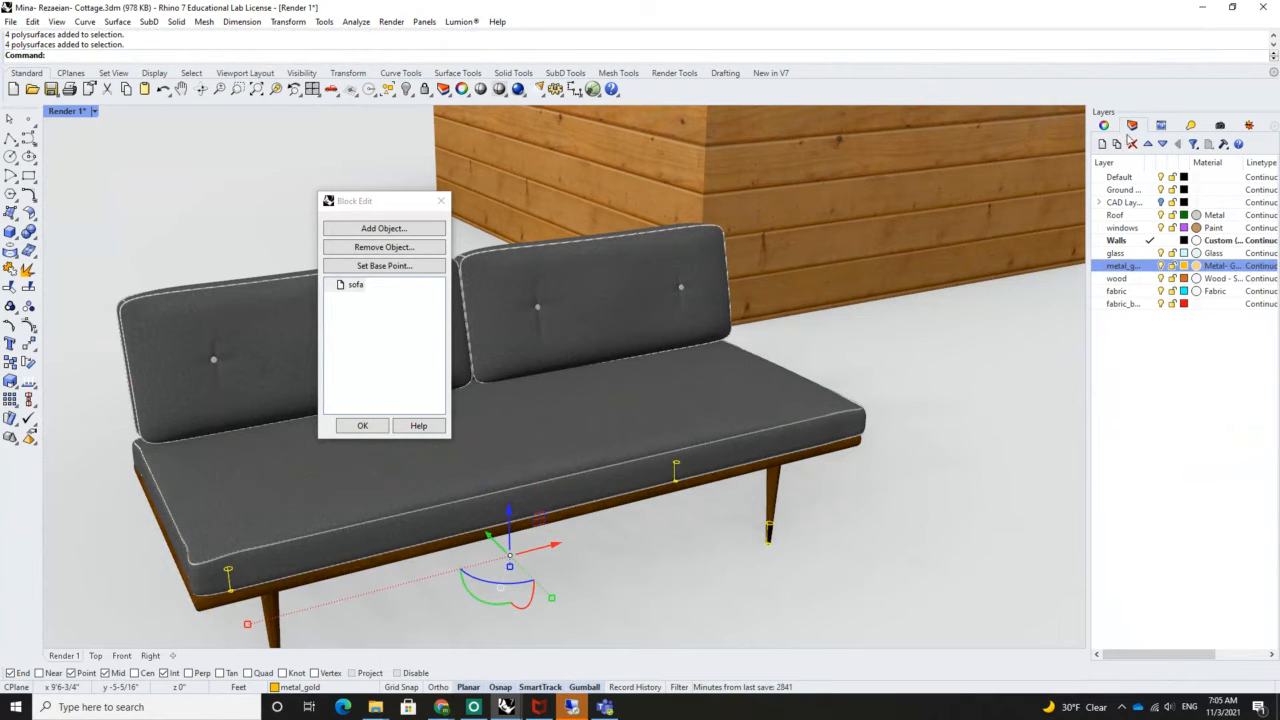
Turn off the Plug-in material option for the selected leg tips, assign them the "Metal- Gold matt" material, and deselect them
left_click(1131, 128)
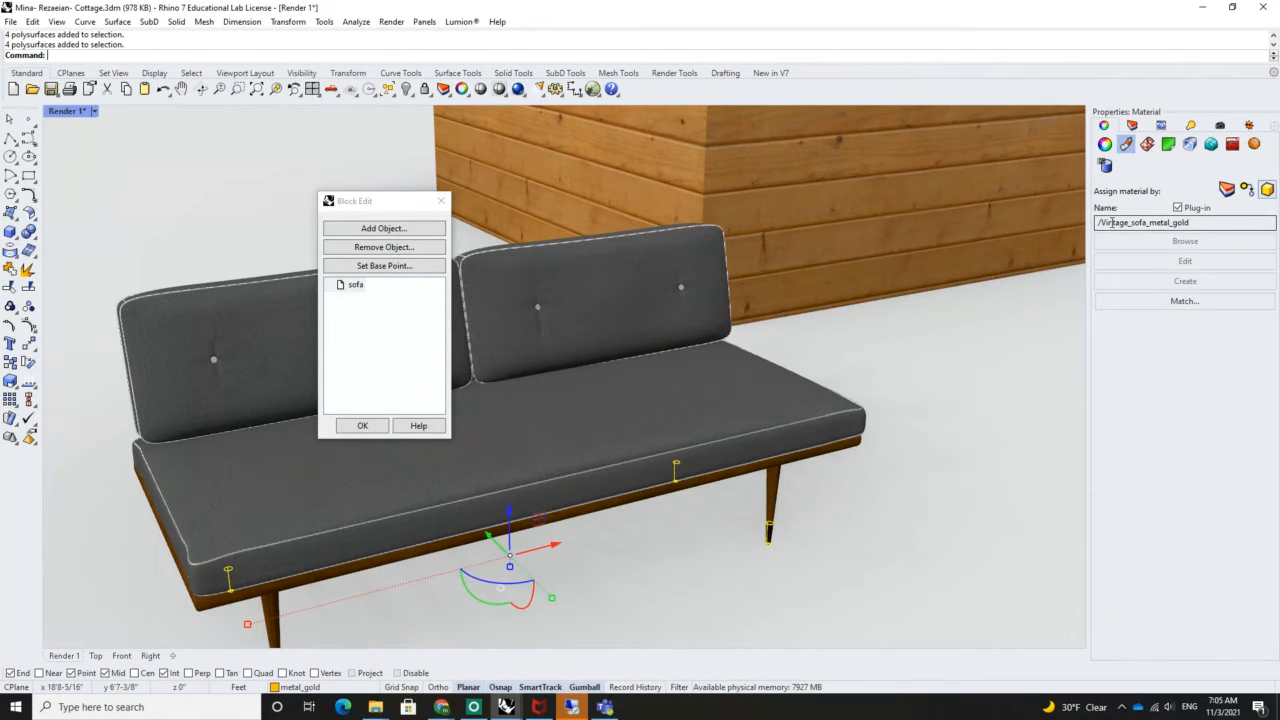
left_click(1179, 209)
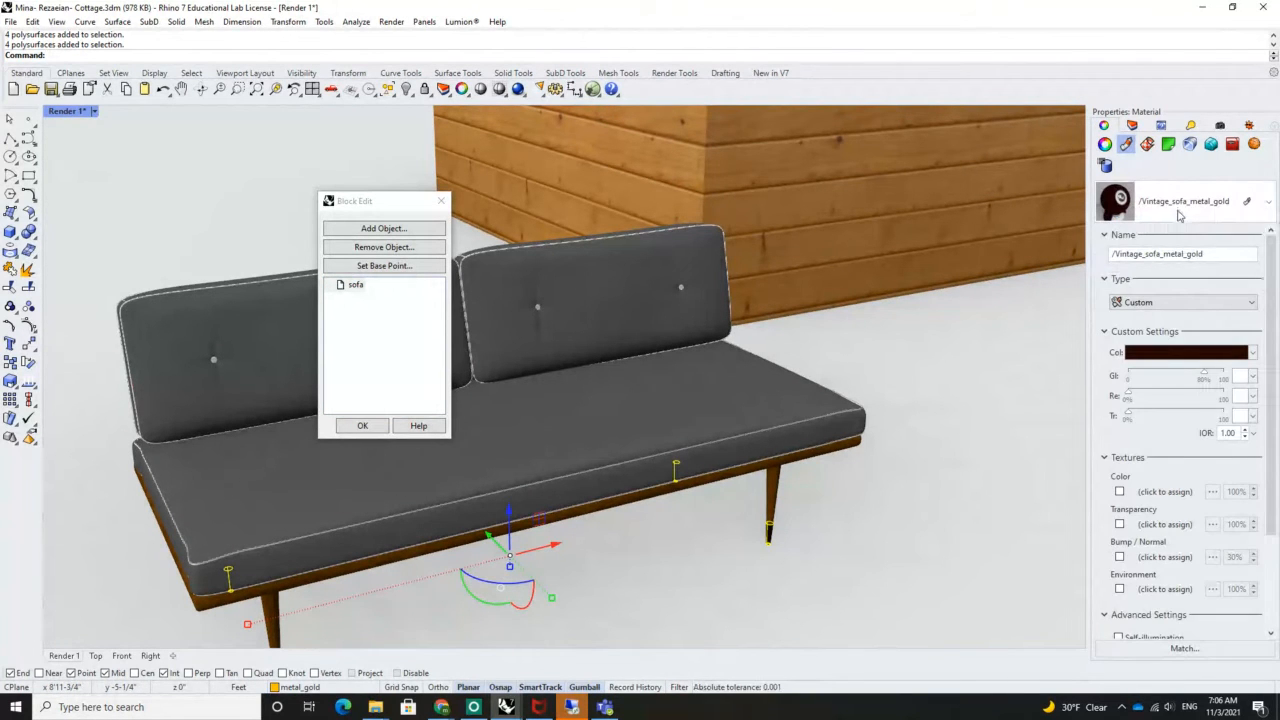
left_click(1208, 216)
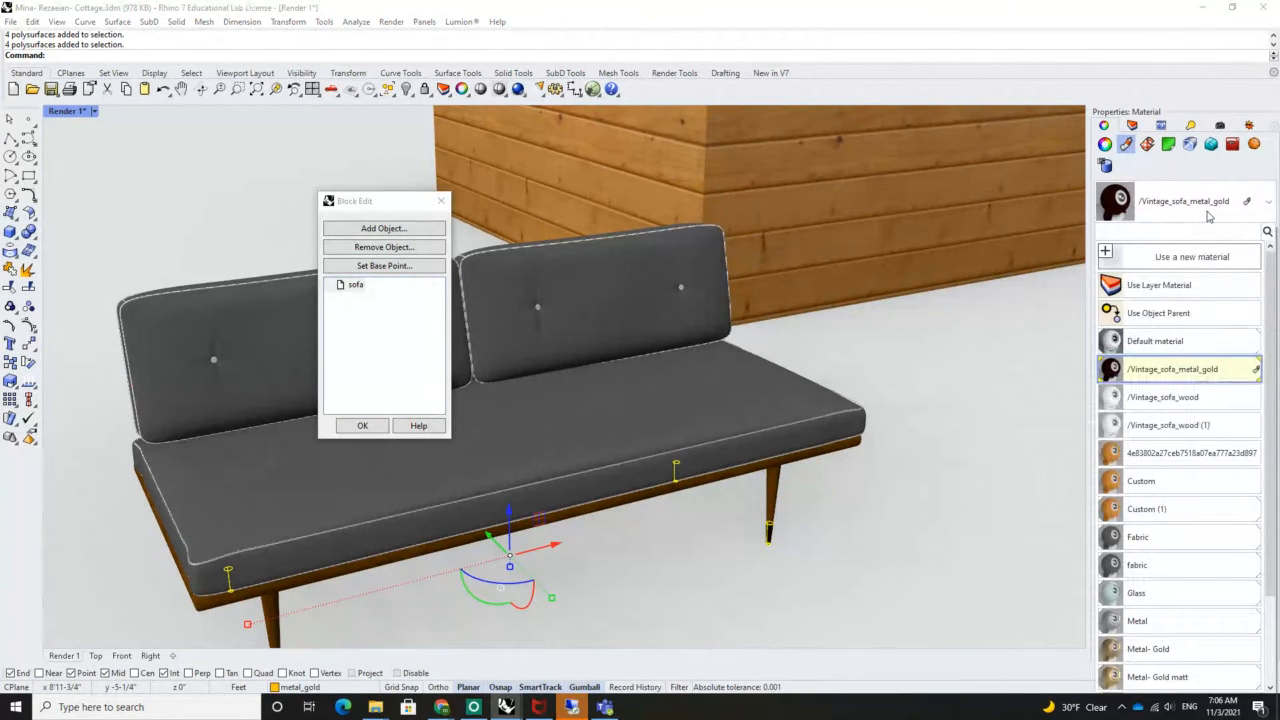
left_click(1157, 677)
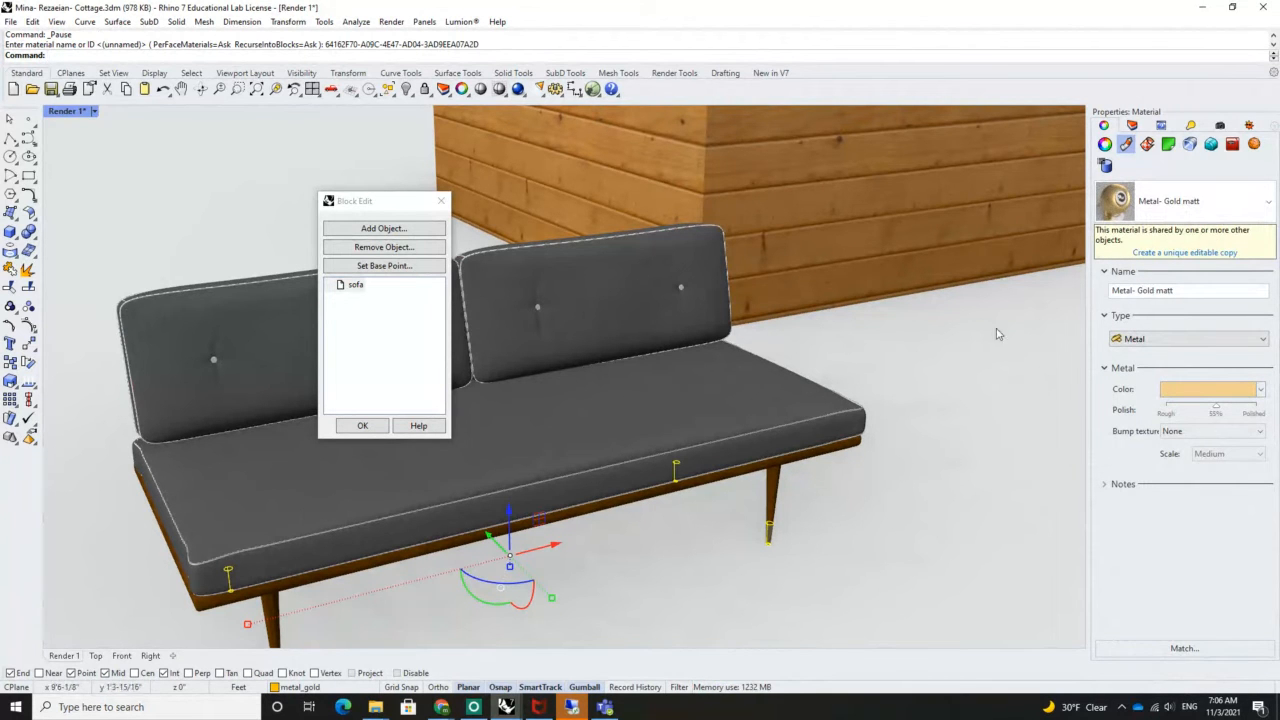
left_click(848, 579)
scroll(842, 484, "down", 6)
scroll(767, 515, "up", 6)
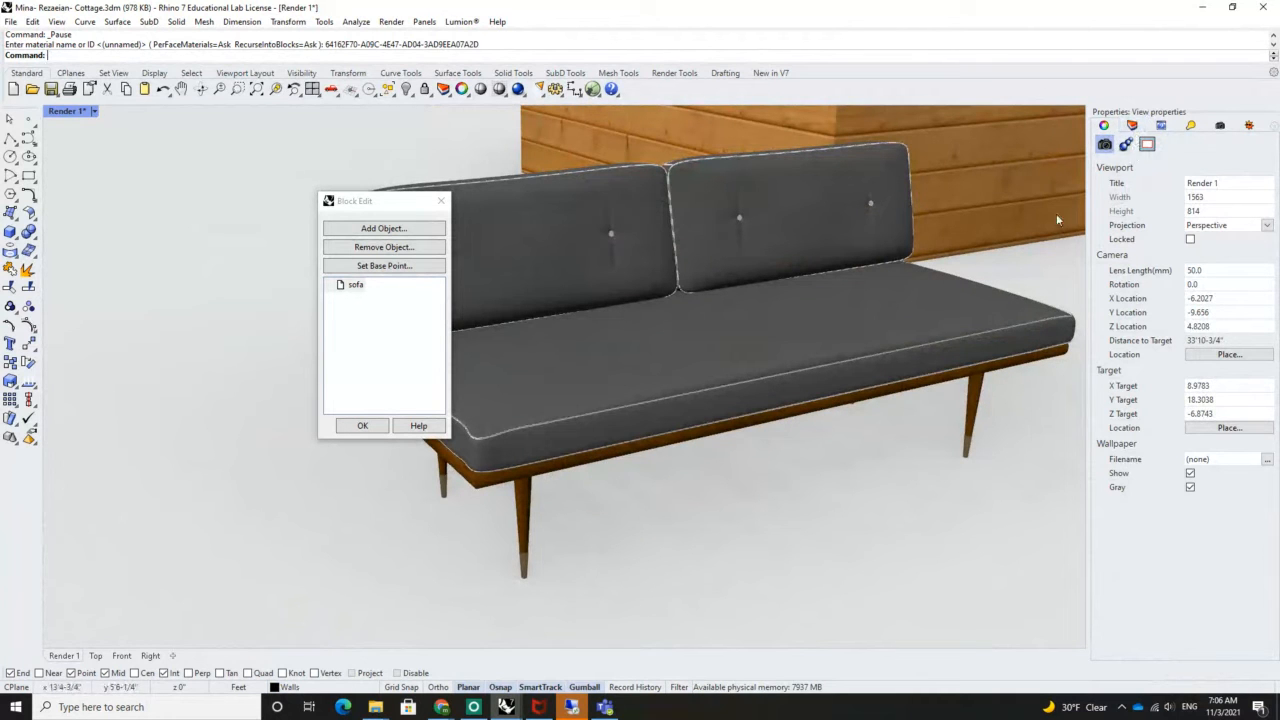
Make the fabric_border layer current and select all of its objects
left_click(1134, 124)
left_click(1150, 303)
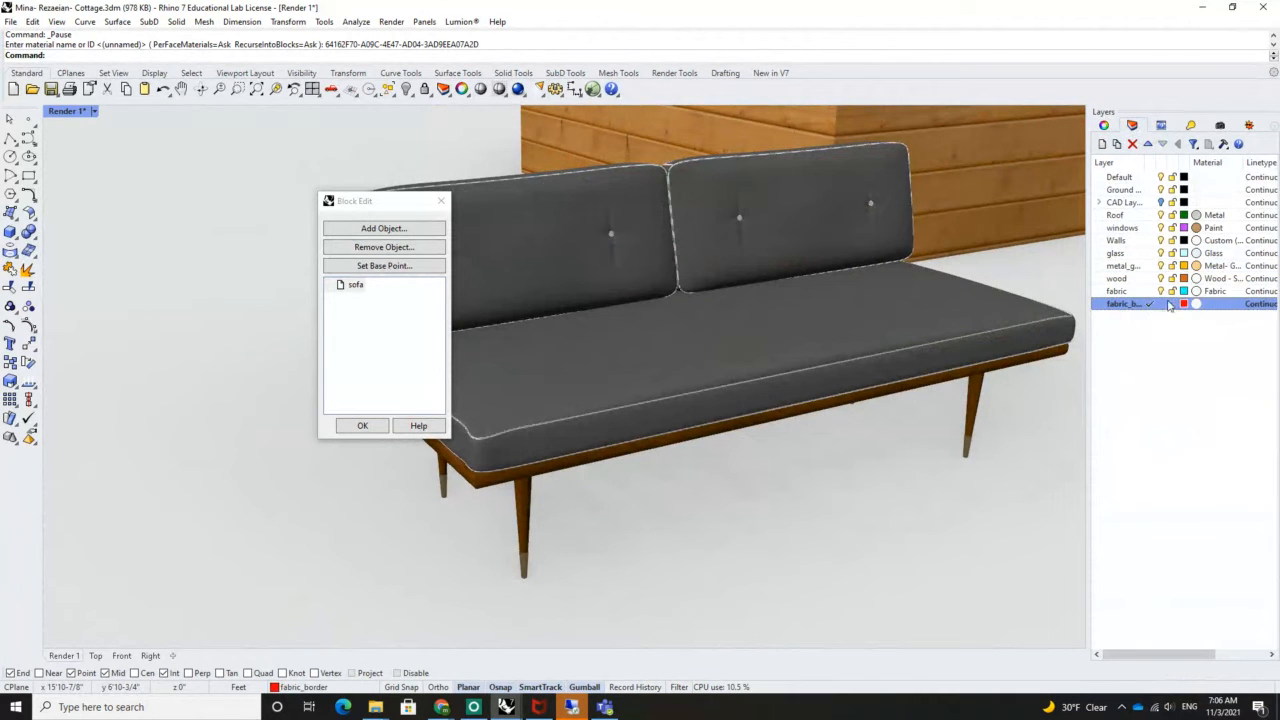
right_click(1148, 306)
left_click(1185, 510)
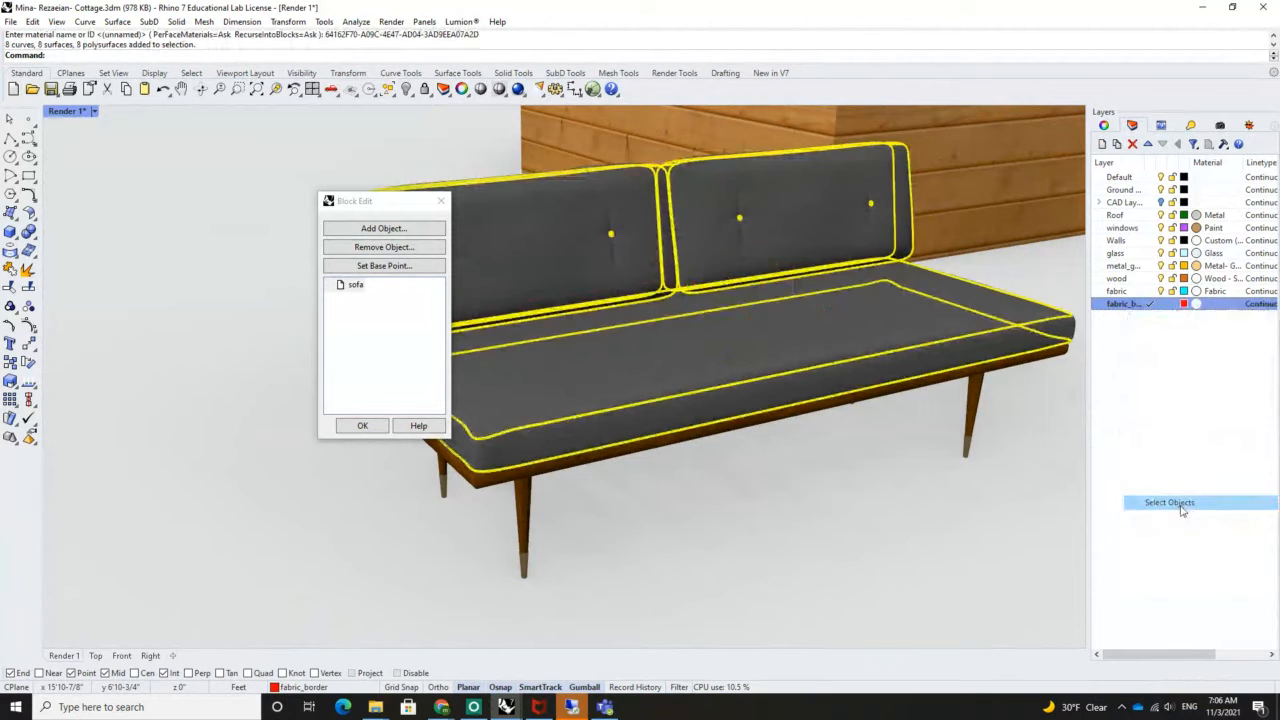
Set the layer material of the fabric_border layer to the lowercase "fabric" material
left_click(1197, 304)
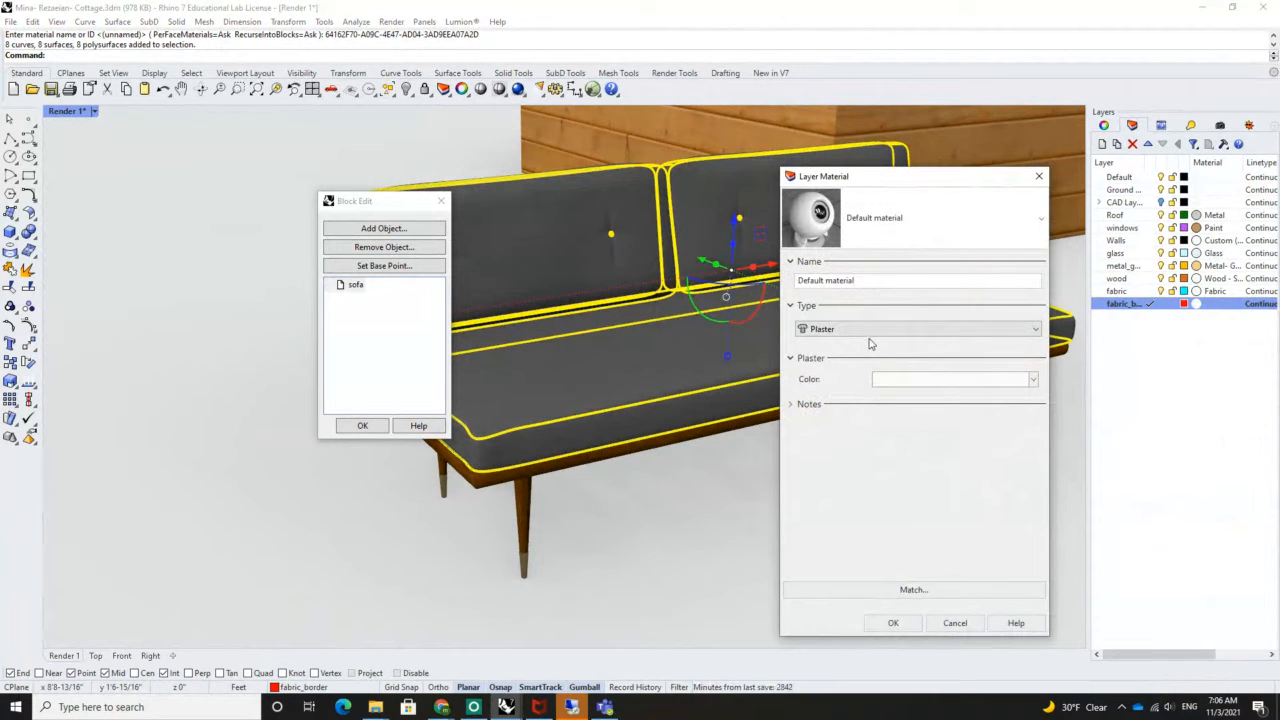
left_click(912, 233)
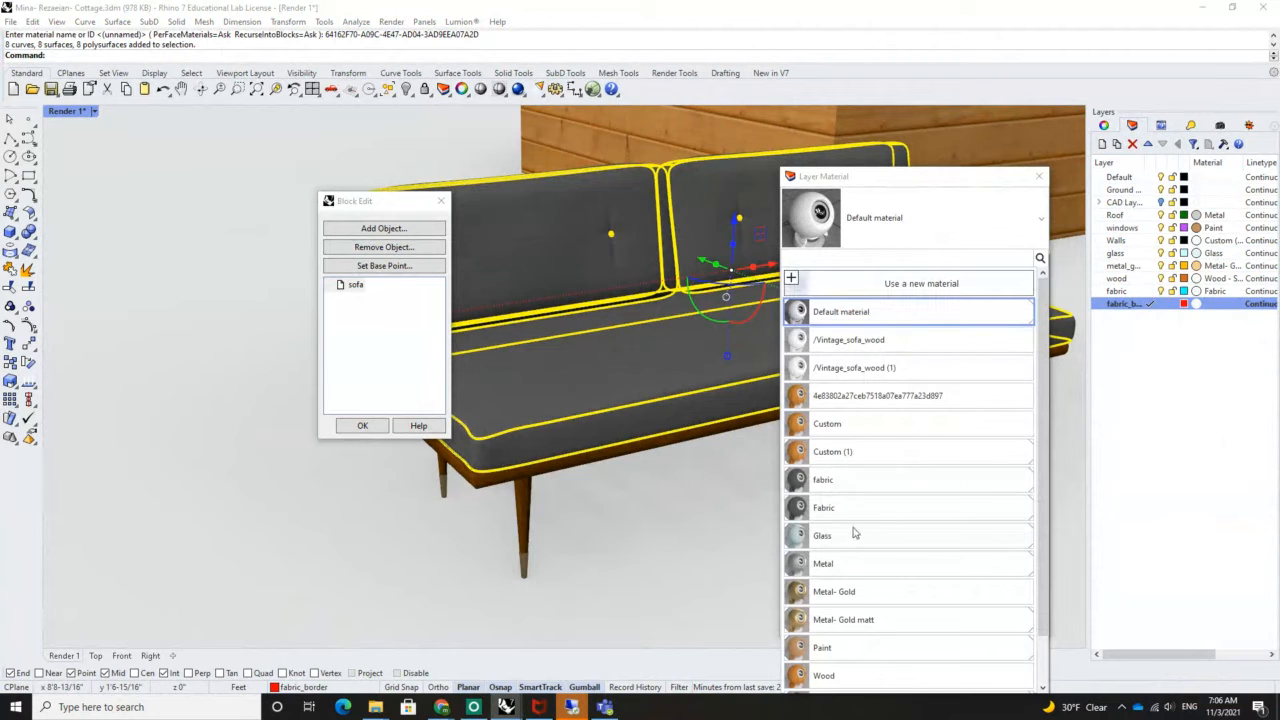
left_click(835, 480)
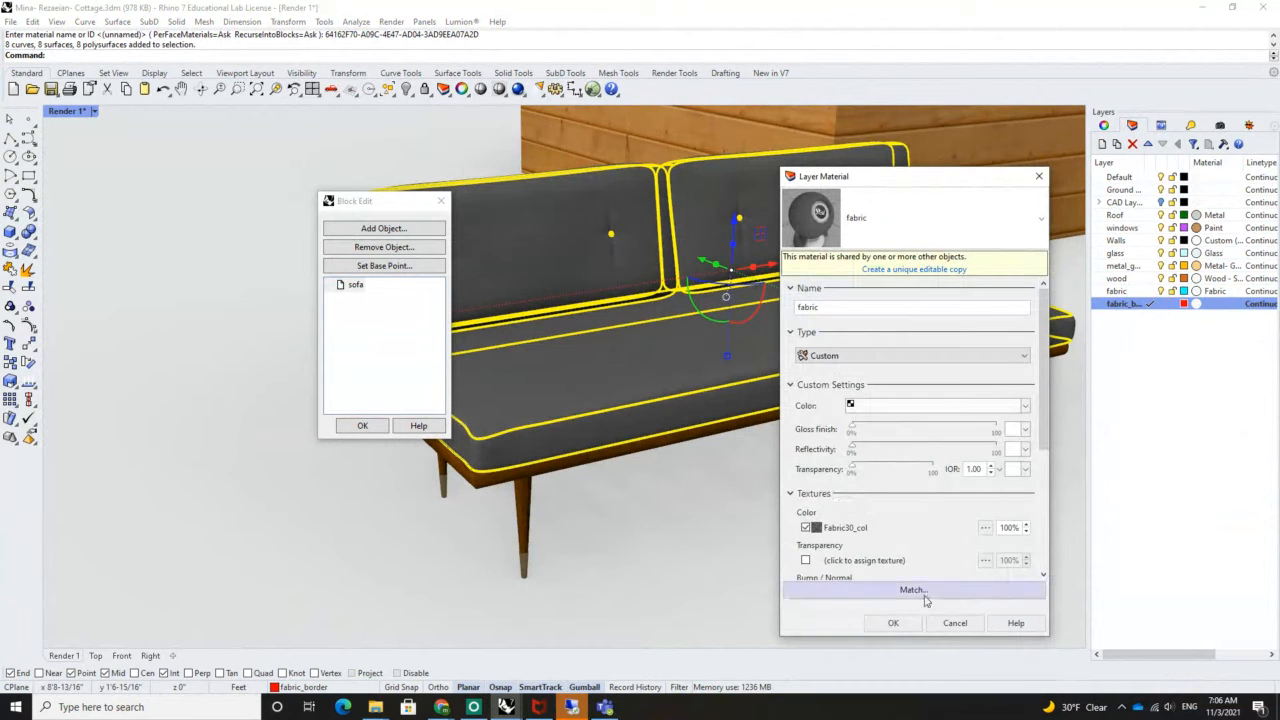
left_click(894, 622)
left_click(1205, 418)
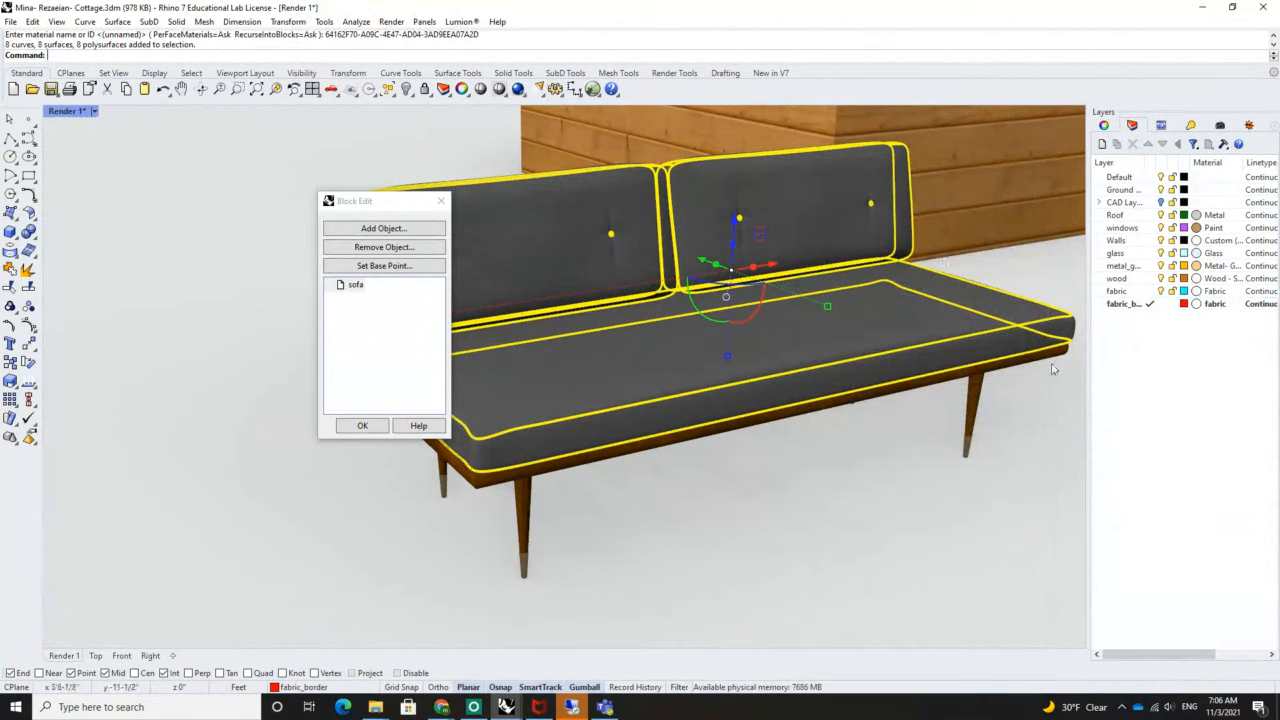
Deselect the border parts, inspect the cushion piping up close, and reselect all objects on the fabric_border layer
left_click(1037, 260)
scroll(833, 401, "down", 6)
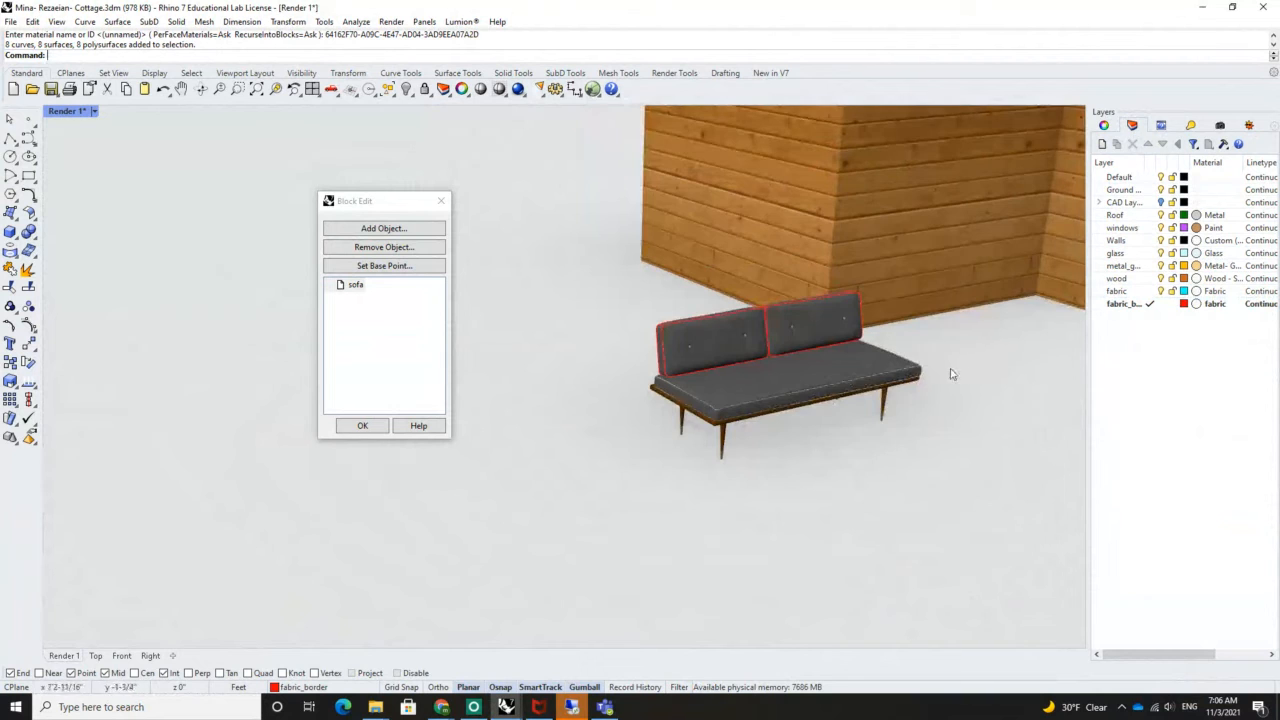
scroll(895, 365, "up", 6)
scroll(893, 370, "down", 2)
left_click(893, 371)
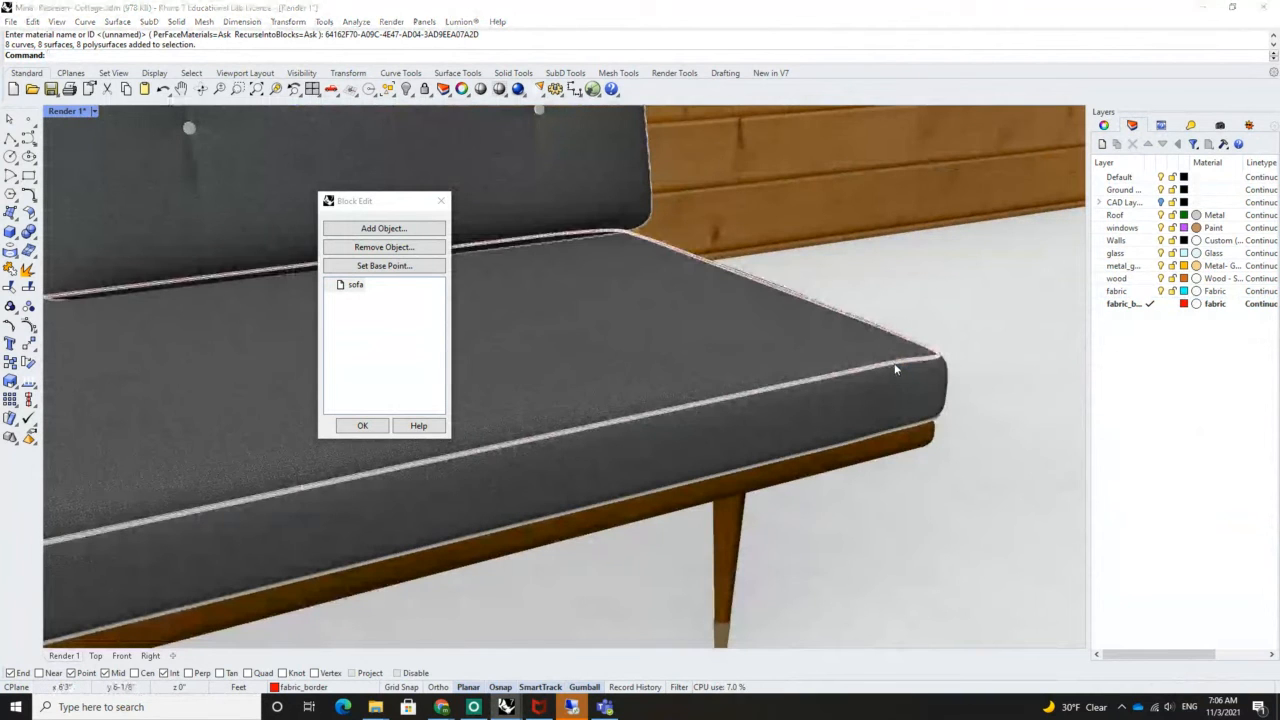
left_click(1120, 303)
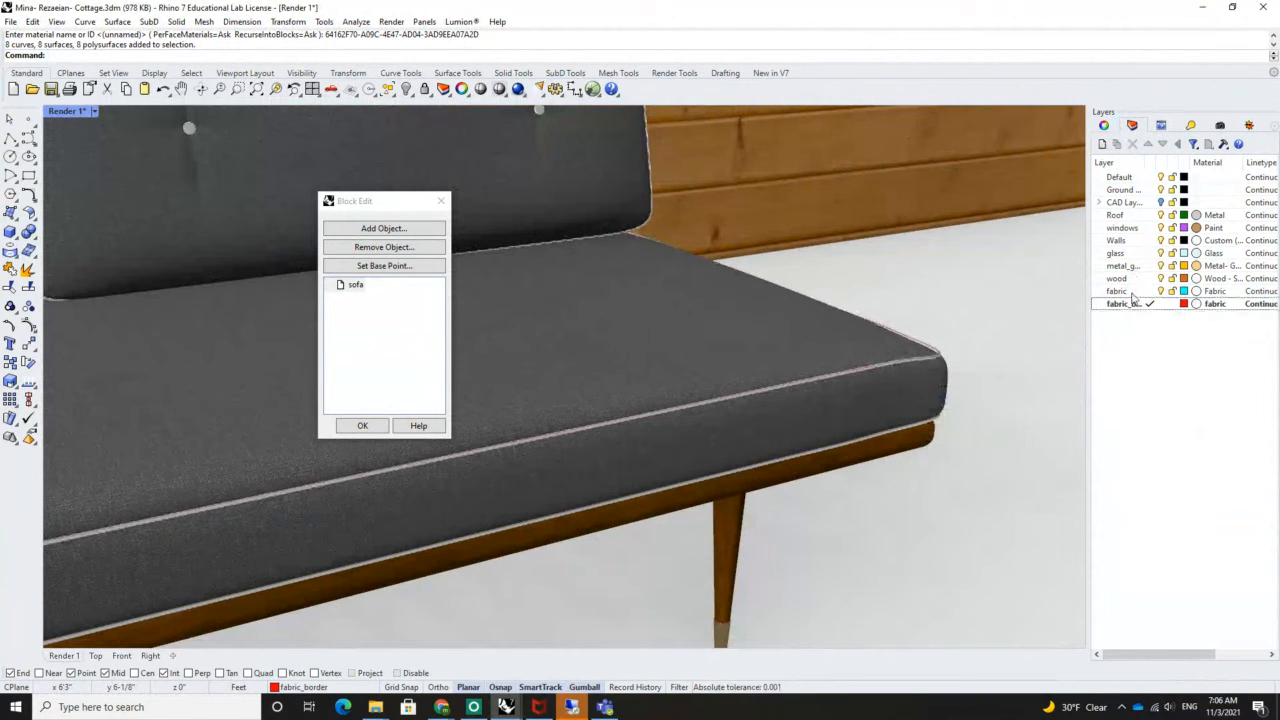
right_click(1122, 304)
left_click(1170, 506)
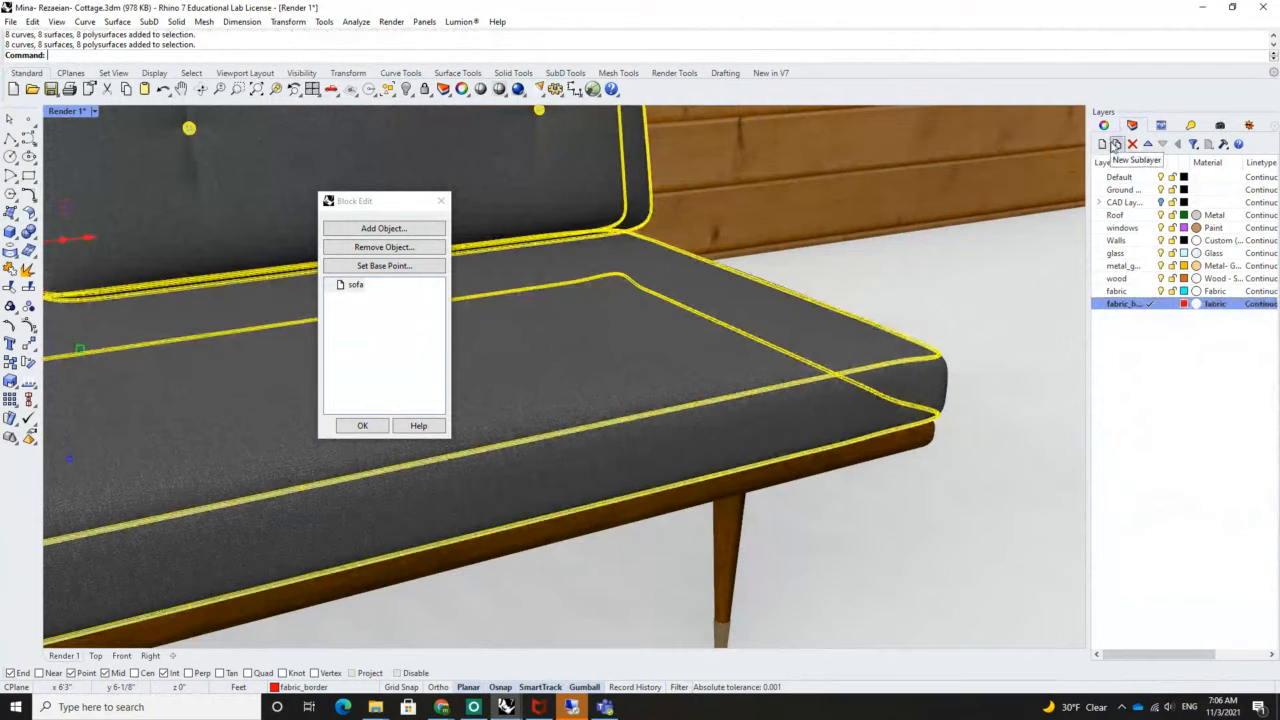
Turn off the Plug-in material option for the selected piping and buttons and assign them the lowercase "fabric" material
left_click(1104, 125)
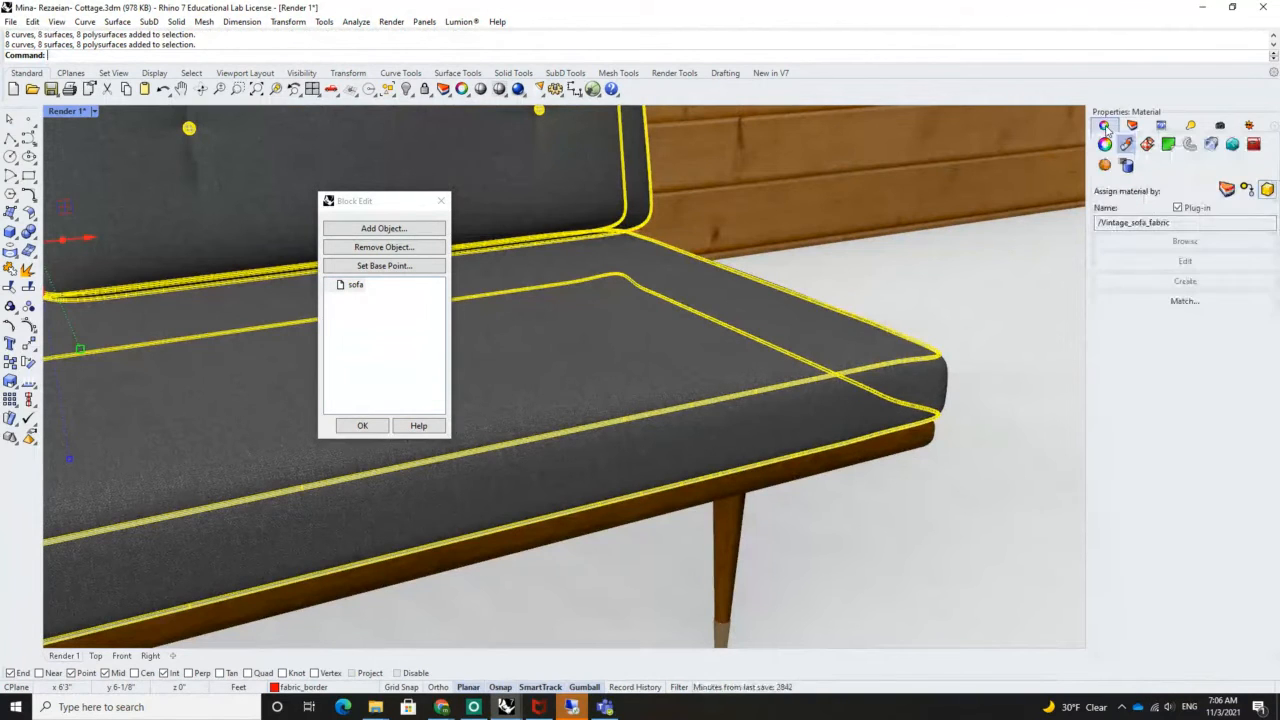
left_click(1177, 208)
left_click(1177, 220)
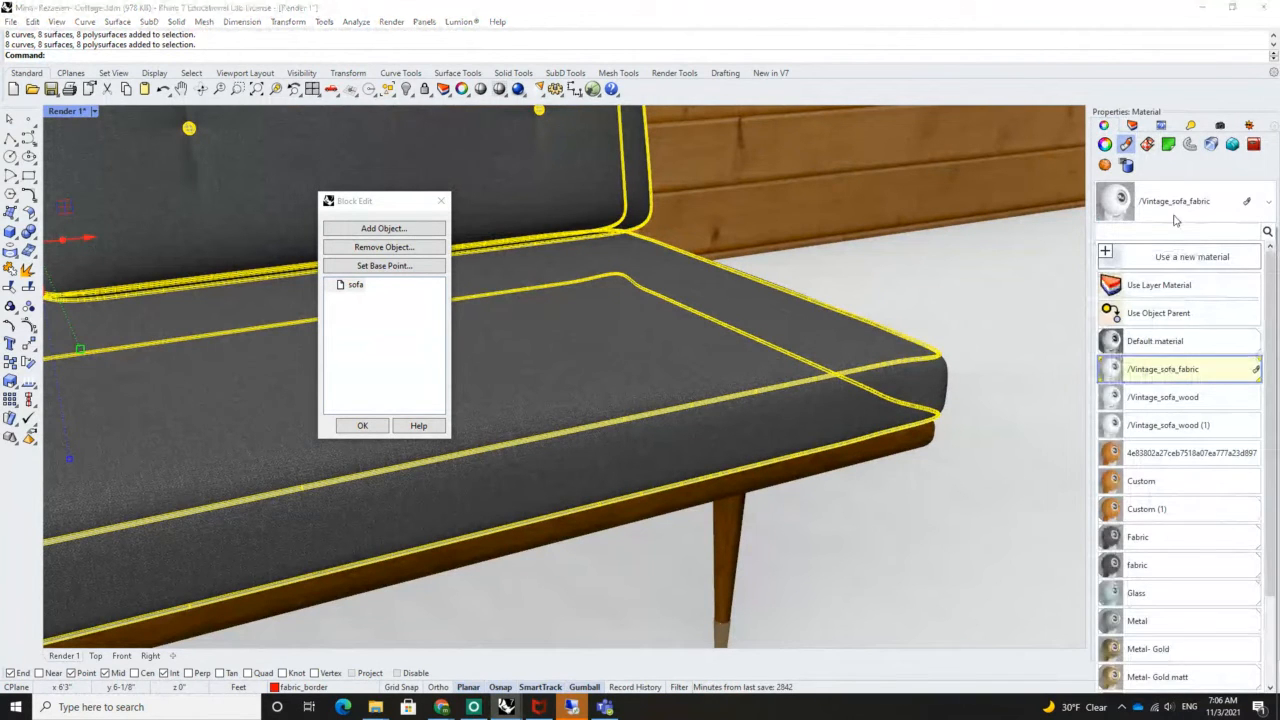
left_click(1150, 572)
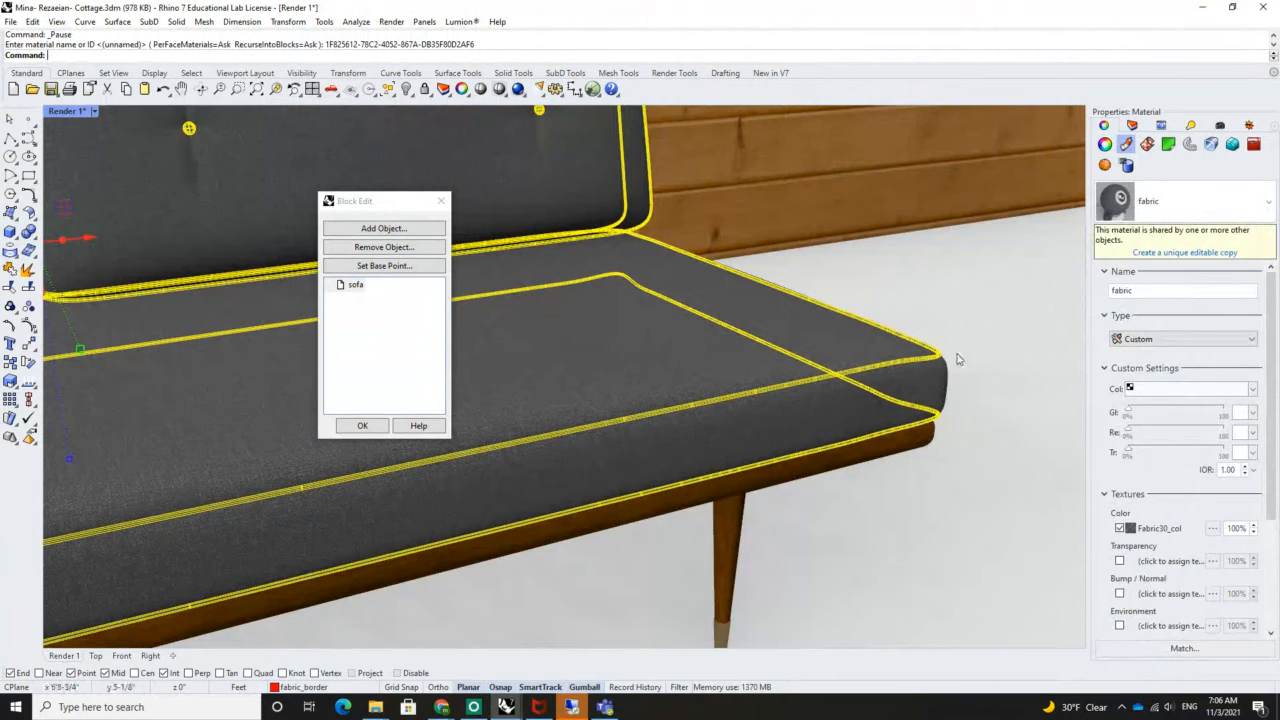
left_click(962, 352)
Finish editing the sofa block and move it along the Y axis in the Top view, away from the cottage wall
scroll(801, 366, "down", 10)
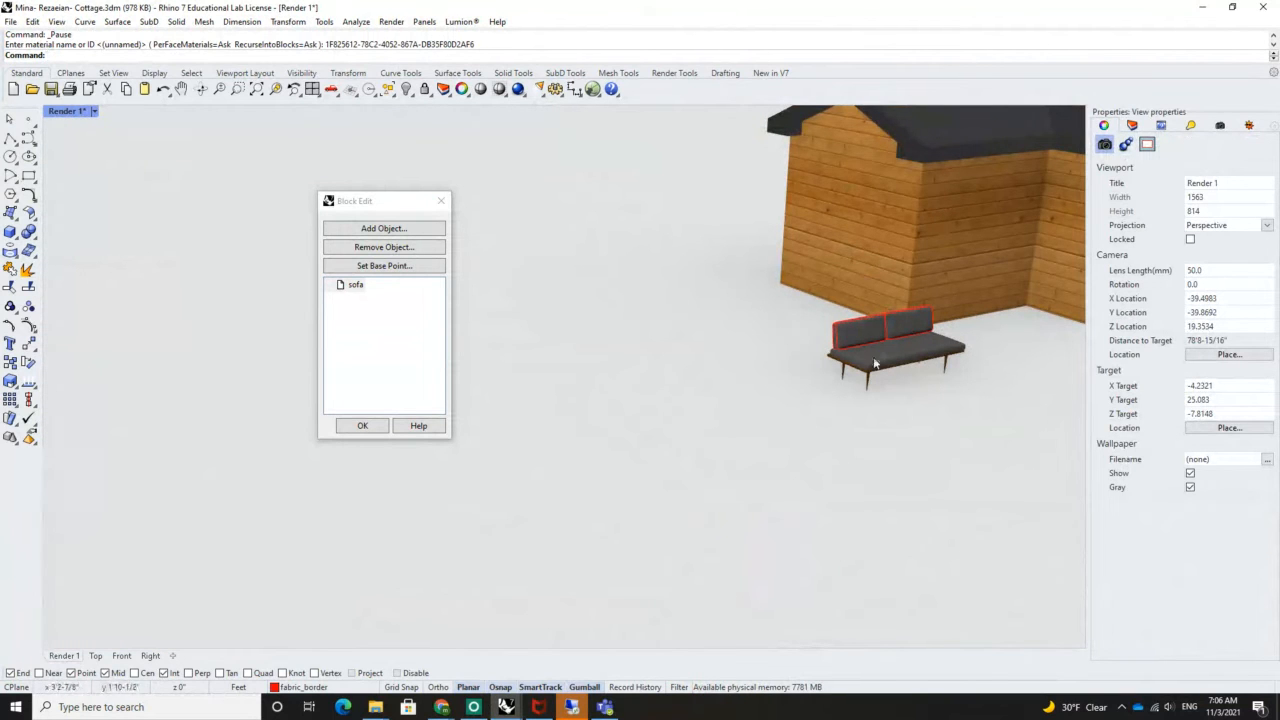
left_click(361, 427)
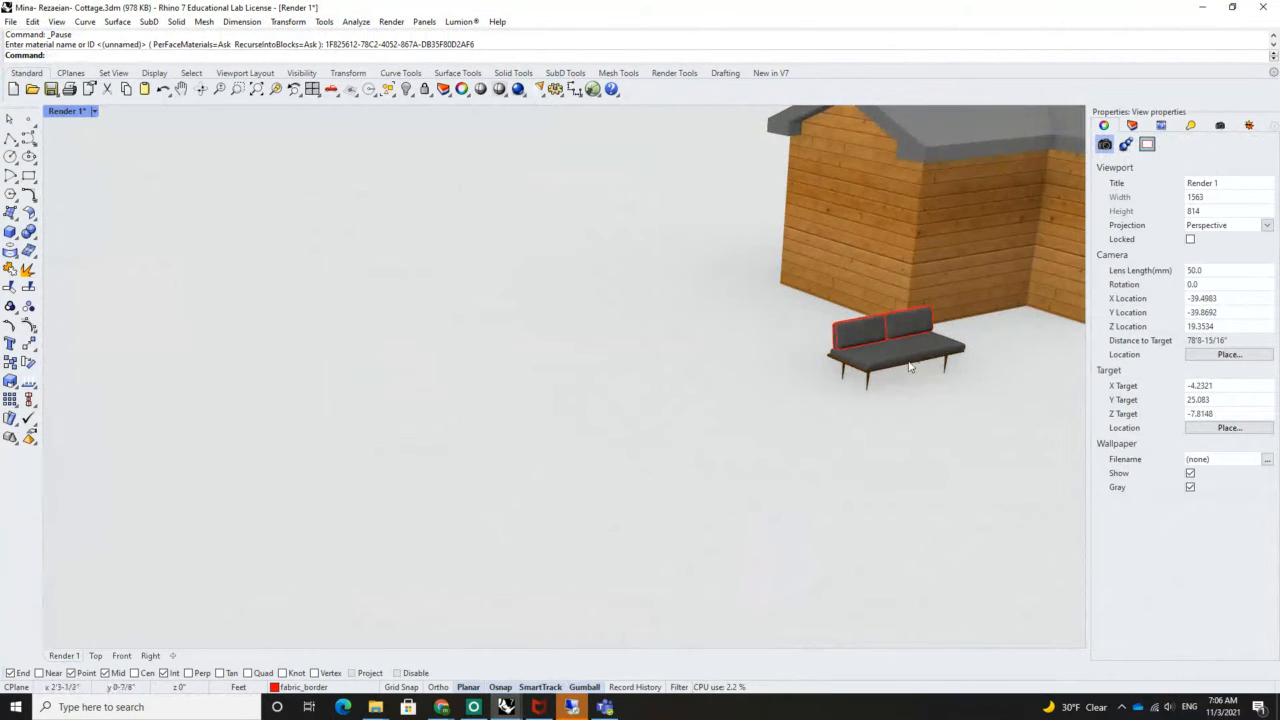
left_click(948, 343)
scroll(850, 320, "up", 3)
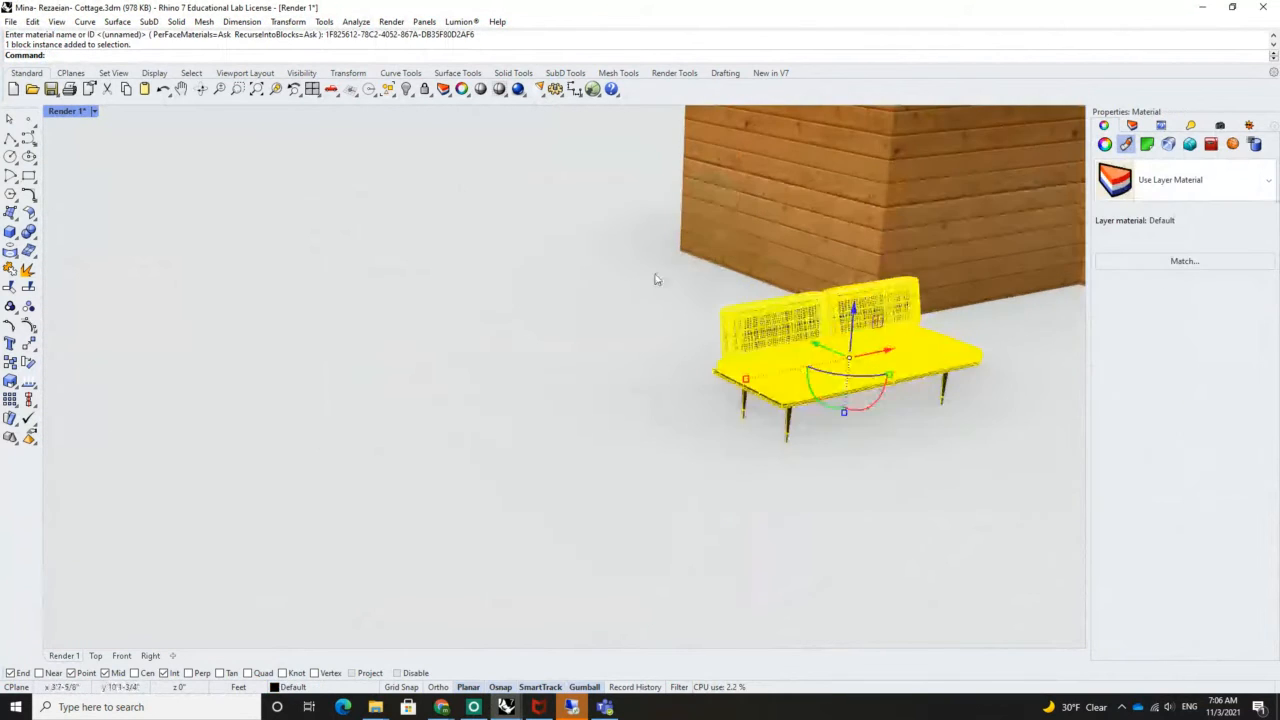
double_click(60, 111)
left_click_drag(115, 237, 115, 292)
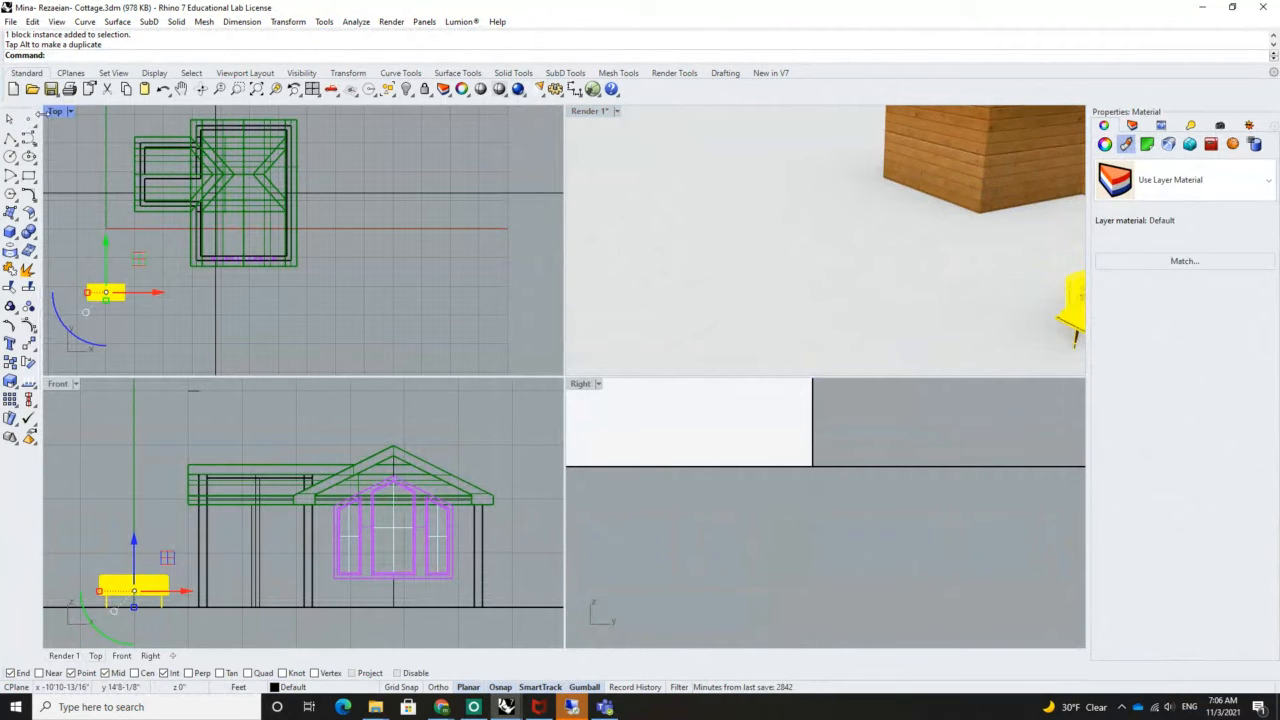
Render a close-up perspective view of the whole sofa to check its materials, and close the render window
double_click(584, 115)
scroll(610, 185, "down", 7)
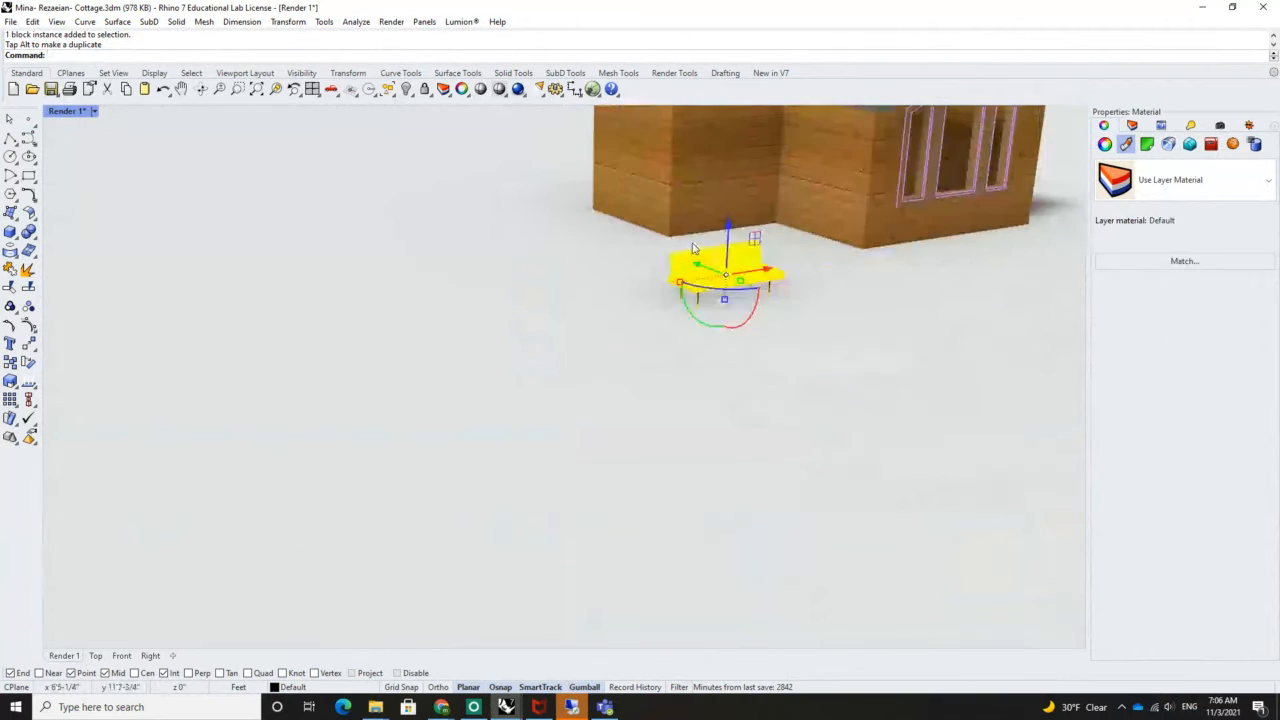
scroll(769, 224, "up", 7)
right_click_drag(833, 277, 820, 240)
left_click(728, 348)
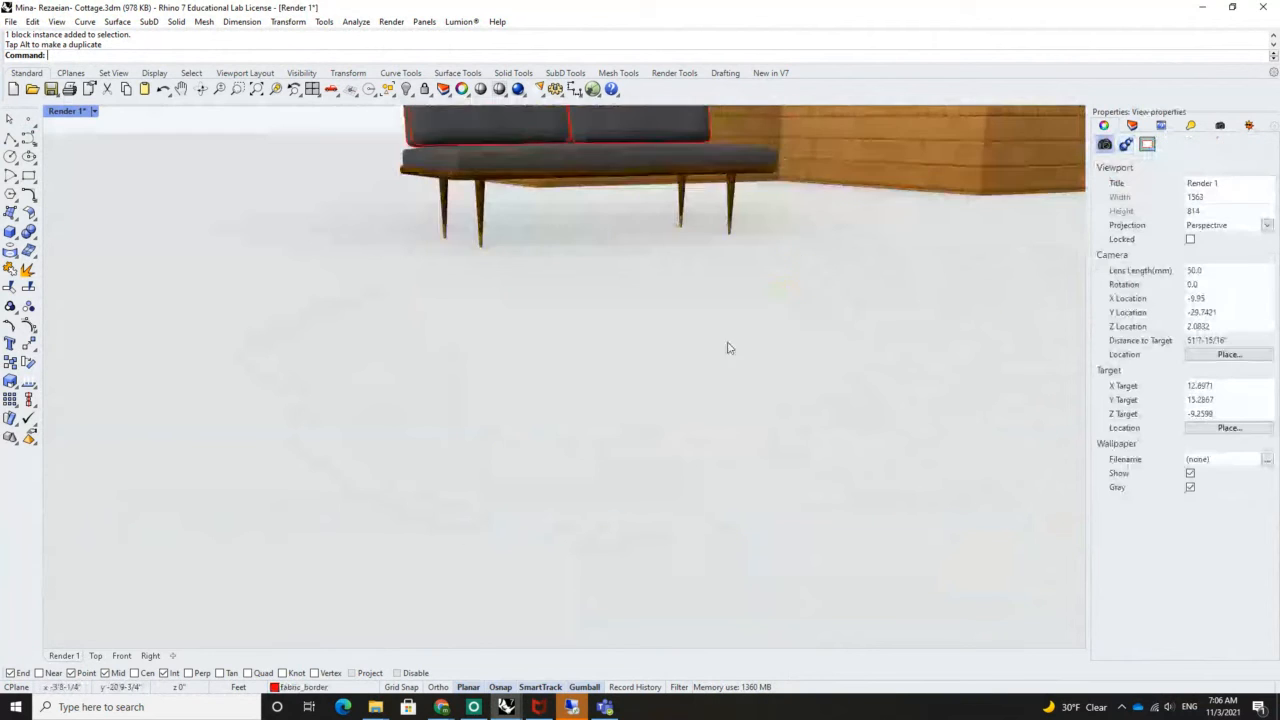
scroll(727, 345, "down", 7)
scroll(692, 235, "up", 7)
scroll(655, 274, "up", 3)
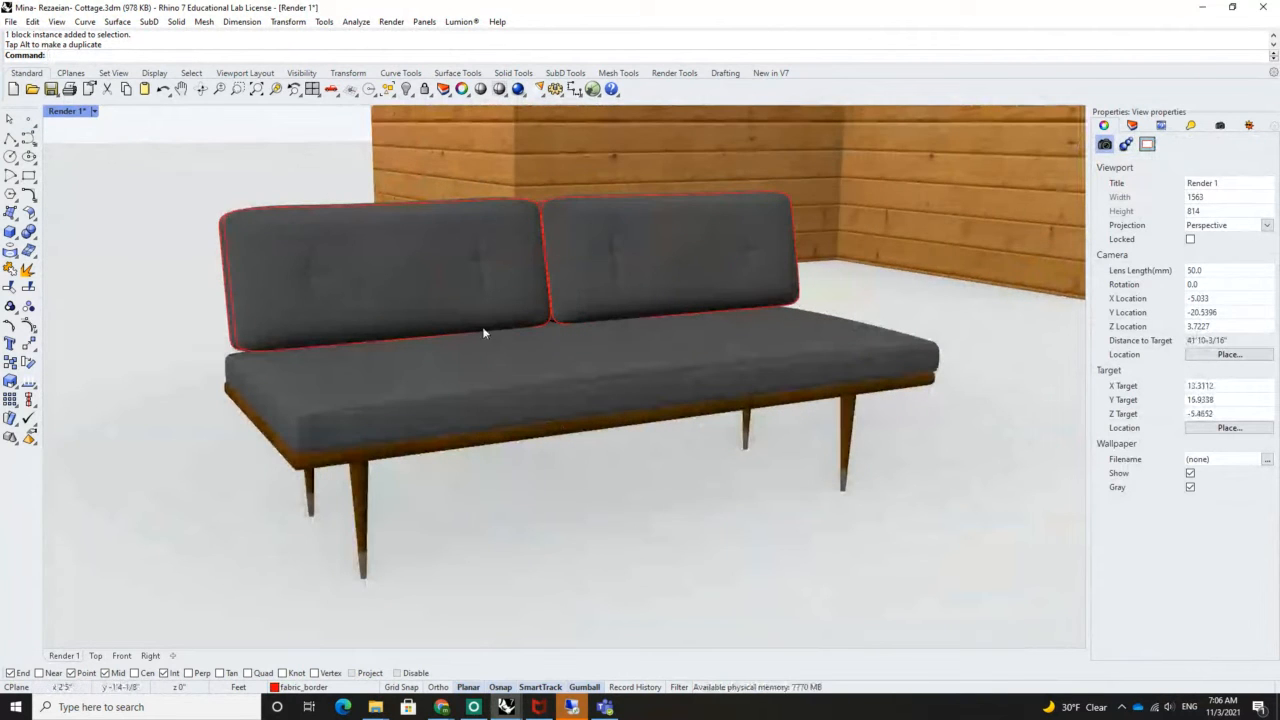
left_click(517, 89)
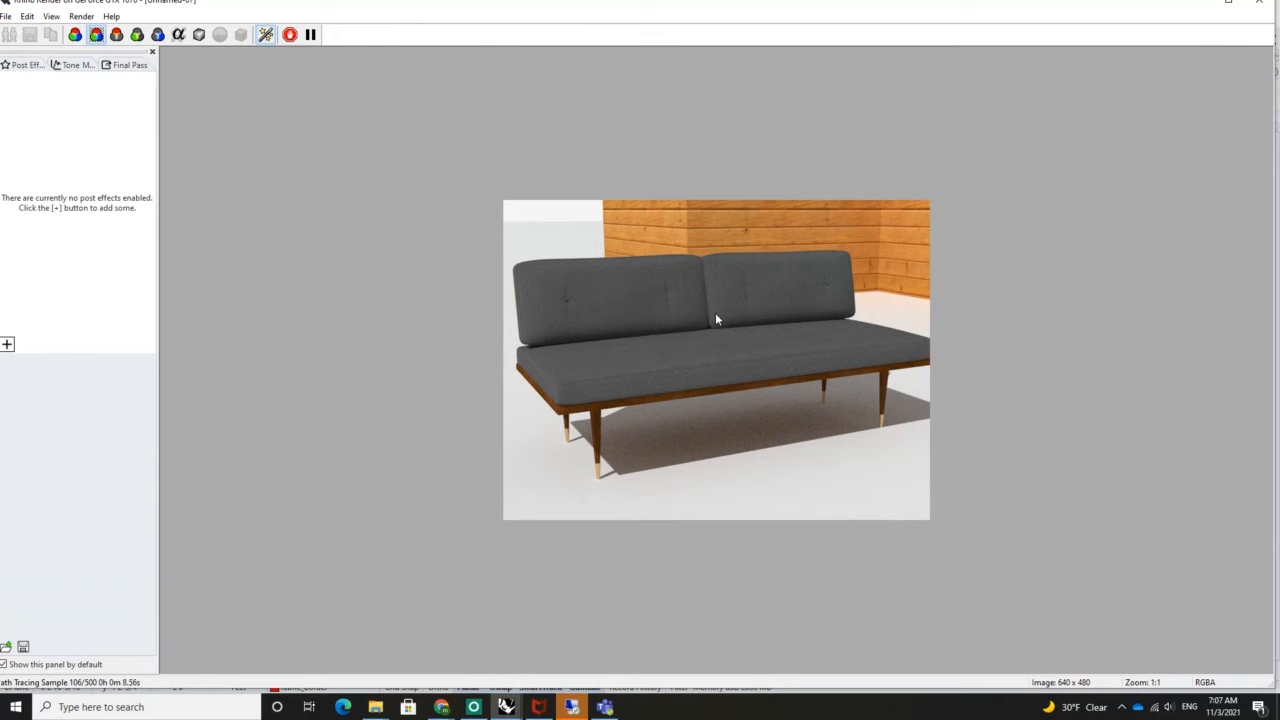
left_click(1254, 10)
Move the sofa block in the Top view into the cottage's main room, near the back wall opposite the large window
left_click(706, 386)
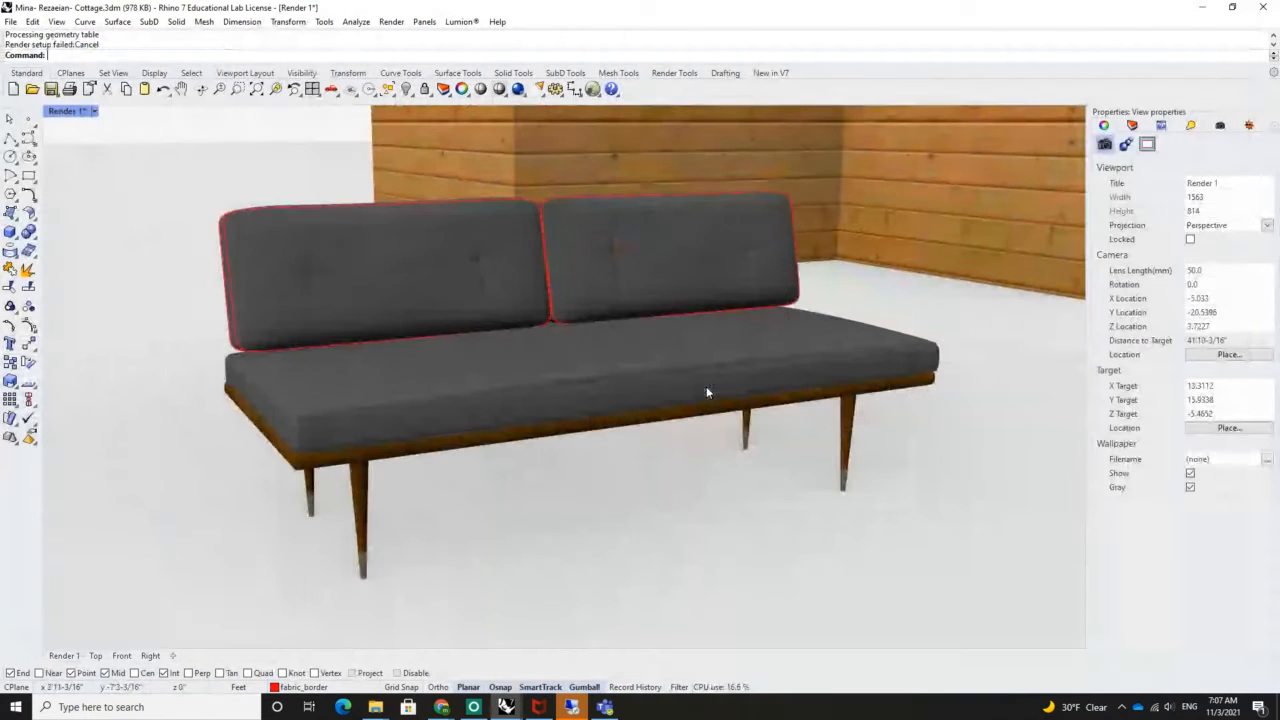
left_click(706, 389)
double_click(54, 112)
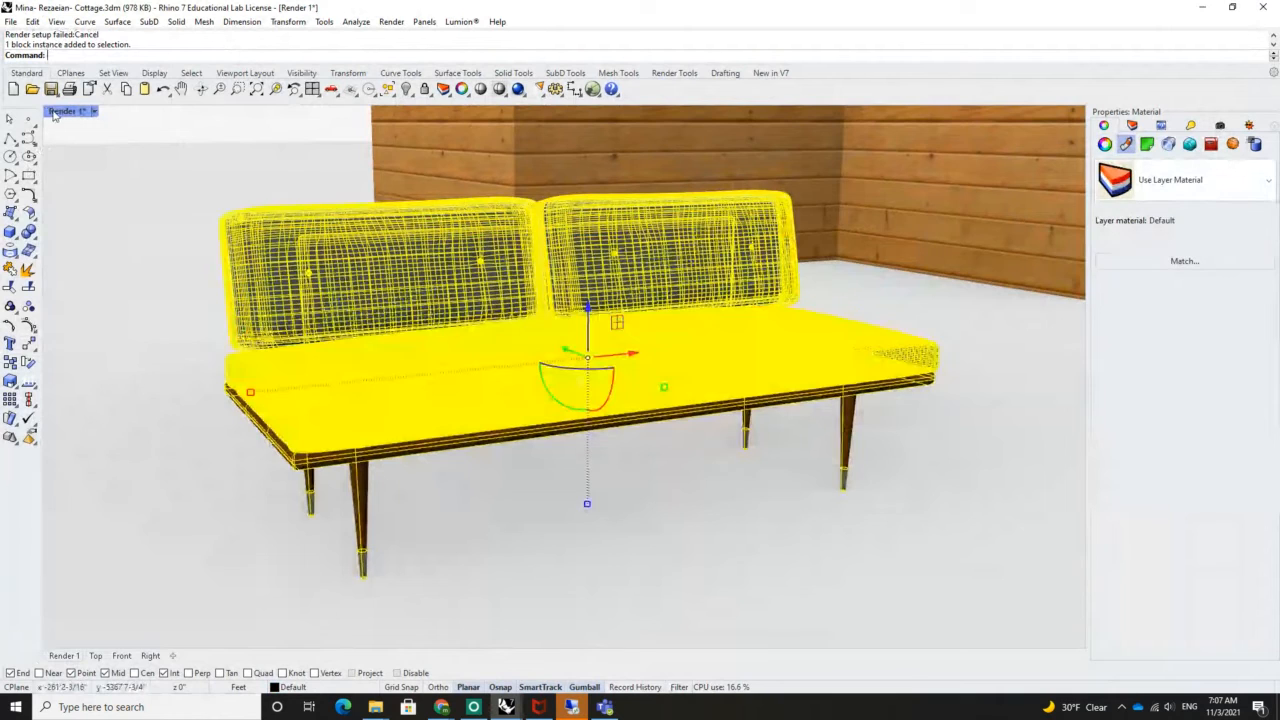
double_click(54, 112)
left_click_drag(168, 424, 172, 203)
left_click(170, 484)
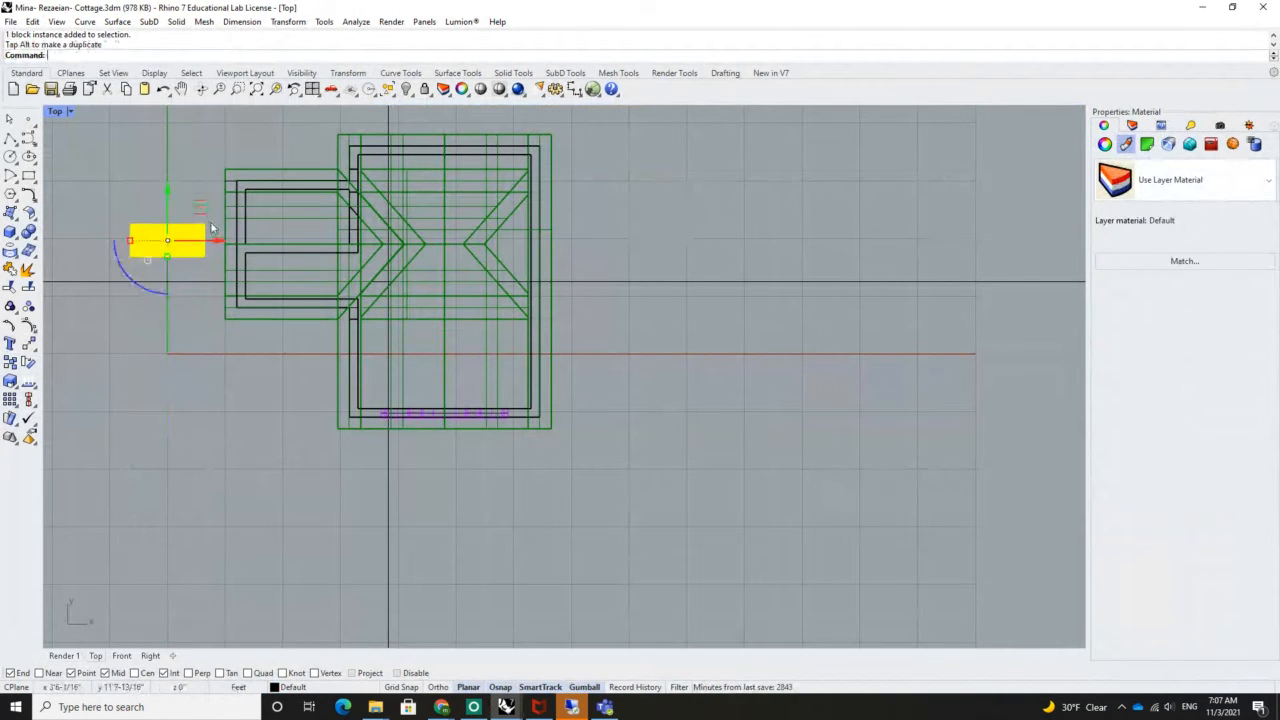
left_click_drag(212, 240, 466, 240)
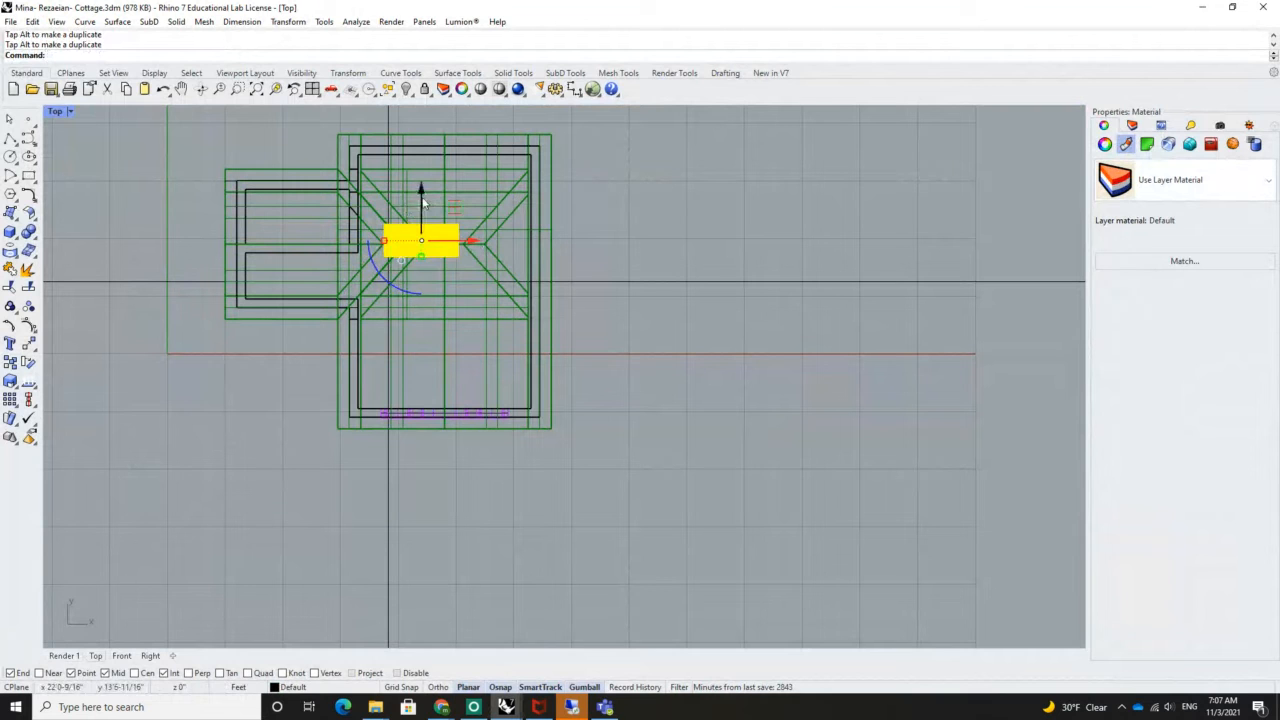
left_click_drag(422, 203, 422, 165)
left_click_drag(470, 204, 502, 204)
left_click_drag(453, 150, 453, 143)
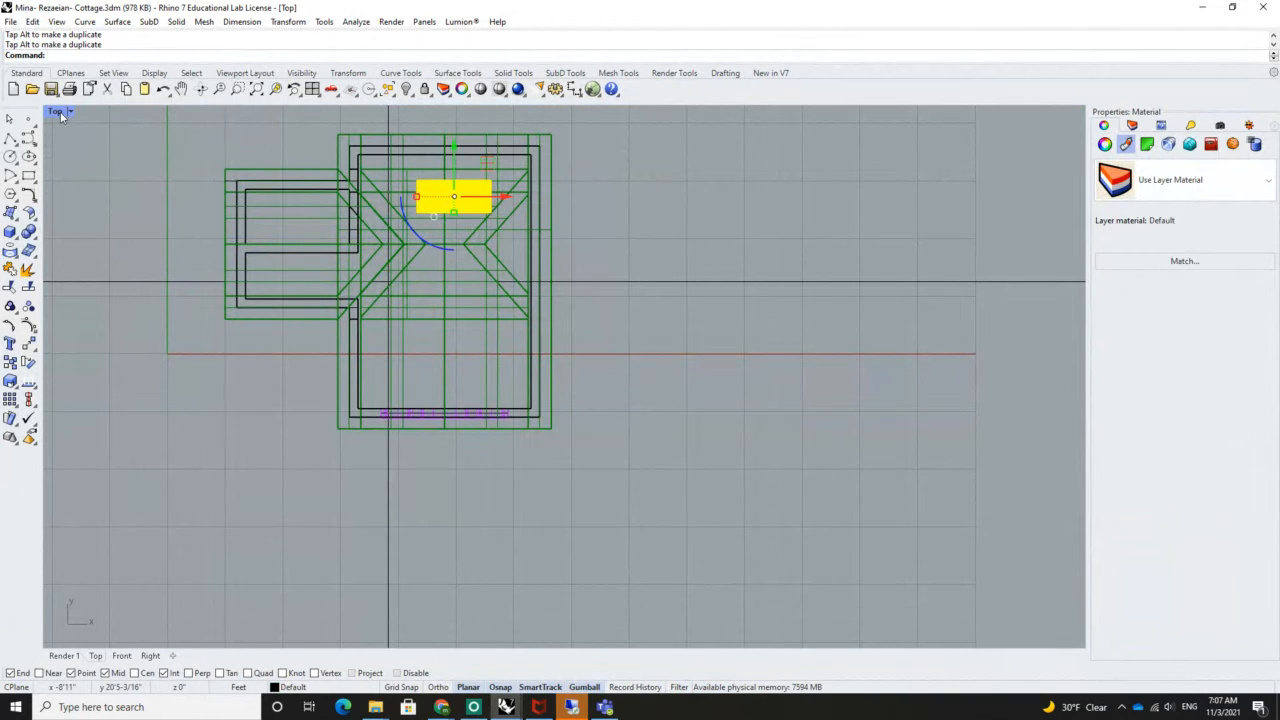
Deselect the sofa and examine its placement against the walls from inside the cottage in the perspective view
double_click(60, 113)
double_click(598, 113)
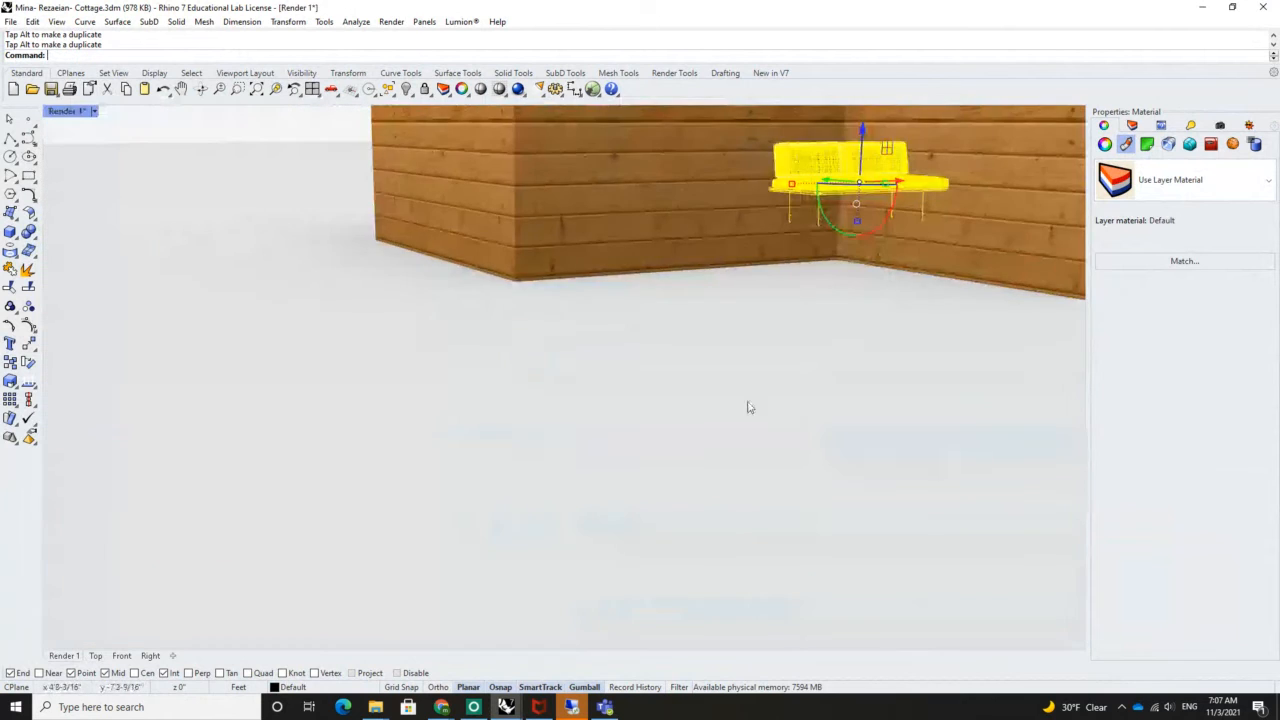
scroll(749, 406, "down", 8)
left_click(714, 486)
right_click_drag(774, 417, 865, 354)
scroll(793, 374, "down", 4)
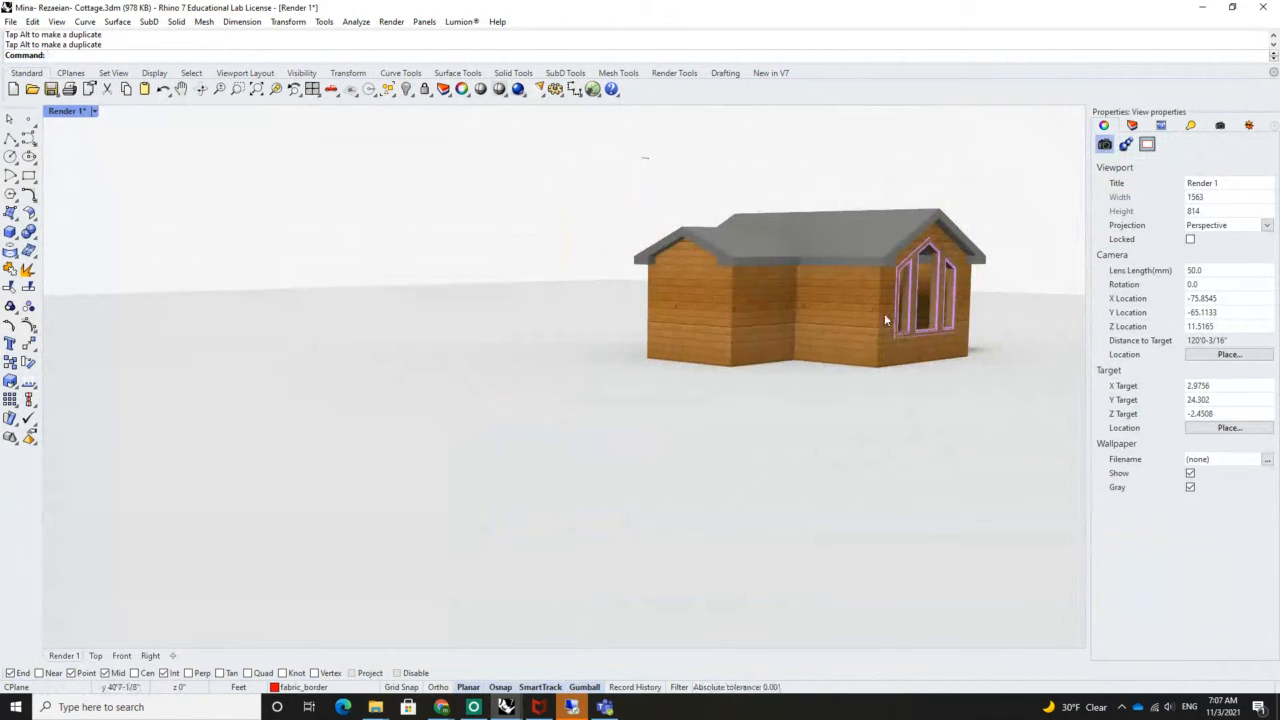
scroll(884, 313, "up", 10)
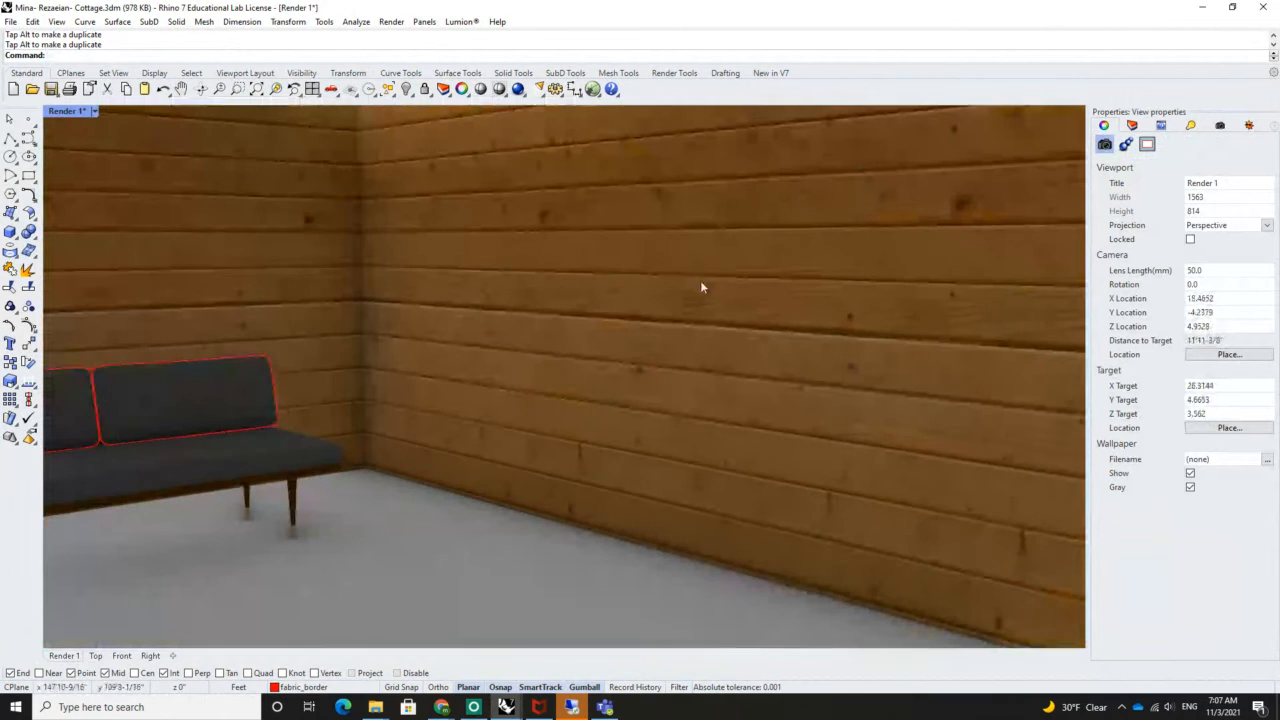
right_click_drag(702, 286, 632, 311)
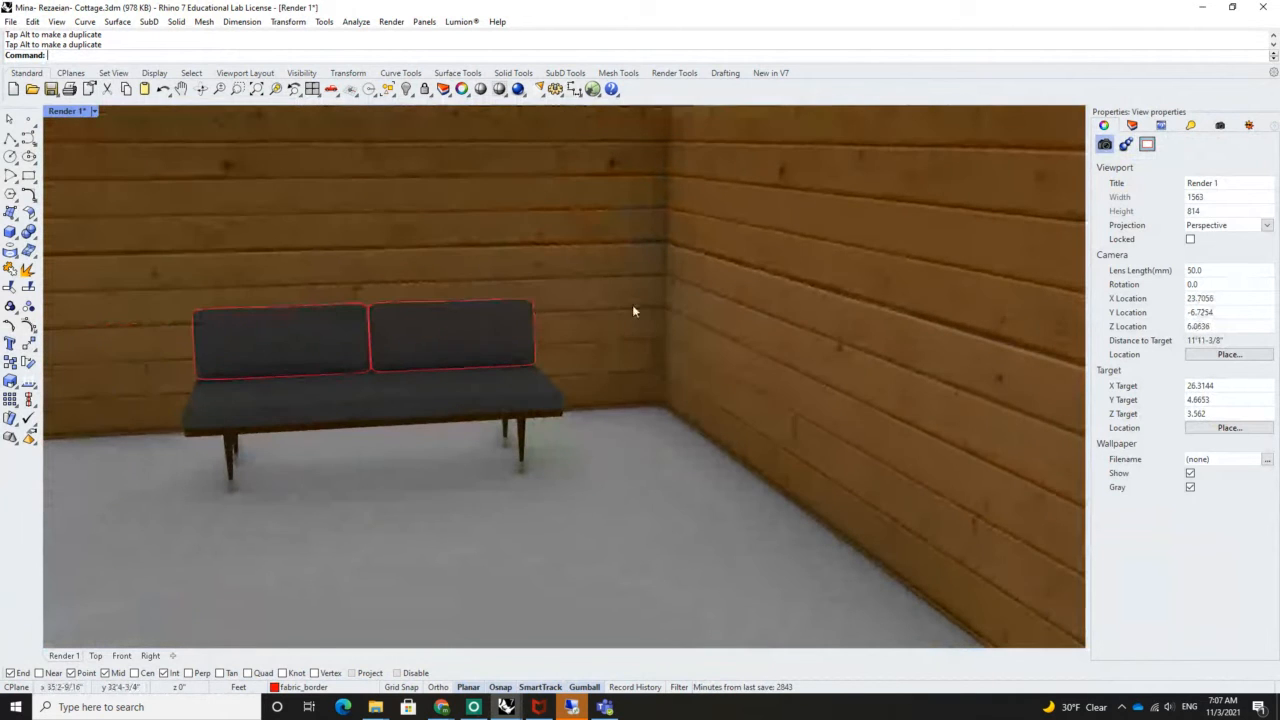
left_click(399, 465)
left_click(388, 448)
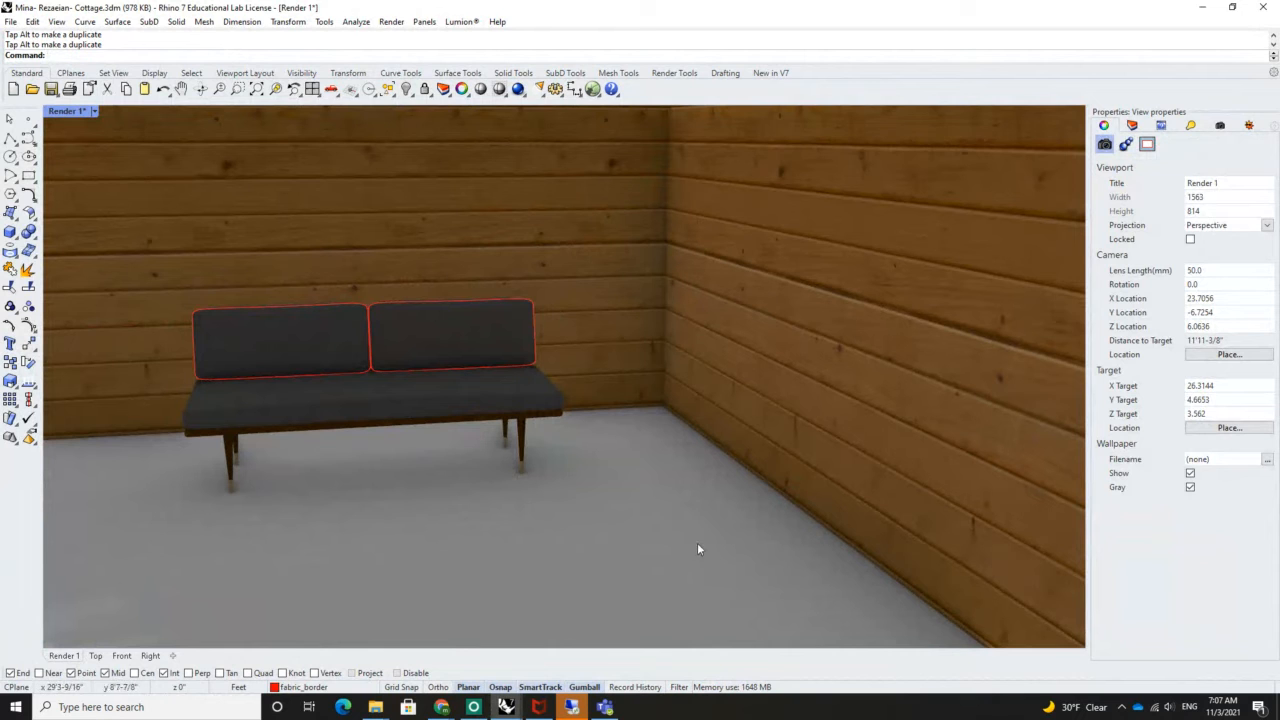
Frame the whole sofa at a low angle beside the room's corner, run a test render, and stop and close it
left_click(181, 89)
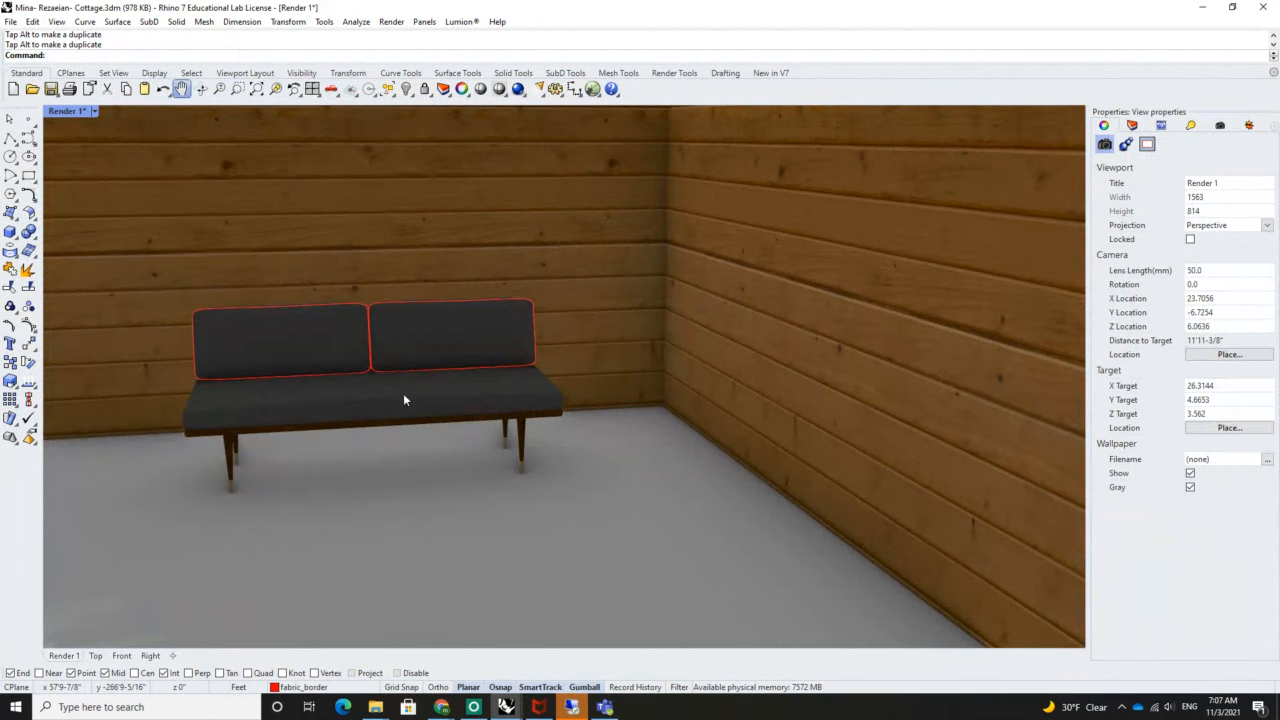
left_click_drag(406, 400, 850, 363)
right_click_drag(814, 370, 826, 331)
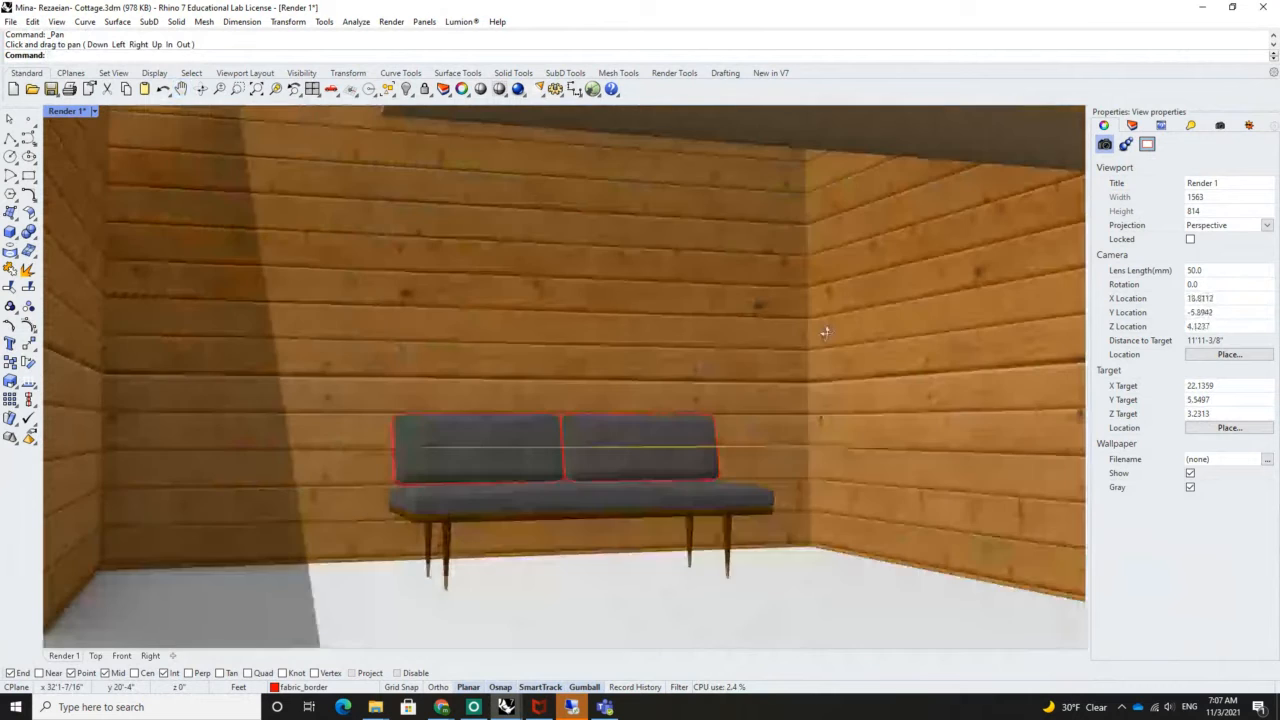
scroll(700, 422, "up", 3)
right_click_drag(697, 415, 458, 428, "shift")
scroll(452, 427, "up", 4)
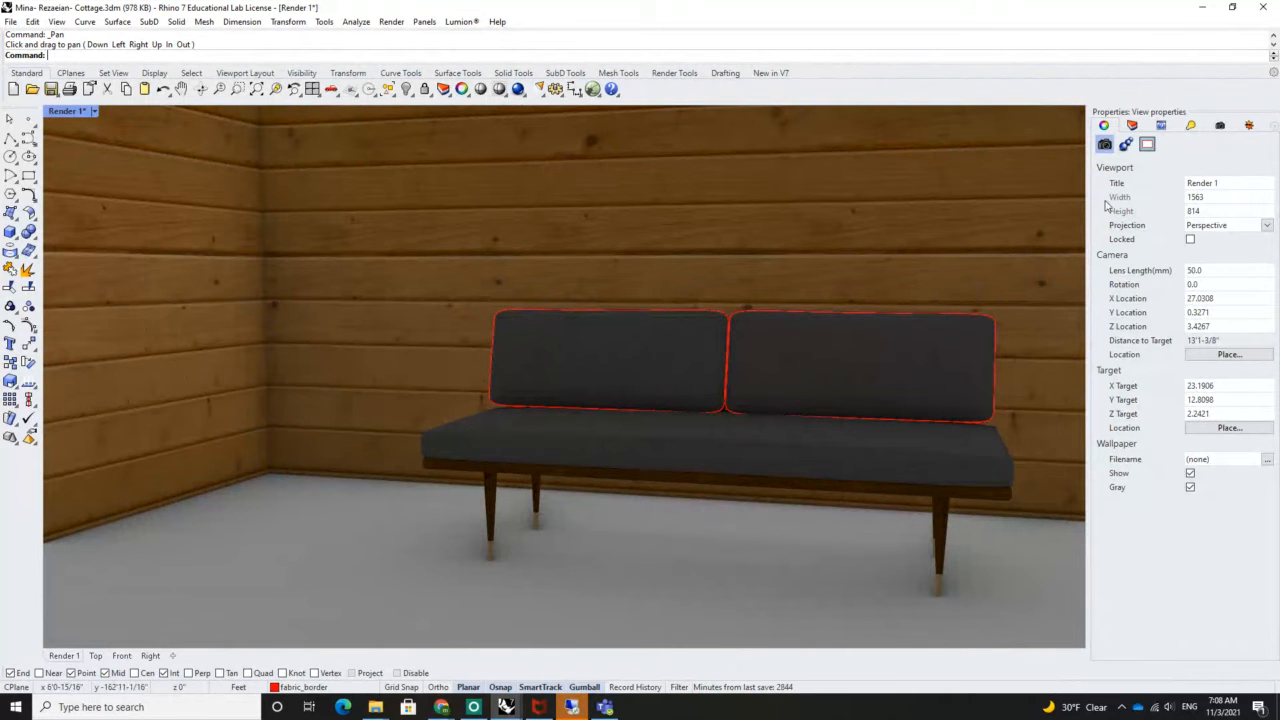
right_click_drag(857, 358, 820, 355)
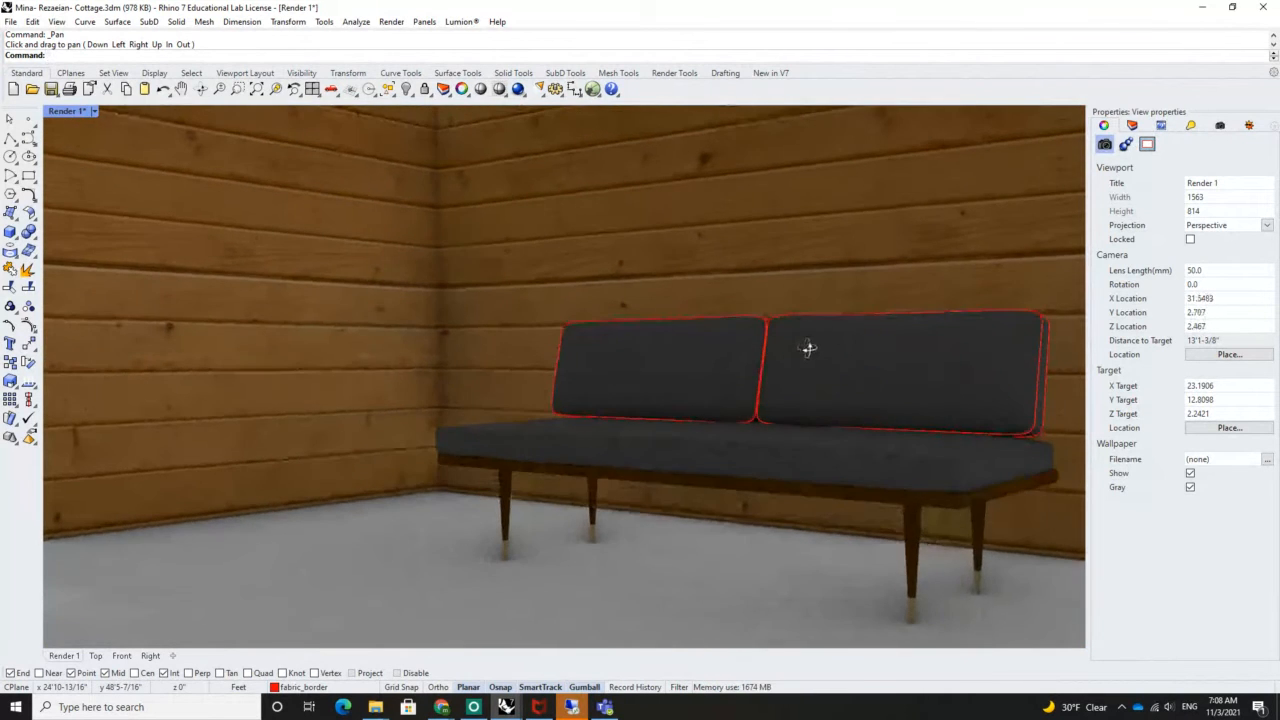
scroll(812, 358, "down", 3)
right_click_drag(712, 379, 748, 385)
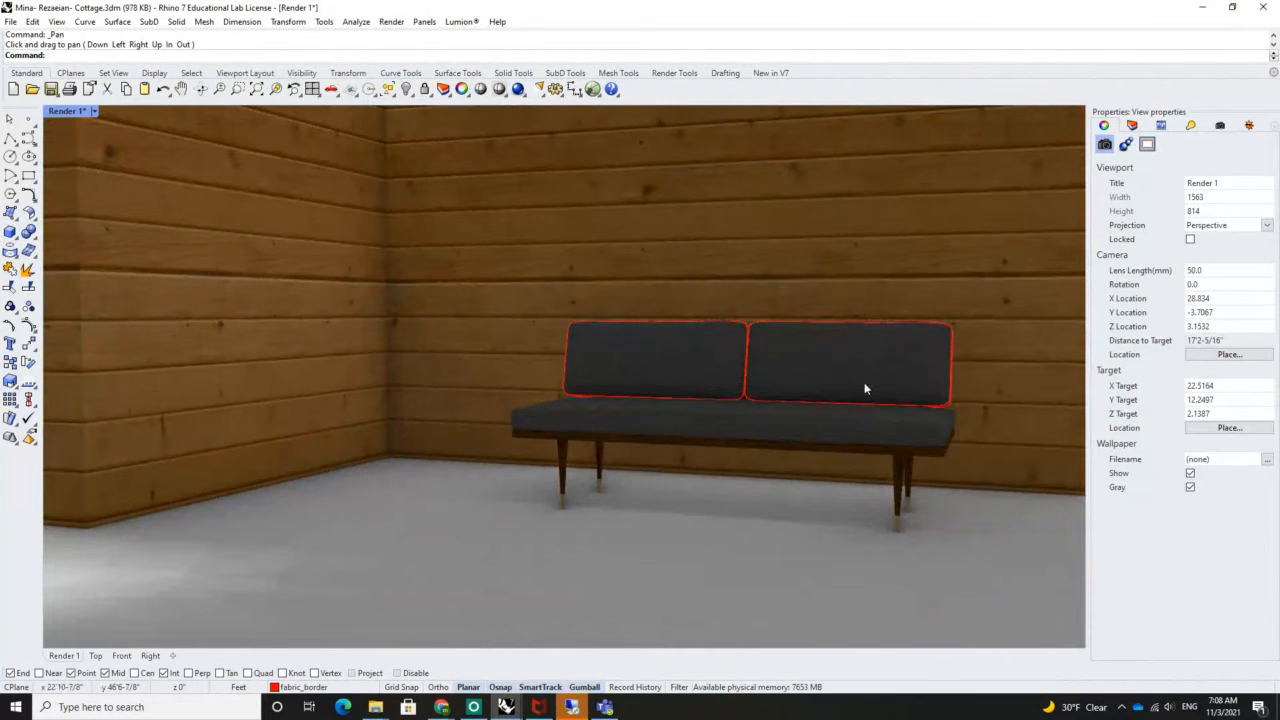
scroll(863, 383, "down", 3)
mouse_move(732, 406)
right_mouse_down()
mouse_move(727, 389)
mouse_move(736, 397)
right_mouse_up()
scroll(737, 396, "up", 1)
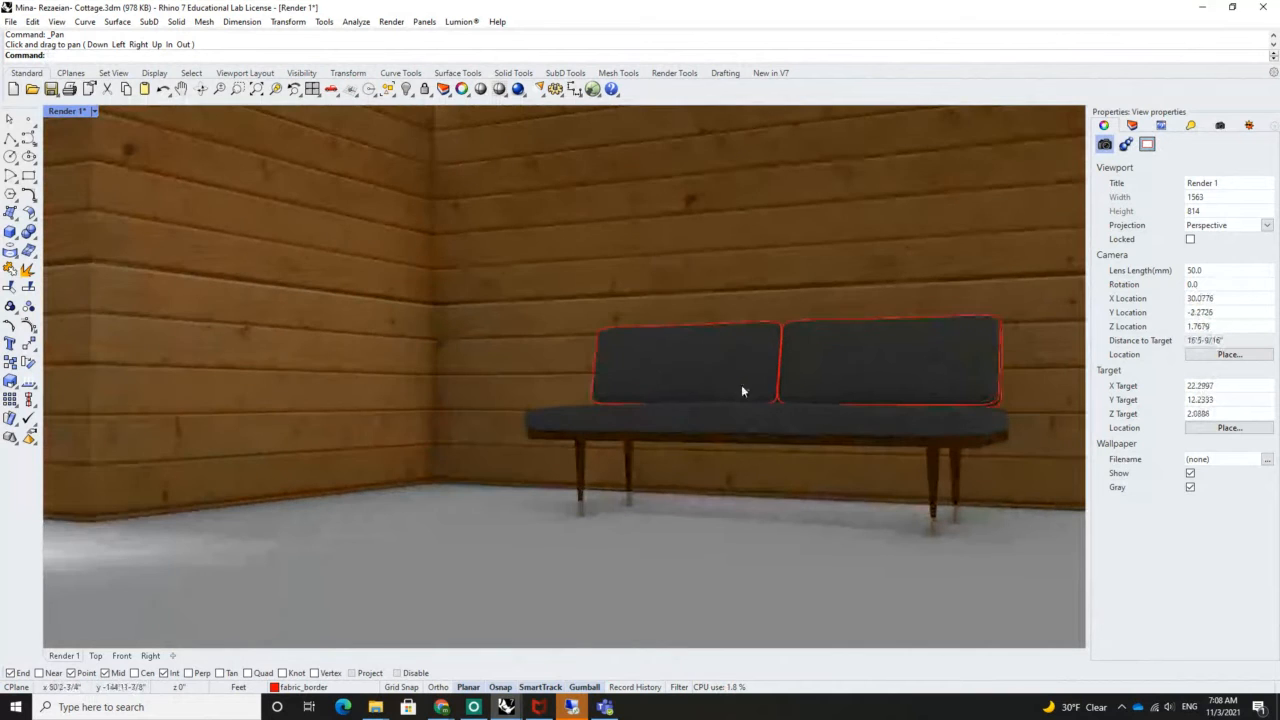
right_click_drag(797, 363, 750, 400, "shift")
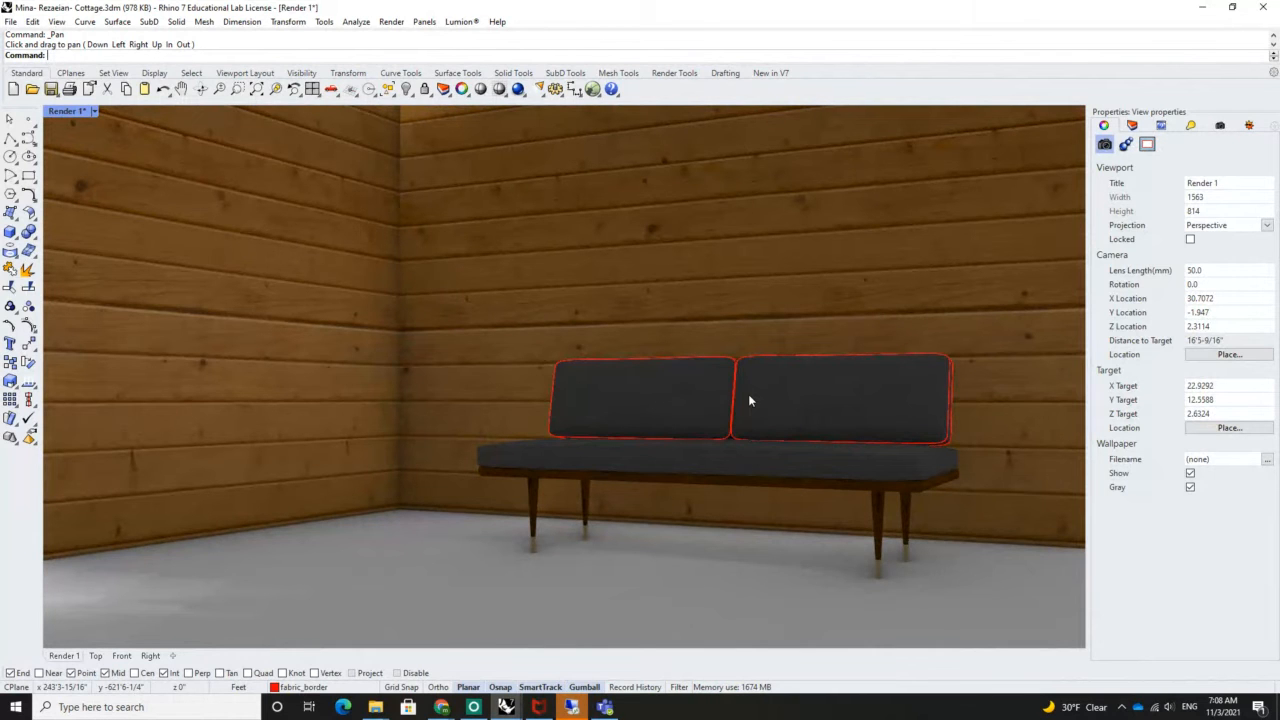
left_click(518, 89)
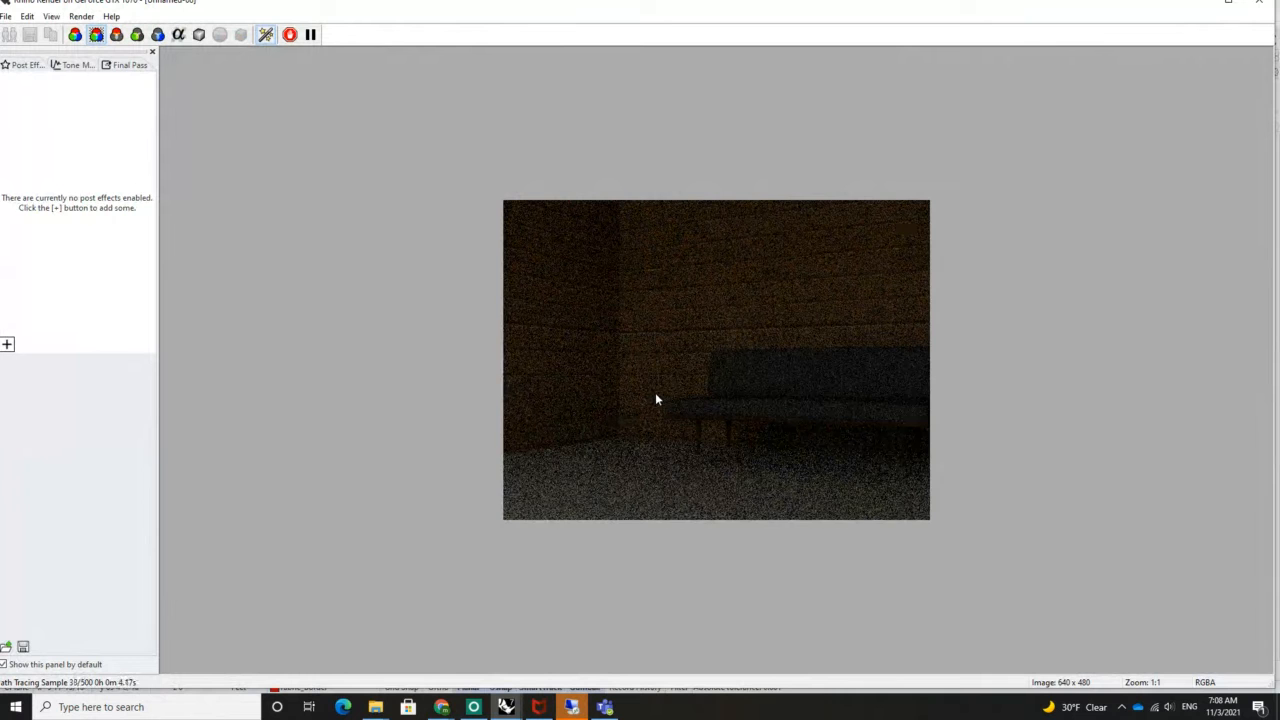
left_click(1259, 3)
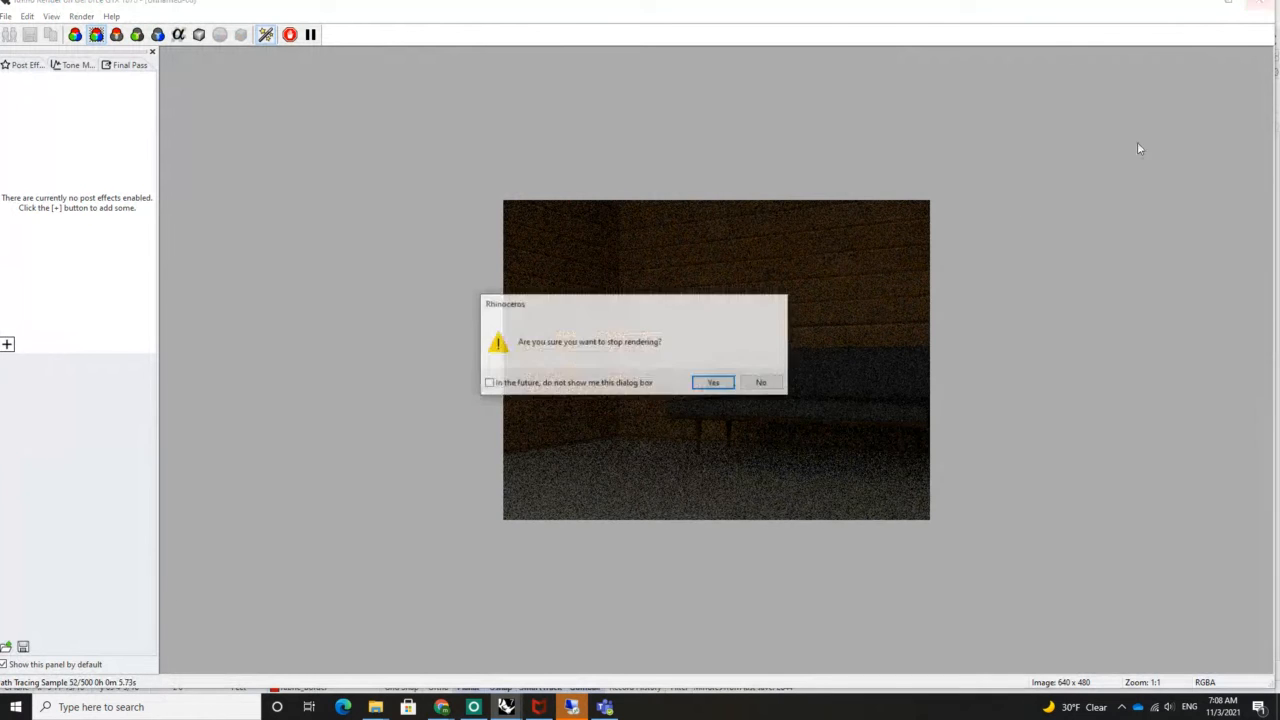
left_click(713, 383)
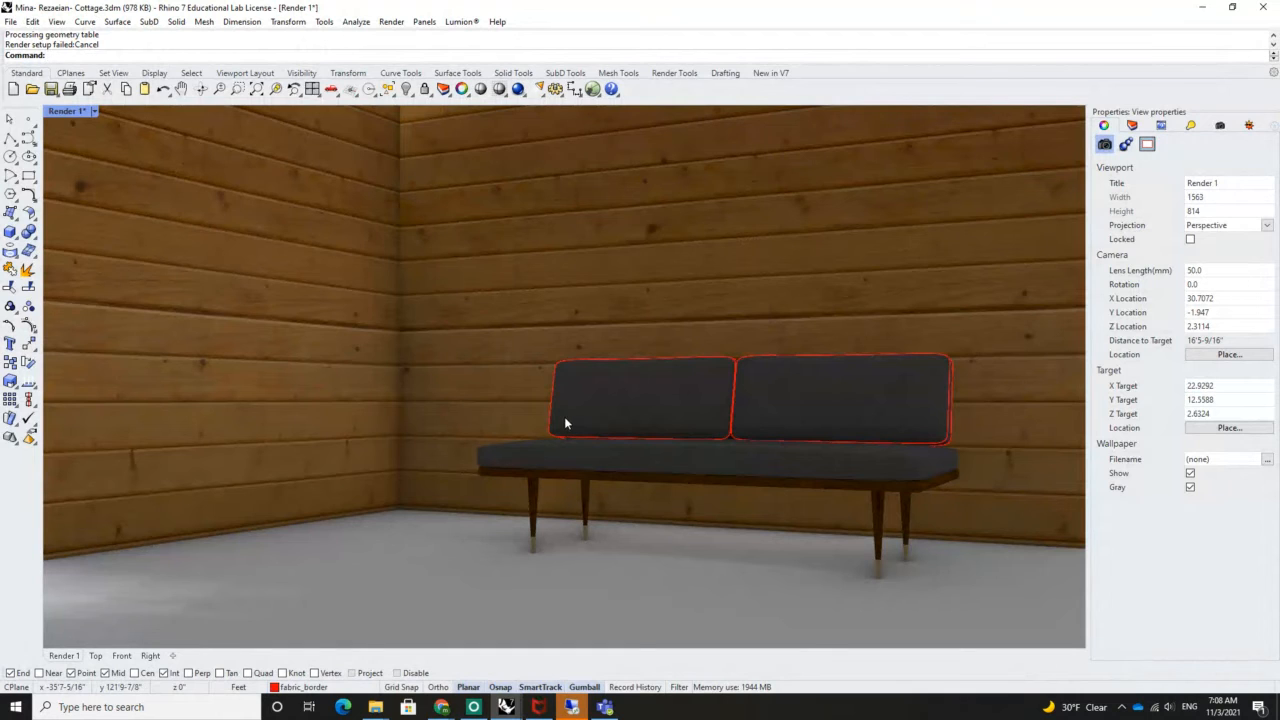
Show the model's named views and try another camera angle on the sofa in perspective
left_click(1220, 125)
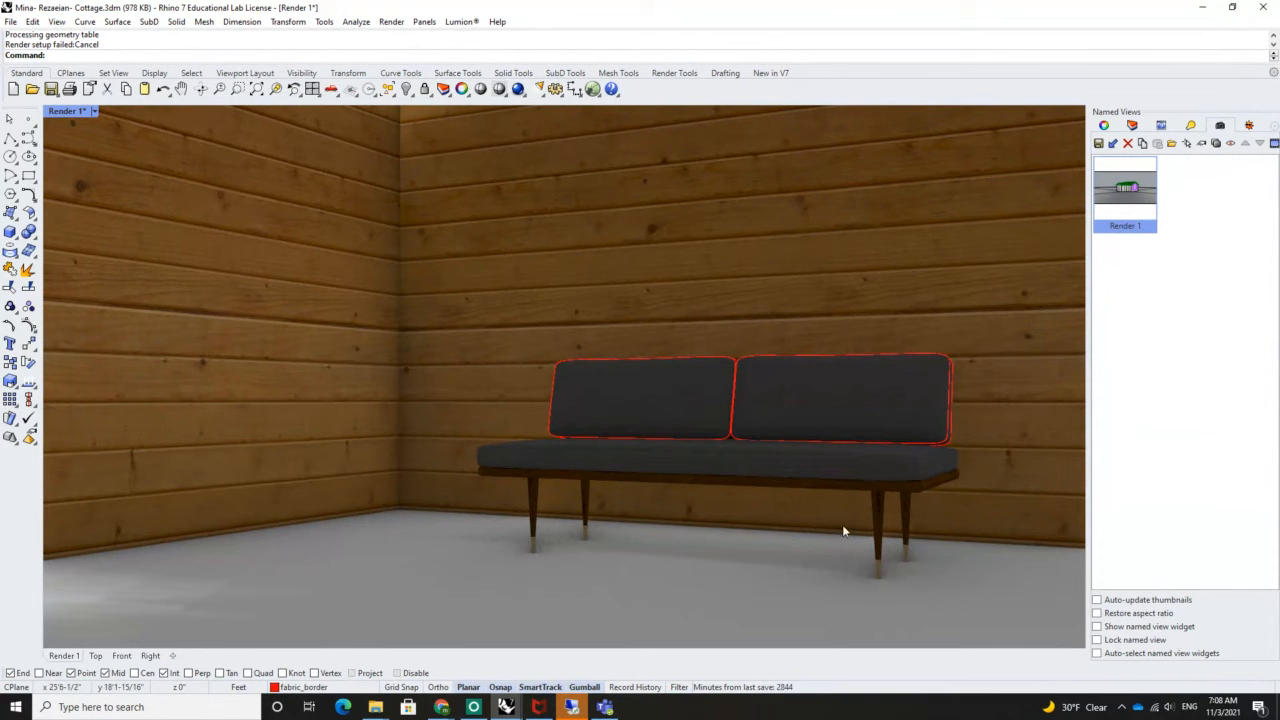
right_click_drag(842, 502, 857, 514, "shift")
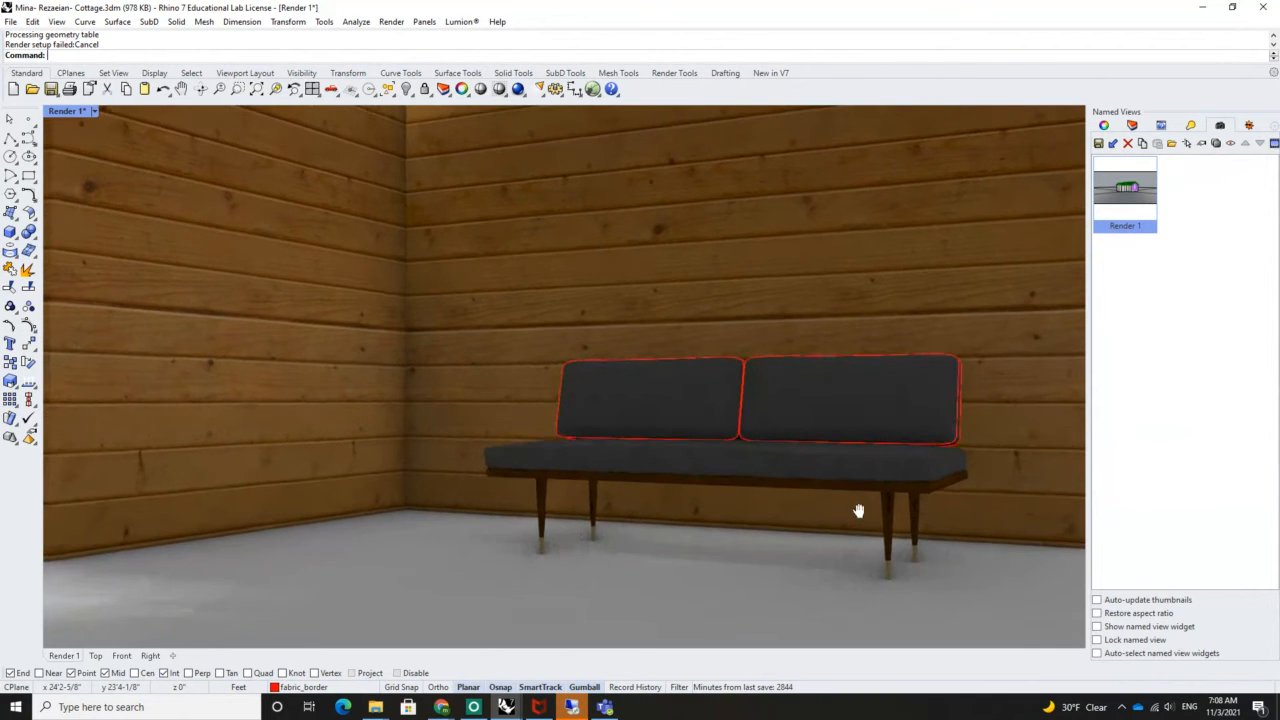
right_click_drag(688, 489, 416, 448)
scroll(800, 516, "up", 3)
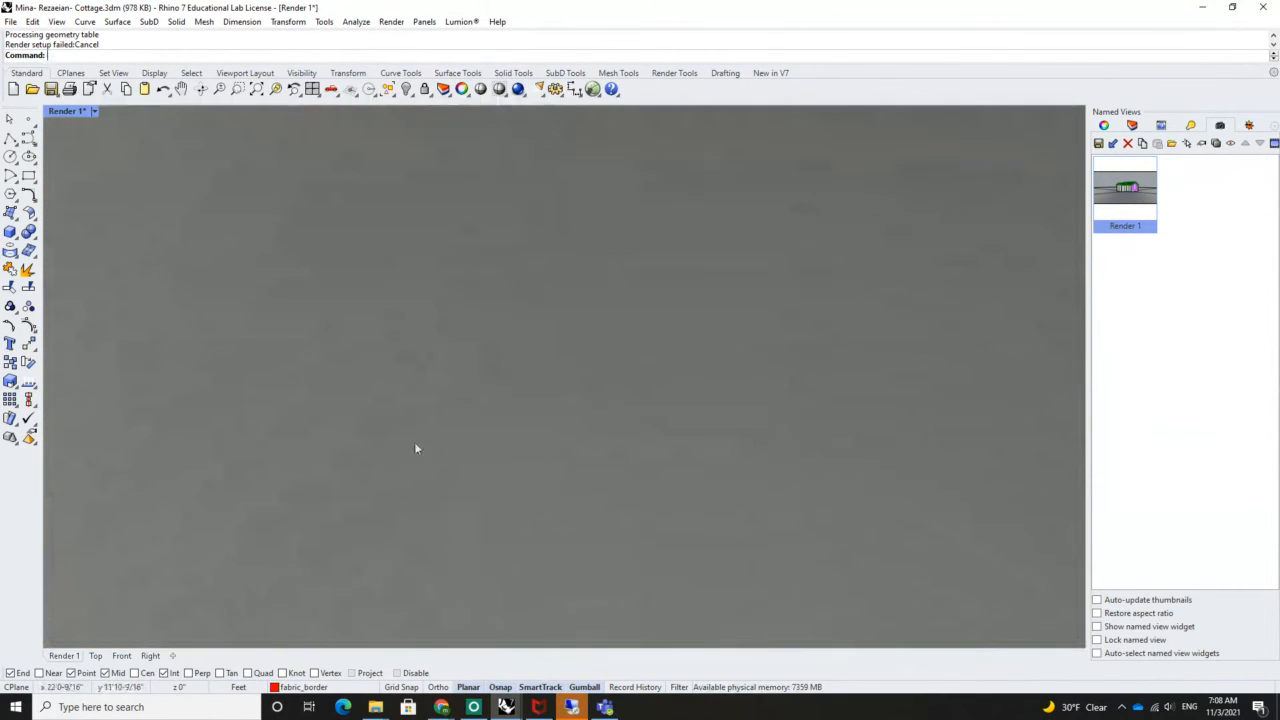
Rotate the sofa block 180 degrees in the Top view and move it along the Y axis to the window wall
double_click(64, 111)
left_click(236, 158)
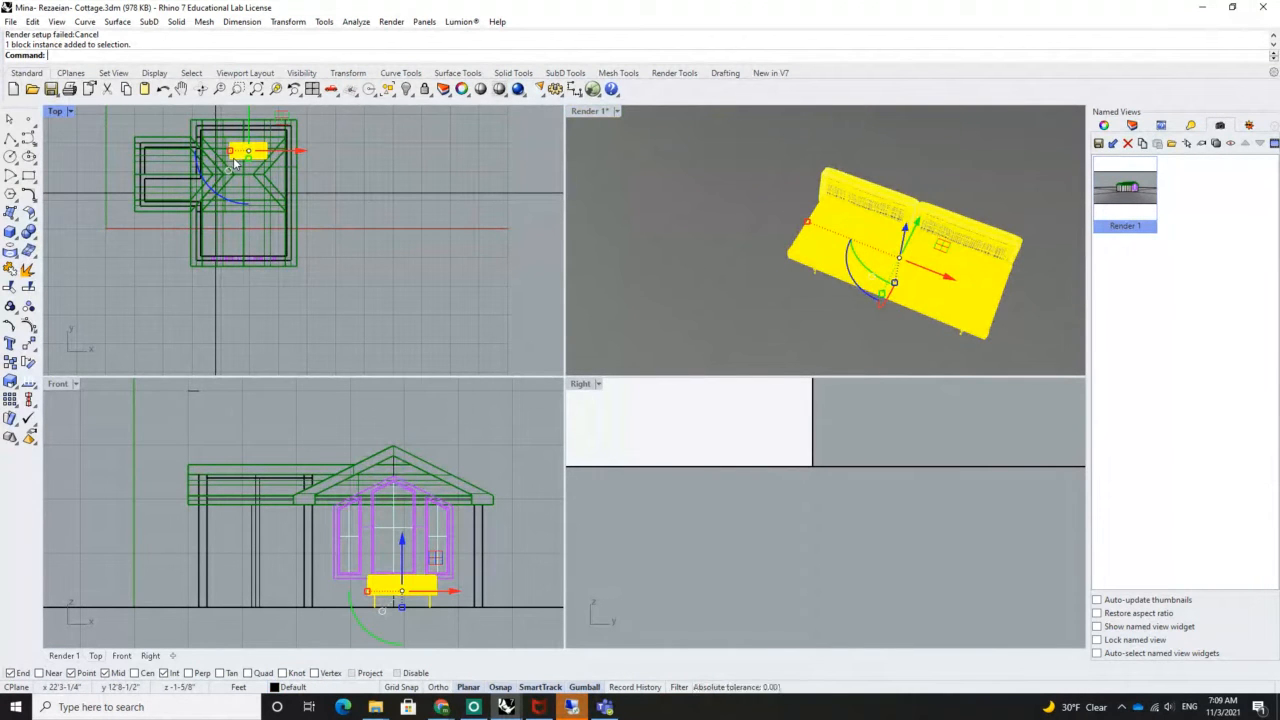
scroll(523, 294, "down", 4)
scroll(313, 200, "up", 4)
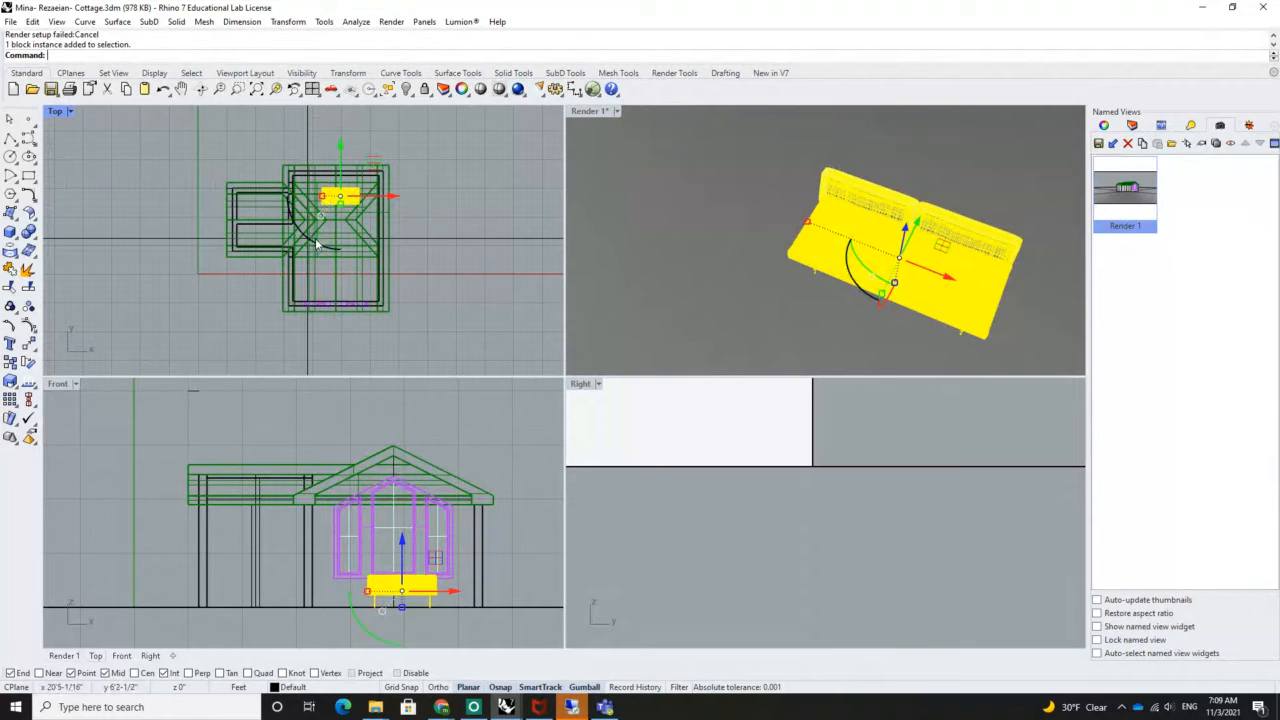
left_click(316, 244)
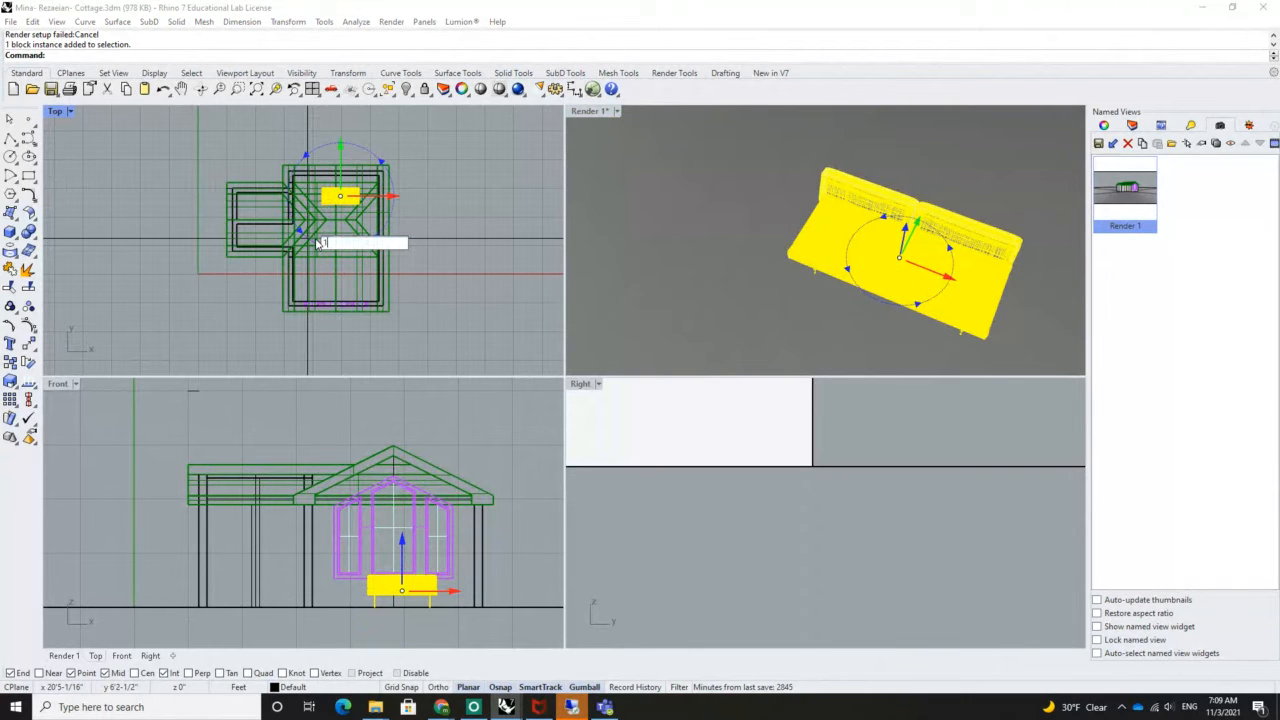
type("180")
key("Return")
left_click_drag(341, 285, 341, 331)
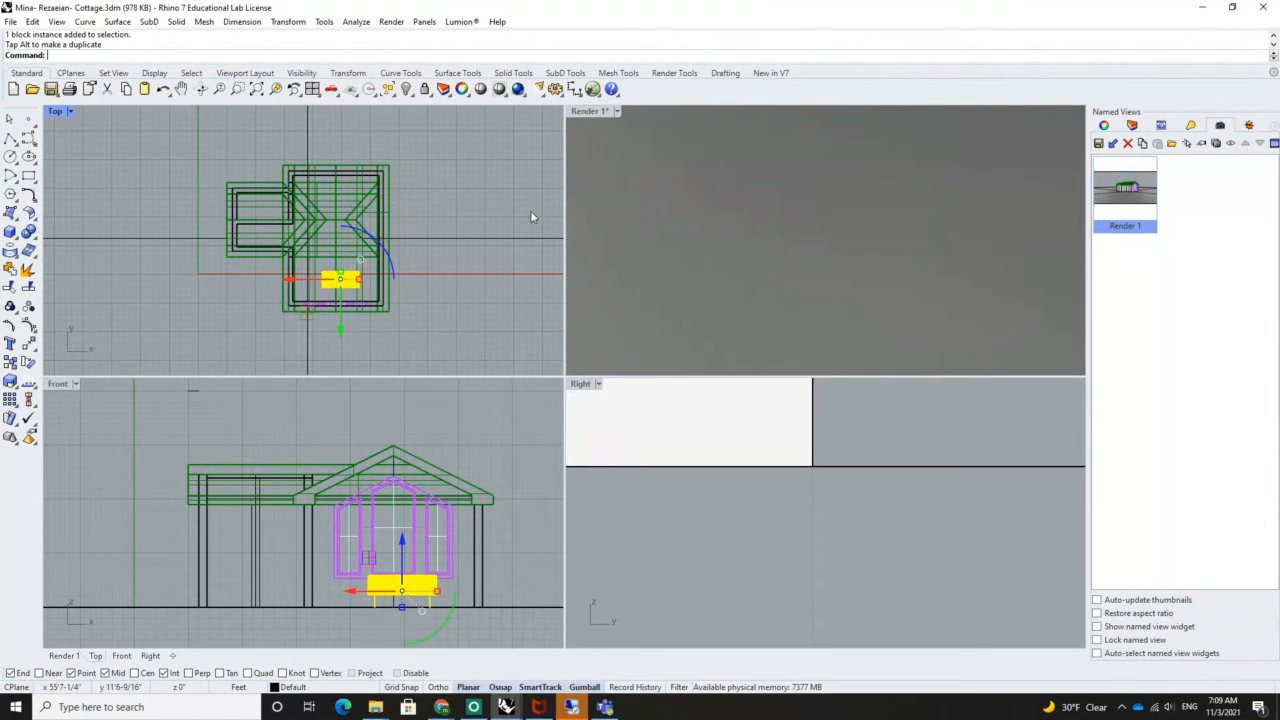
Frame the sofa beneath the windows from inside the room and save this perspective as a named view called "Interior"
double_click(598, 113)
scroll(569, 281, "down", 4)
right_click_drag(569, 283, 868, 212)
scroll(565, 335, "up", 6)
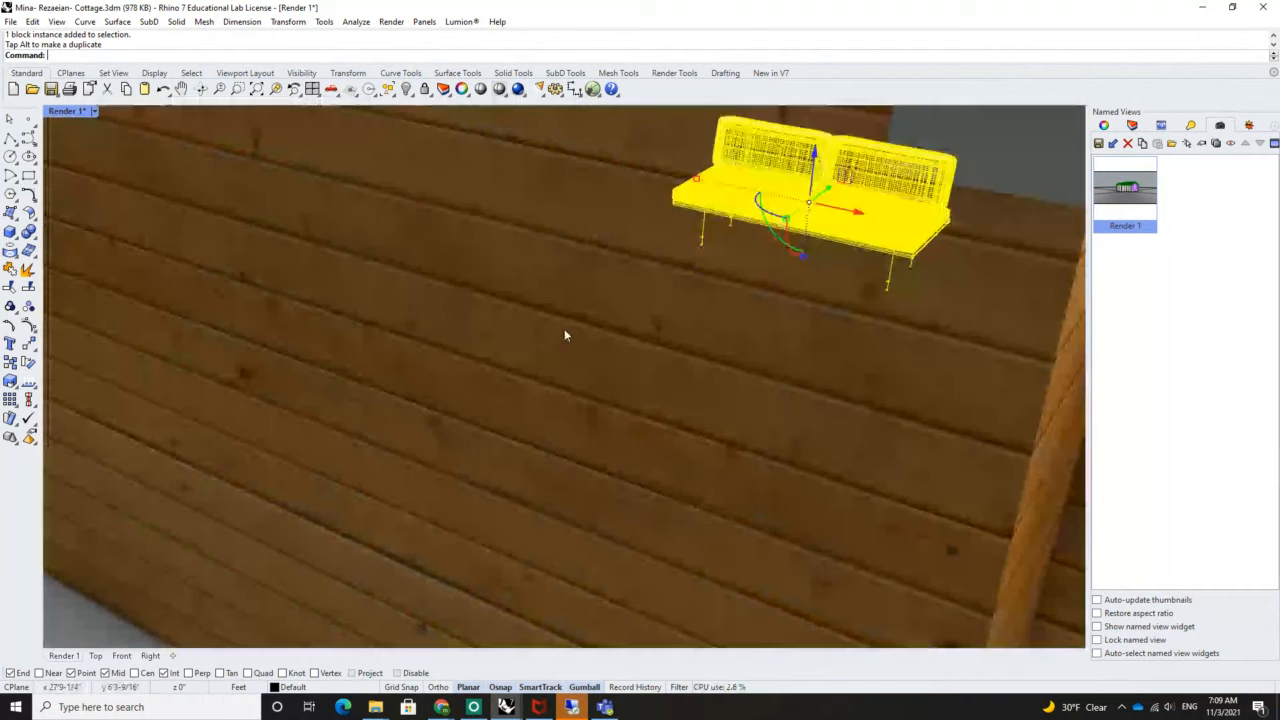
right_click_drag(565, 335, 649, 303)
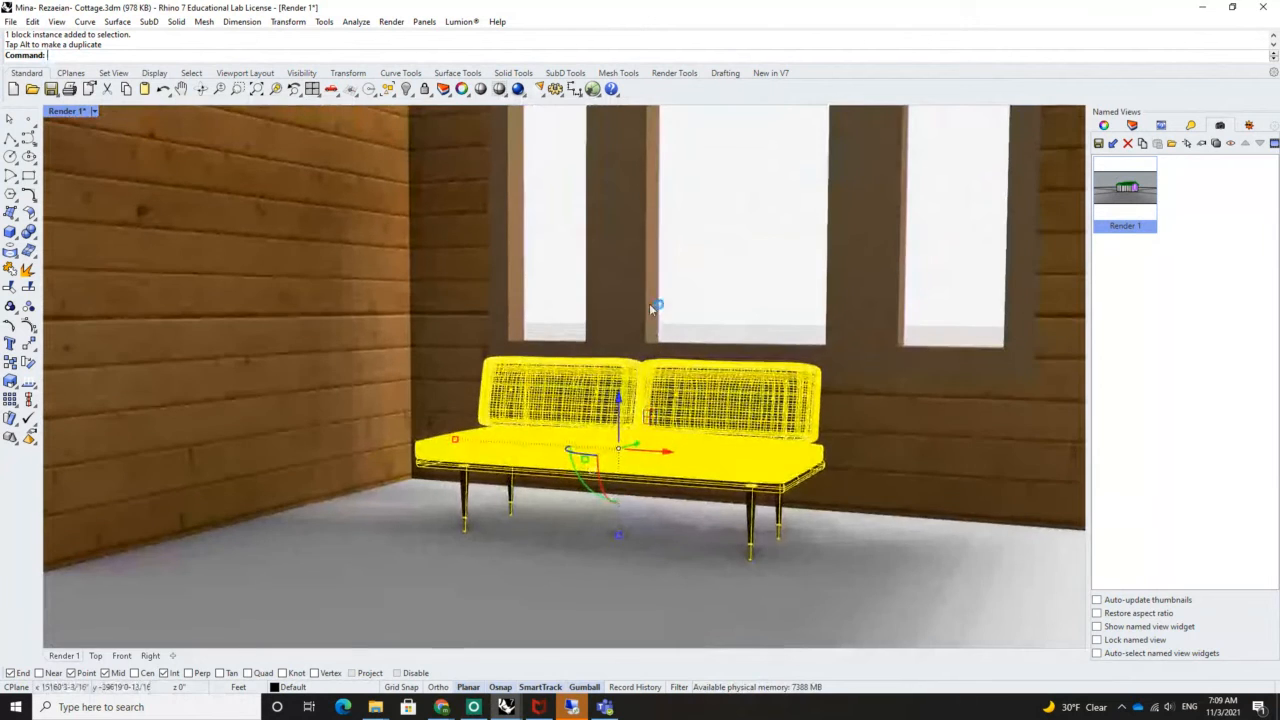
scroll(650, 306, "down", 3)
scroll(651, 302, "up", 3)
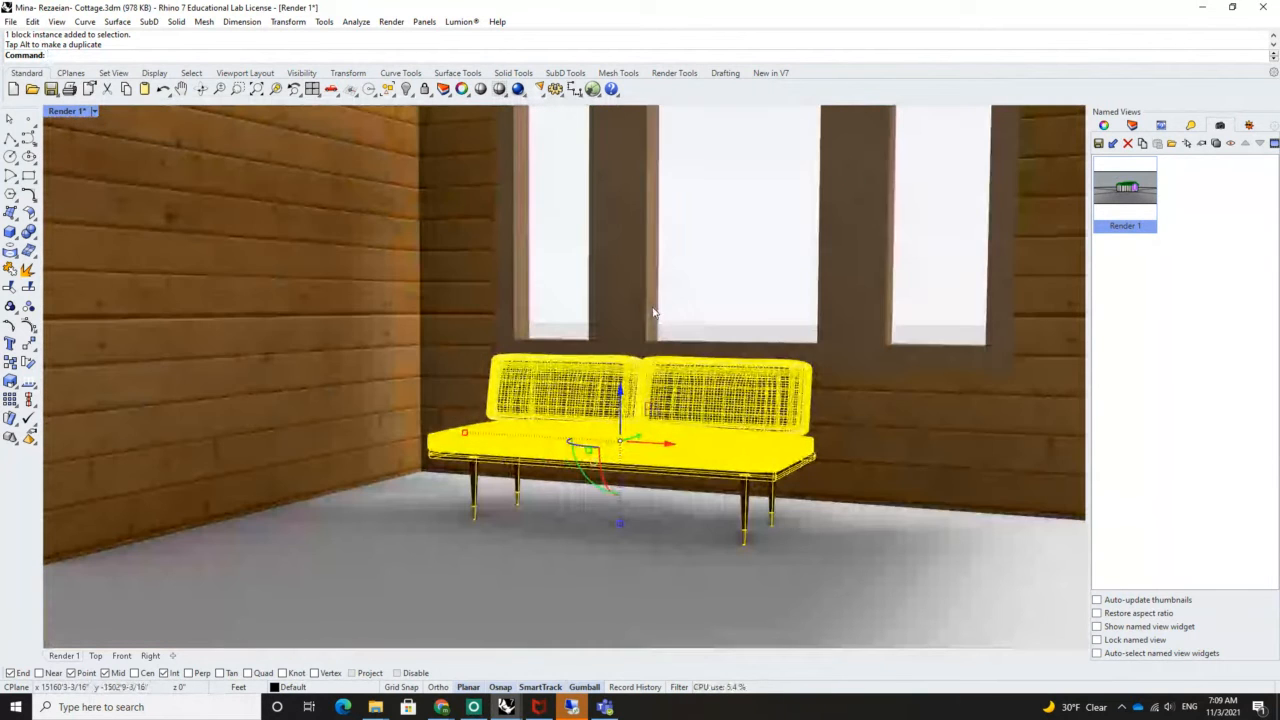
left_click(1099, 144)
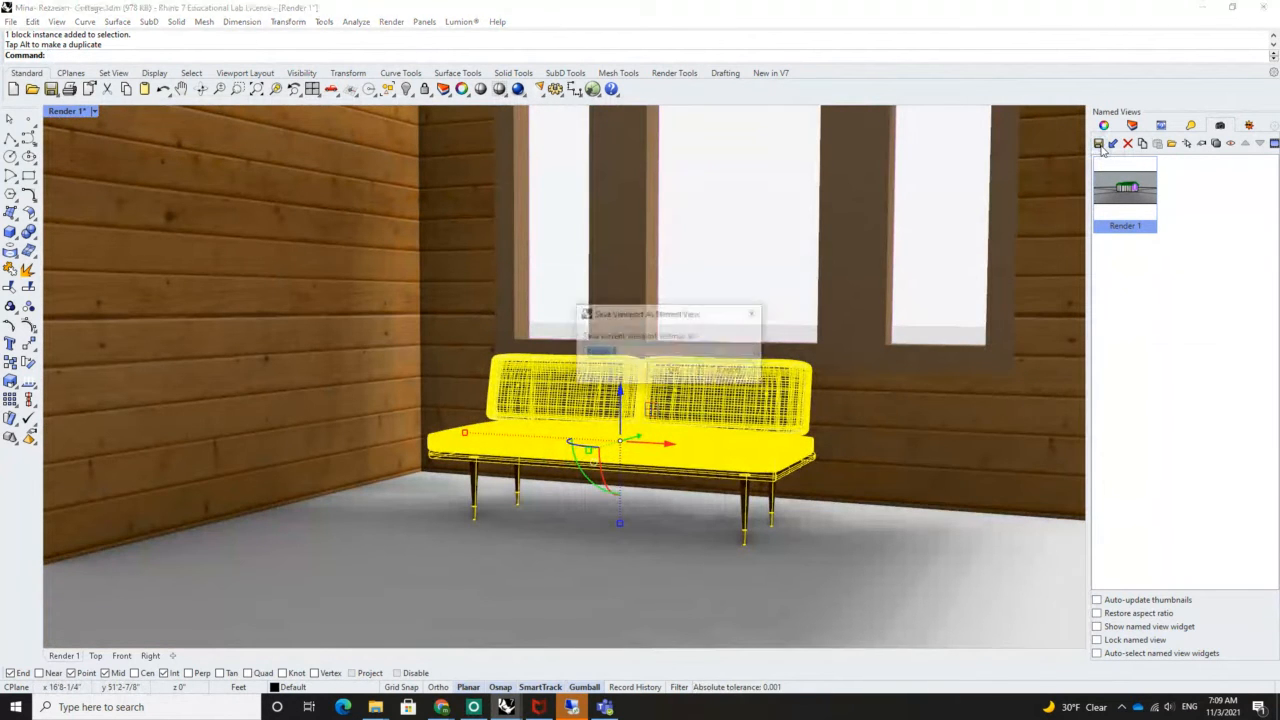
left_click(627, 349)
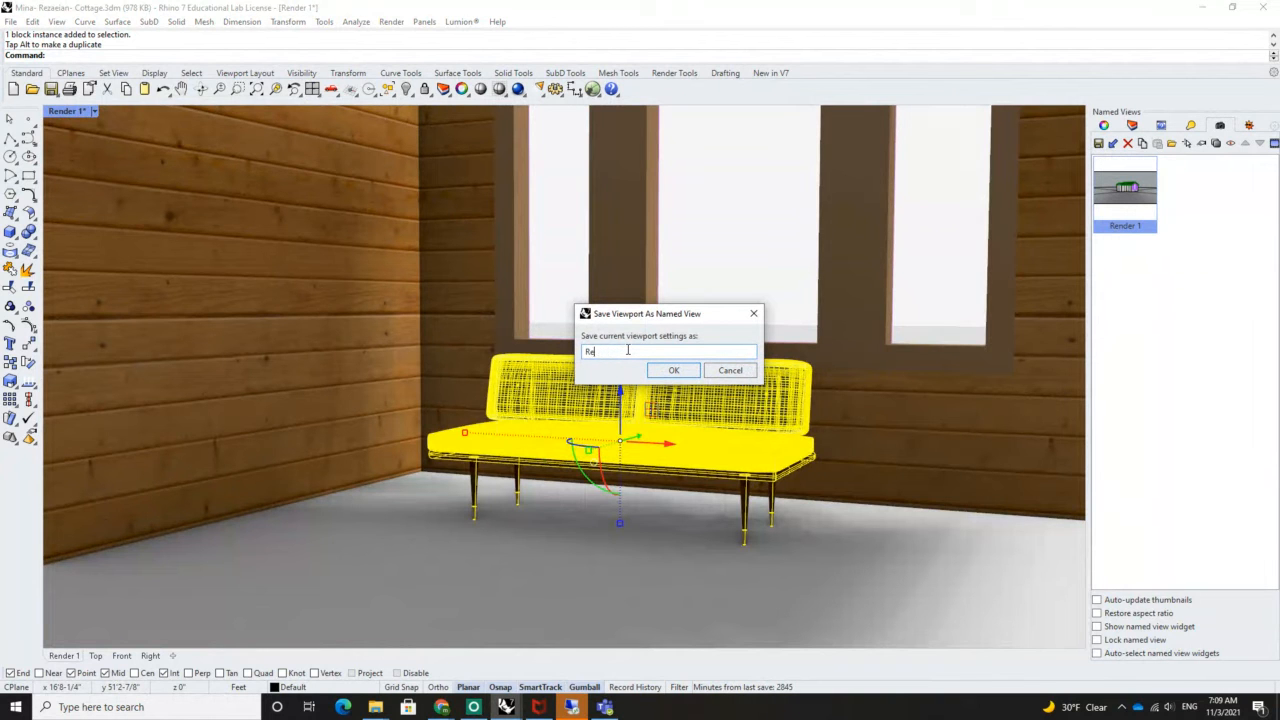
key("BackSpace")
key("BackSpace")
type("Interior")
left_click(672, 371)
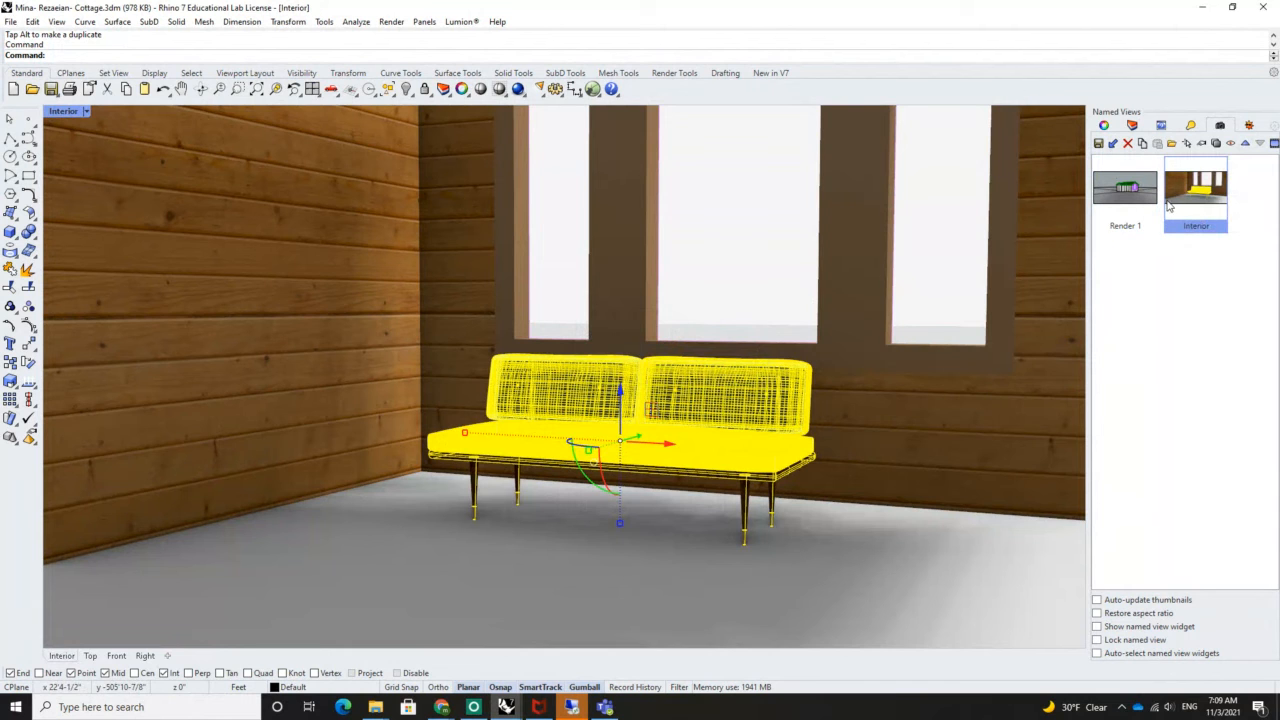
Set the Interior viewport's camera lens length to 30 mm and reframe the sofa and the gabled window wall
left_click(88, 114)
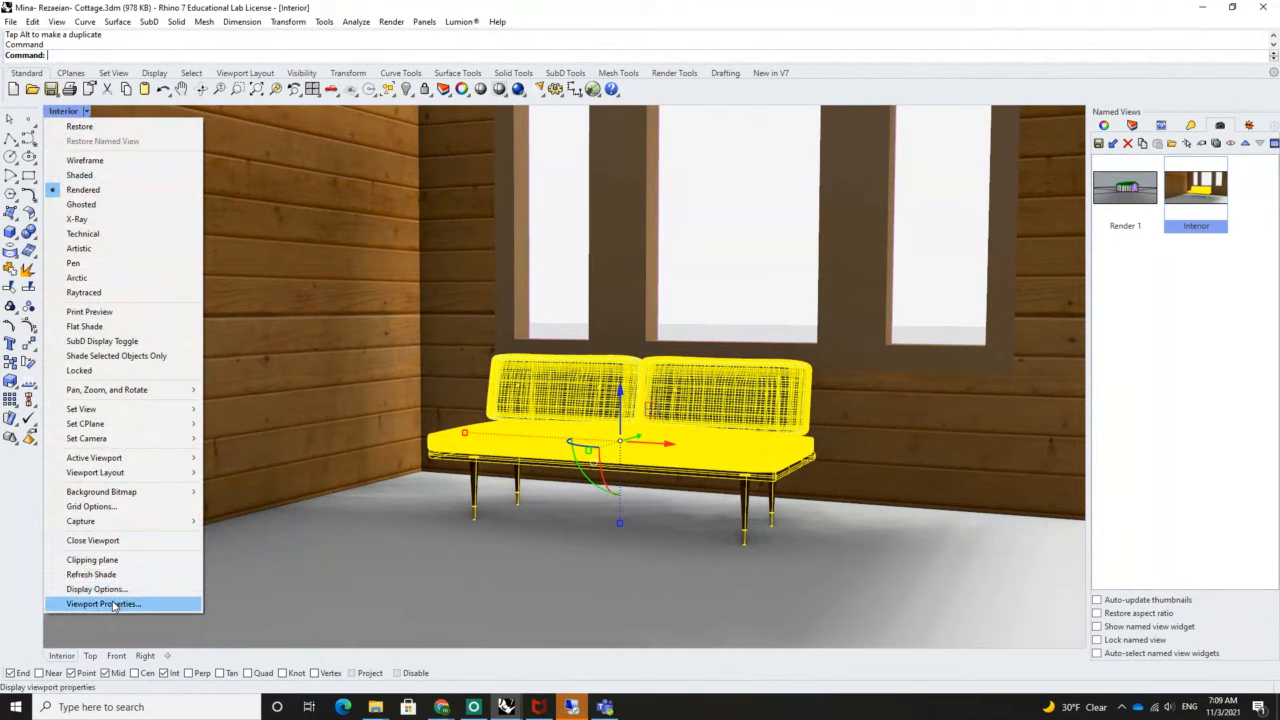
left_click(113, 604)
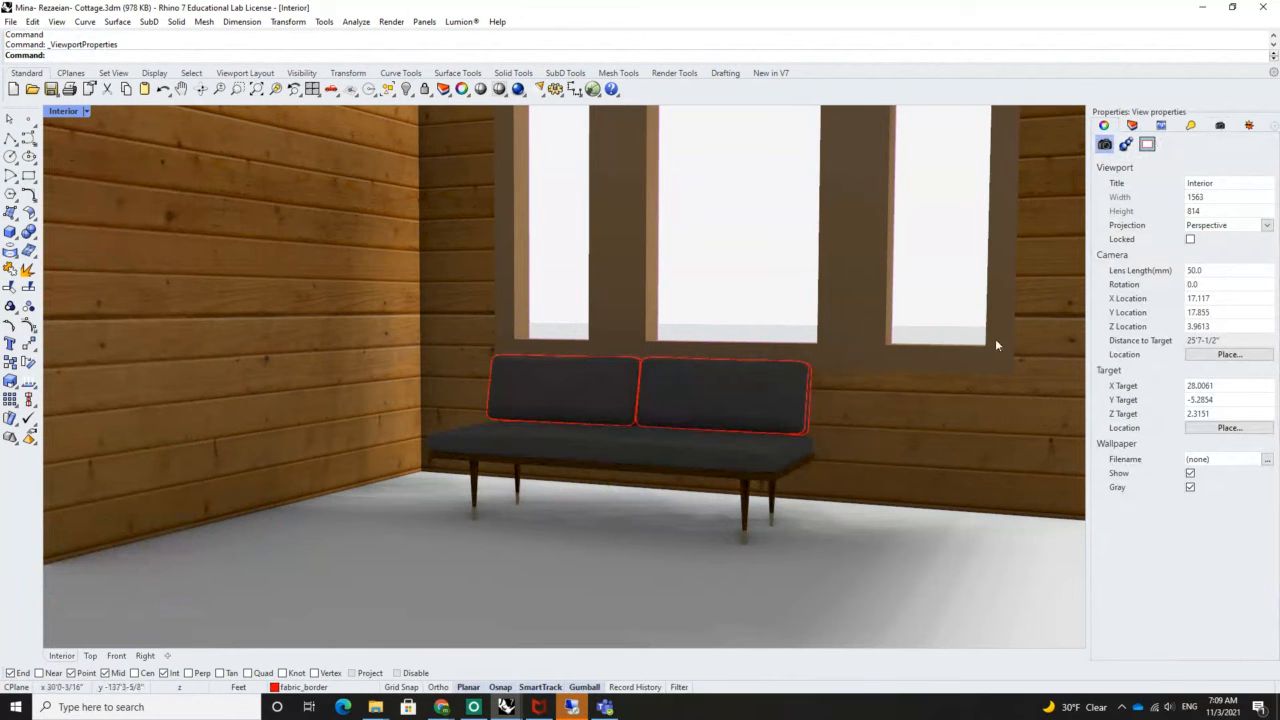
left_click(1218, 271)
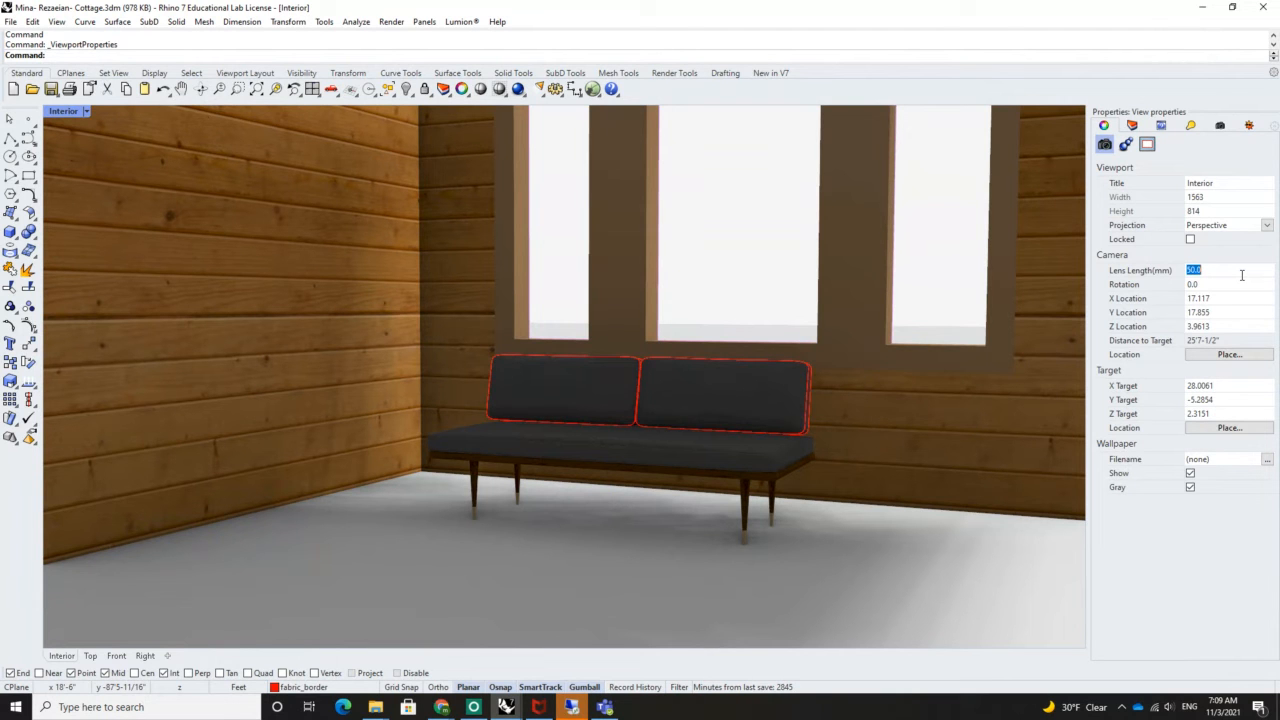
type("30")
key("Return")
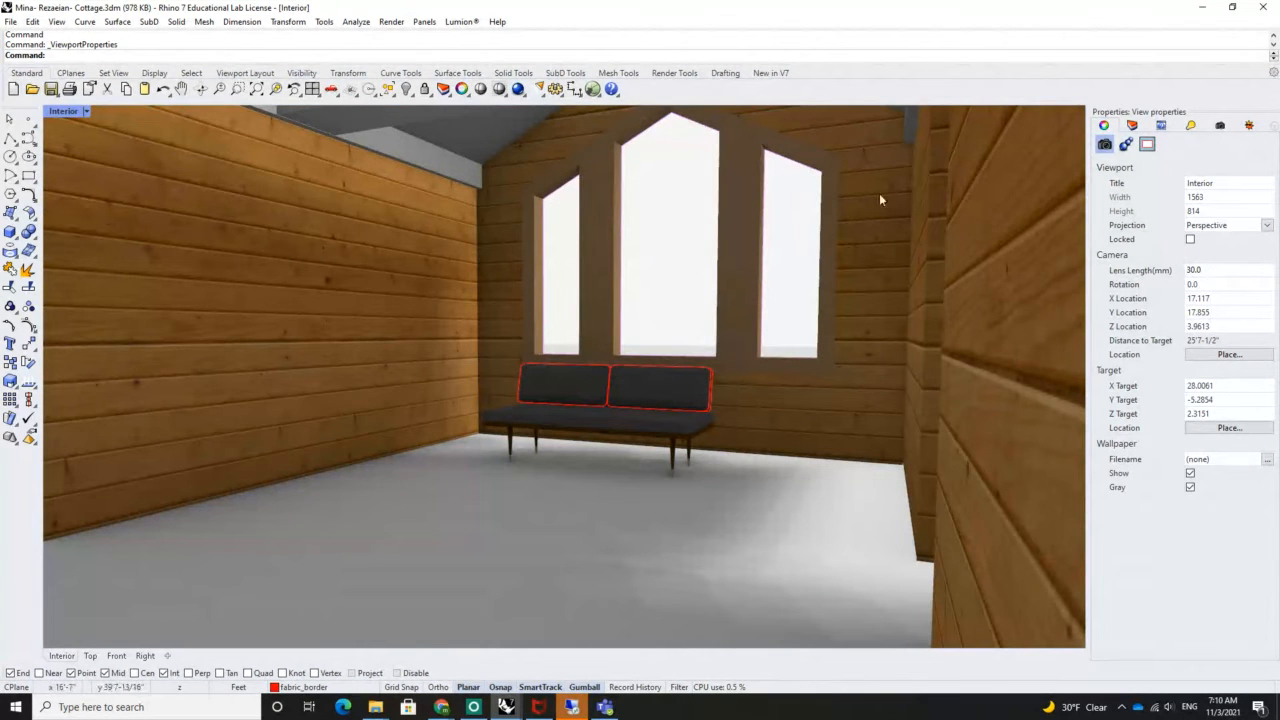
right_click_drag(797, 303, 824, 340, "shift")
Set the Interior camera's lens length to 25 mm and adjust the framing around the sofa and windows
left_click(1213, 270)
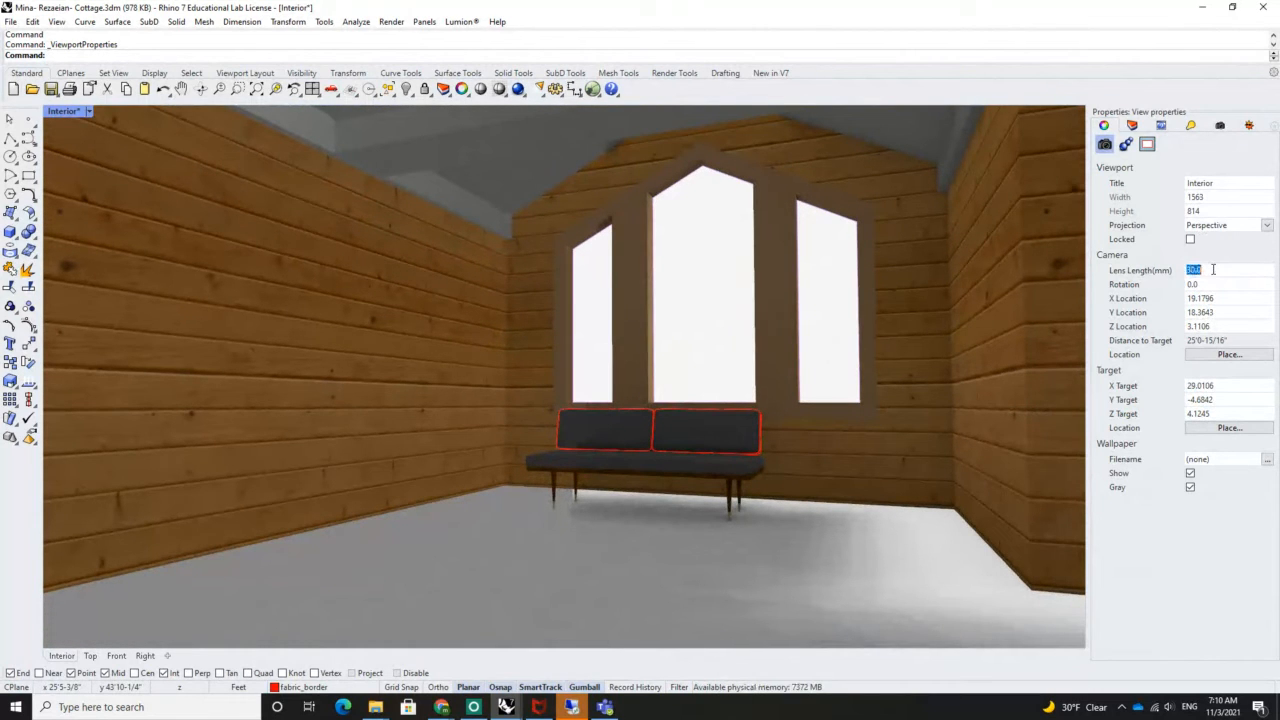
left_click_drag(1213, 270, 1147, 280)
type("25")
key("Return")
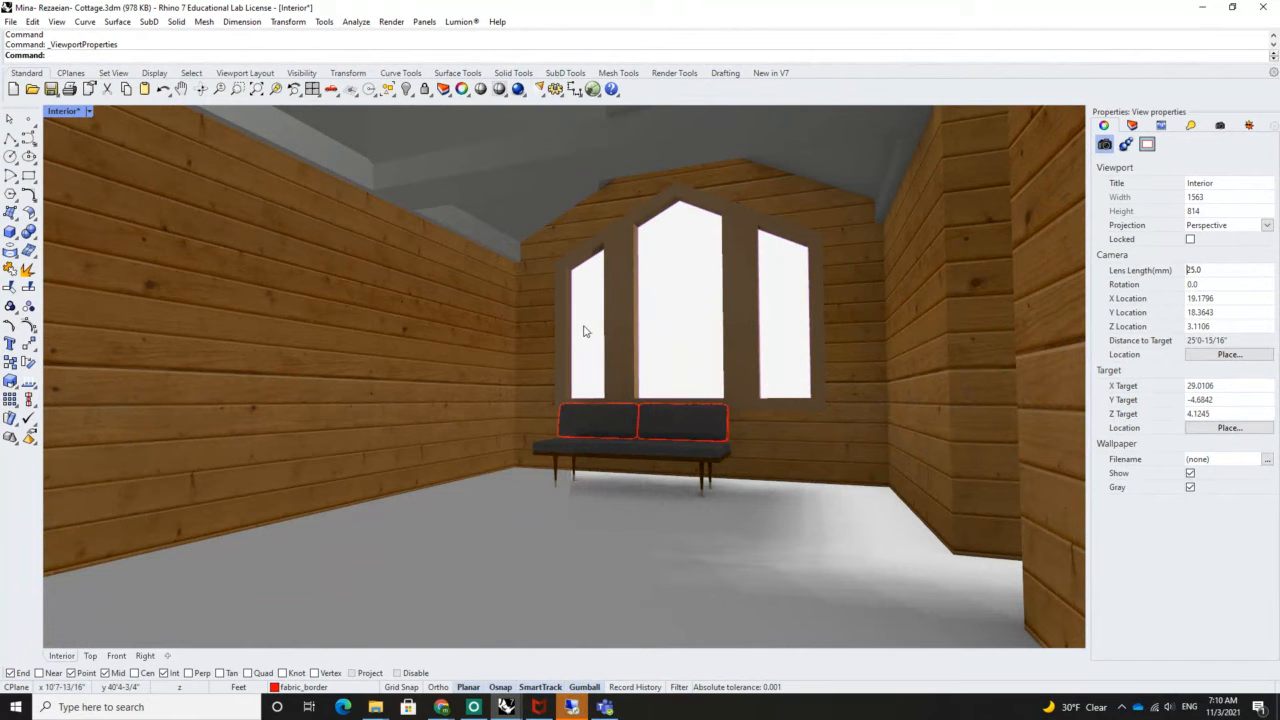
right_click_drag(651, 320, 676, 293, "shift")
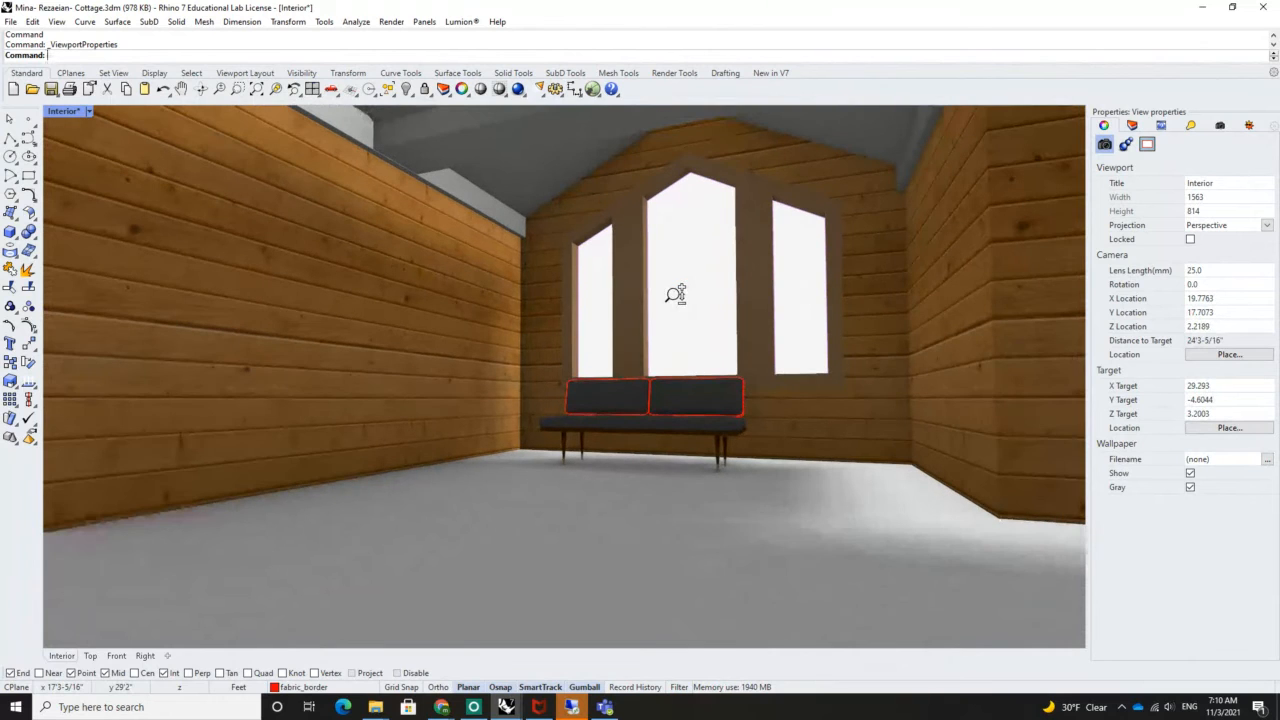
Save the wider camera framing as the named view "Interior", replacing the existing one
left_click(1224, 127)
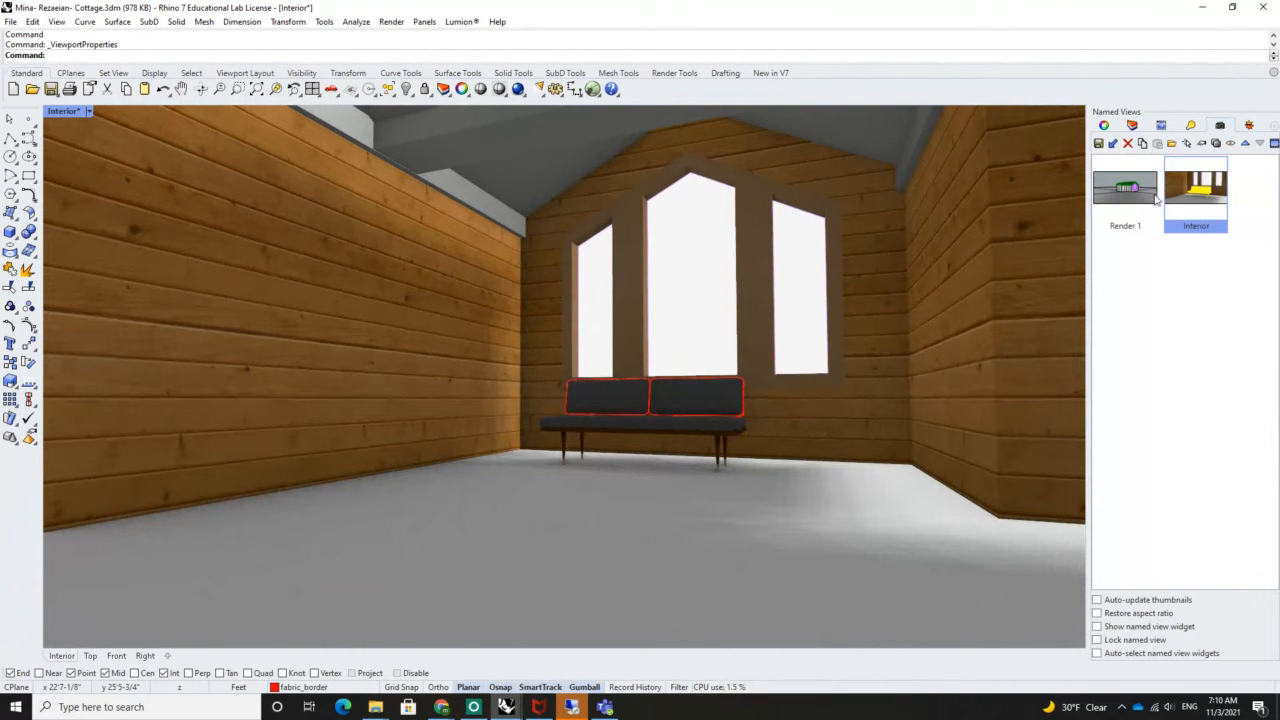
left_click(1098, 143)
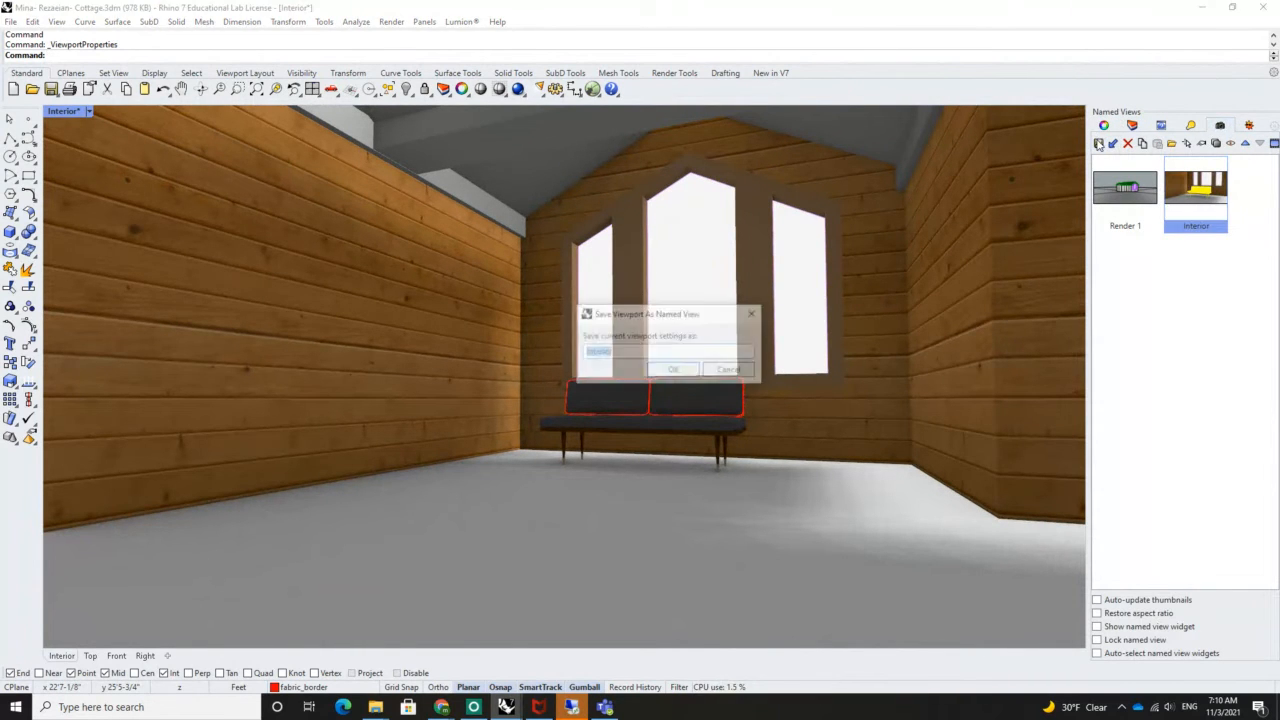
left_click(674, 370)
left_click(715, 385)
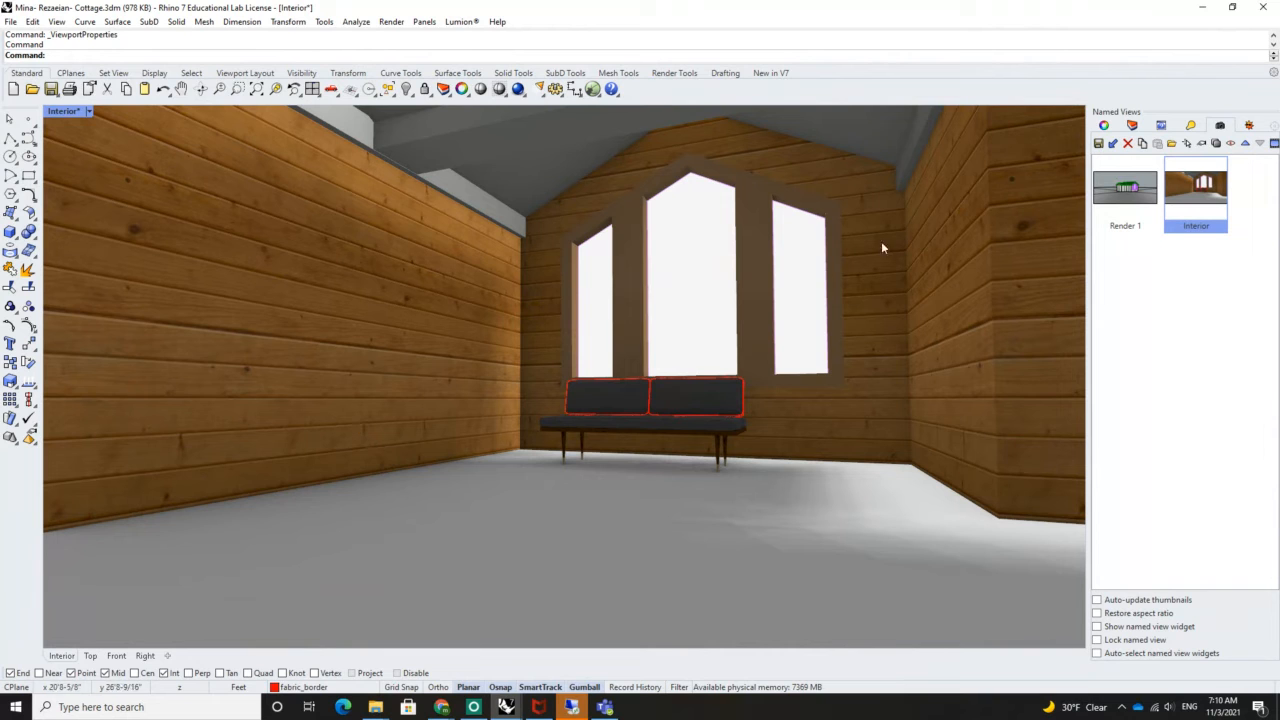
Review the Interior viewport's camera and target settings, then run a test render and close it before it finishes
left_click(1105, 126)
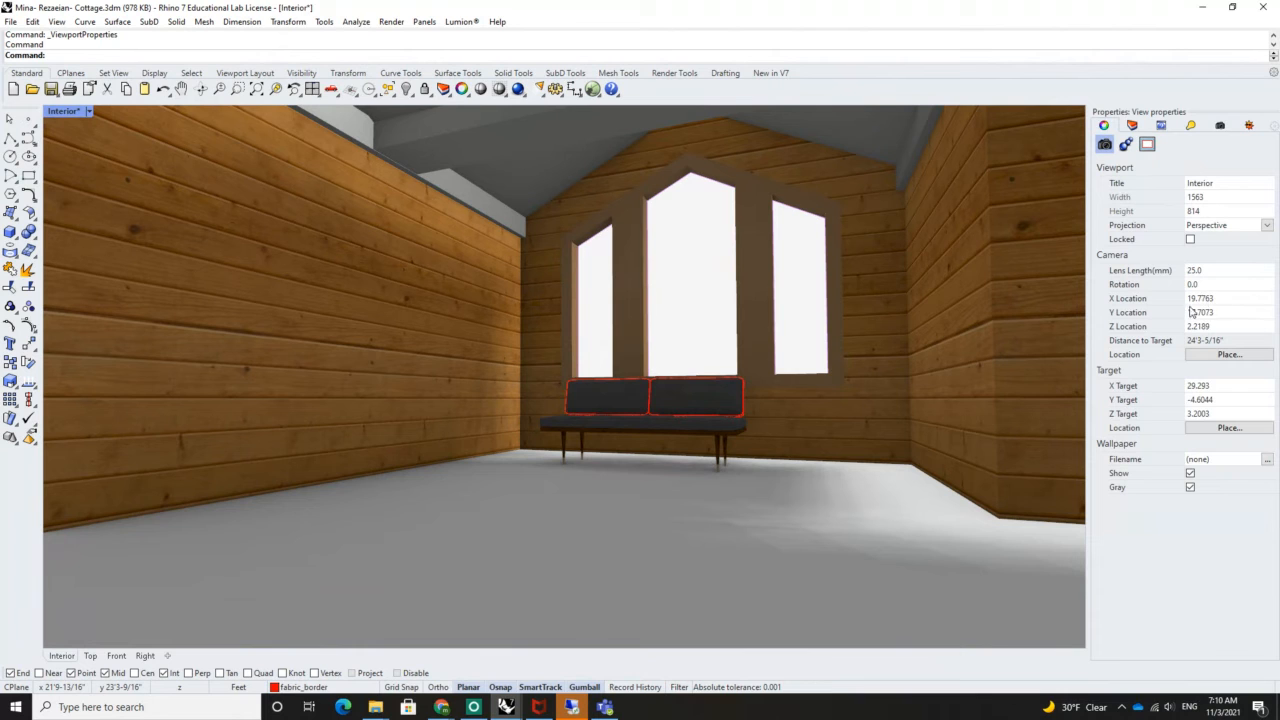
left_click(1222, 413)
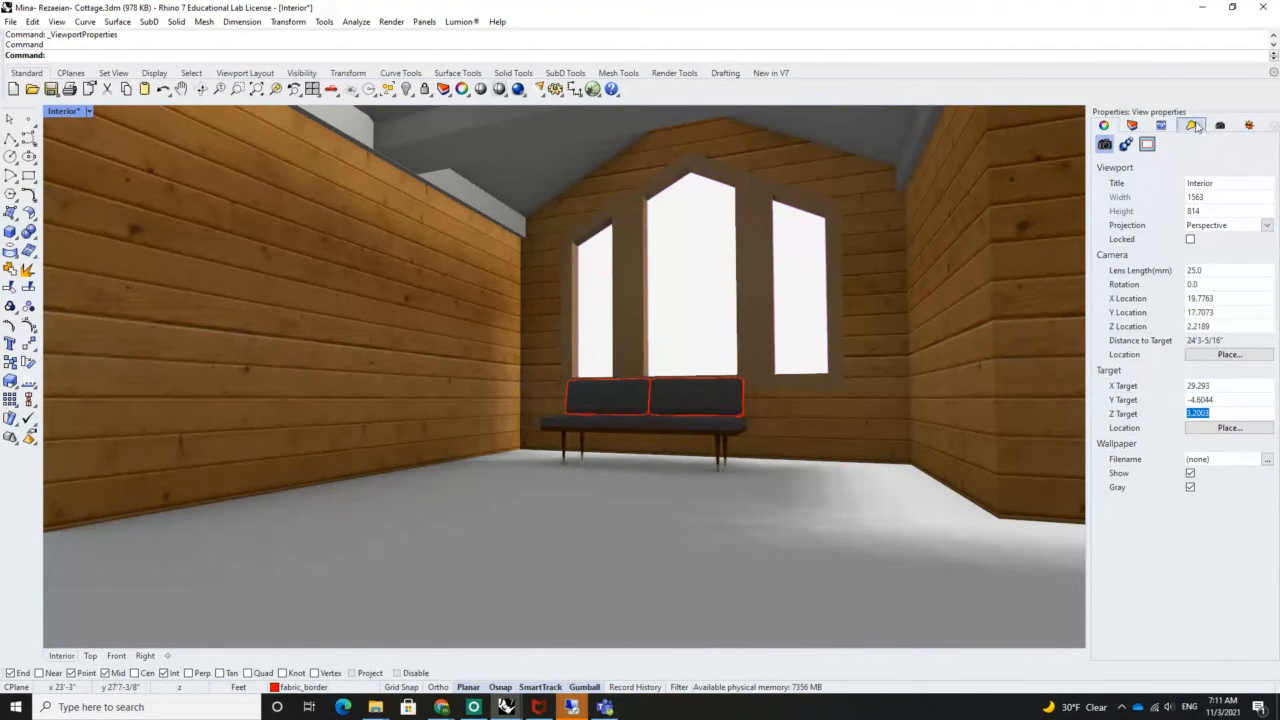
left_click(1222, 128)
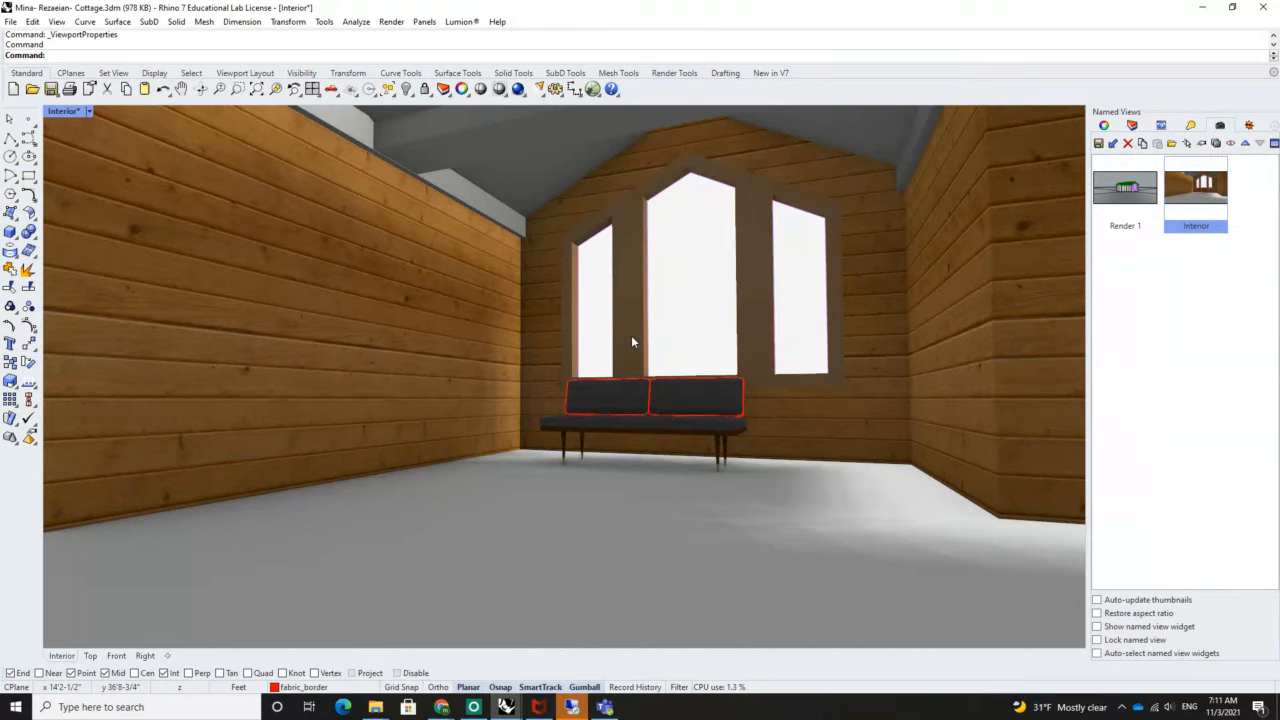
left_click(517, 89)
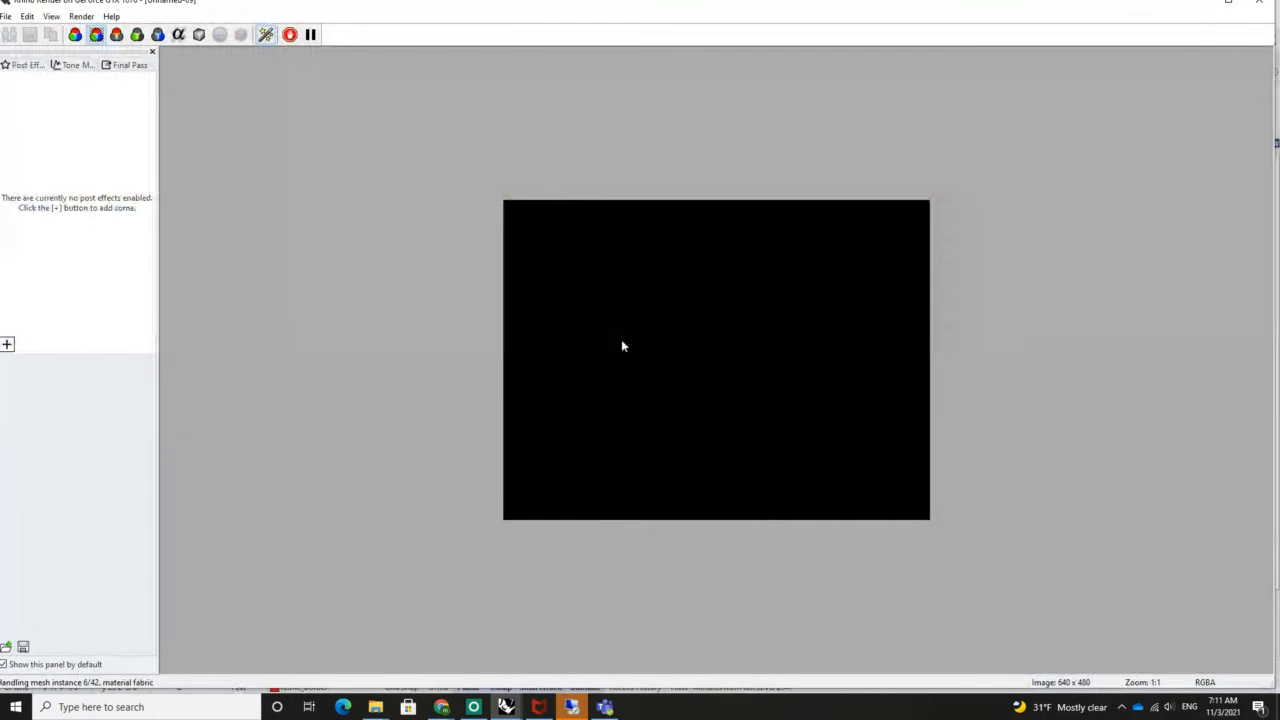
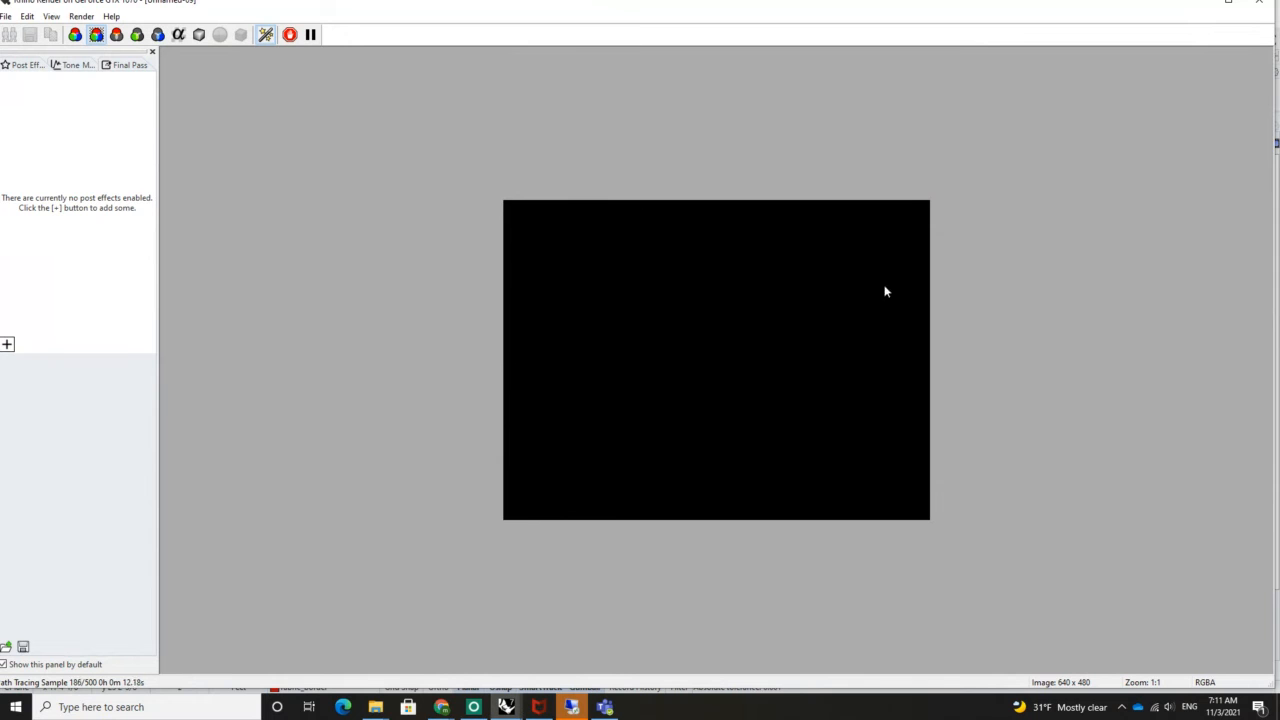
left_click(1259, 3)
left_click(716, 381)
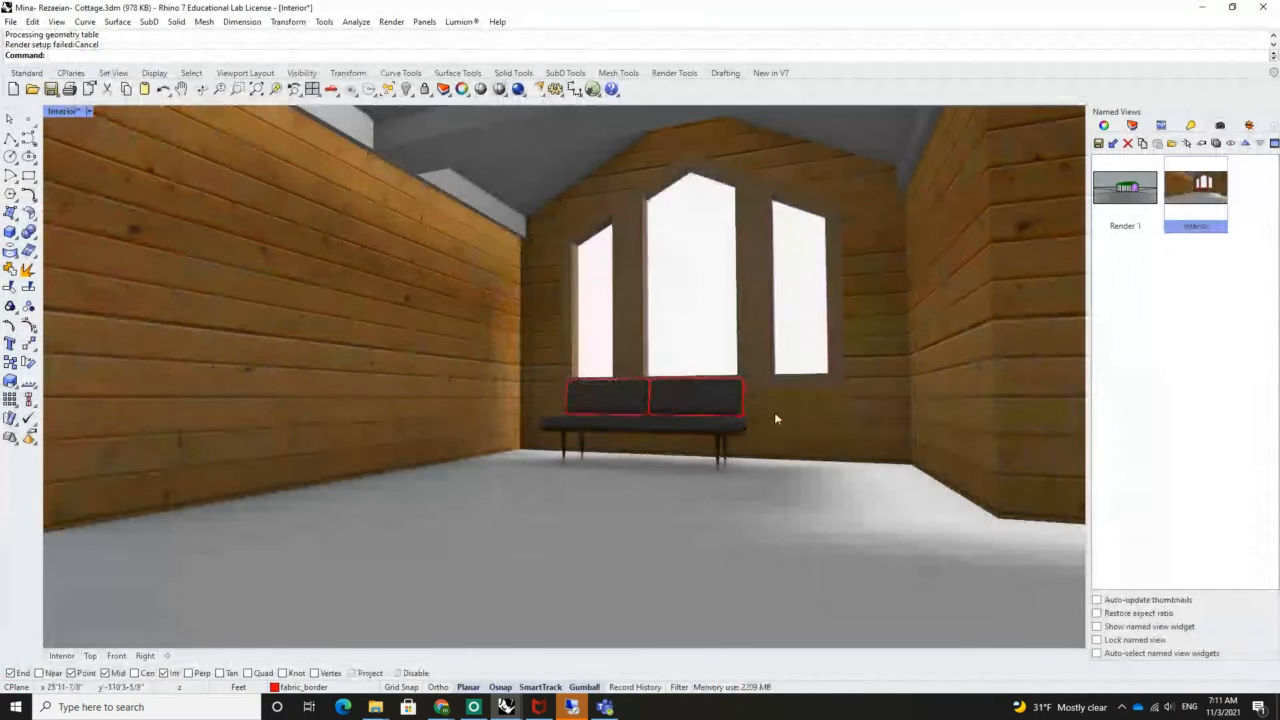
Bring the camera slightly closer to the sofa and overwrite the "Interior" named view with this framing
scroll(792, 411, "up", 2)
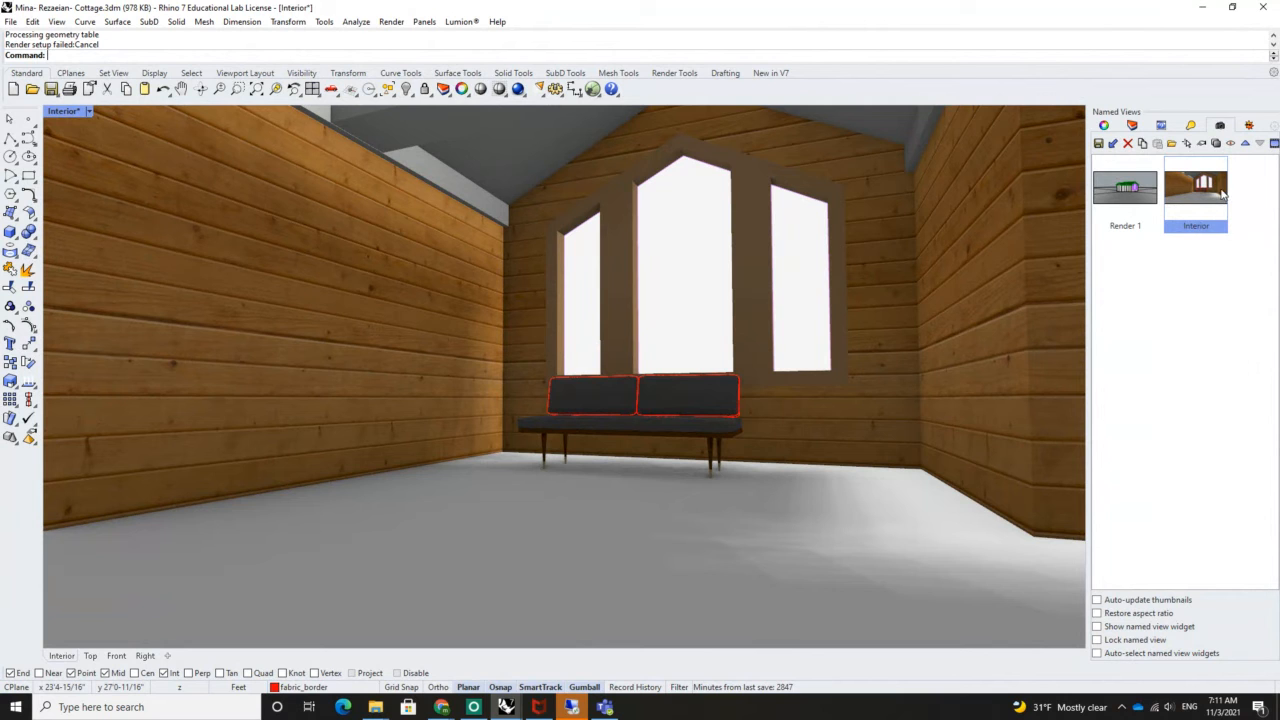
left_click(1098, 143)
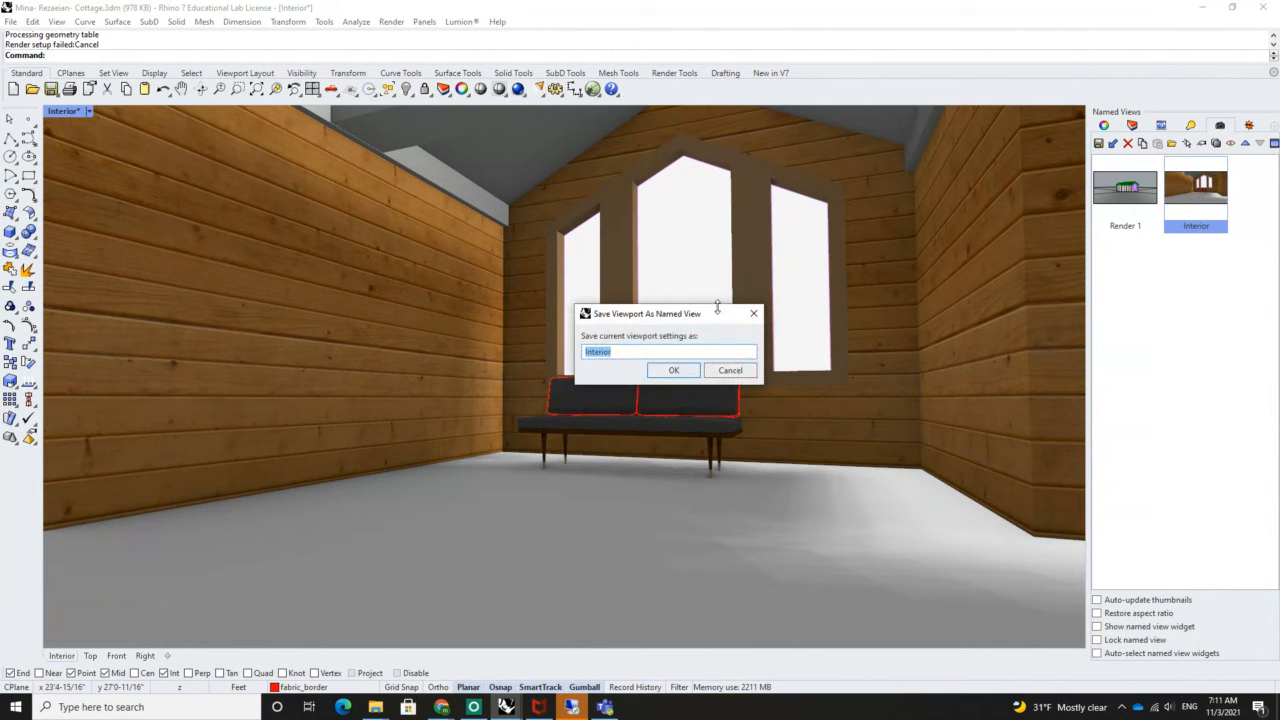
left_click(677, 372)
left_click(712, 385)
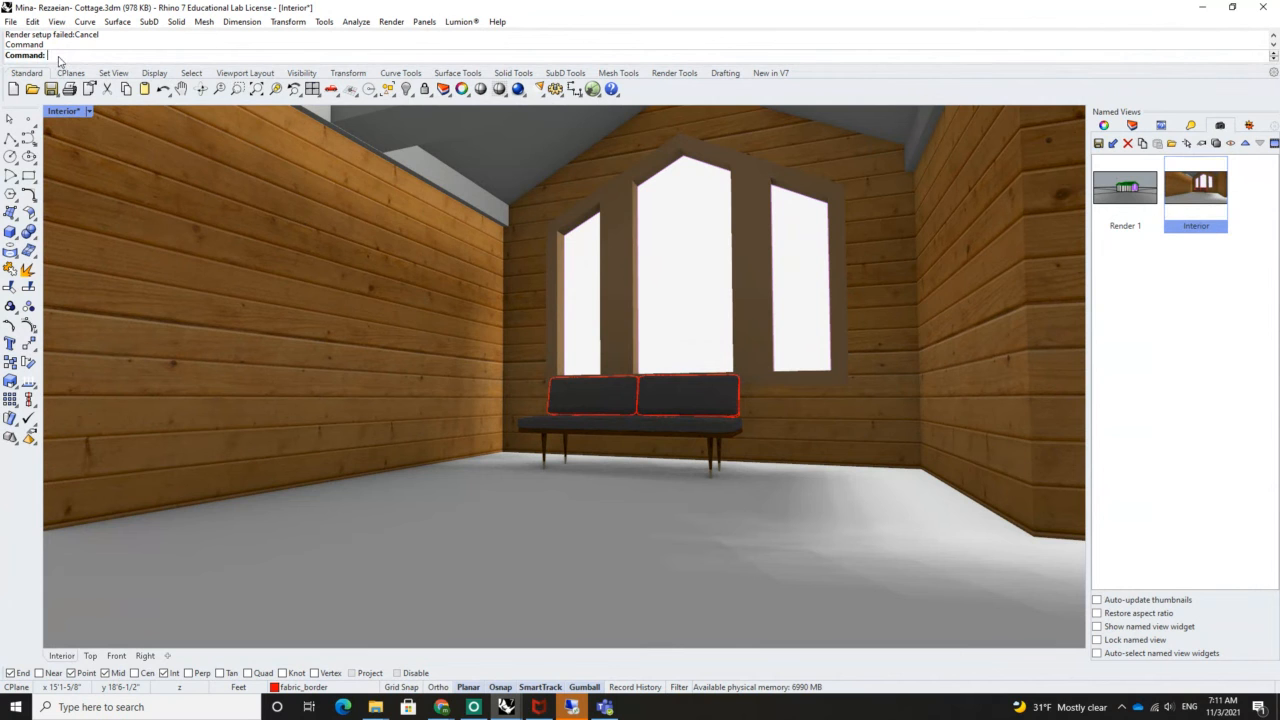
Show the Interior viewport's camera object with the Camera command and display it in the four-viewport layout
type("Camera")
key("Return")
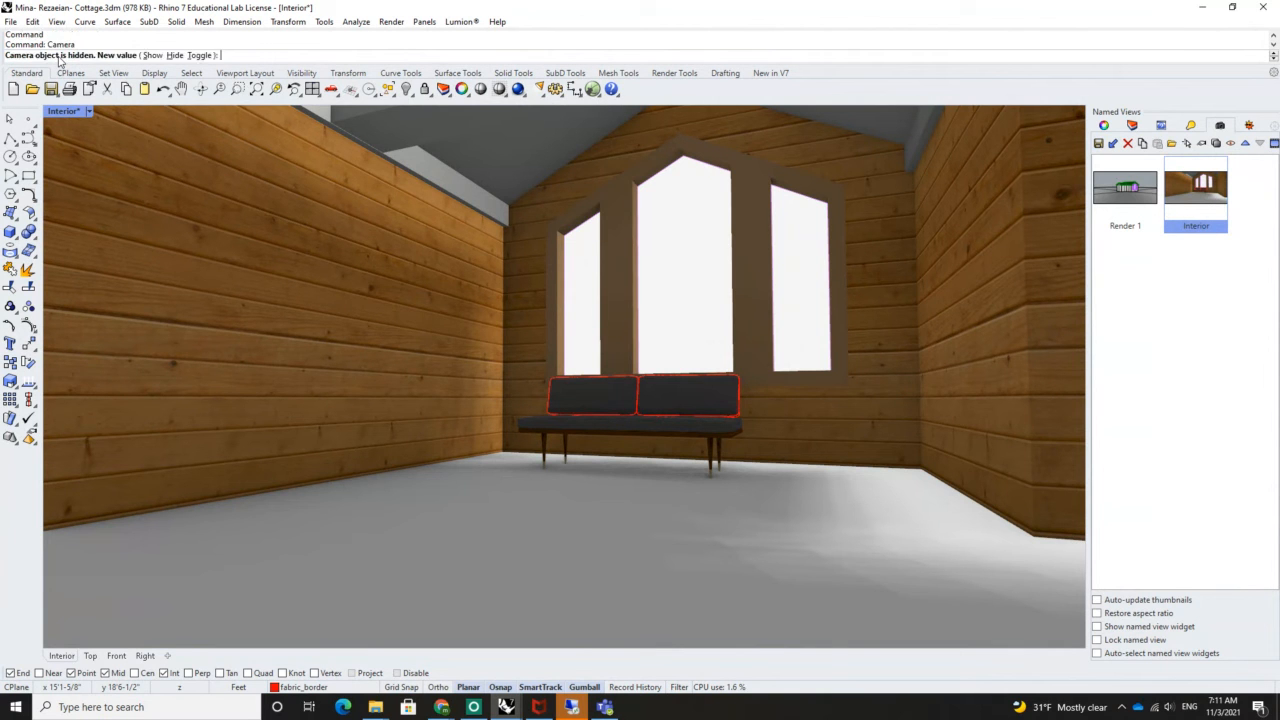
left_click(151, 55)
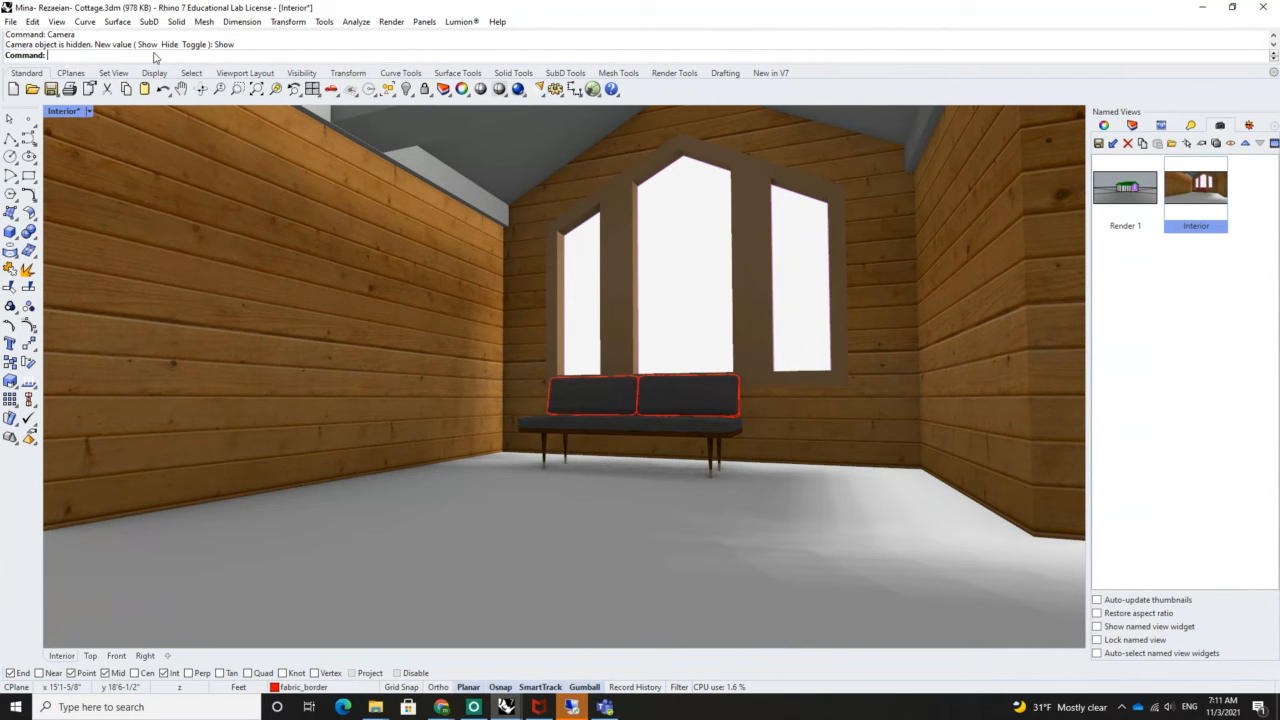
double_click(61, 111)
double_click(58, 111)
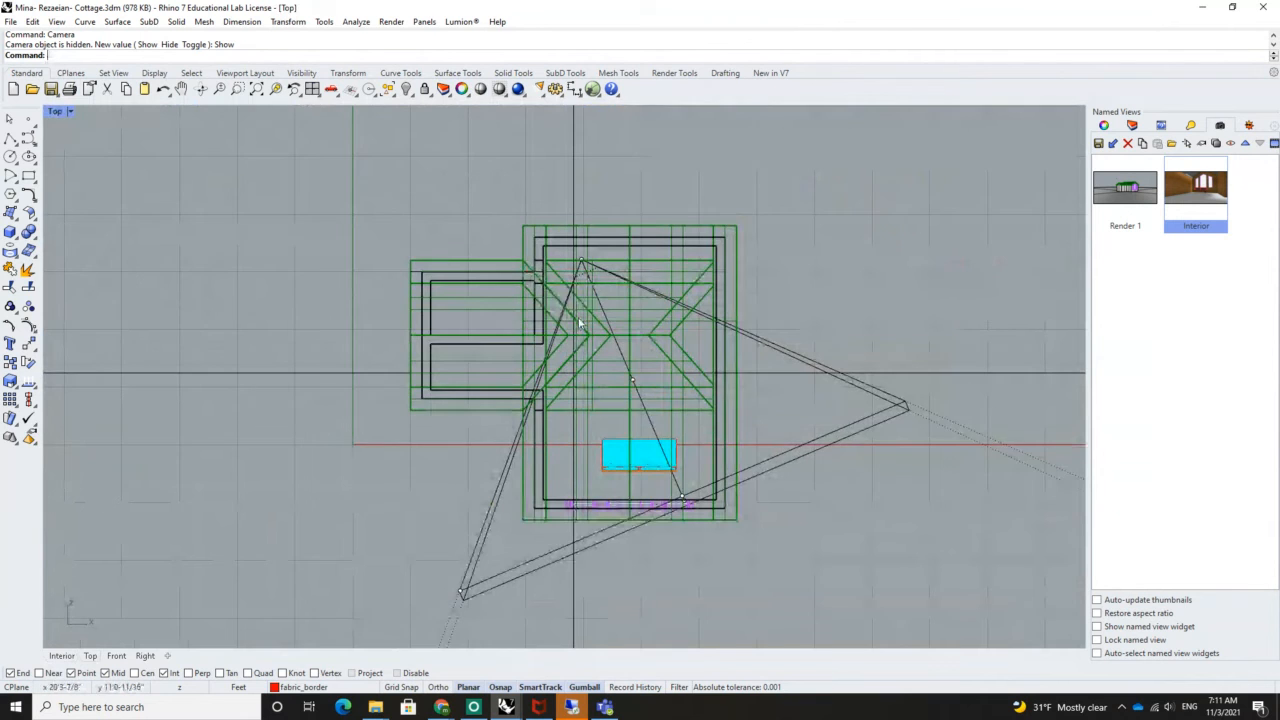
scroll(463, 282, "down", 10)
scroll(540, 270, "up", 5)
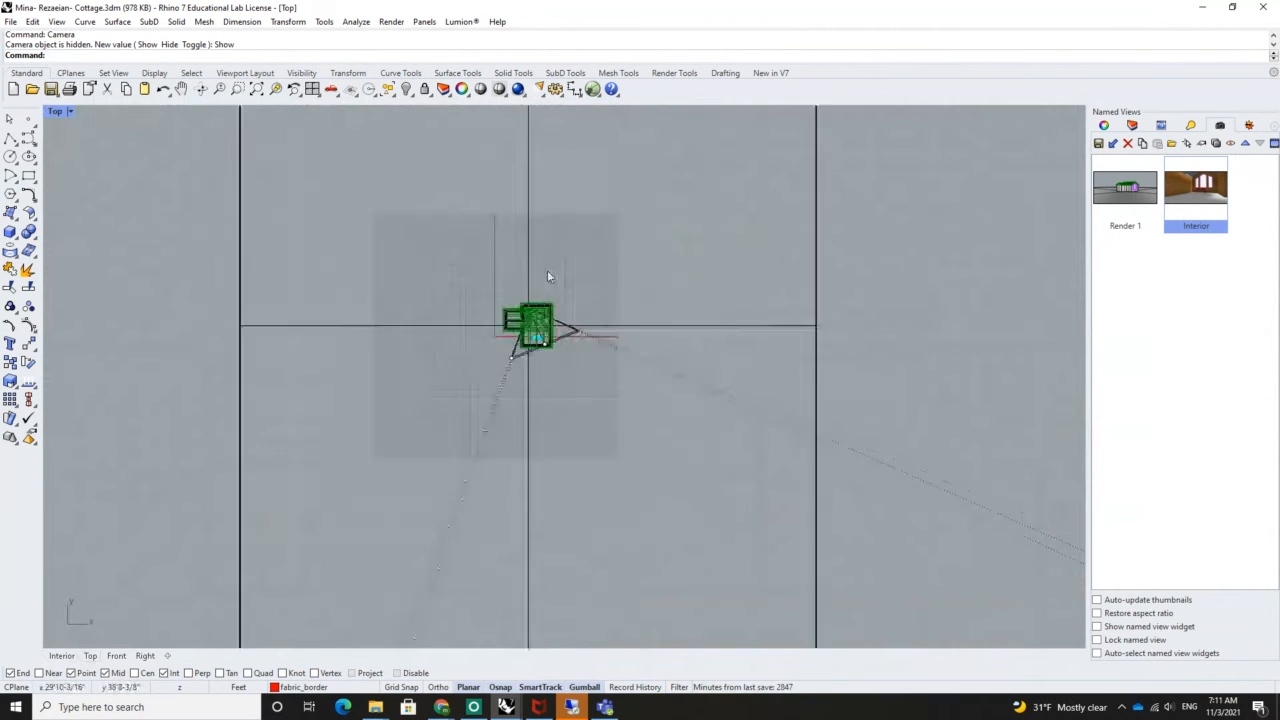
double_click(55, 111)
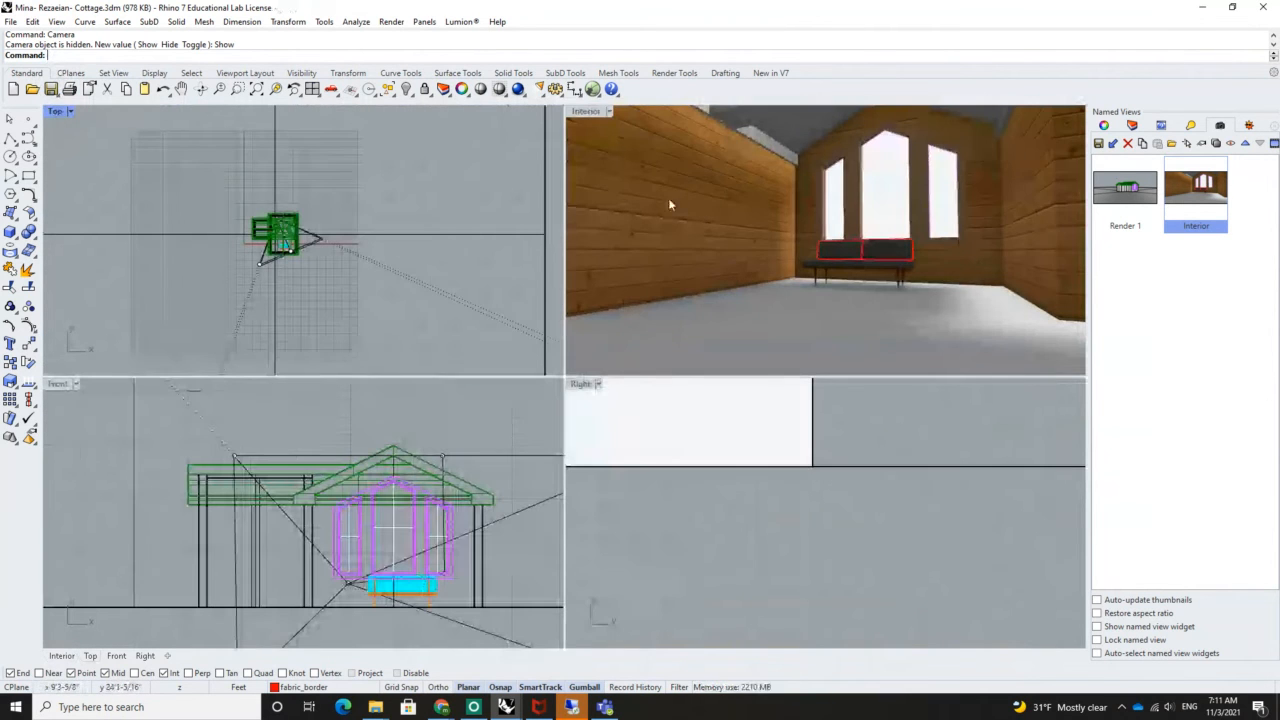
scroll(298, 225, "up", 6)
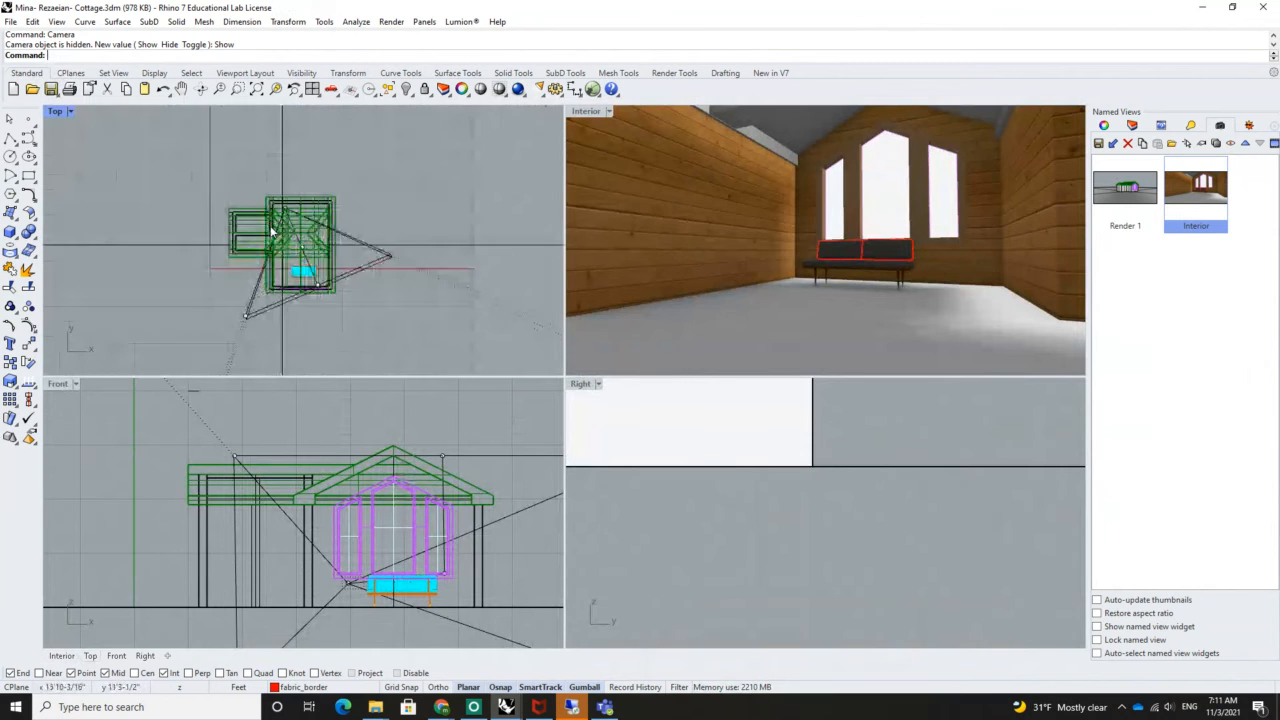
Move the camera's location point in the Top view farther back toward the room corner opposite the sofa
scroll(279, 216, "up", 6)
left_click(303, 196)
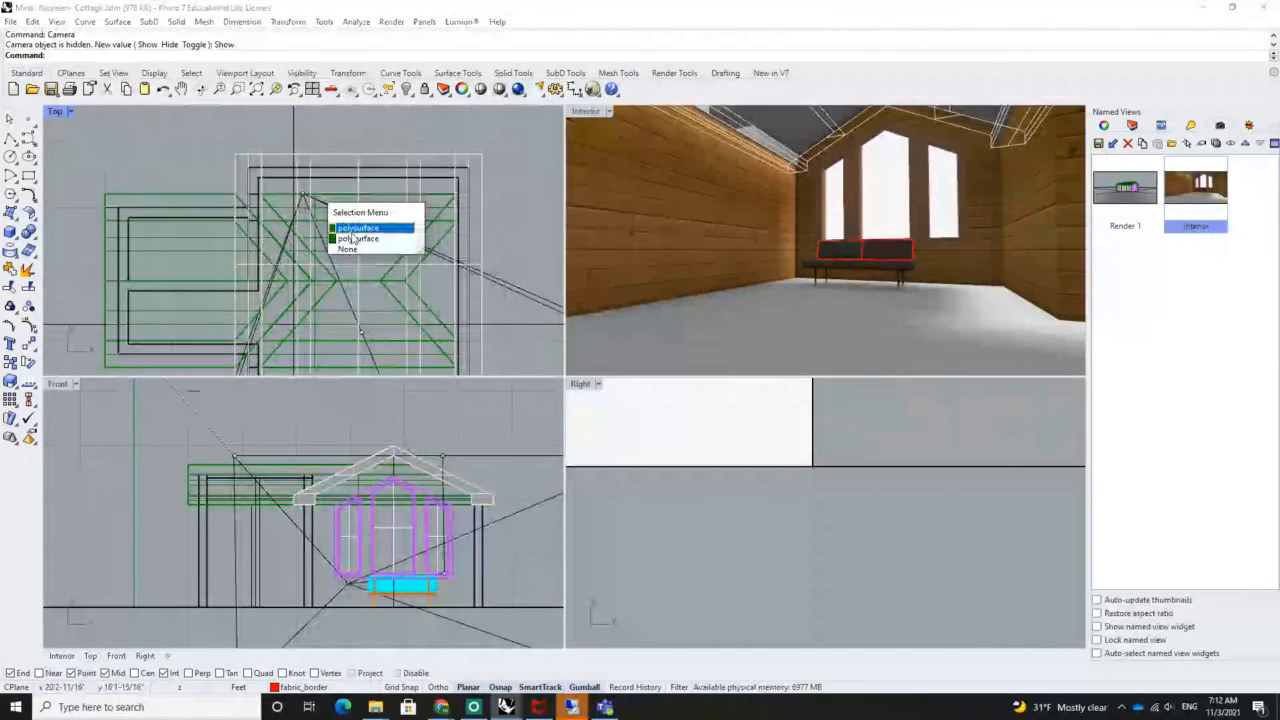
left_click(348, 249)
scroll(300, 198, "up", 5)
left_click(364, 212)
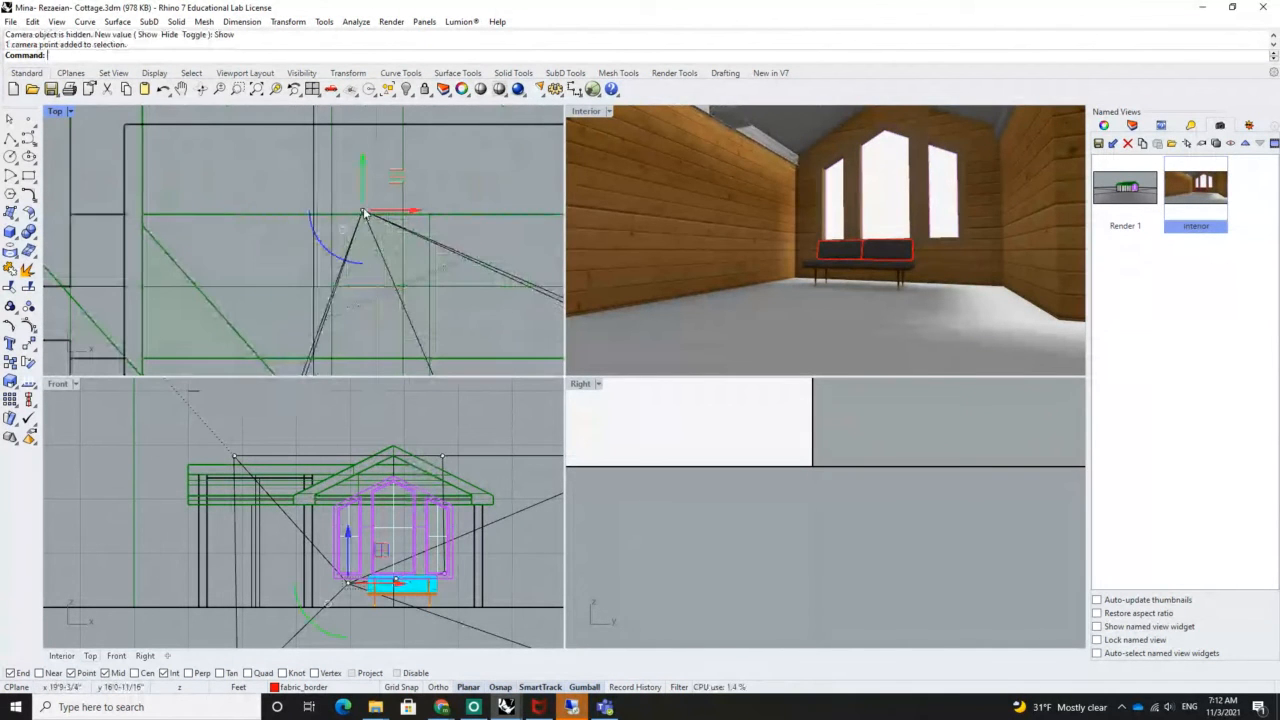
left_click_drag(364, 213, 303, 151)
left_click_drag(306, 153, 275, 163)
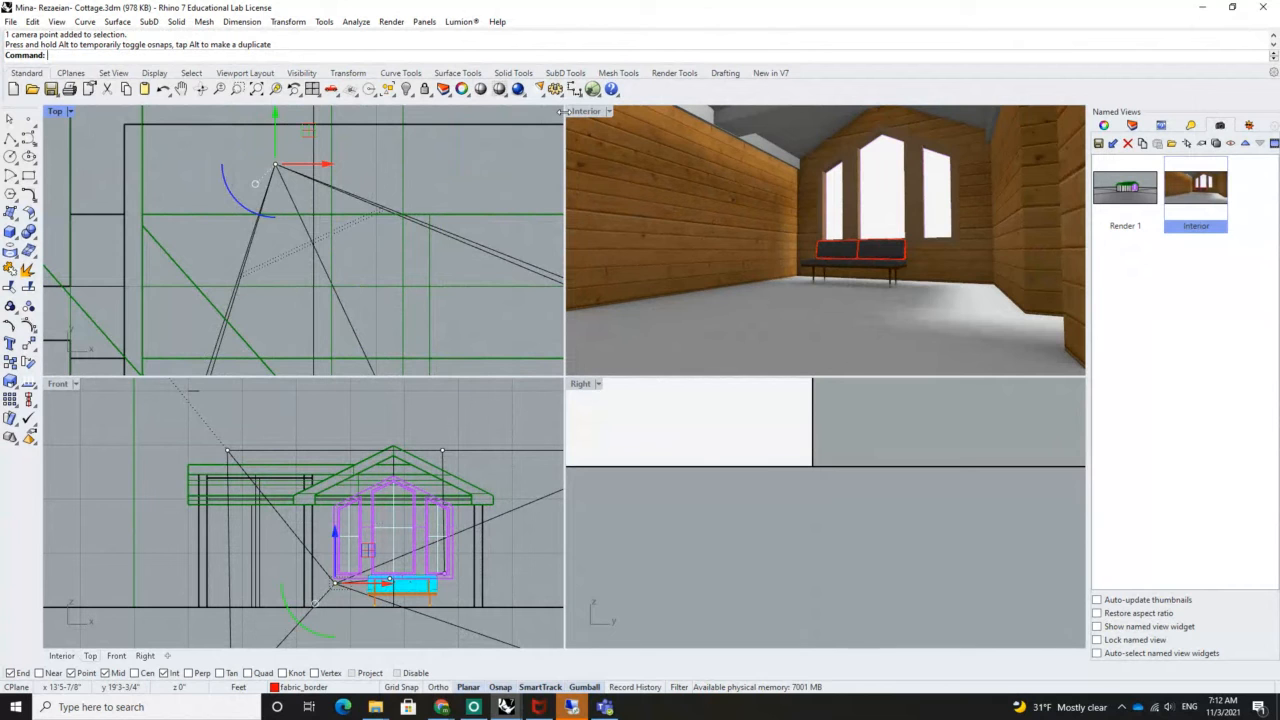
Fine-tune the camera point by raising it slightly in the Front view and shifting it toward the side wall in the Top view
scroll(375, 265, "down", 5)
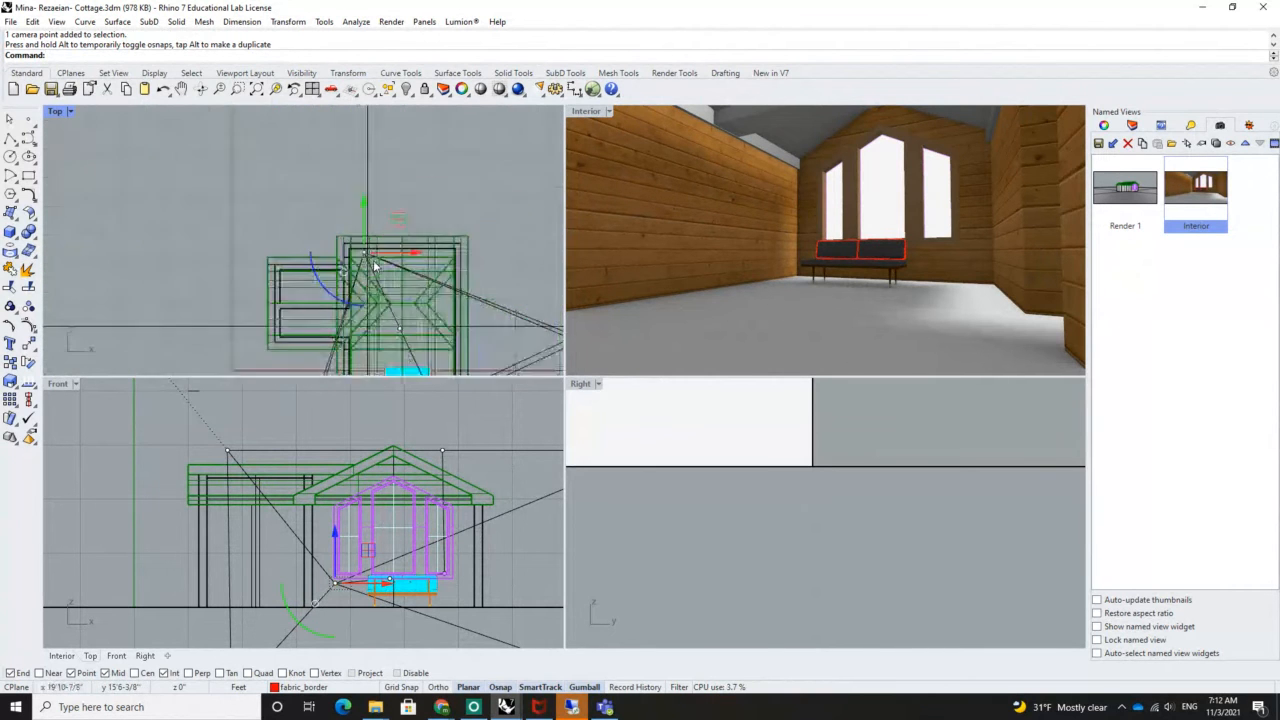
scroll(366, 258, "up", 12)
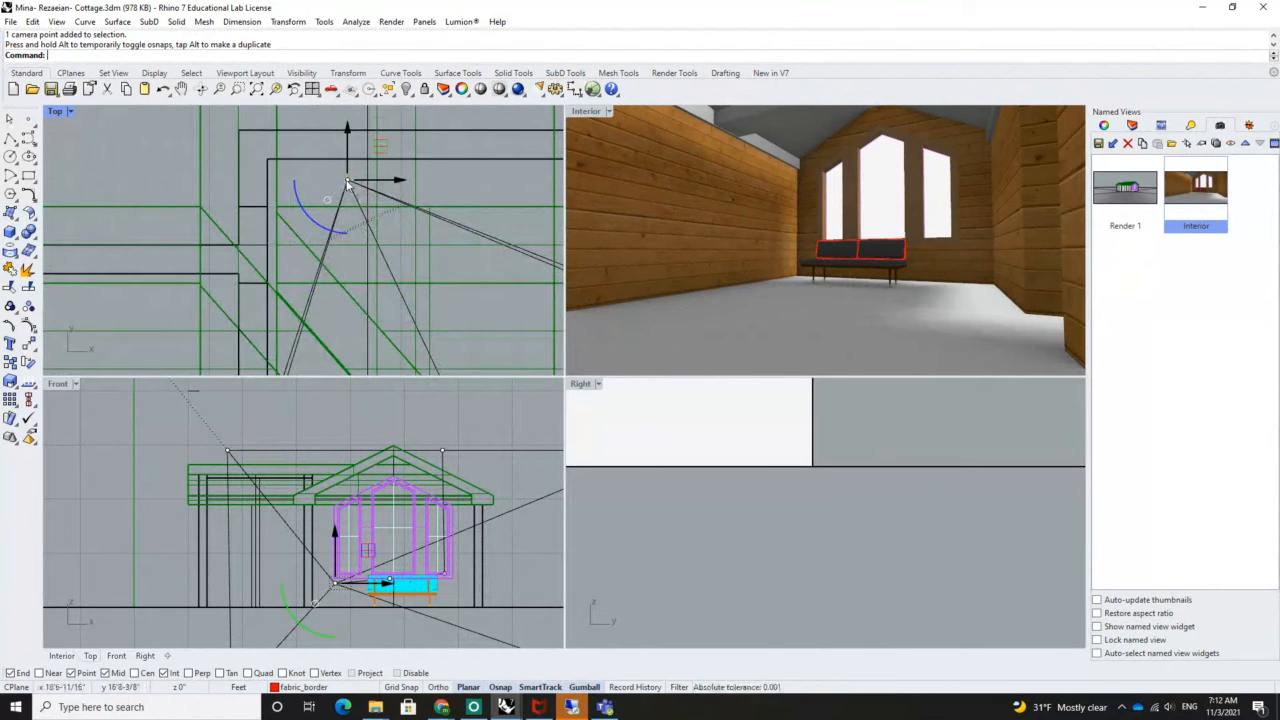
mouse_move(346, 184)
left_mouse_down()
mouse_move(383, 176)
mouse_move(369, 147)
mouse_move(347, 180)
left_mouse_up()
left_click_drag(336, 548, 321, 543)
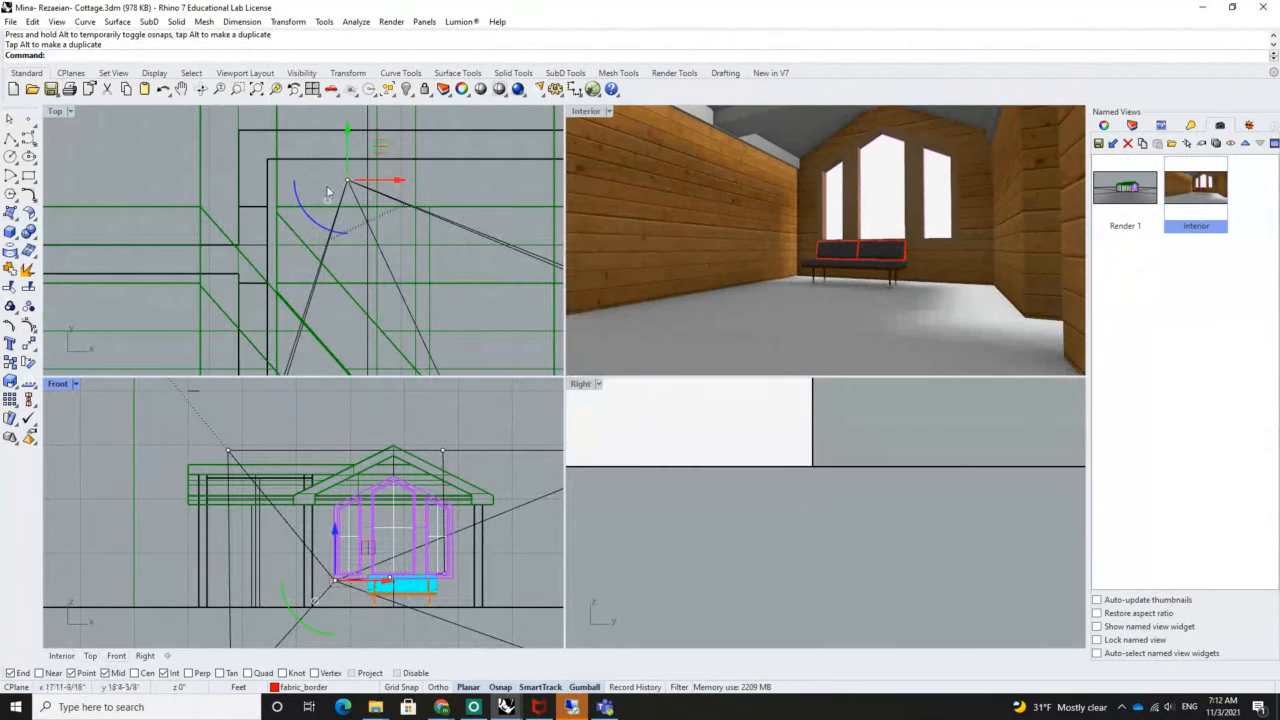
mouse_move(347, 180)
left_mouse_down()
mouse_move(513, 184)
mouse_move(331, 190)
left_mouse_up()
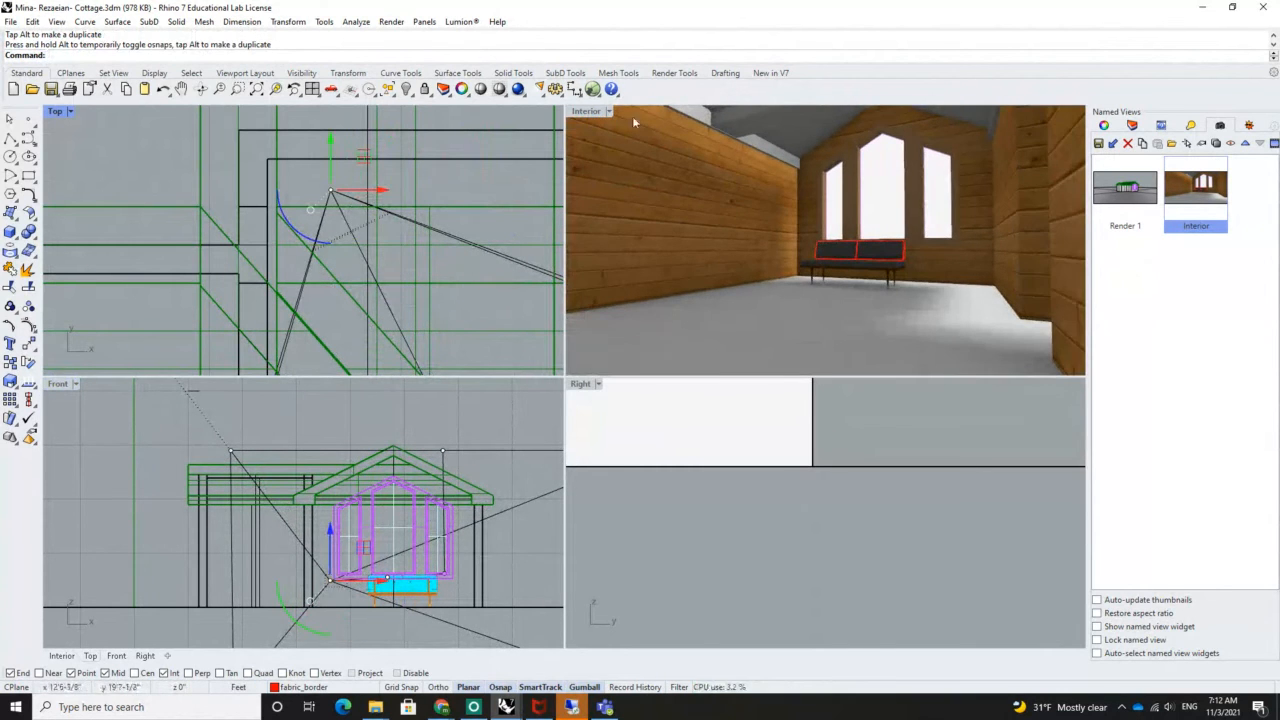
Replace the "Interior" named view with the maximized viewport's new camera position and return to the four-viewport layout
double_click(588, 111)
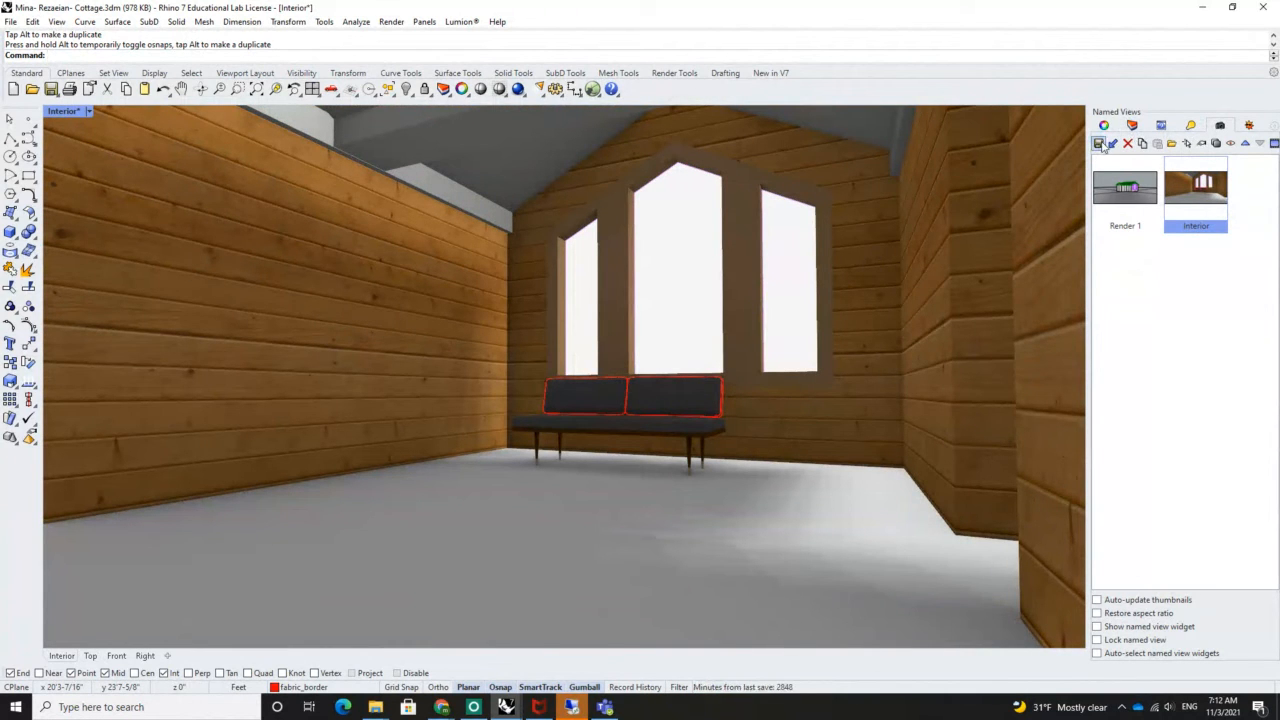
left_click(1098, 143)
left_click(671, 369)
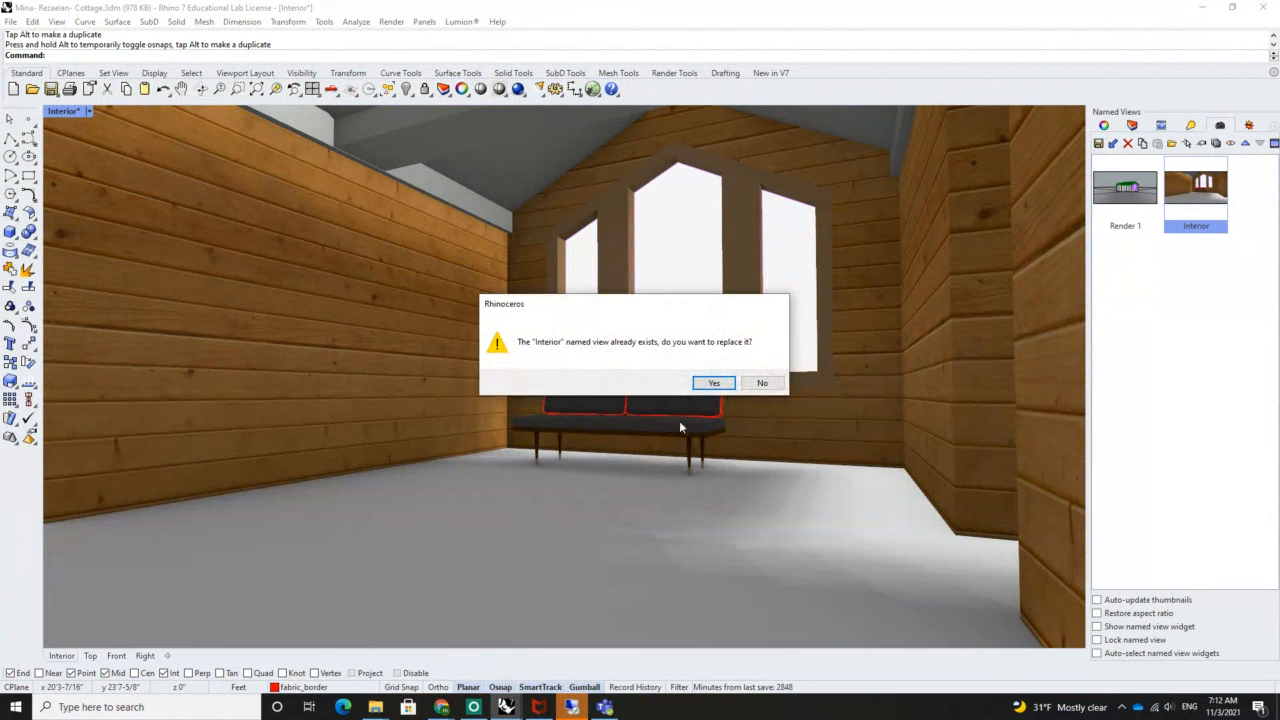
left_click(713, 383)
double_click(70, 112)
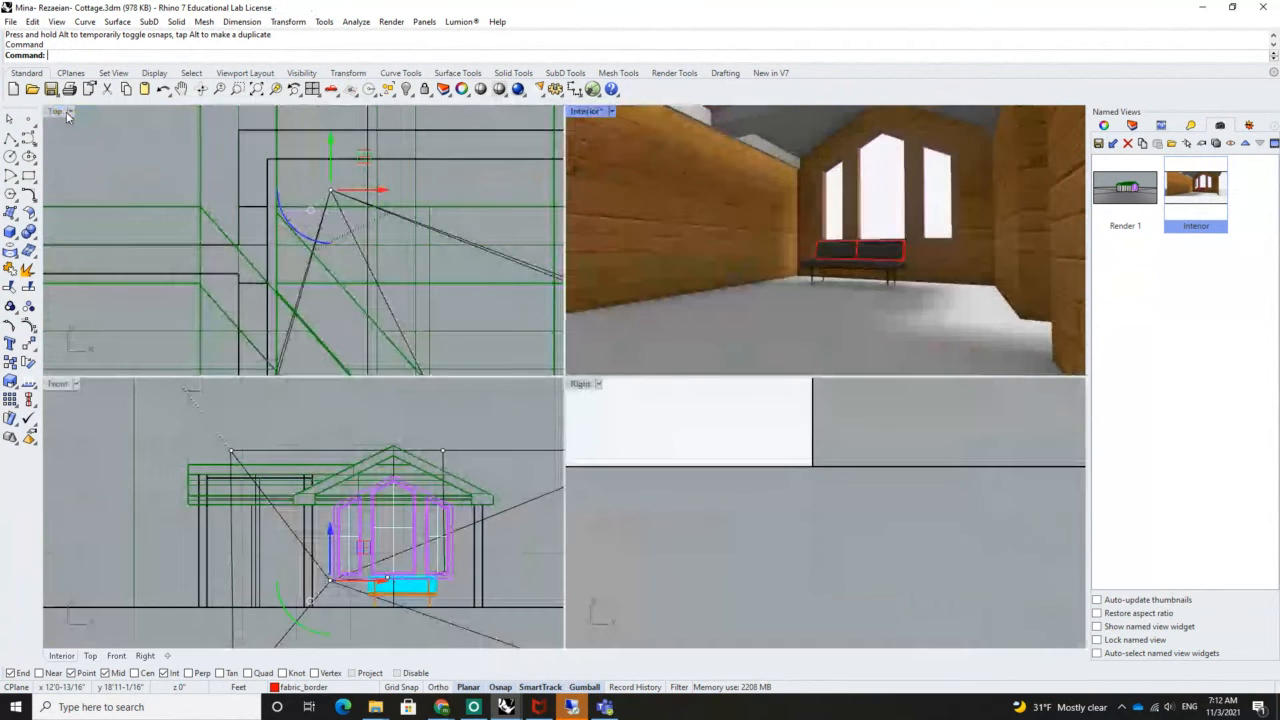
scroll(403, 233, "down", 5)
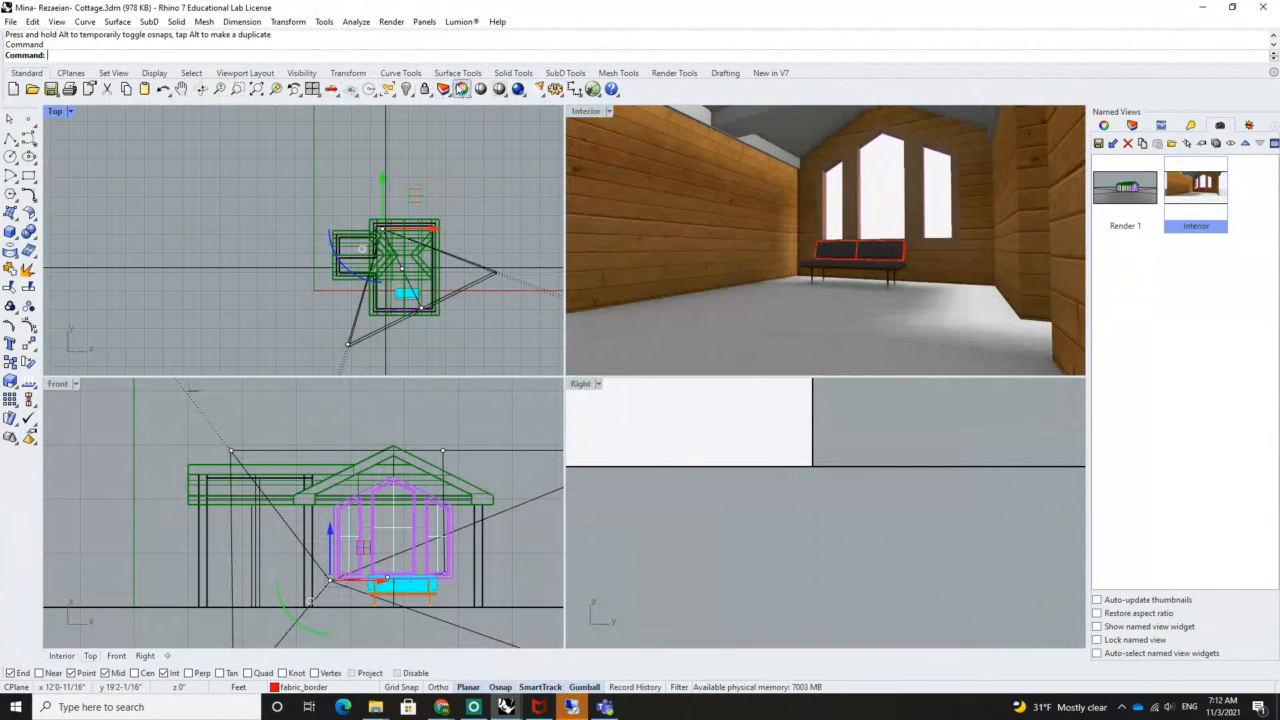
left_click(518, 90)
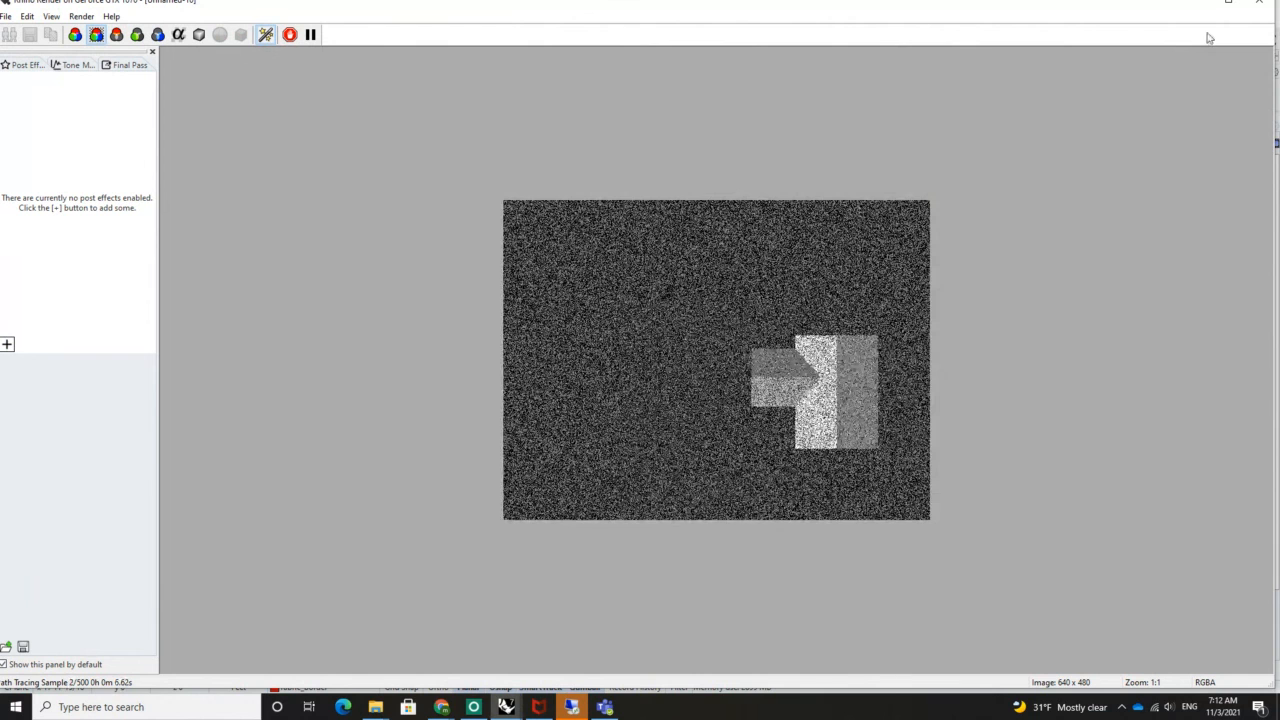
left_click(1257, 9)
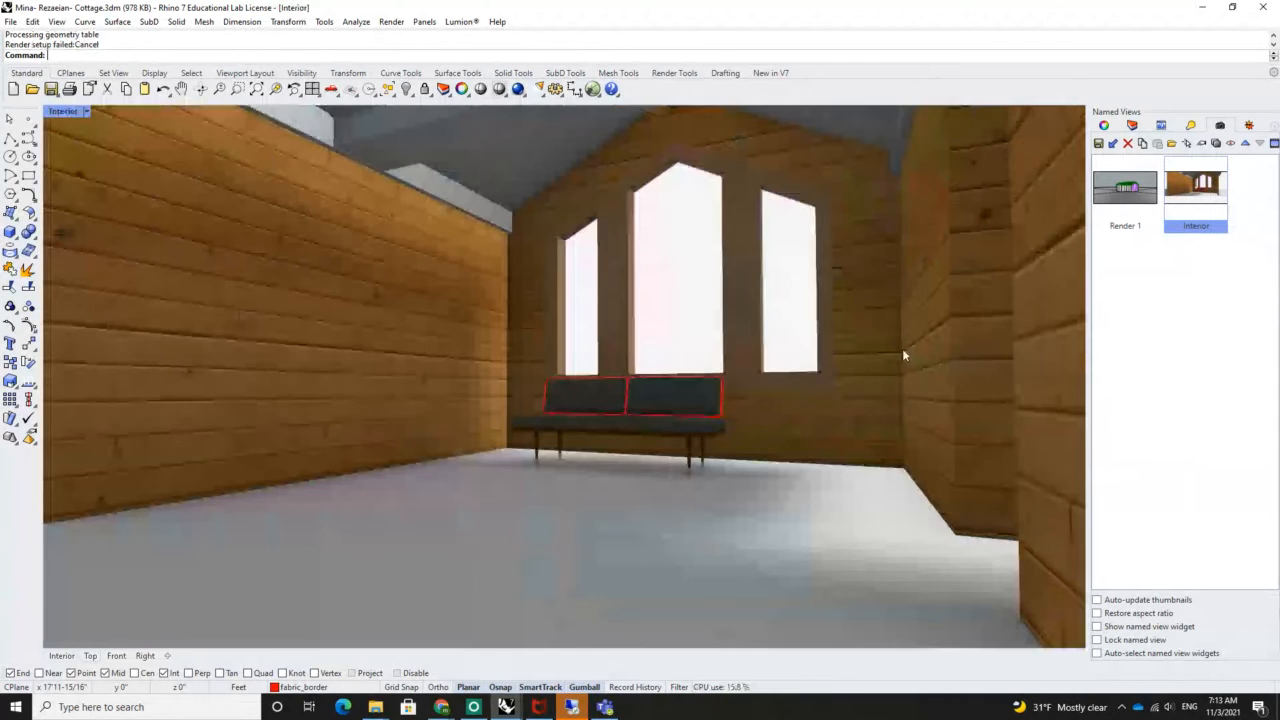
Restore the four-viewport layout, test-render the Interior view, and stop the rendering
double_click(53, 112)
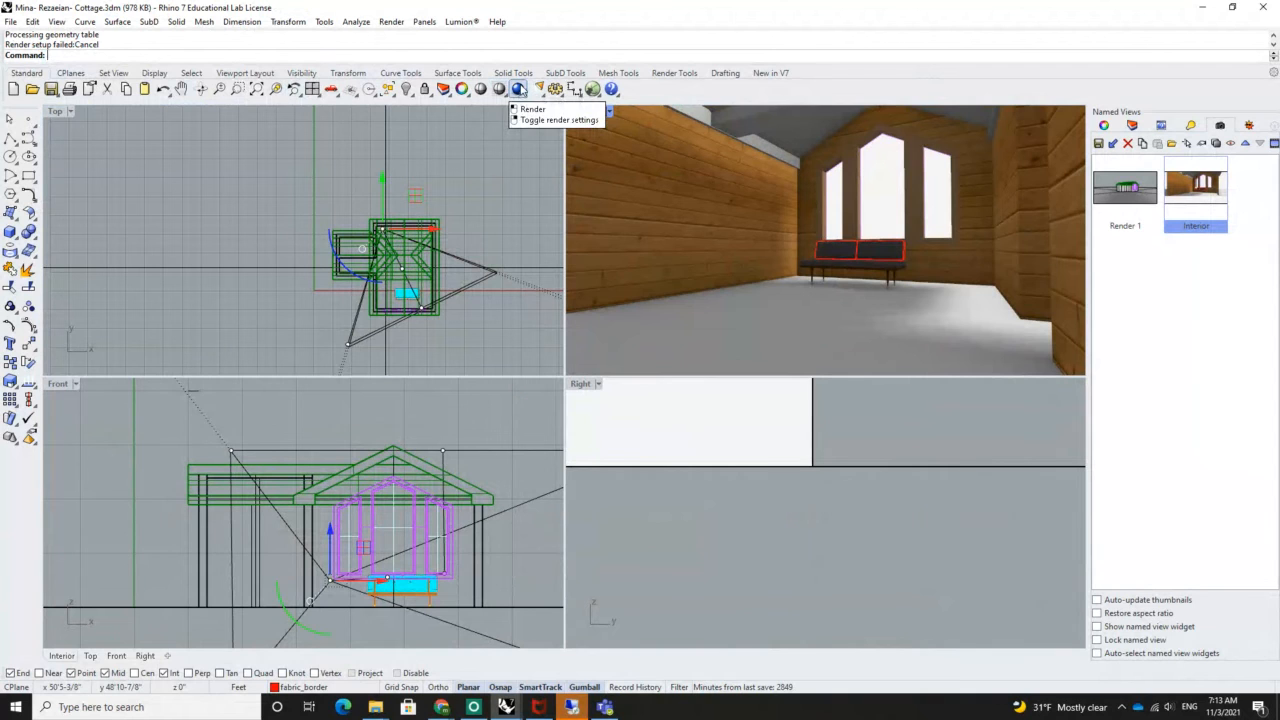
left_click(516, 92)
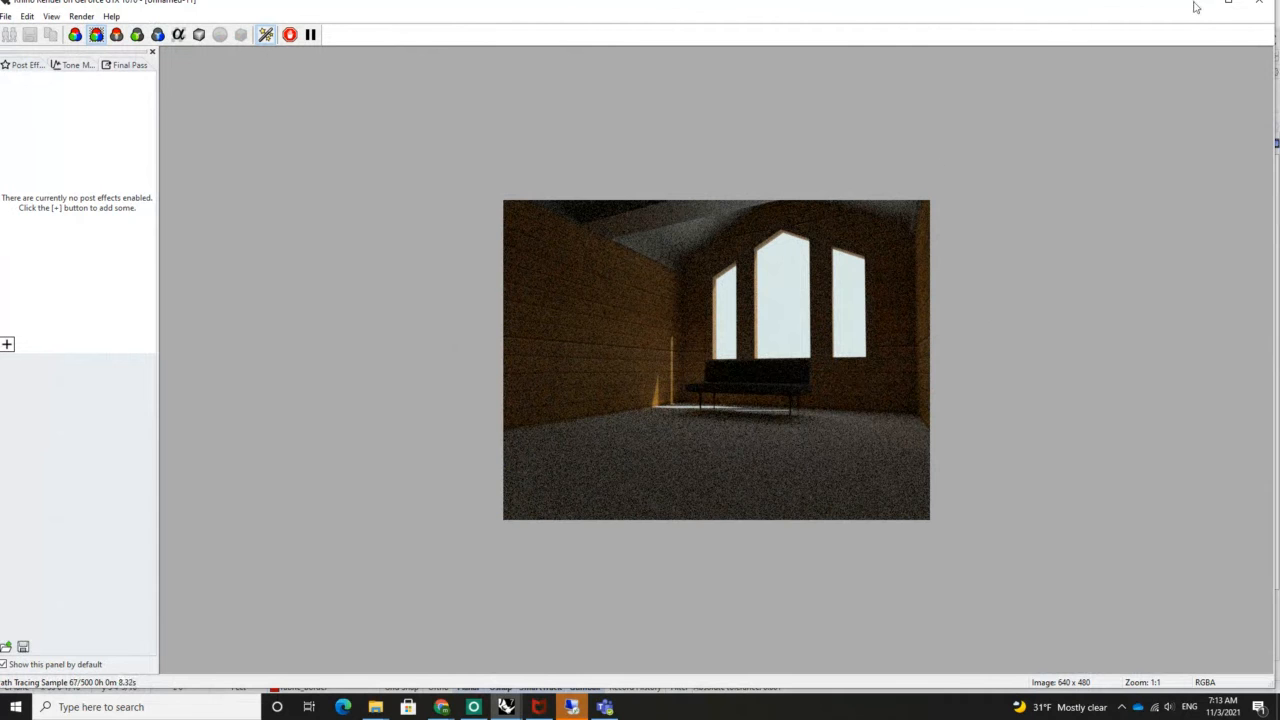
left_click(1258, 4)
left_click(714, 384)
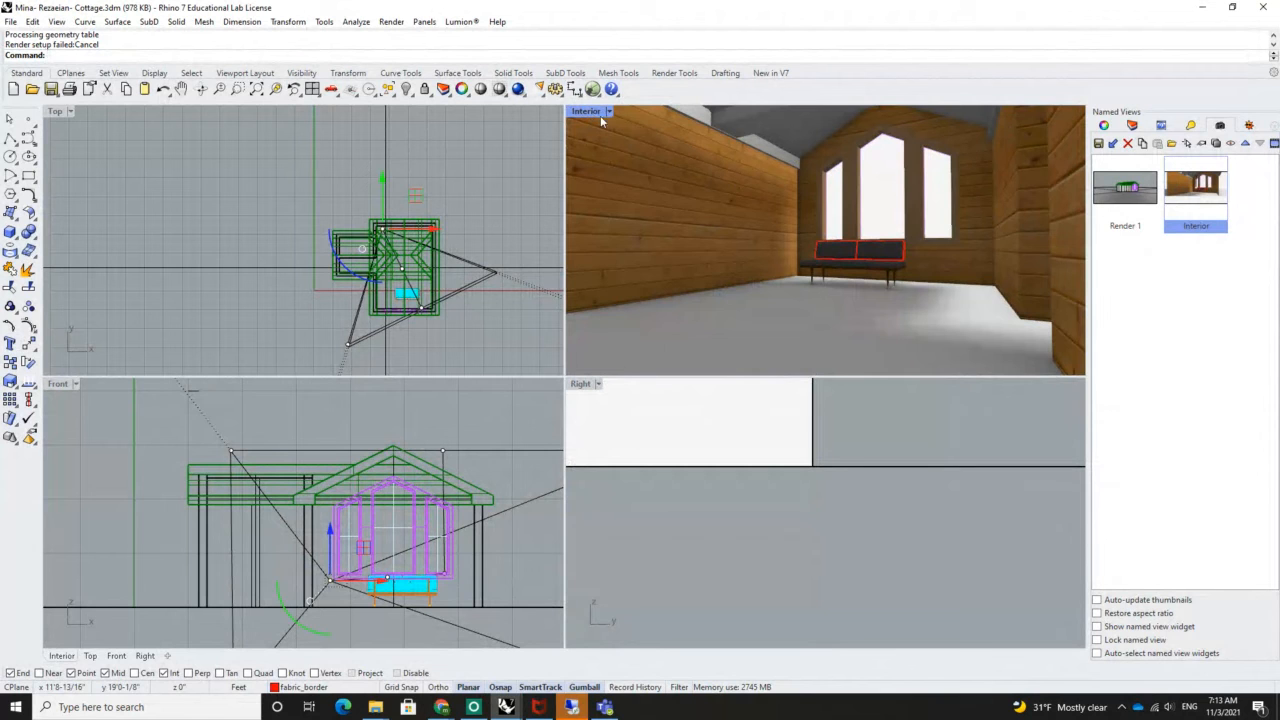
Set the sun's date to 10/9/2000 and its time to 10:19:20 AM for the Chicago location
left_click(1249, 126)
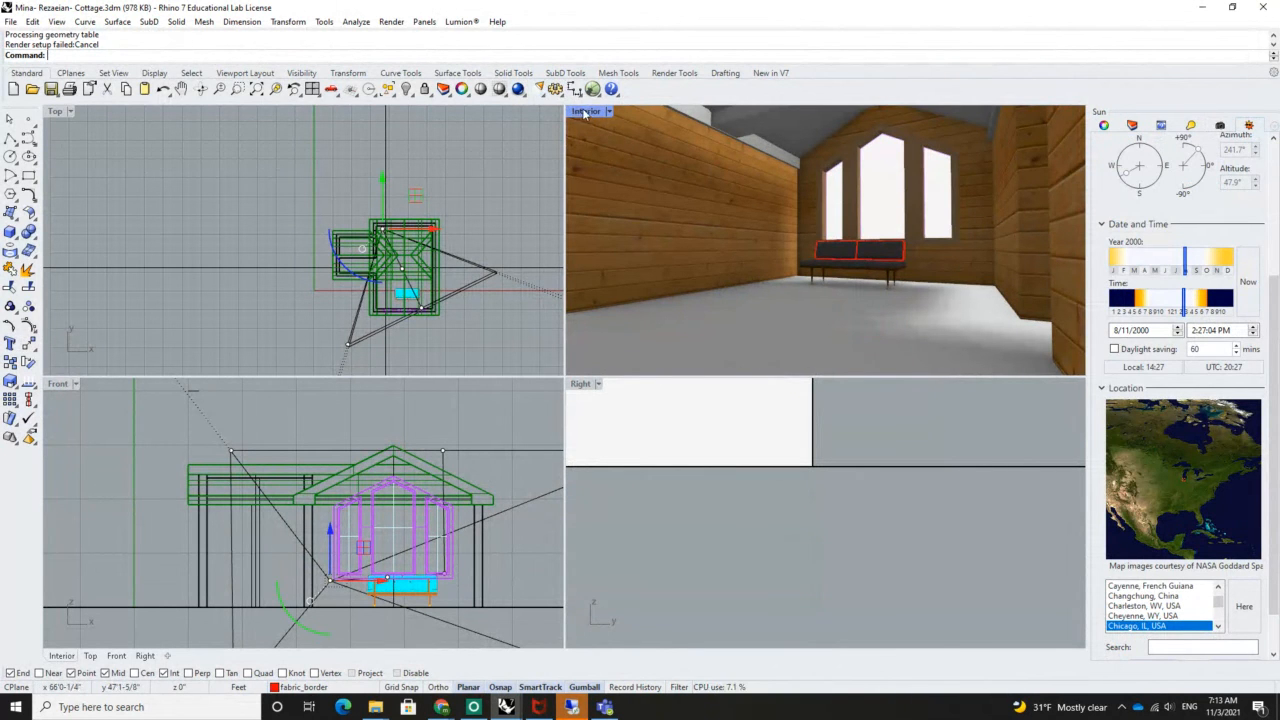
left_click(466, 215)
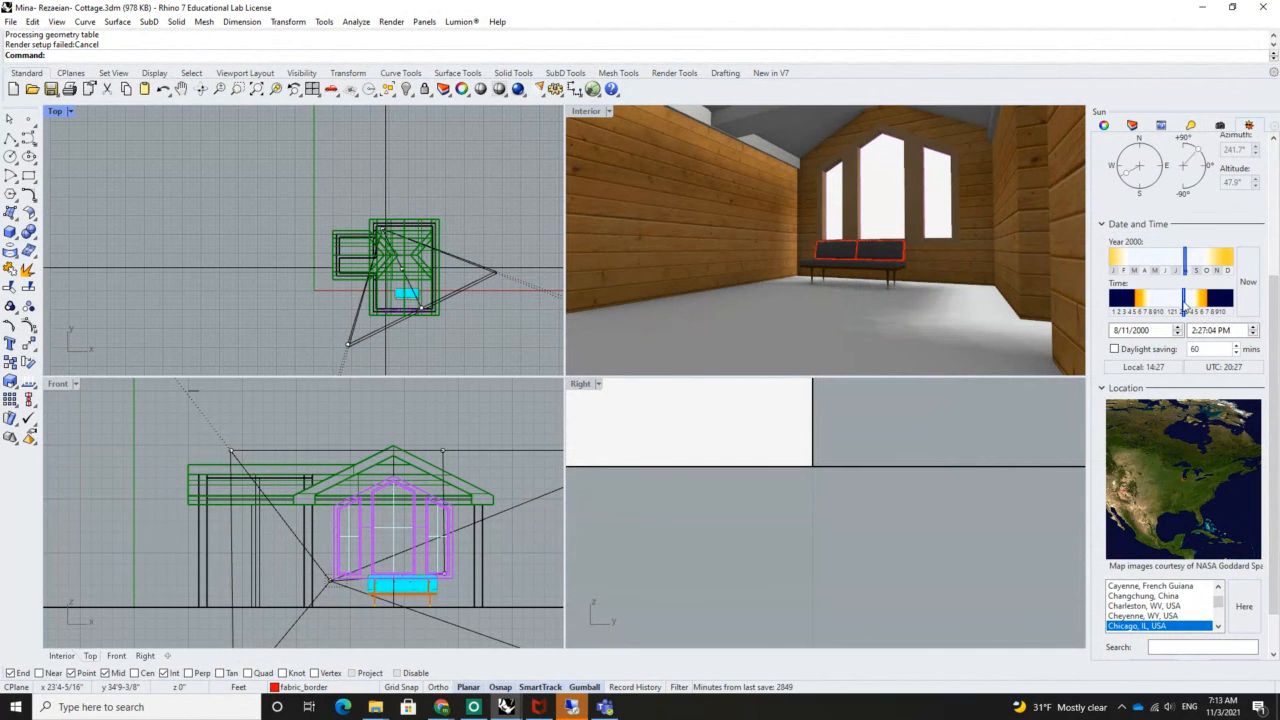
left_click_drag(1185, 305, 1207, 272)
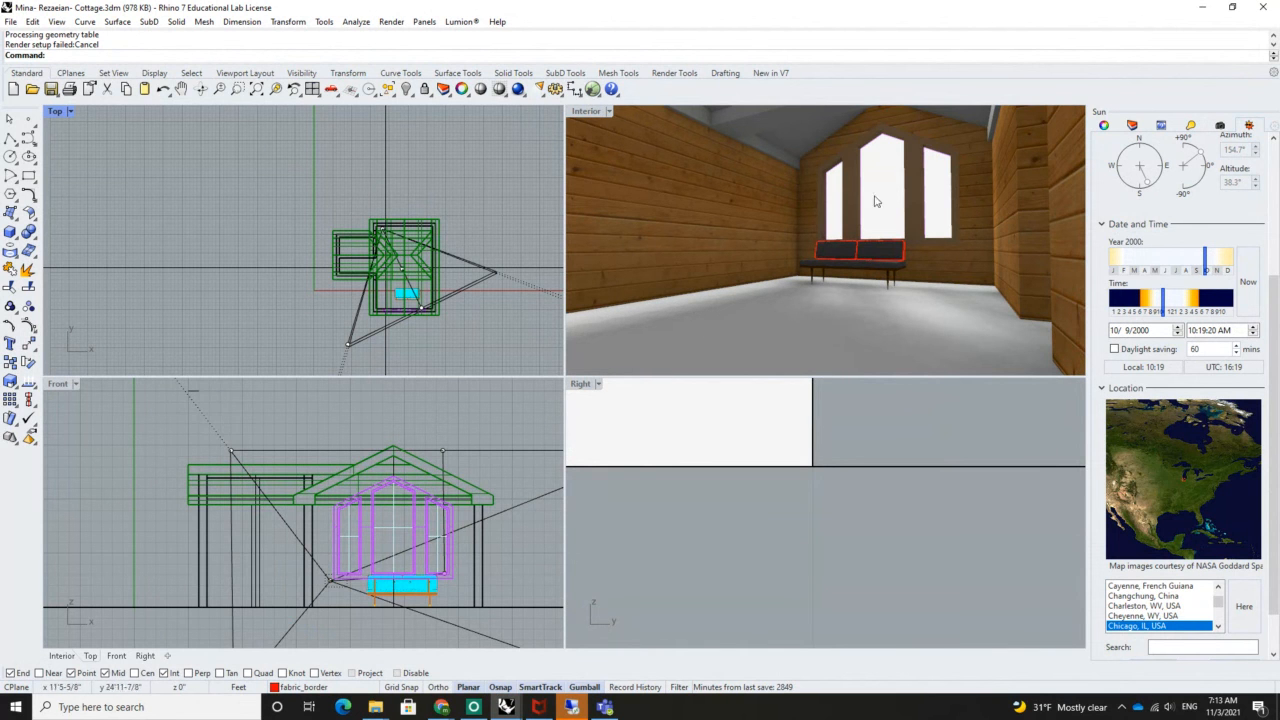
Test-render the Interior view with the adjusted sun and maximize the Top viewport after stopping the rendering
left_click(596, 112)
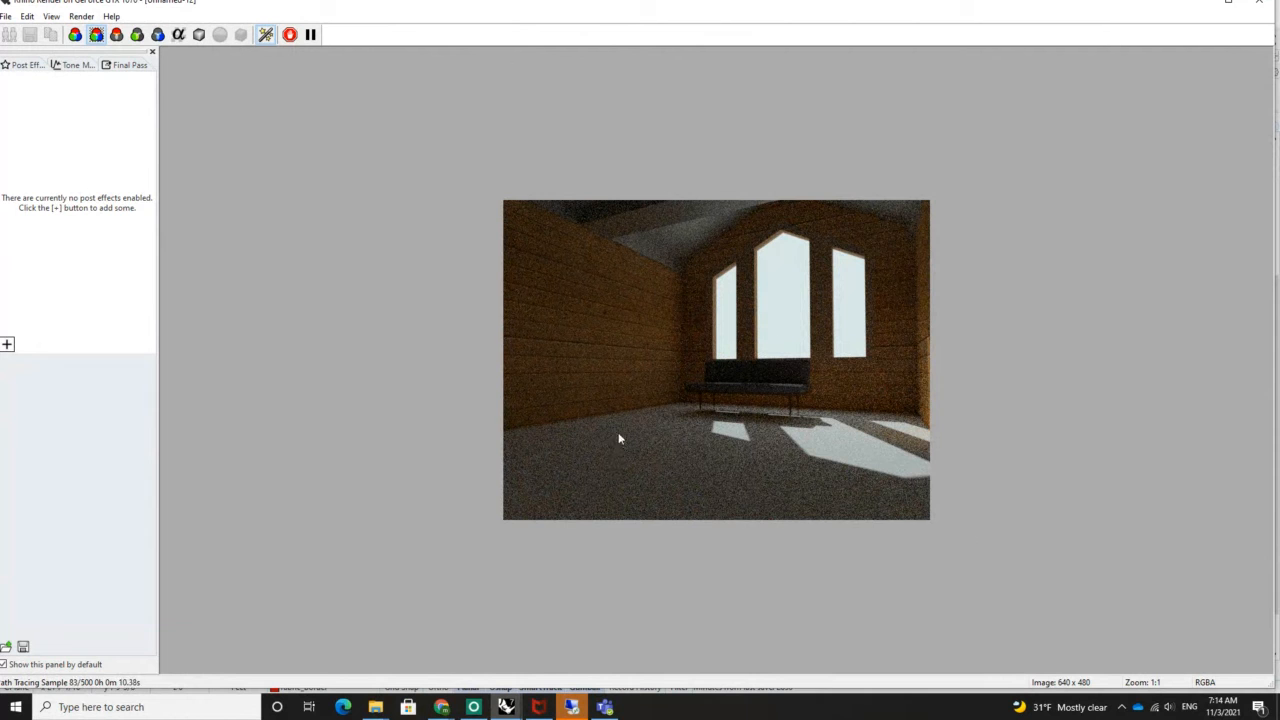
left_click(1259, 3)
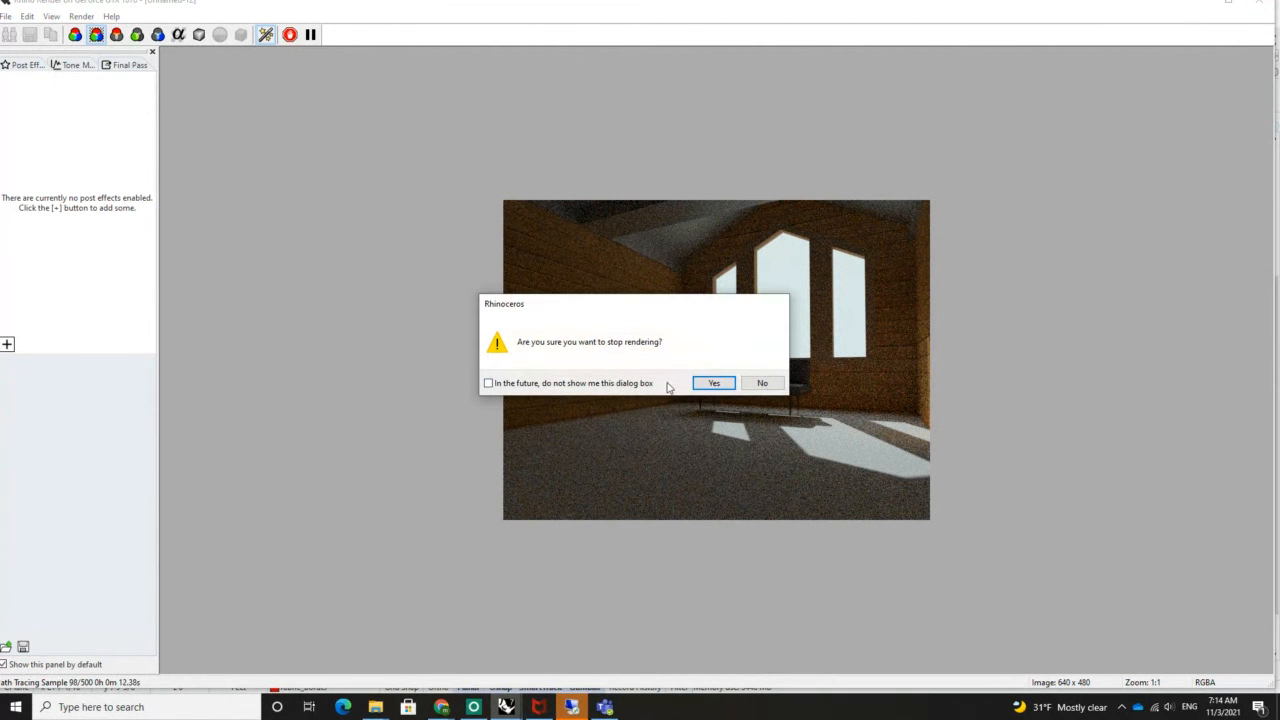
left_click(713, 383)
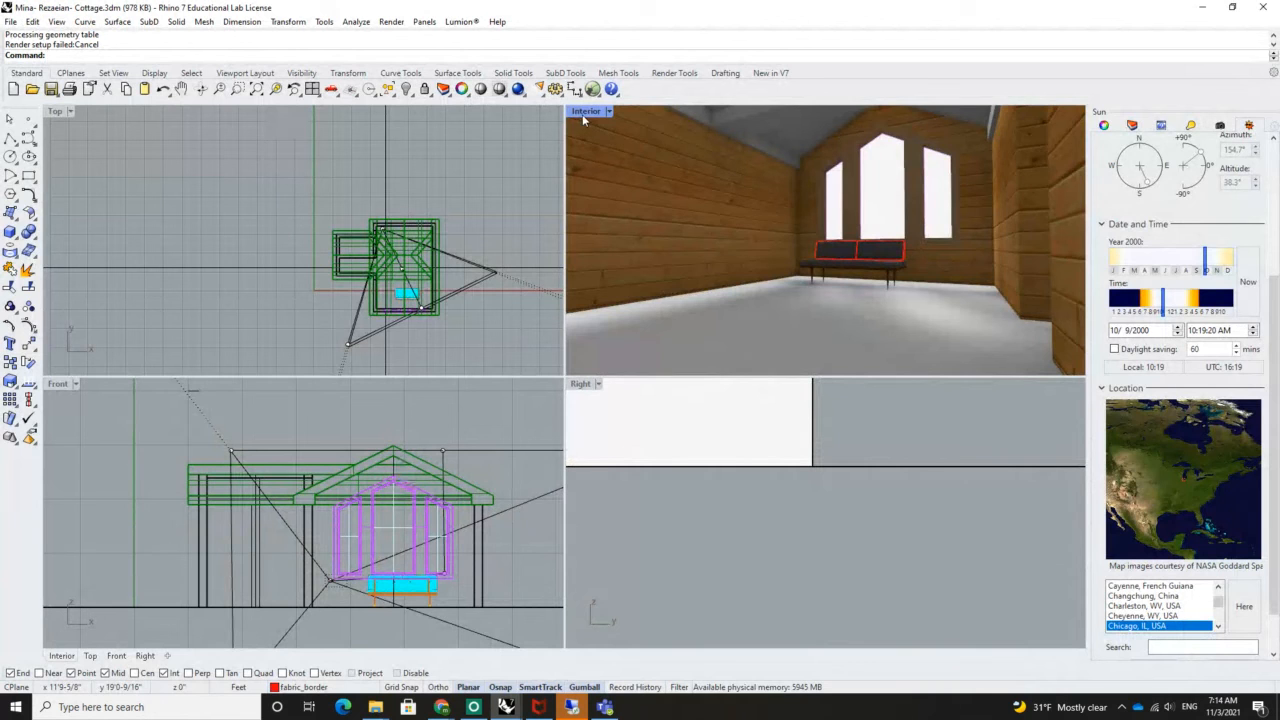
double_click(60, 112)
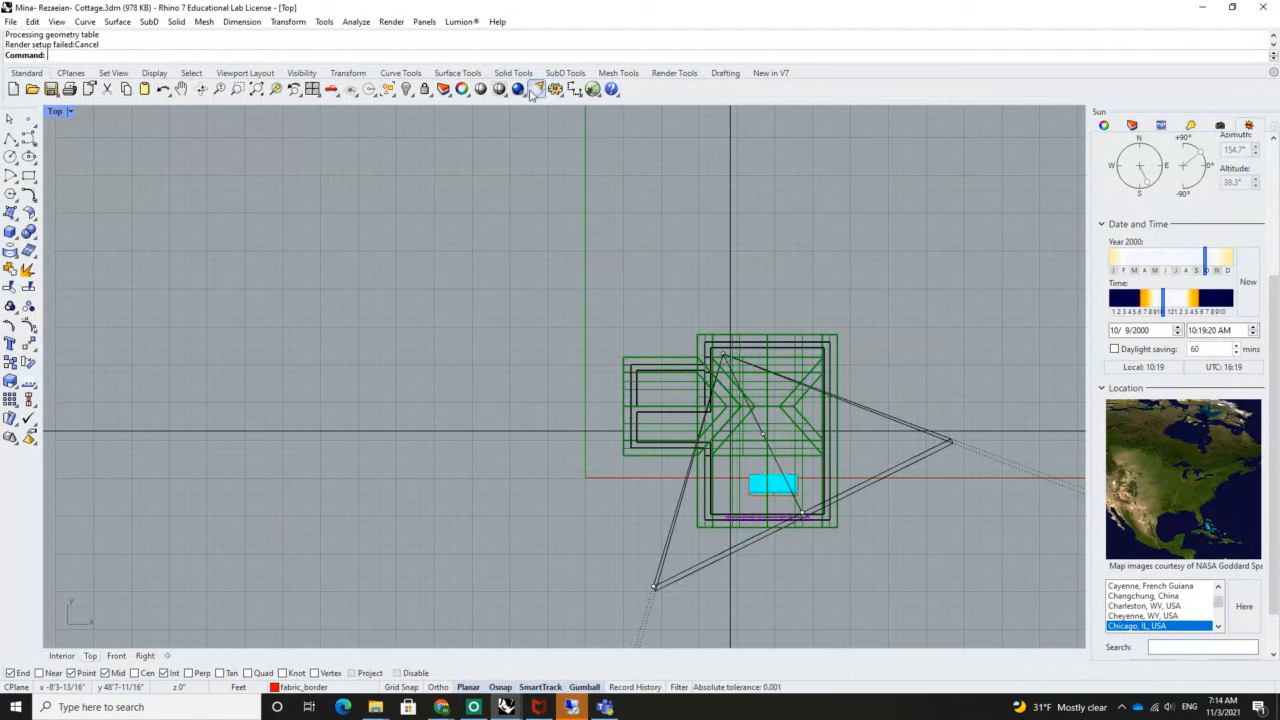
left_click(541, 94)
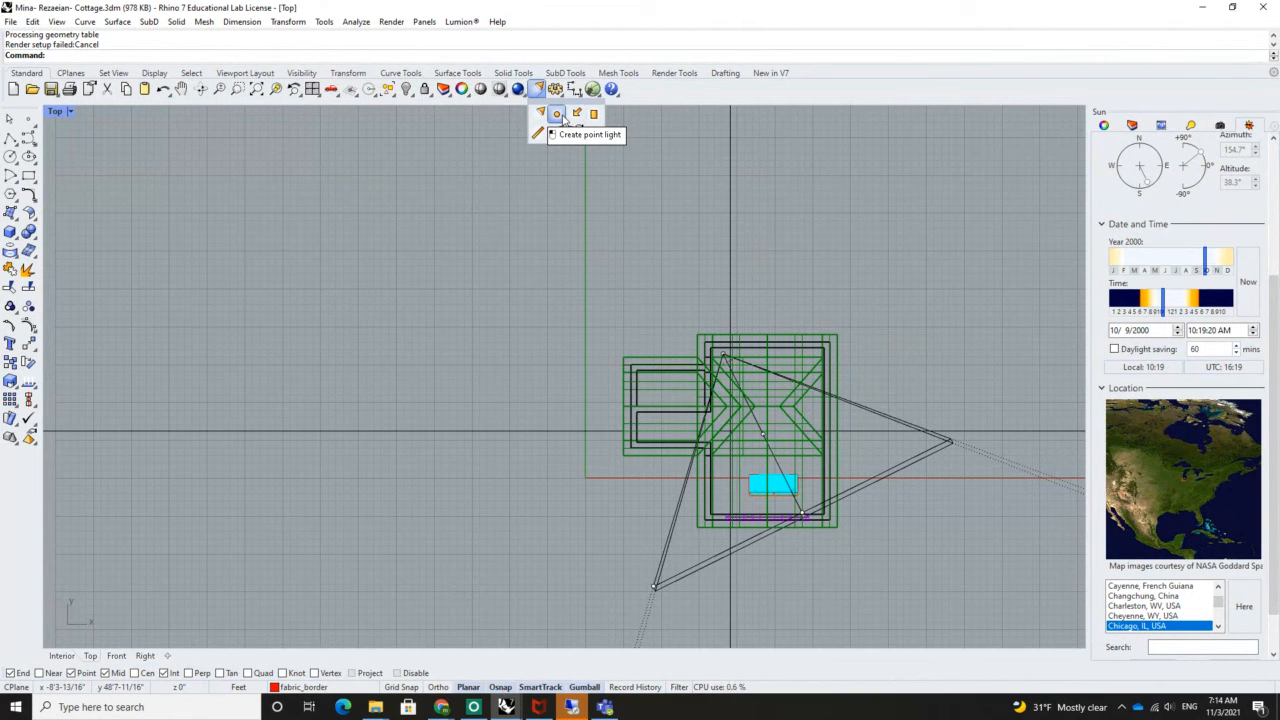
left_click(594, 114)
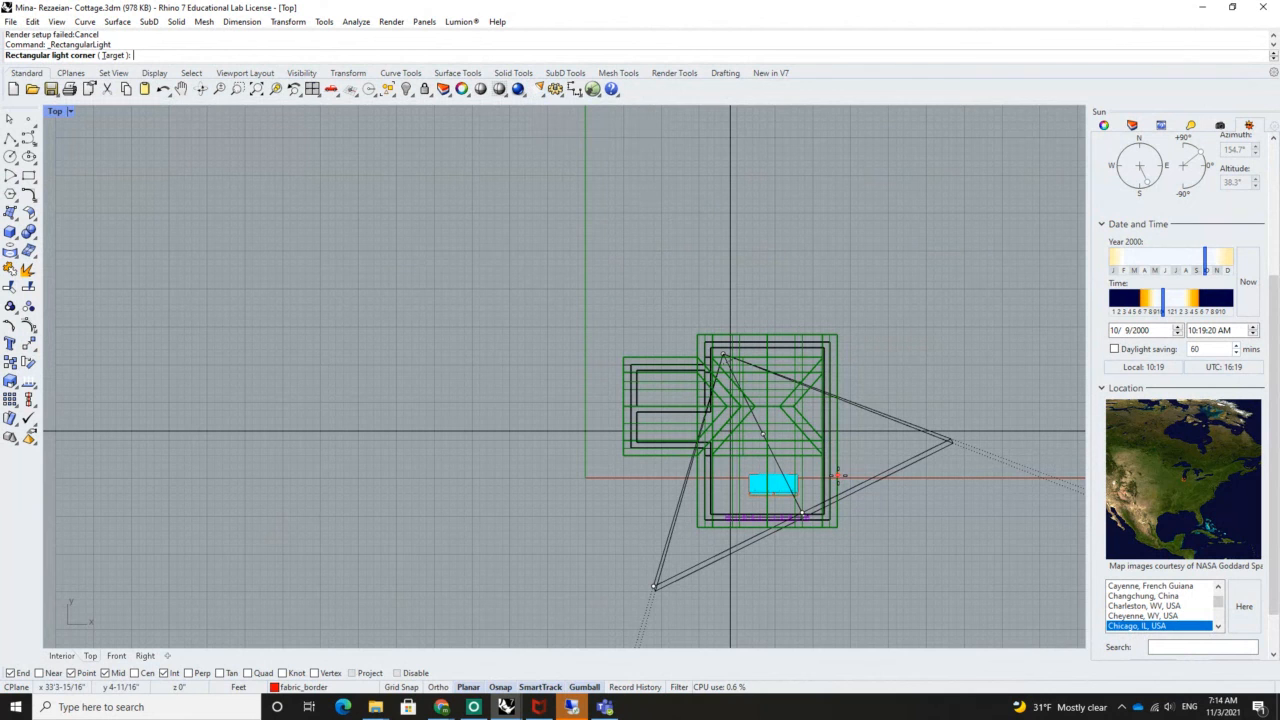
key("Escape")
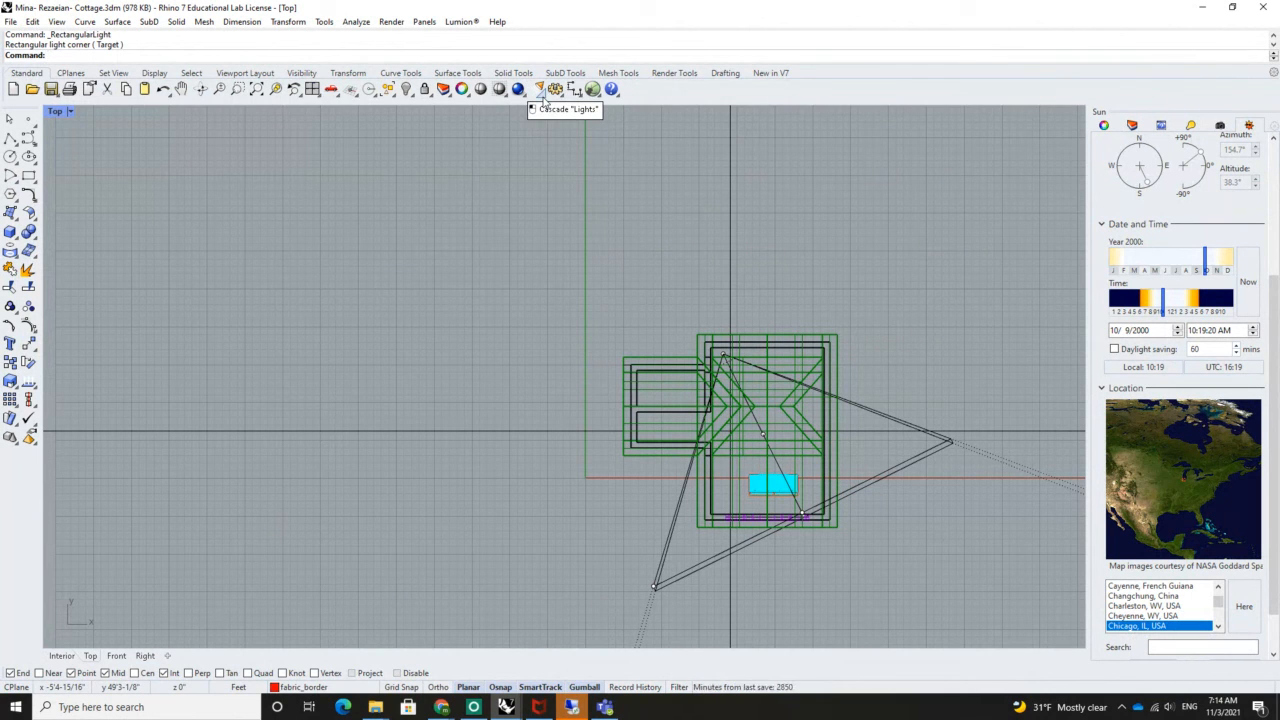
left_click(542, 98)
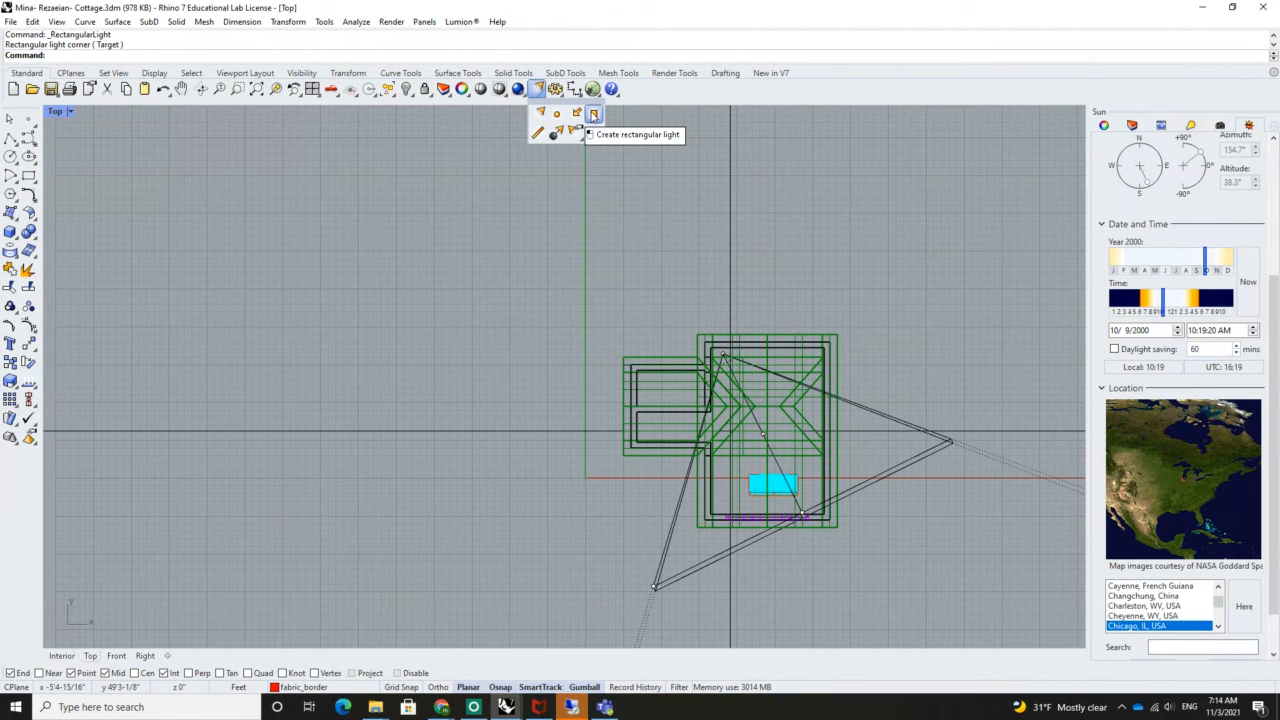
left_click(593, 115)
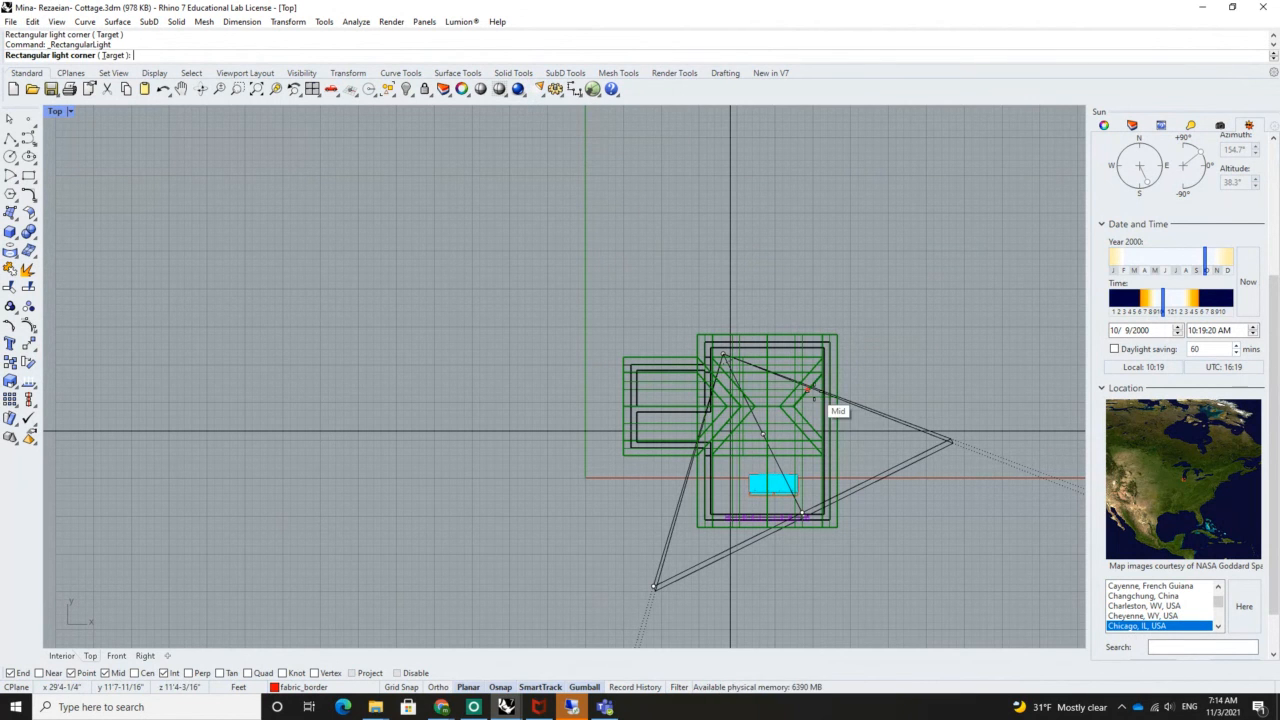
scroll(806, 392, "up", 3)
scroll(807, 391, "up", 2)
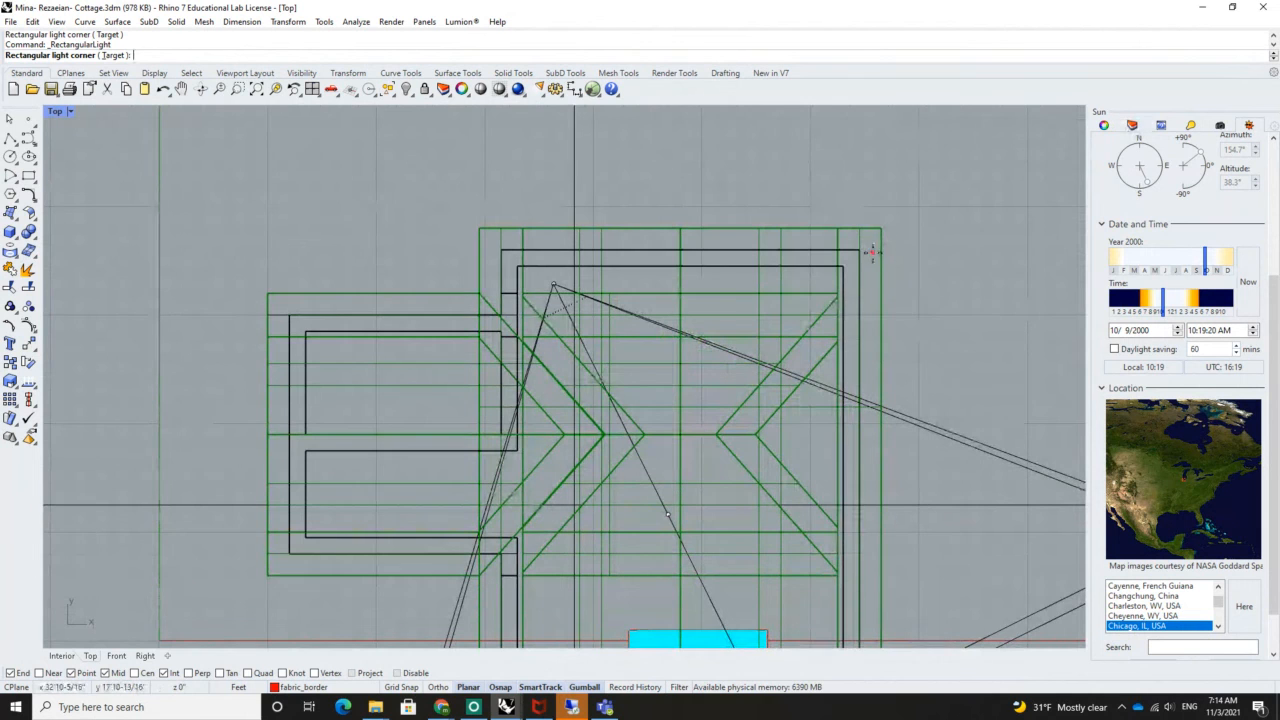
left_click(844, 266)
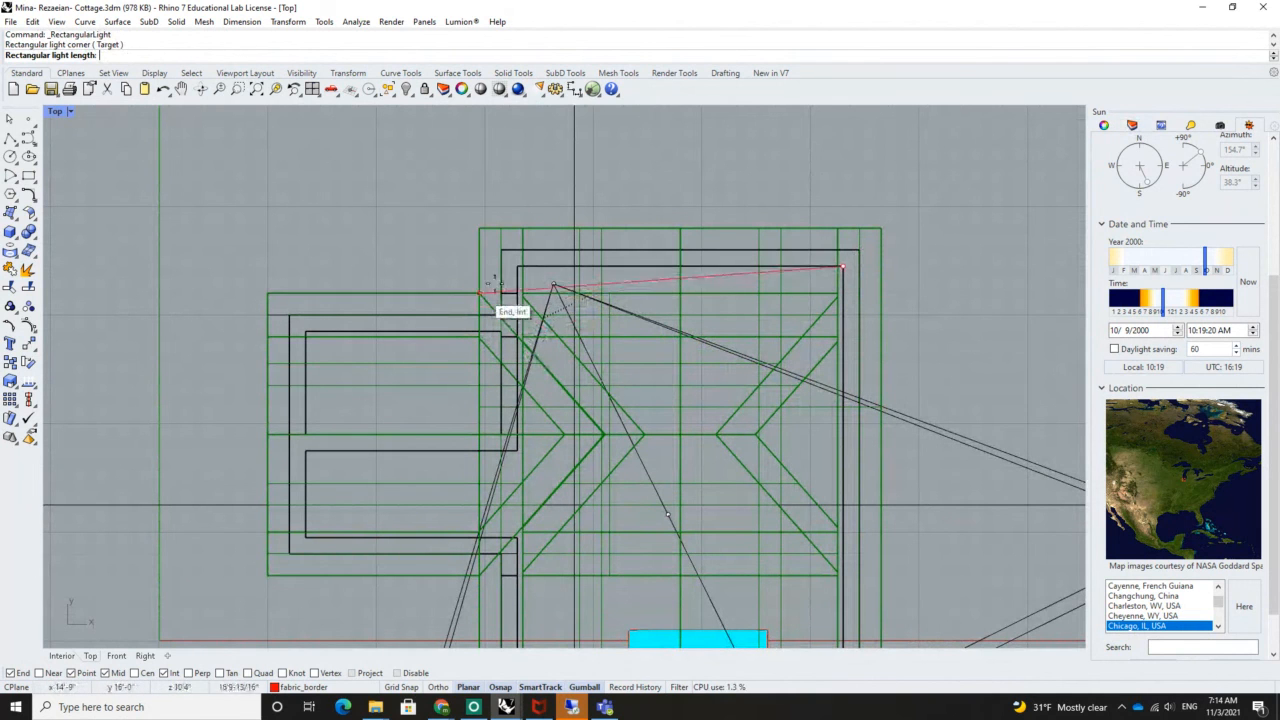
key("Escape")
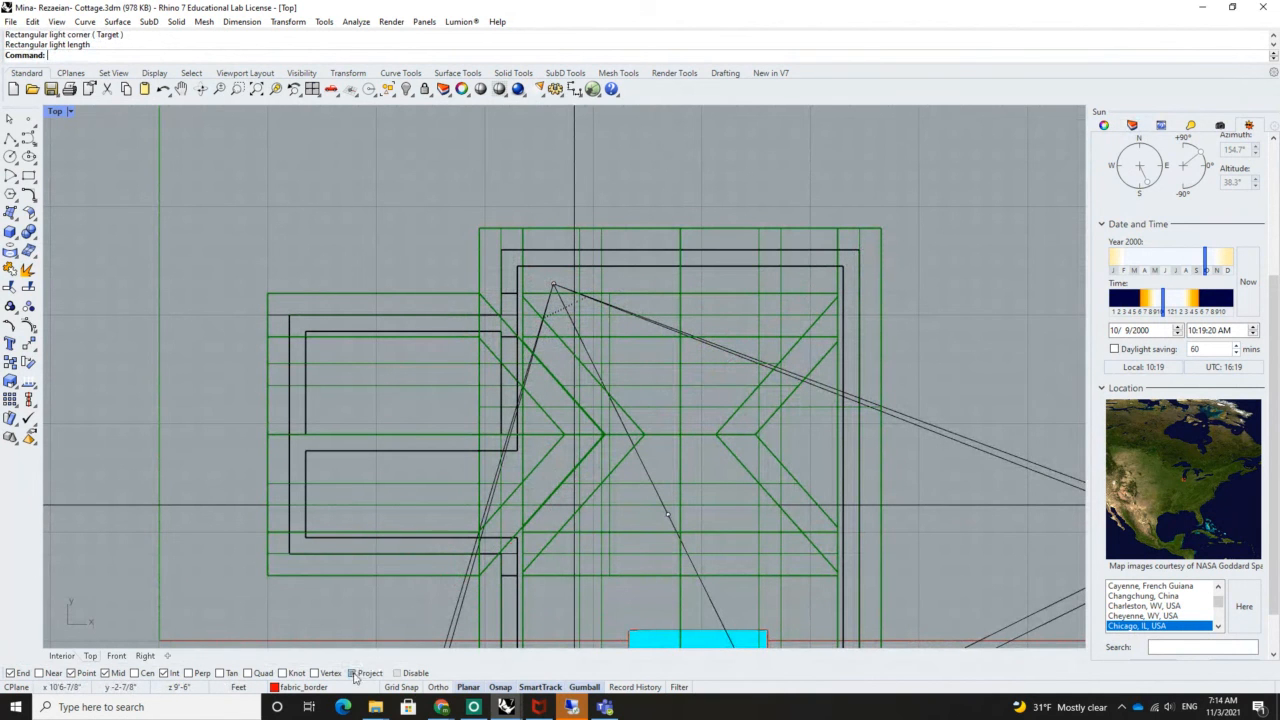
Enable the Project object snap and create a rectangular light spanning the main room's inner wall corners in the Top view
left_click(353, 674)
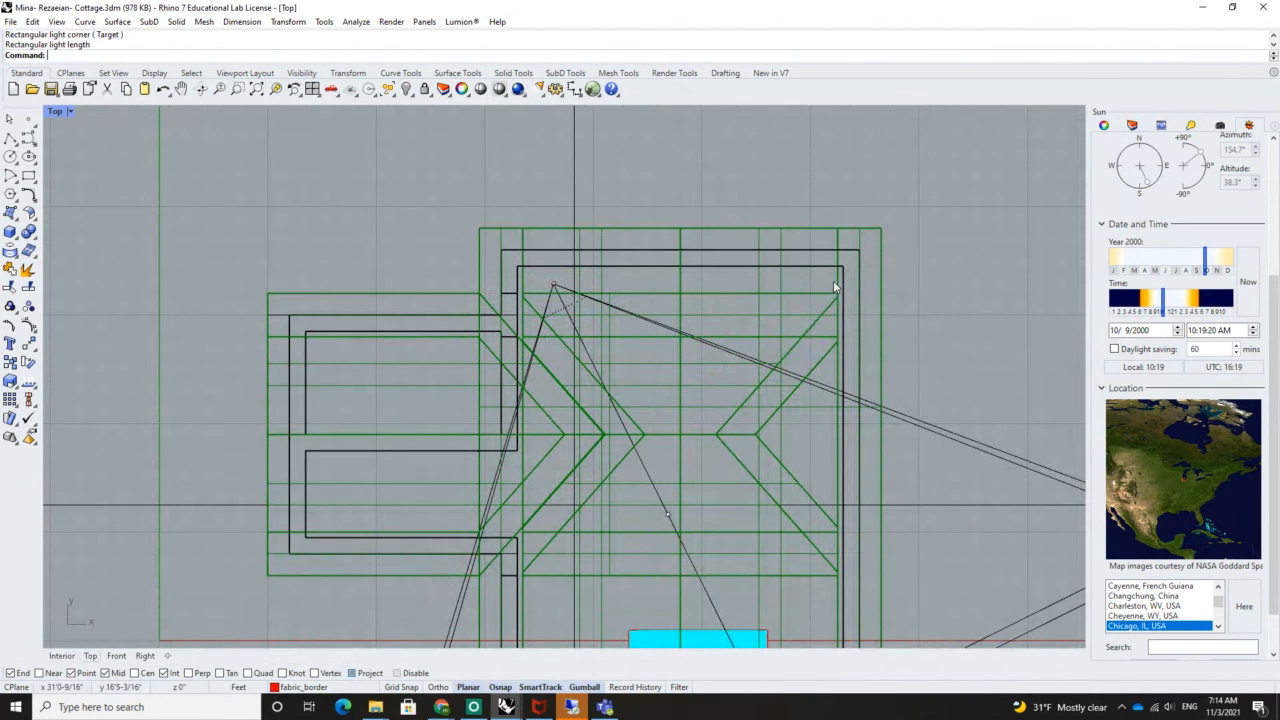
left_click(541, 90)
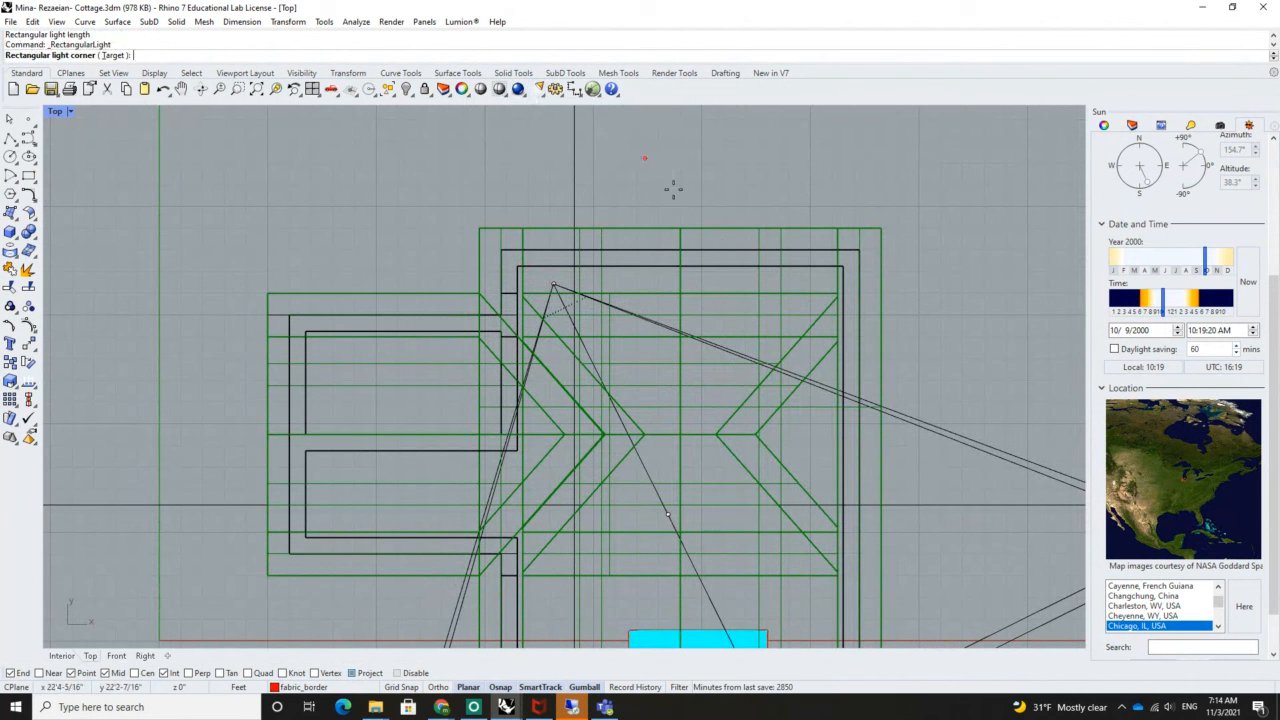
left_click(850, 268)
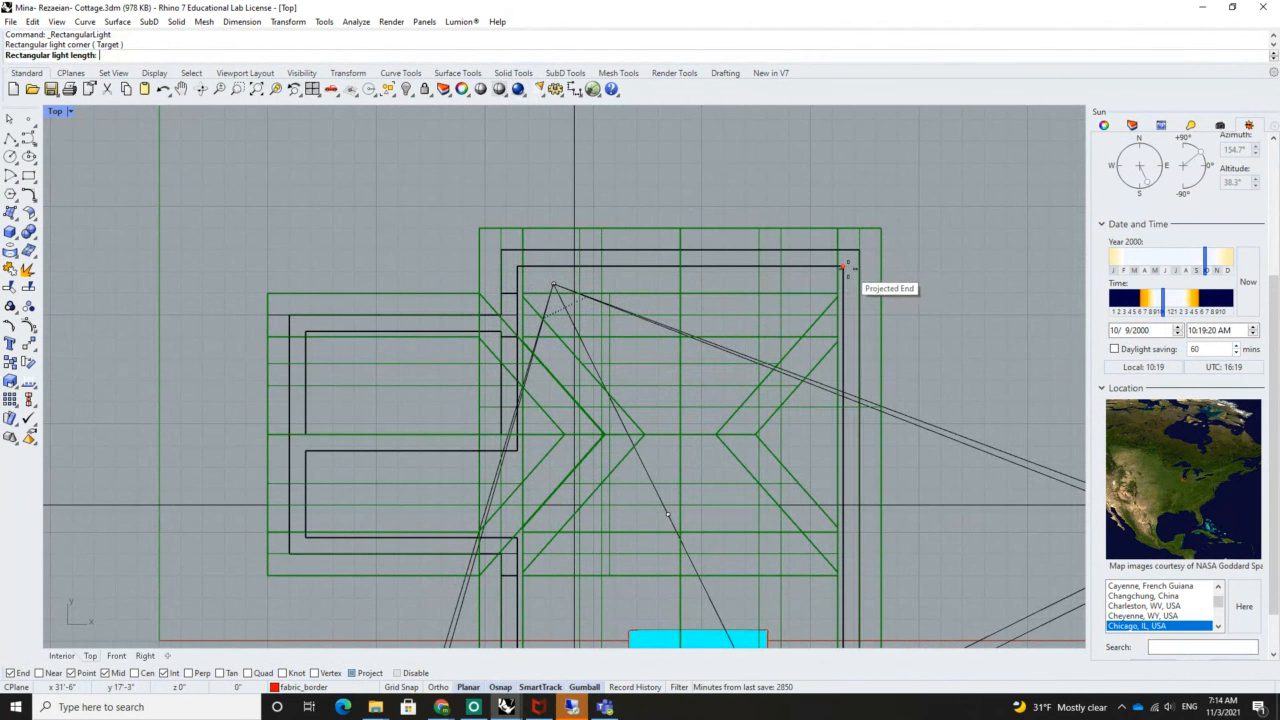
left_click(518, 266)
scroll(563, 240, "down", 5)
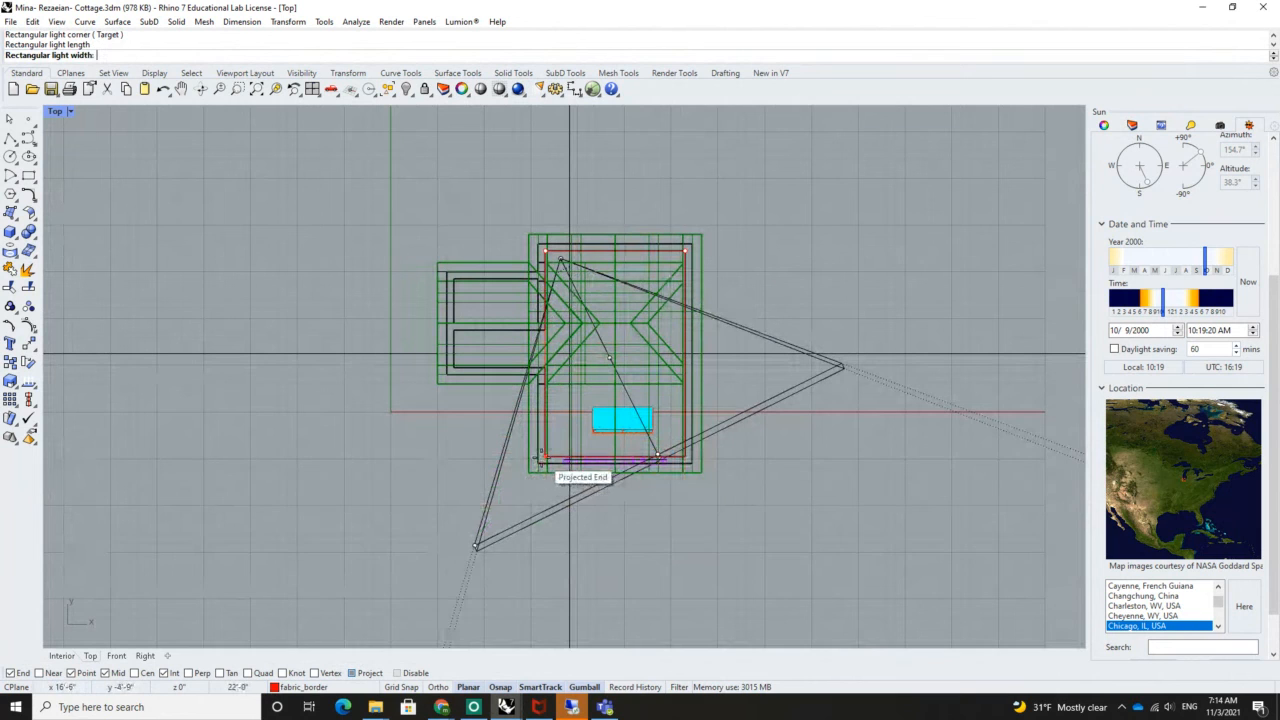
left_click(546, 463)
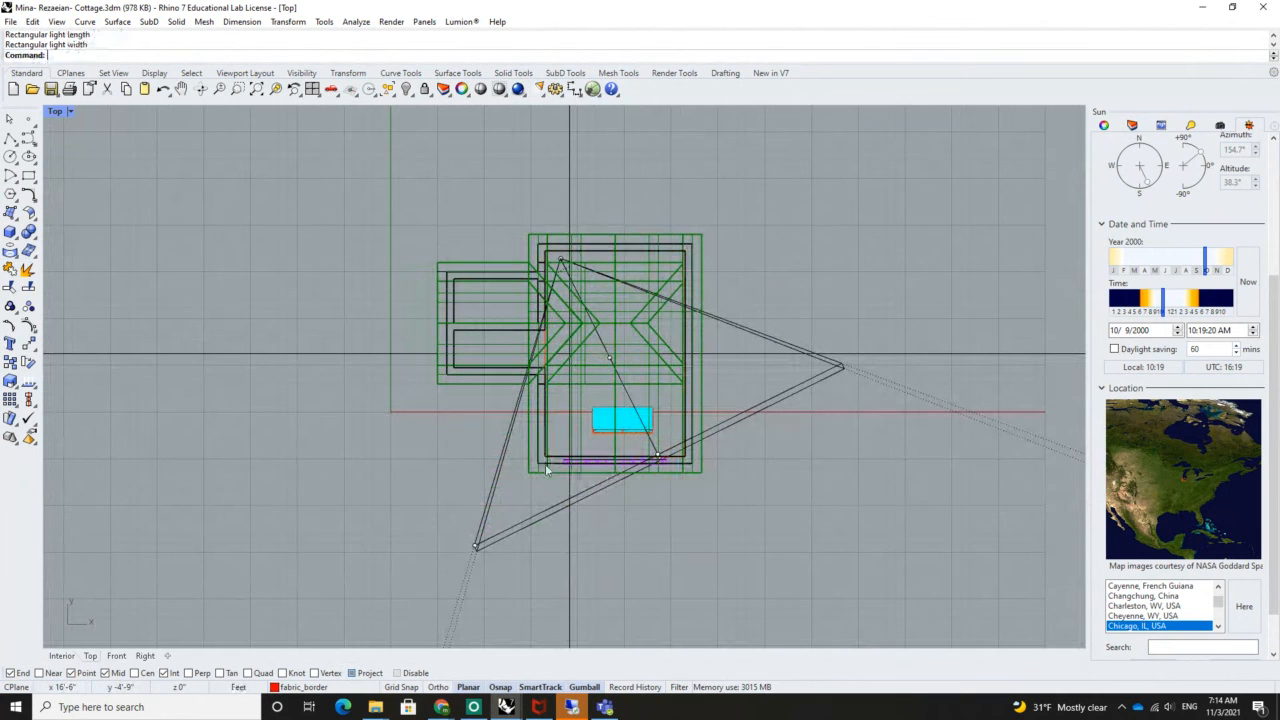
Create a layer named "light" and assign the rectangular light to it
left_click(545, 345)
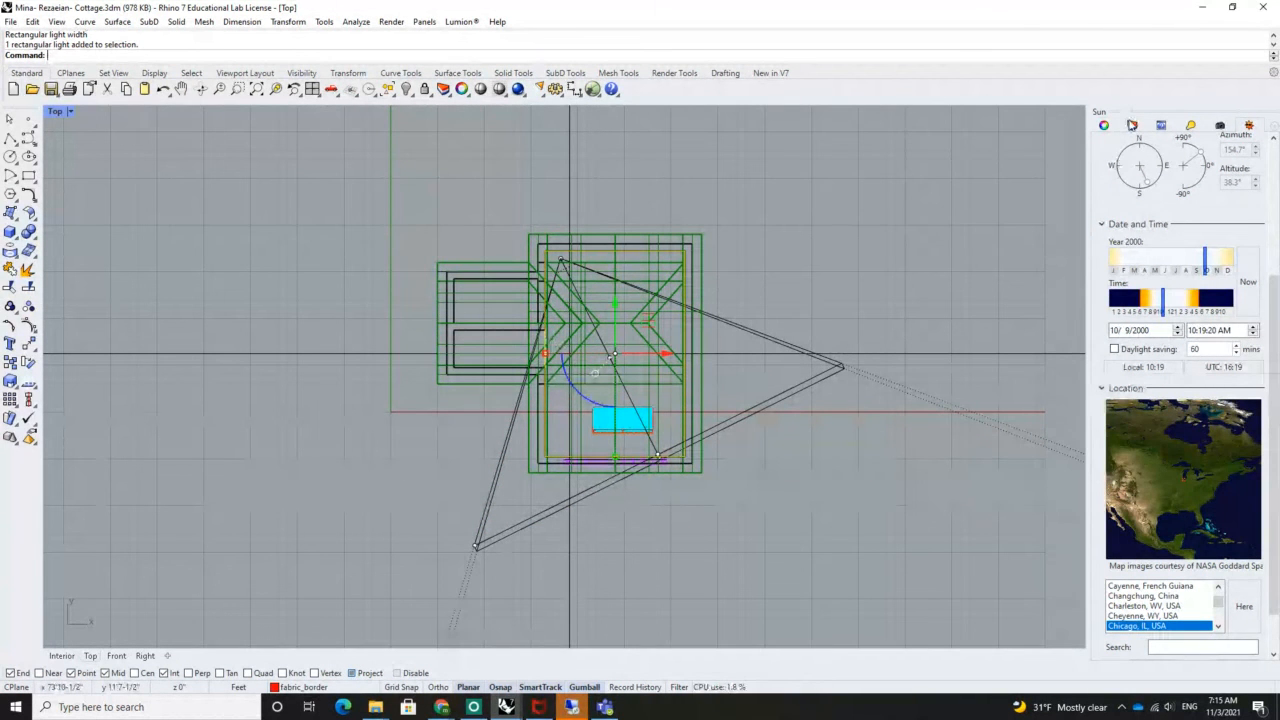
left_click(1132, 125)
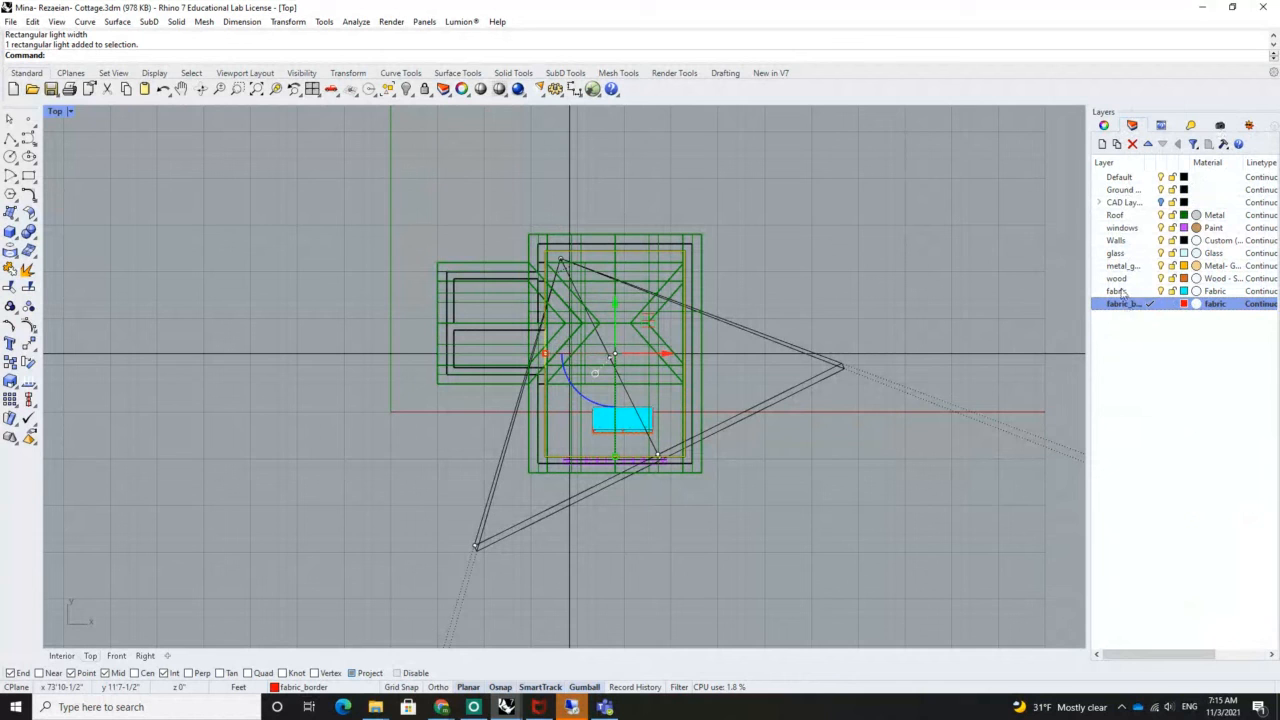
left_click(1102, 143)
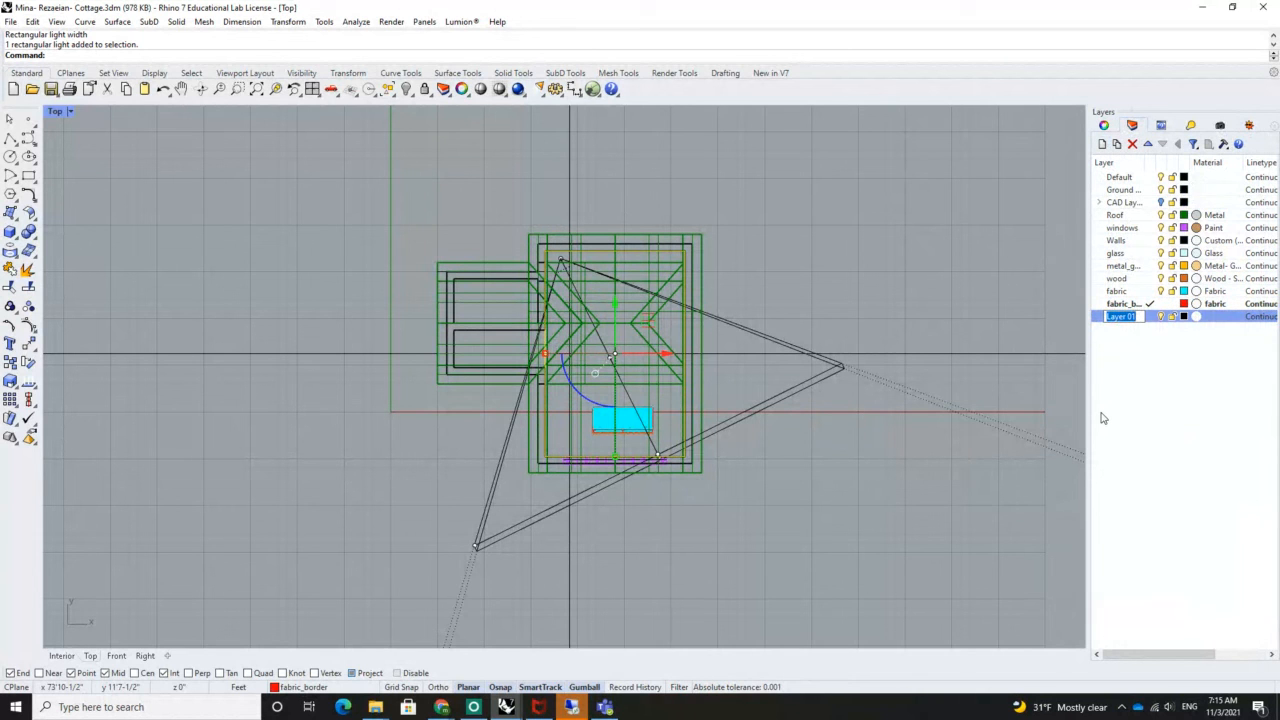
type("light")
right_click(1144, 325)
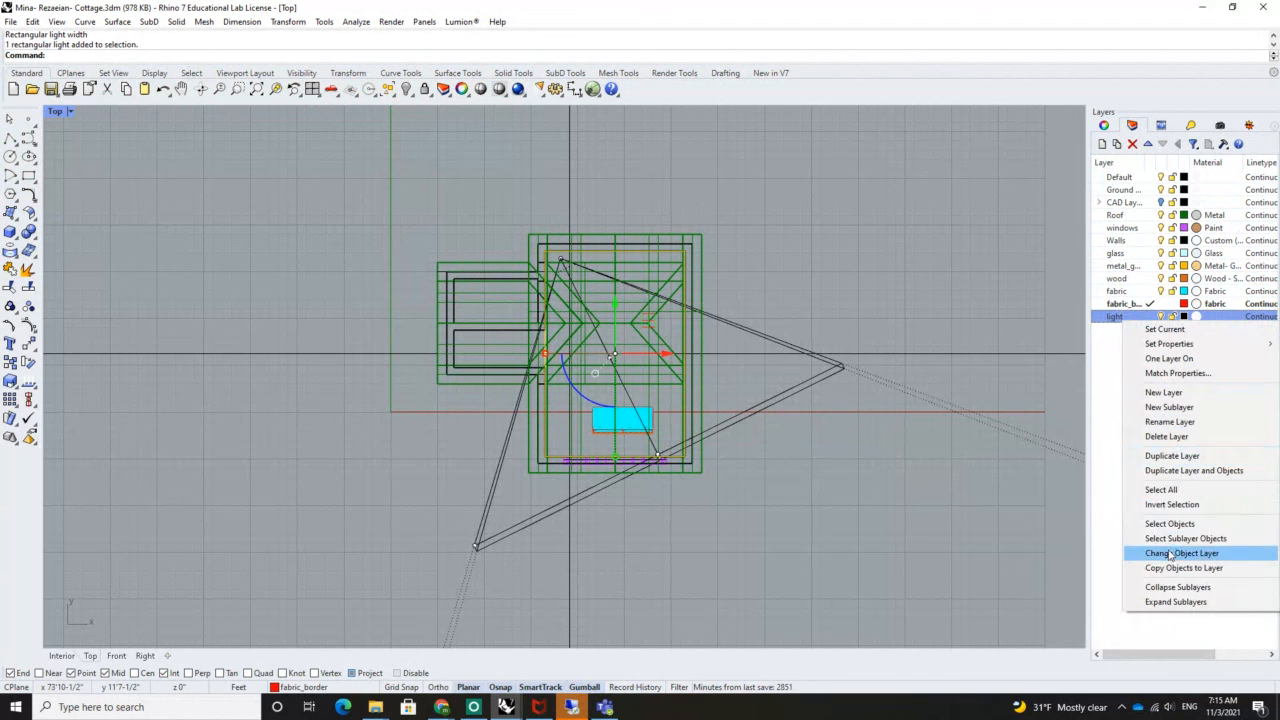
left_click(1165, 548)
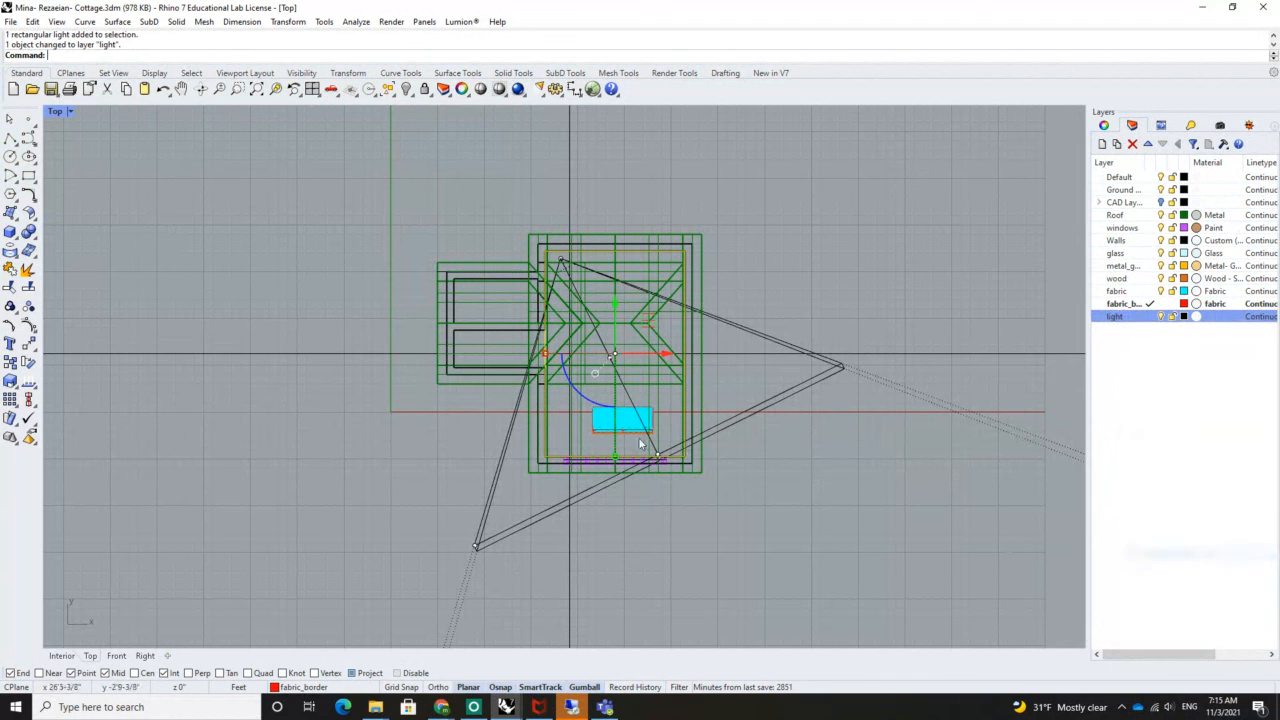
Raise the rectangular light vertically in the Front view from the floor to the top of the walls, at the roof's lower edge
double_click(54, 112)
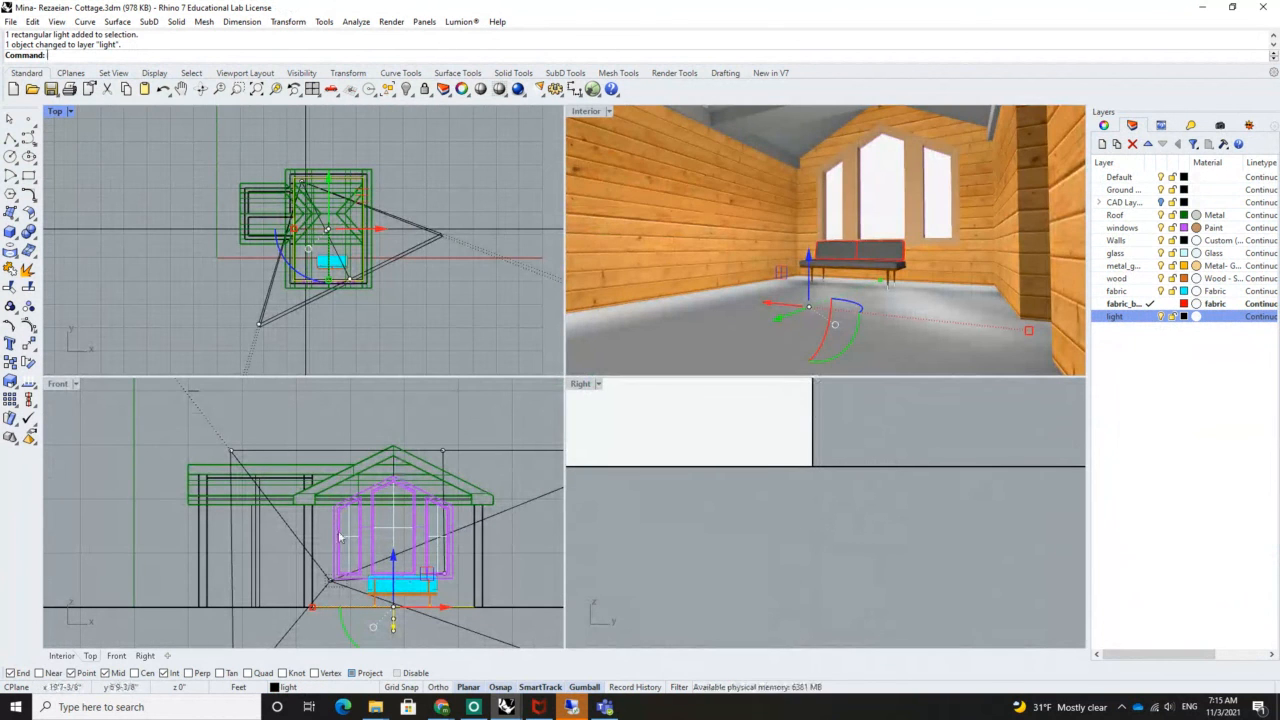
double_click(57, 384)
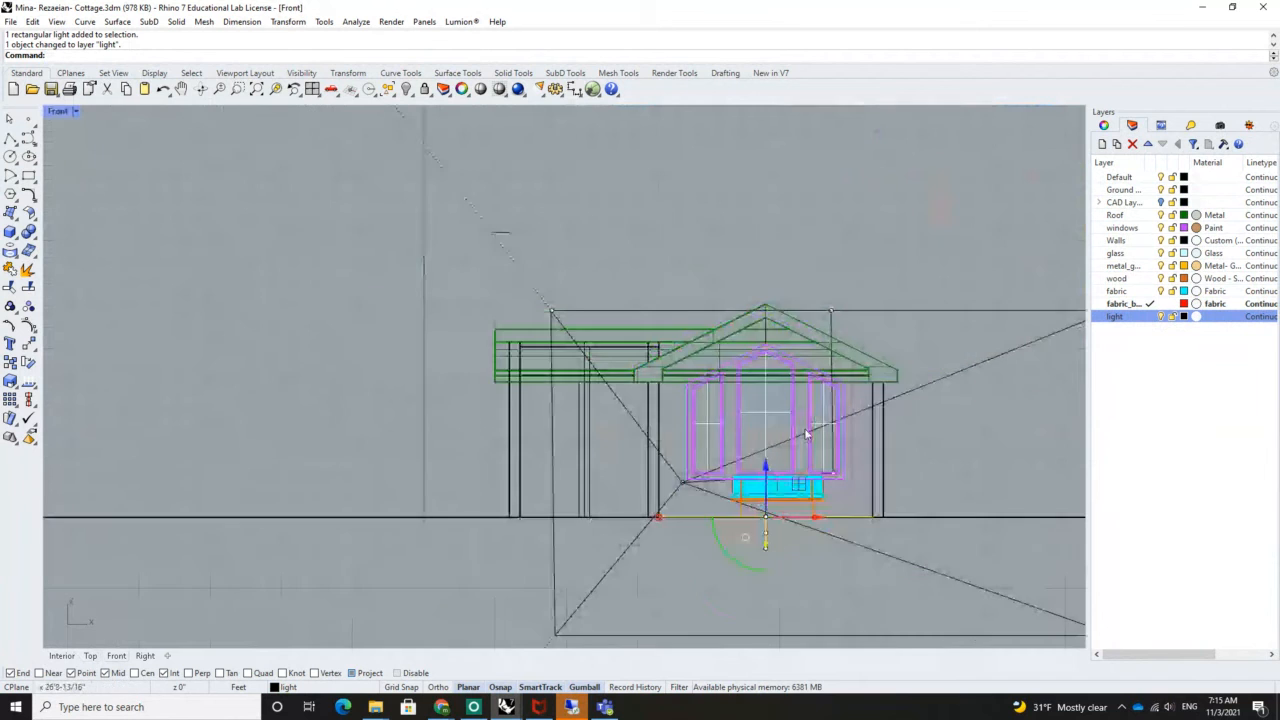
scroll(785, 517, "up", 3)
scroll(785, 517, "up", 1)
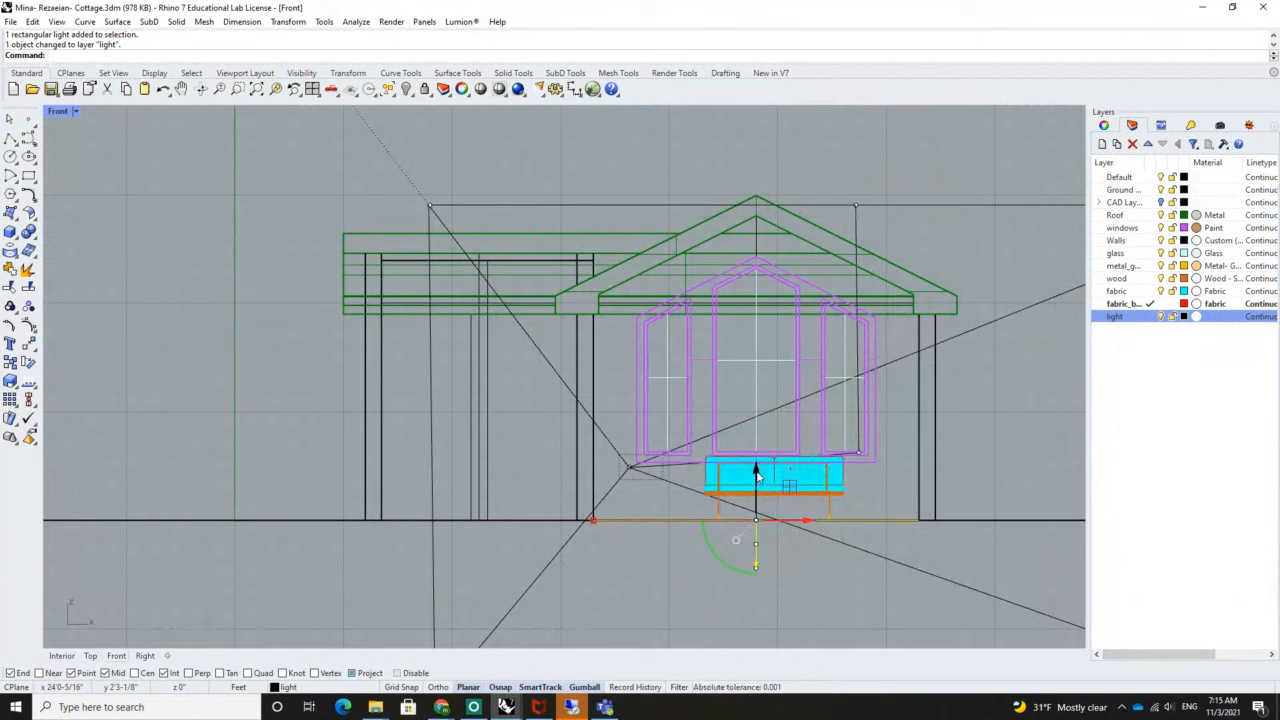
left_click_drag(756, 474, 737, 270)
scroll(685, 342, "up", 8)
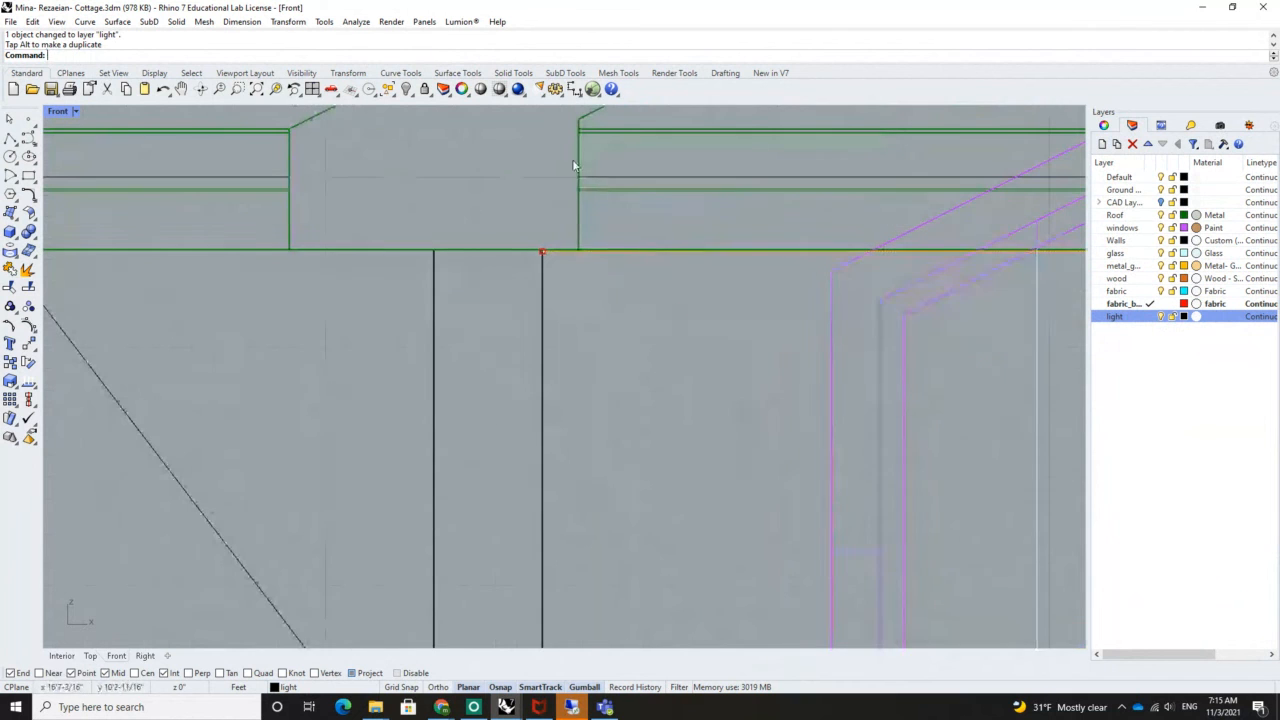
Move the rectangular light vertically in the Front view so it aligns exactly with the roof's lower edge
type("m")
key("Return")
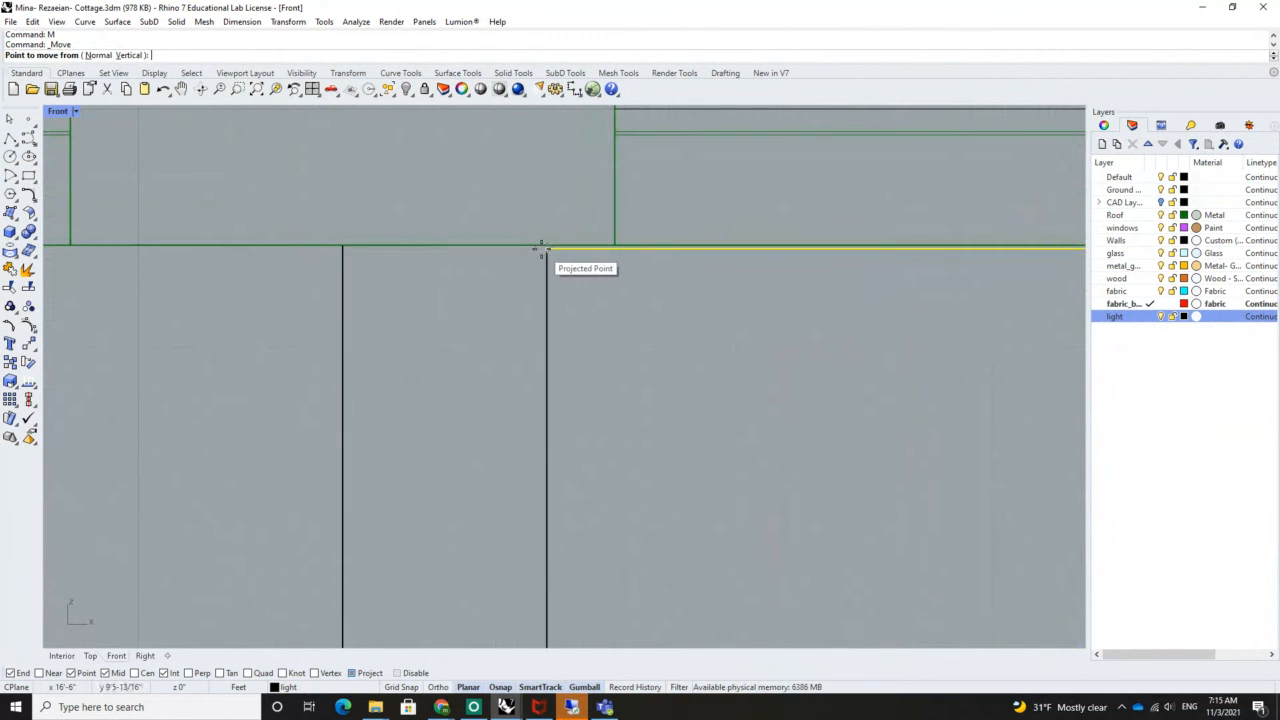
left_click(545, 249)
left_click(545, 245)
scroll(675, 309, "down", 15)
scroll(708, 316, "down", 2)
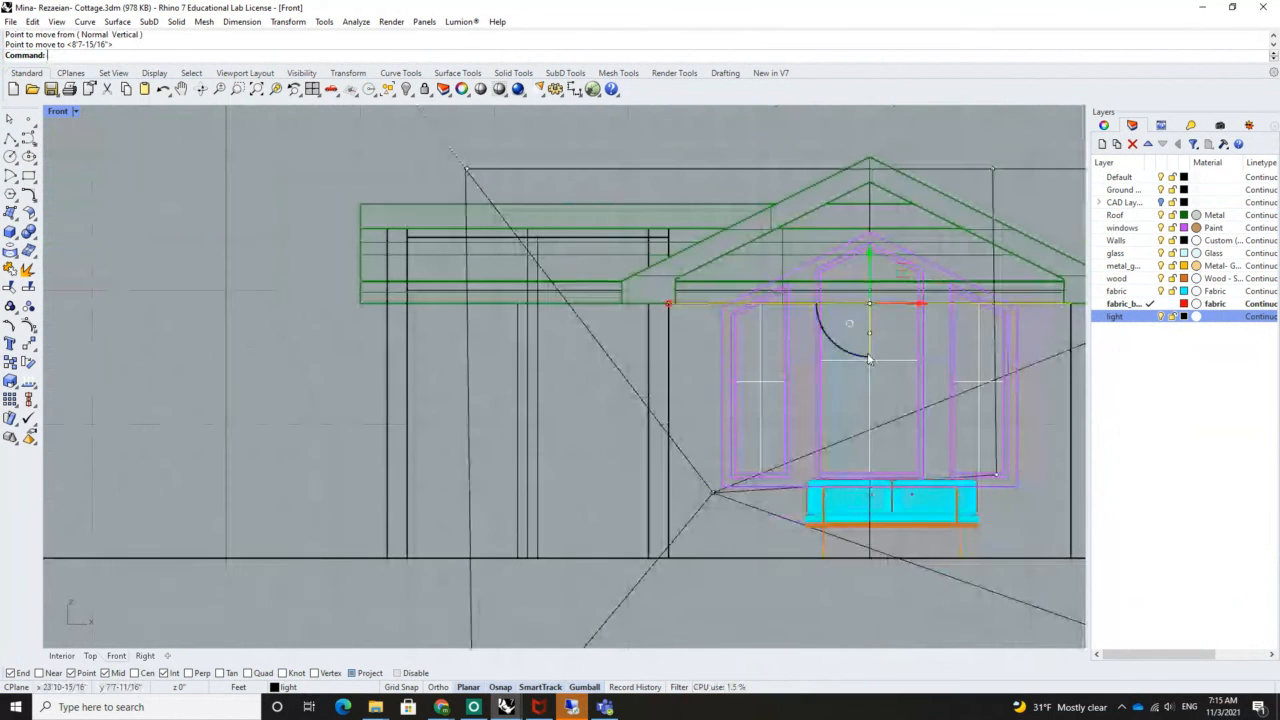
key("Escape")
Select the rectangular light in the Front view and flip its direction
scroll(875, 358, "up", 10)
scroll(855, 380, "up", 2)
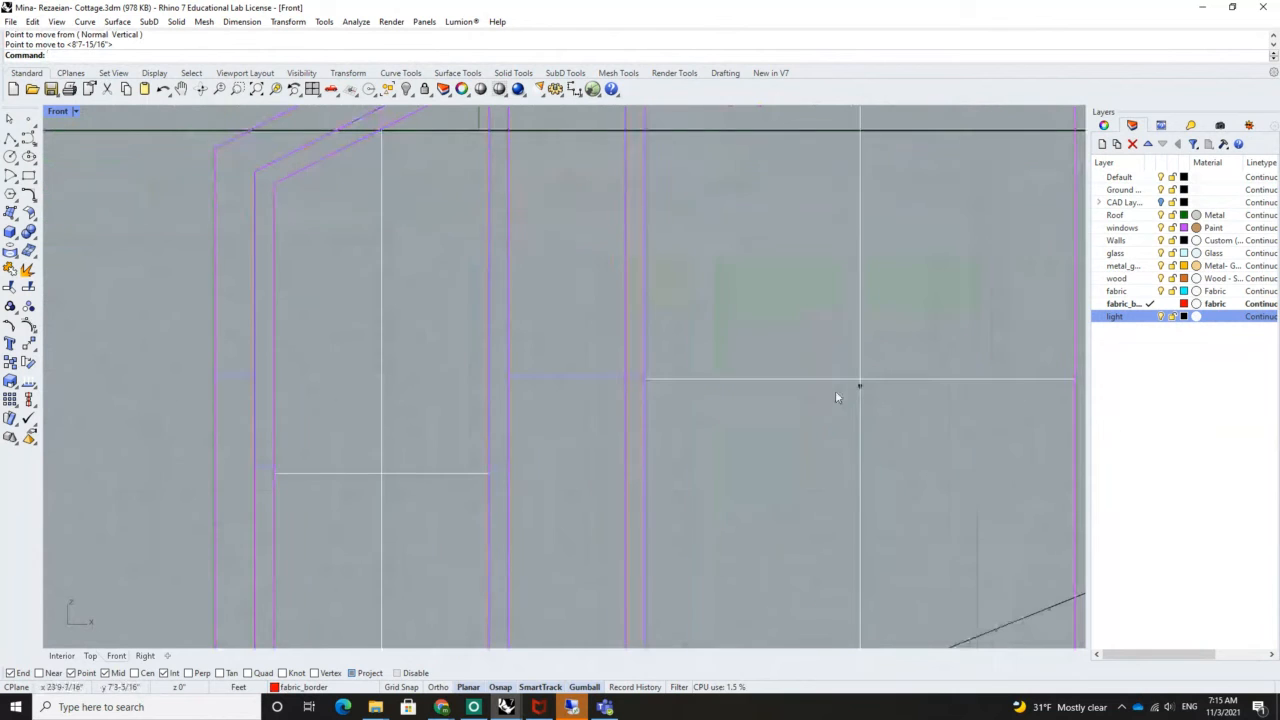
left_click(860, 388)
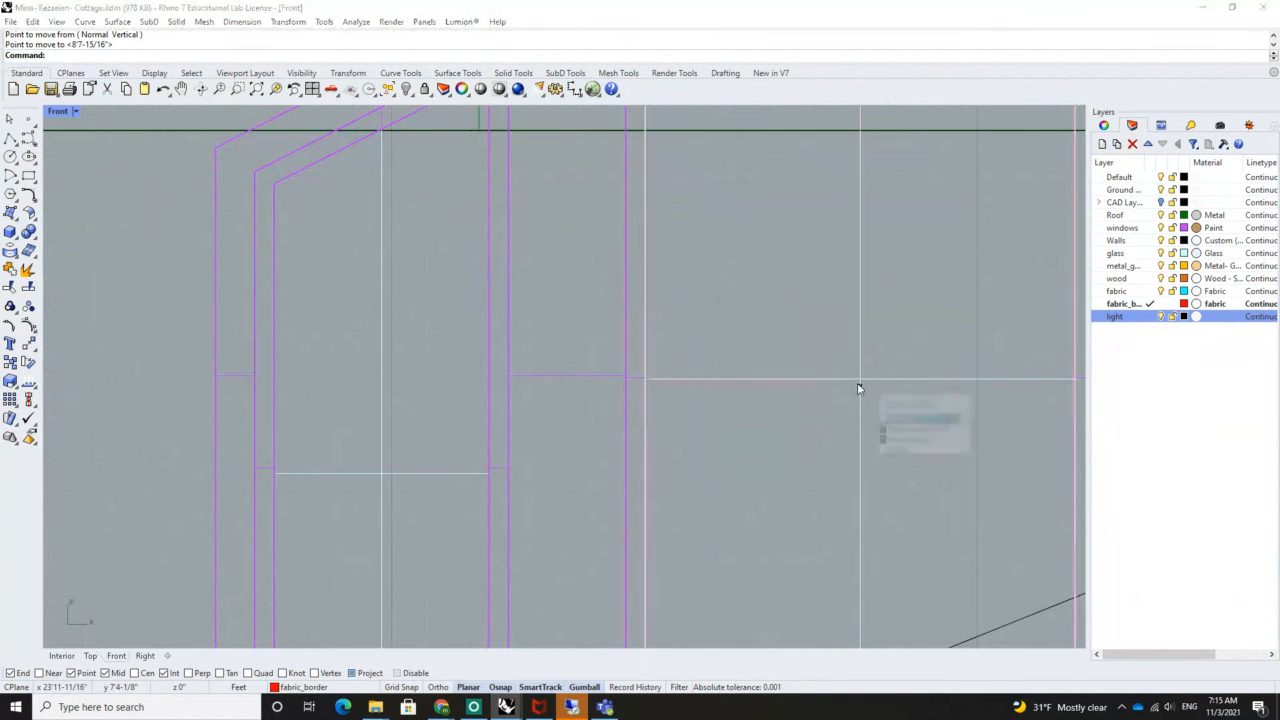
left_click(915, 429)
scroll(794, 371, "down", 8)
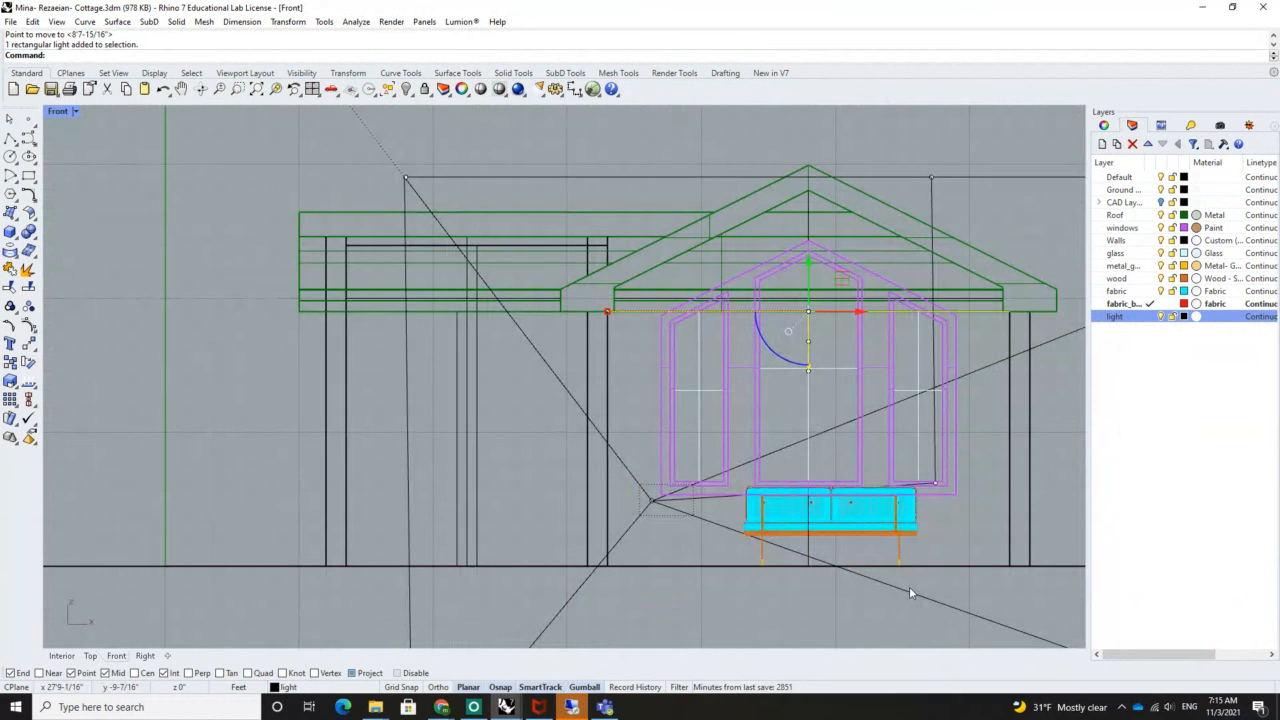
type("flip")
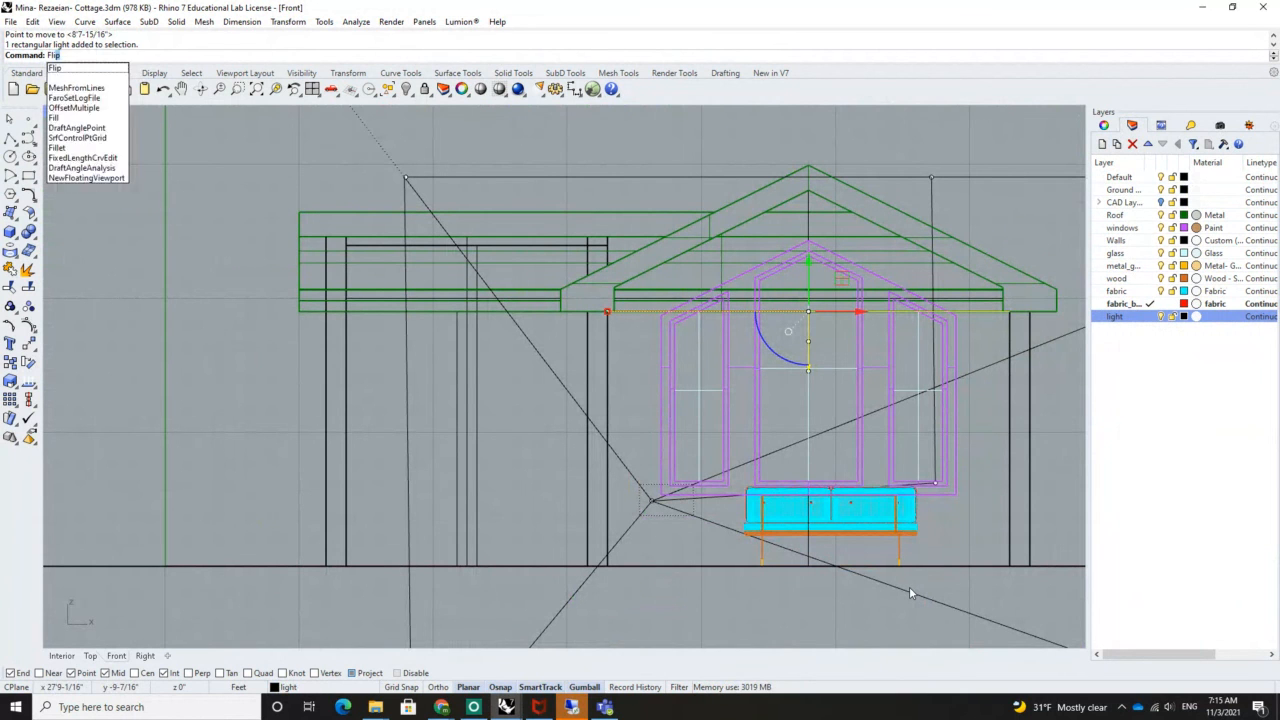
key("Return")
key("Escape")
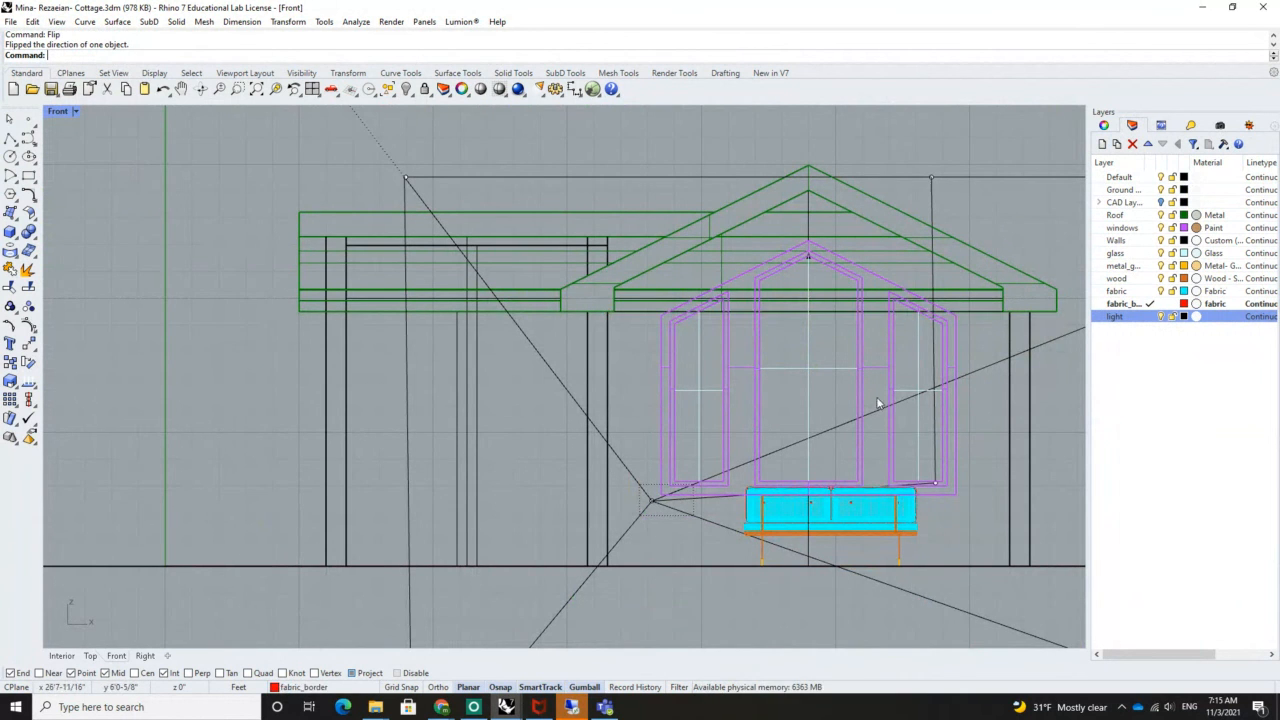
Flip the rectangular light again so that it points down into the room
scroll(813, 250, "up", 5)
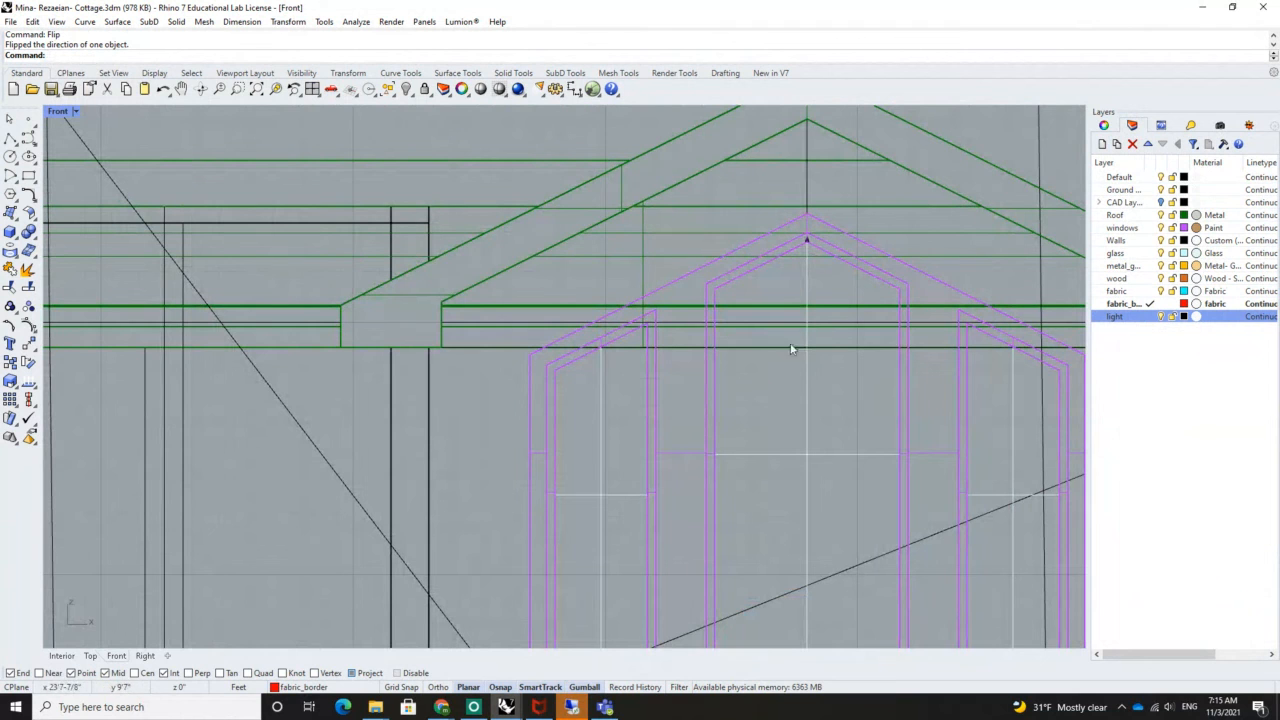
scroll(810, 245, "up", 5)
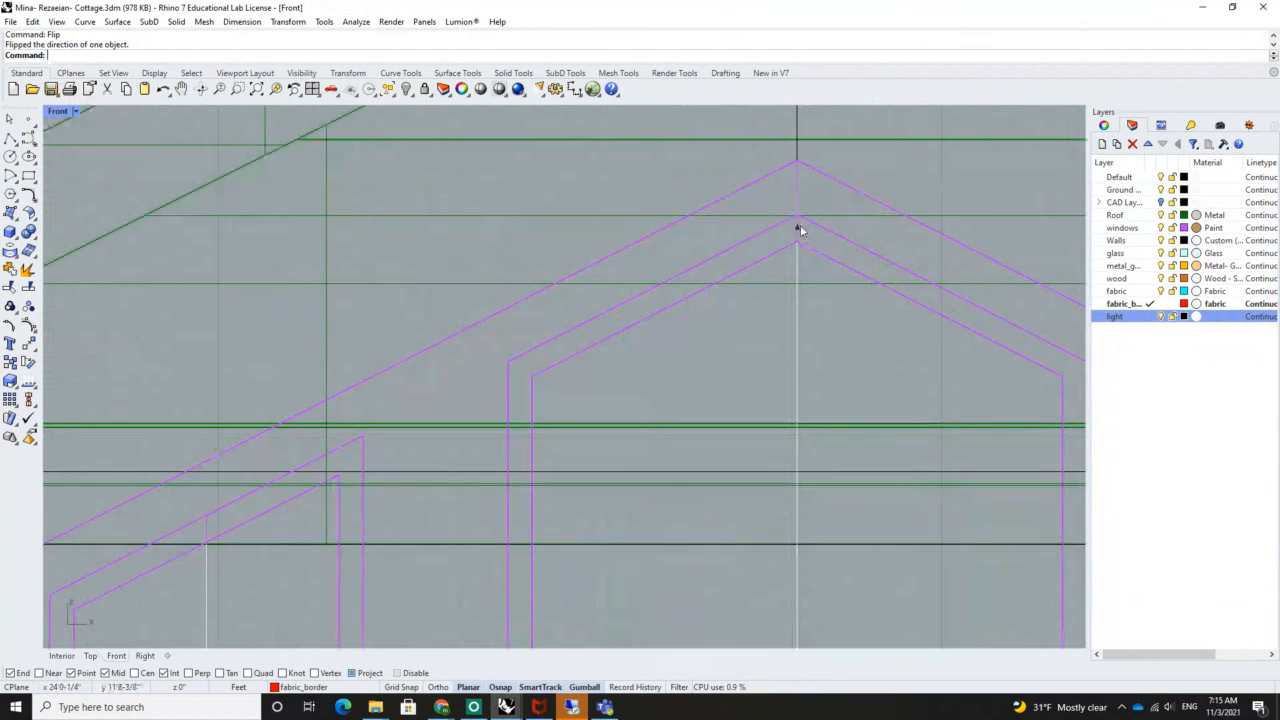
left_click(801, 230)
left_click(837, 261)
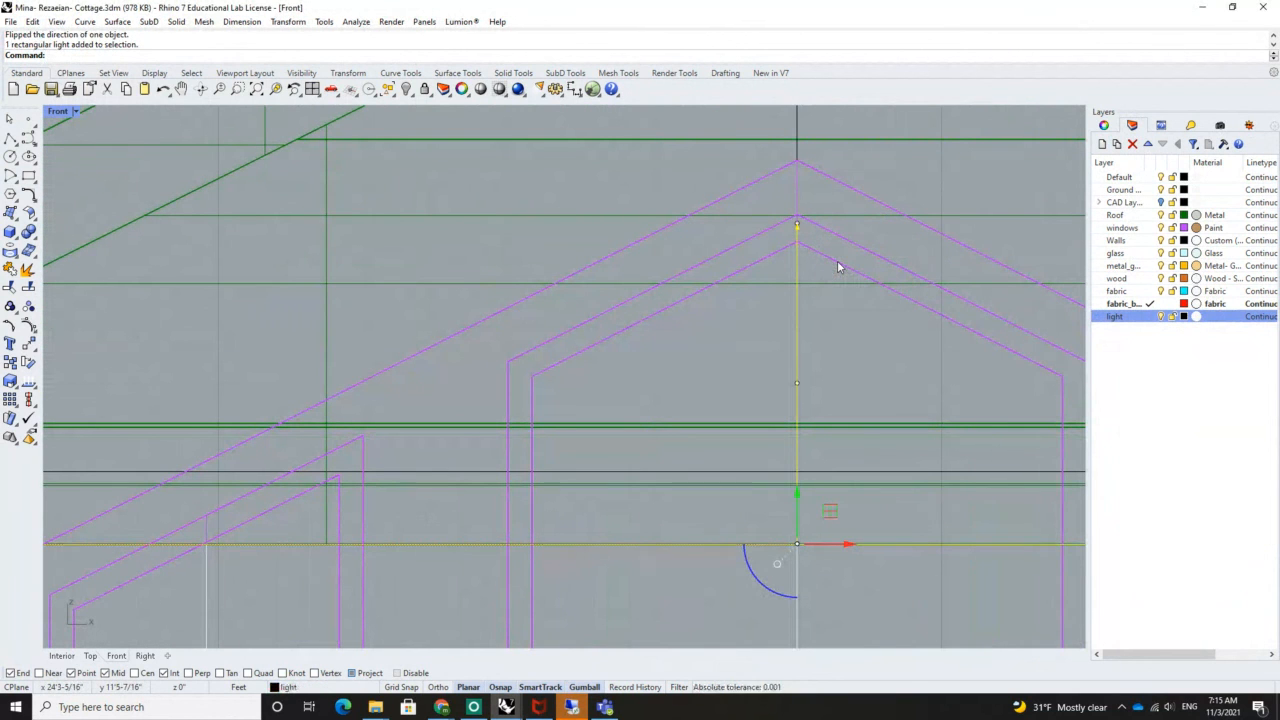
type("Flip")
key("Return")
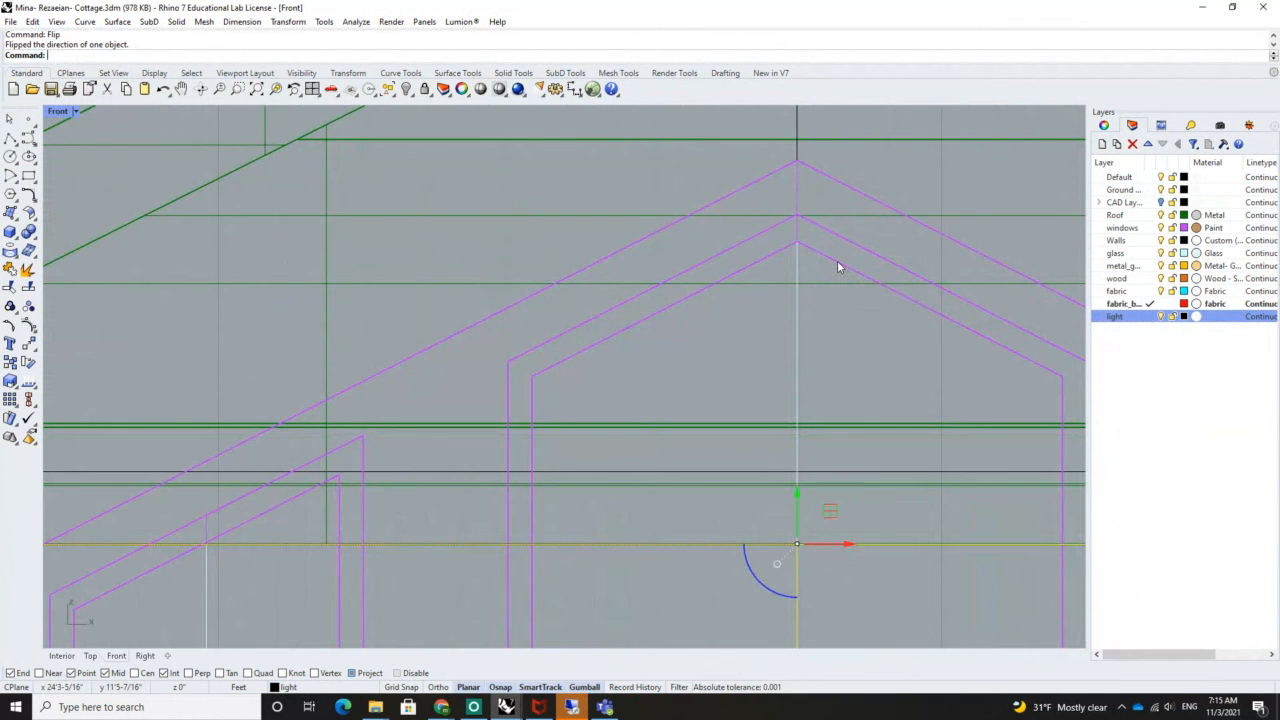
scroll(922, 455, "down", 5)
key("Escape")
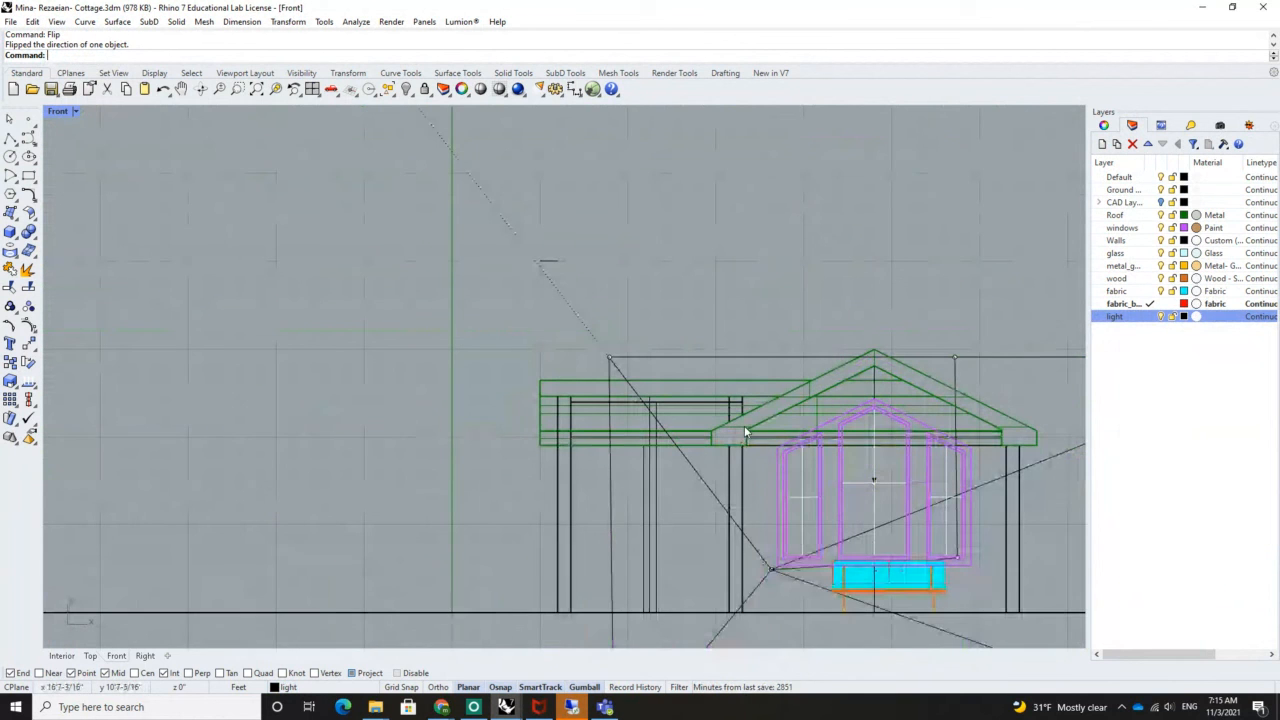
Return to the four-viewport layout and select the rectangular light in the Front view
double_click(56, 110)
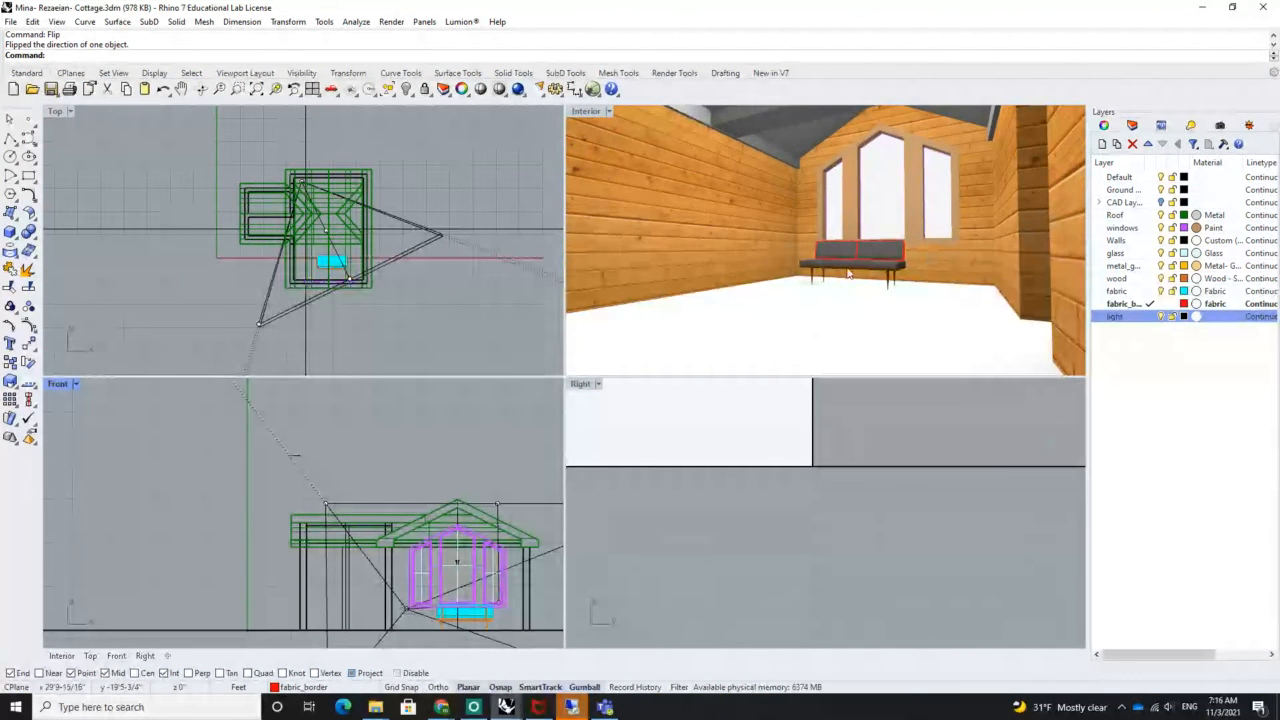
scroll(330, 258, "up", 3)
scroll(330, 258, "up", 2)
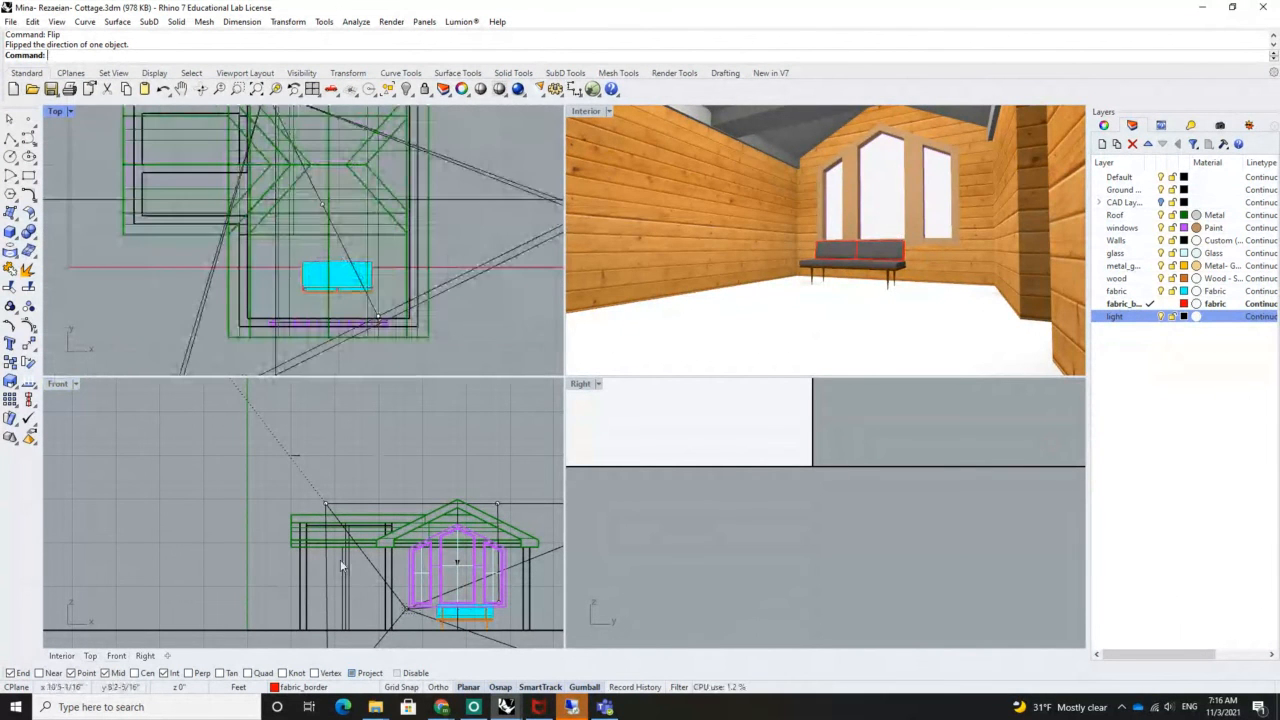
scroll(460, 559, "up", 6)
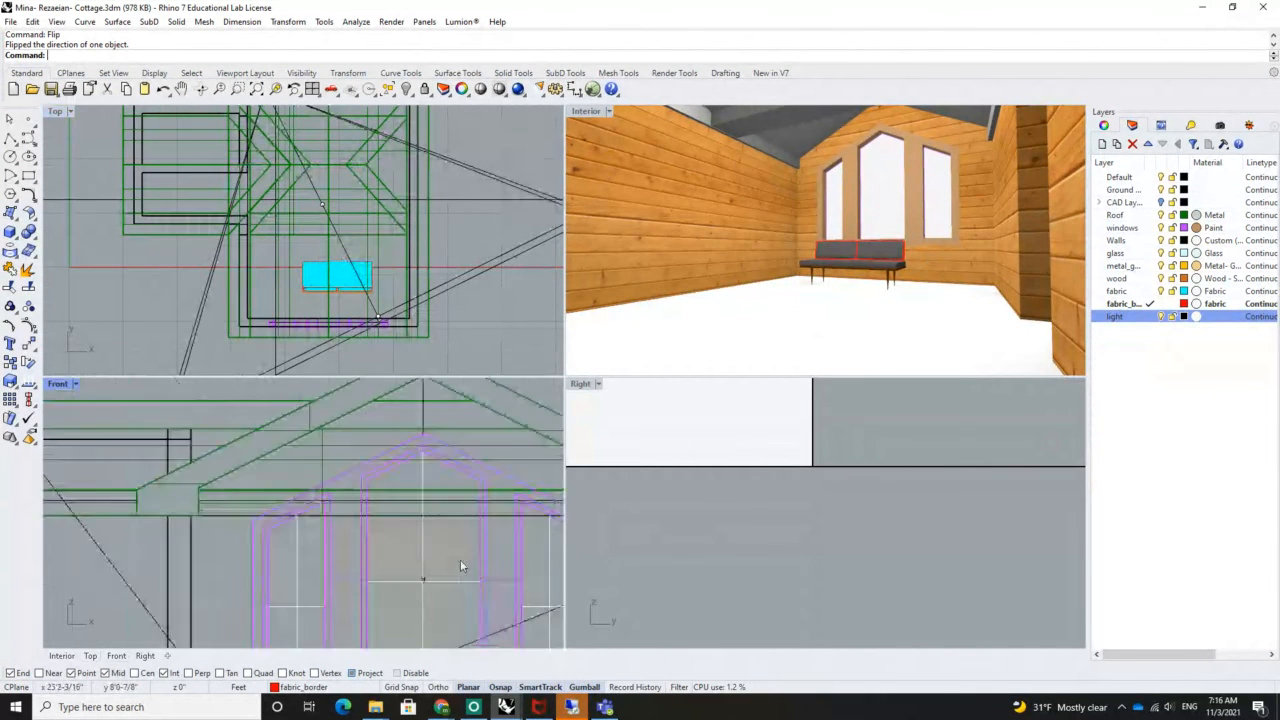
left_click(449, 612)
left_click(495, 660)
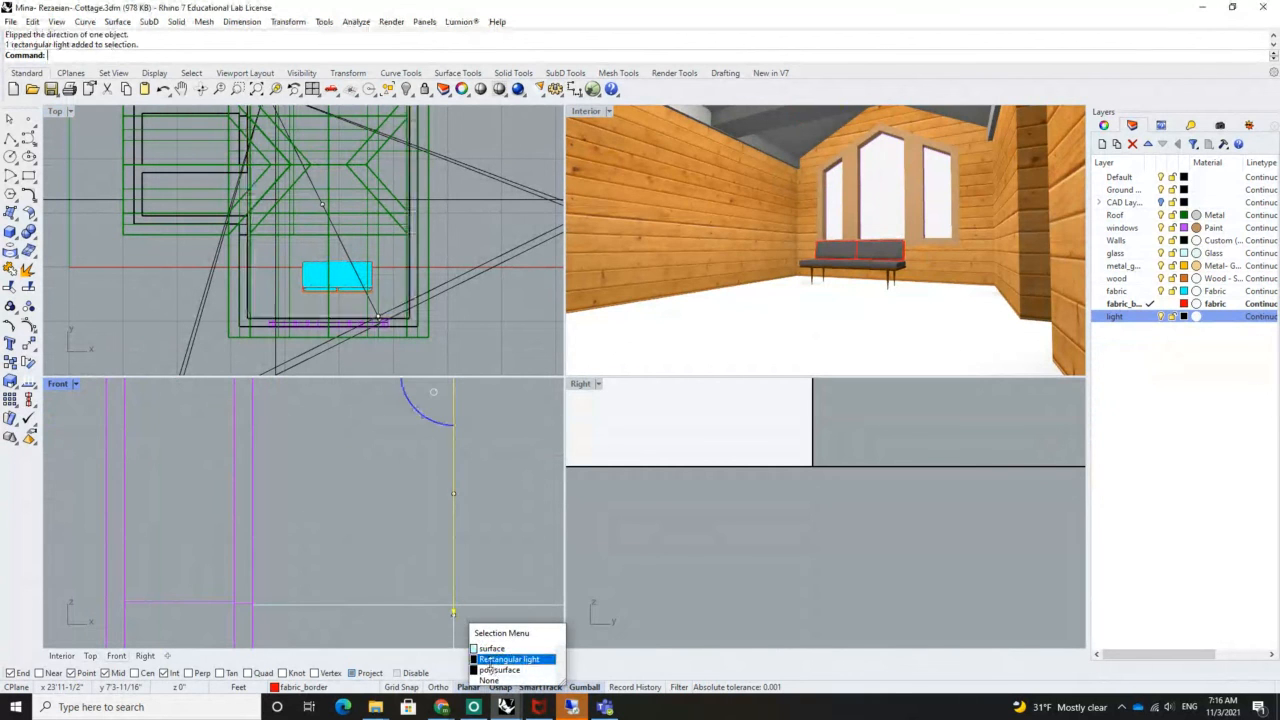
scroll(334, 467, "down", 2)
scroll(340, 450, "down", 3)
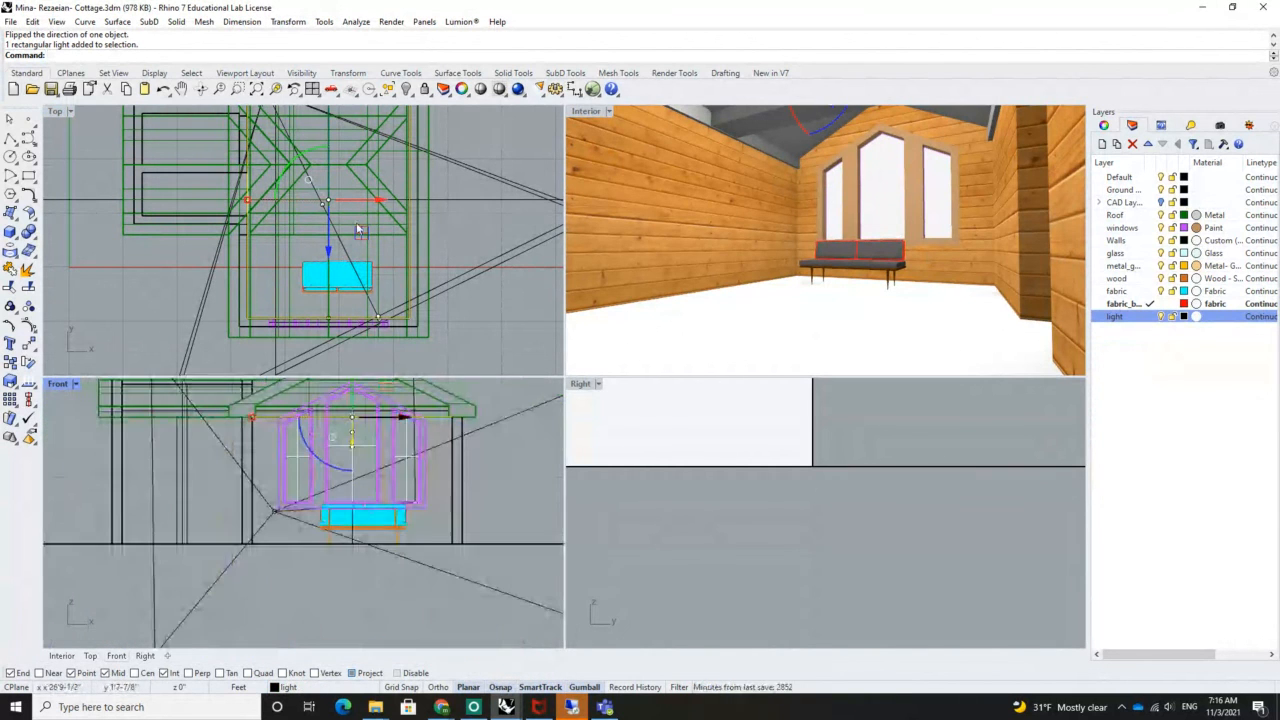
scroll(335, 220, "down", 3)
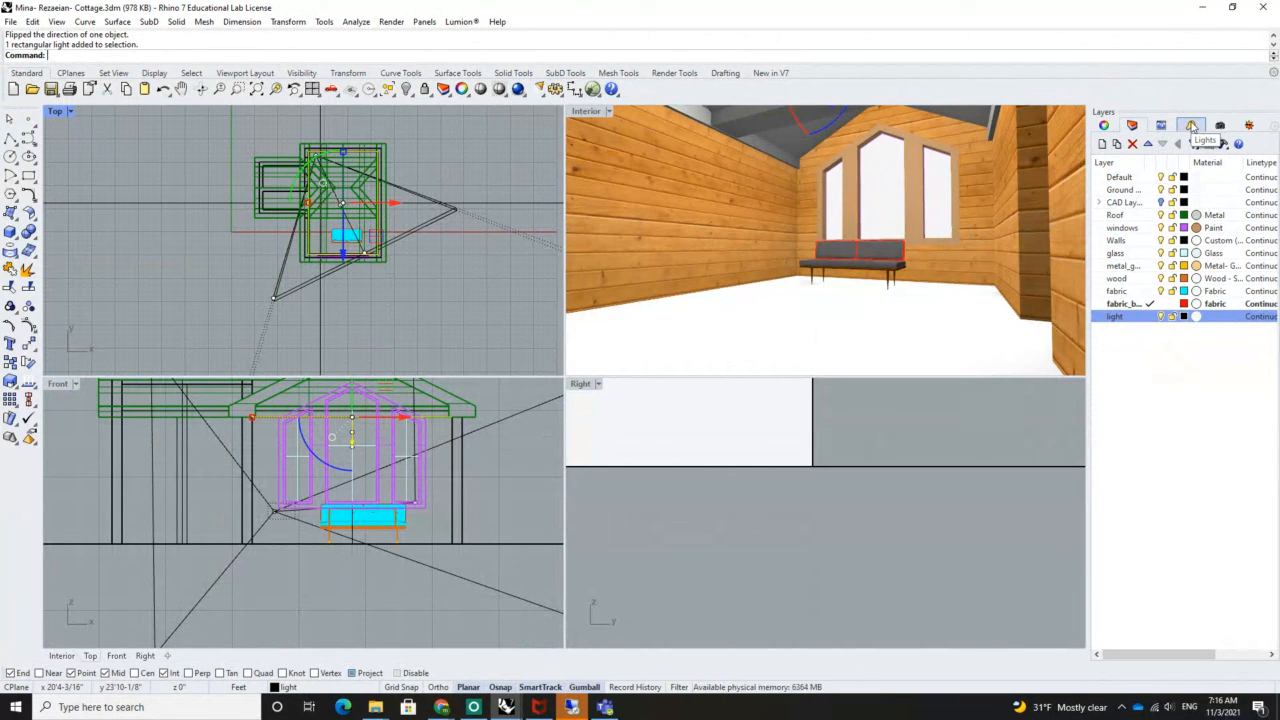
Set the rectangular light's intensity to 0.50
left_click(1192, 125)
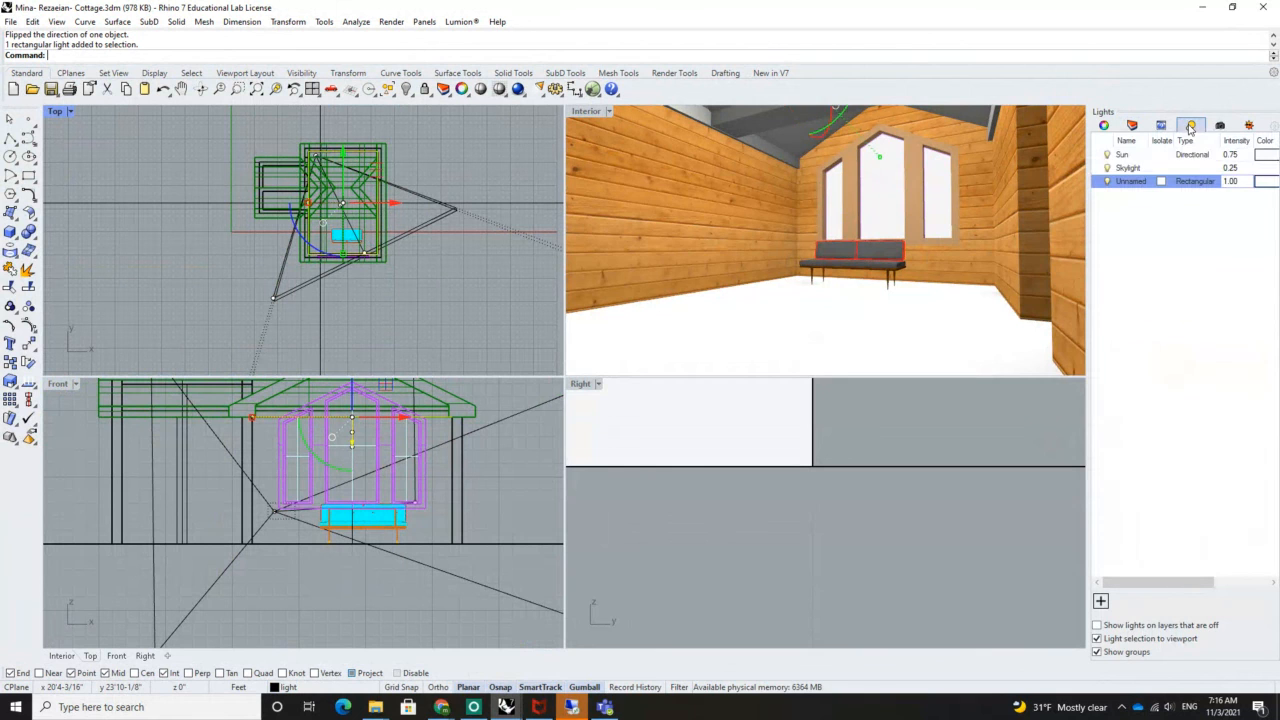
left_click(1236, 181)
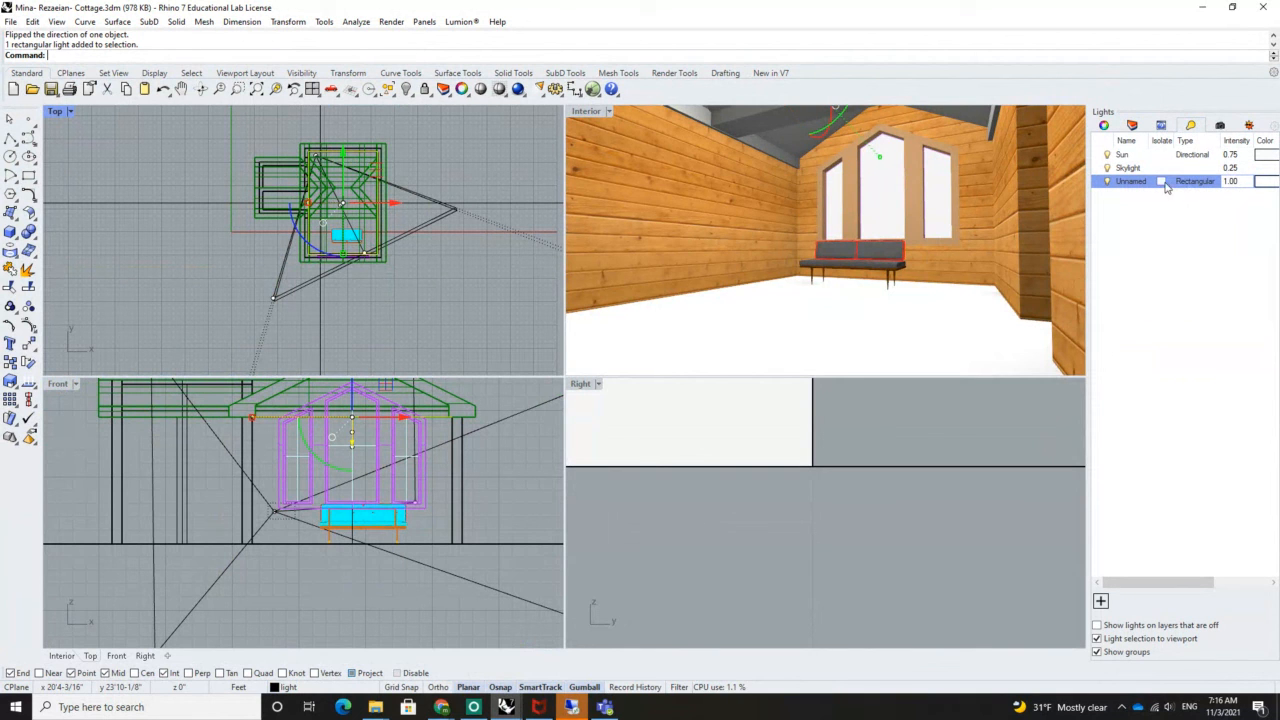
left_click(1249, 181)
key("BackSpace")
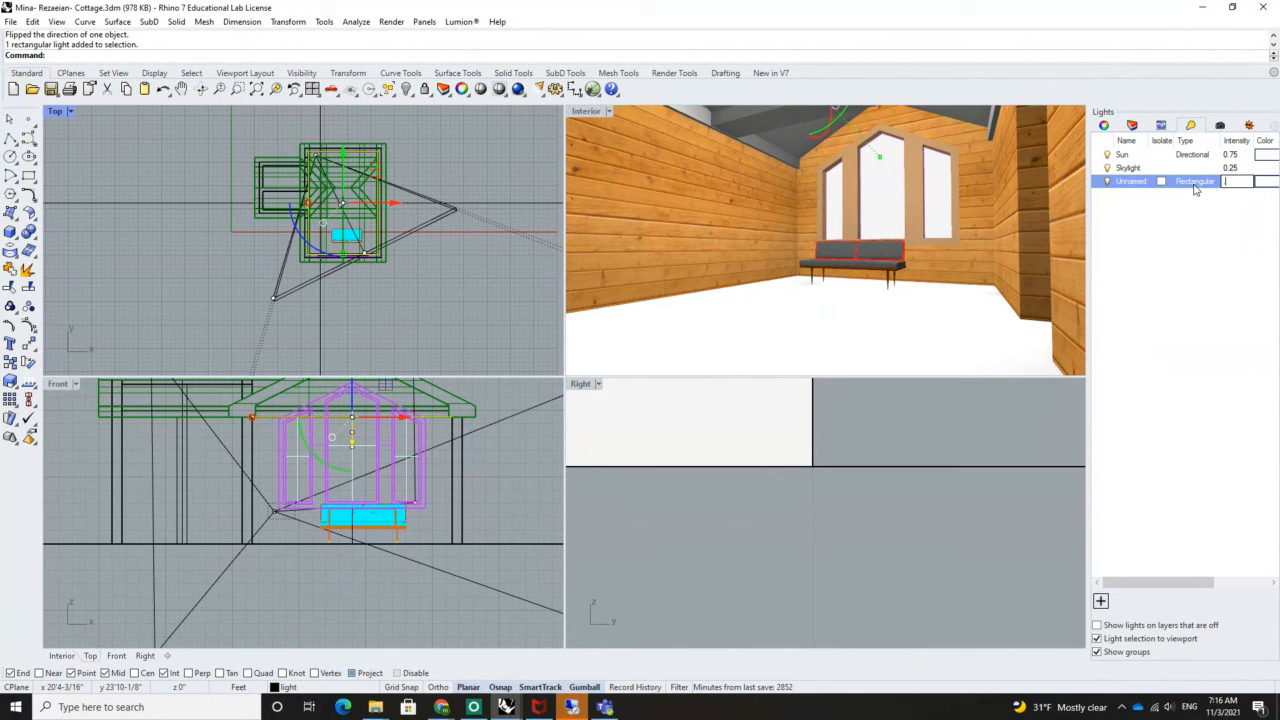
left_click(1184, 320)
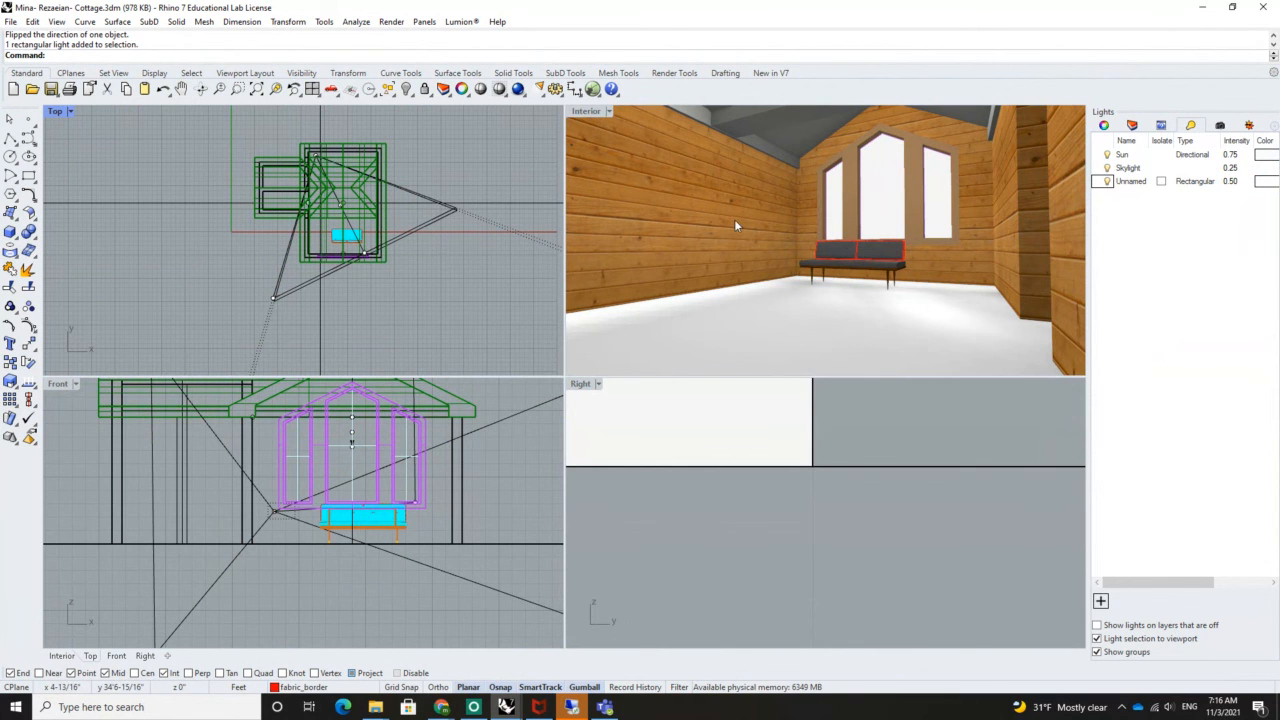
Test-render the Interior view with the dimmed rectangular light, and stop the rendering after checking the lighting
left_click(577, 113)
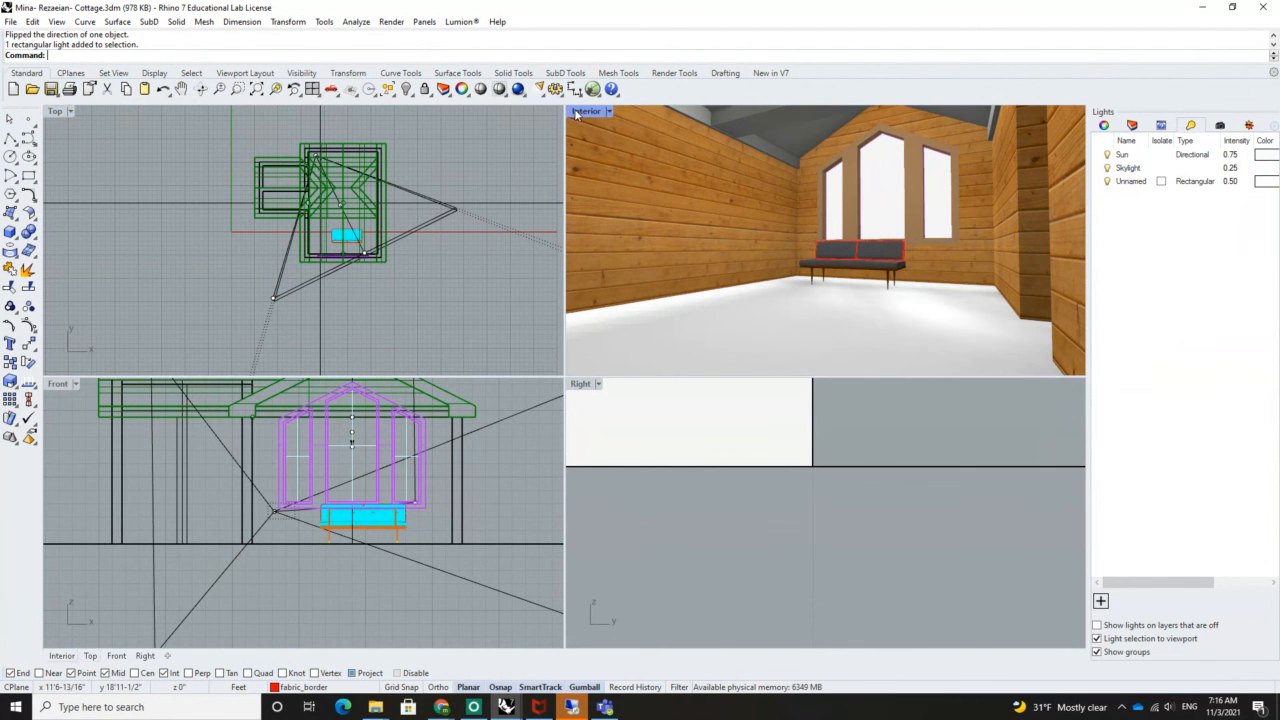
left_click(517, 89)
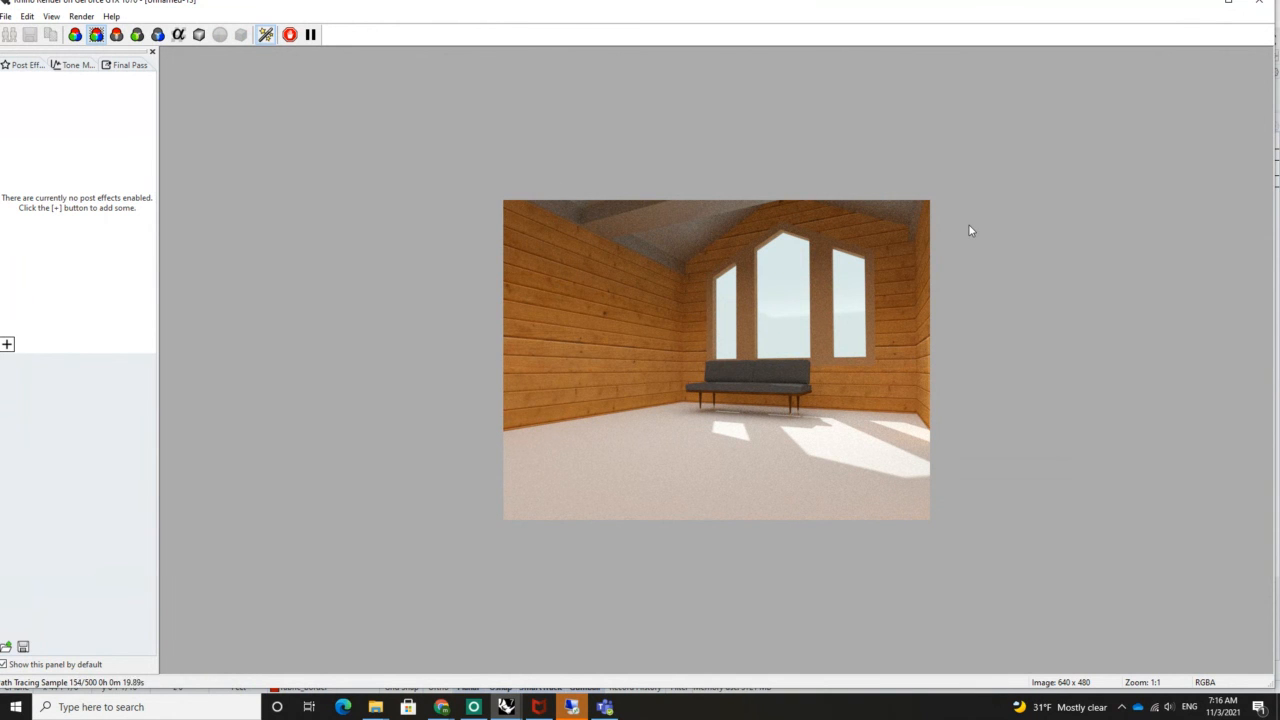
left_click(1259, 3)
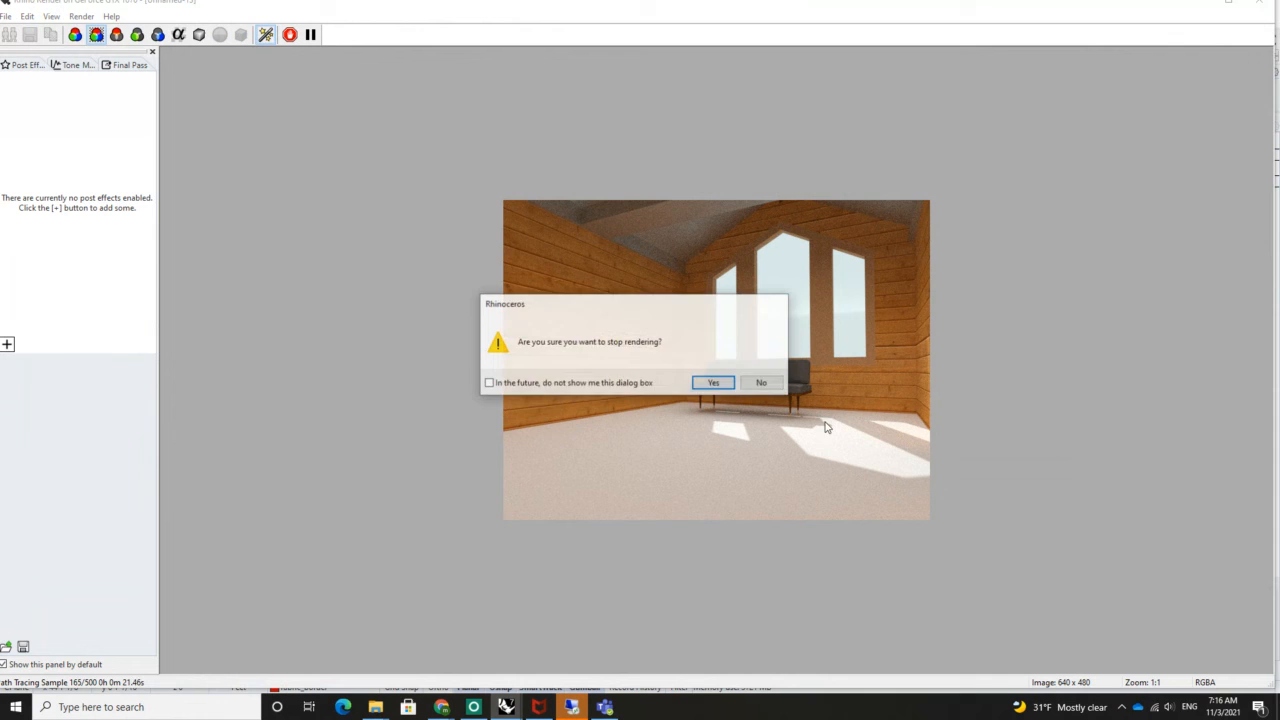
left_click(714, 382)
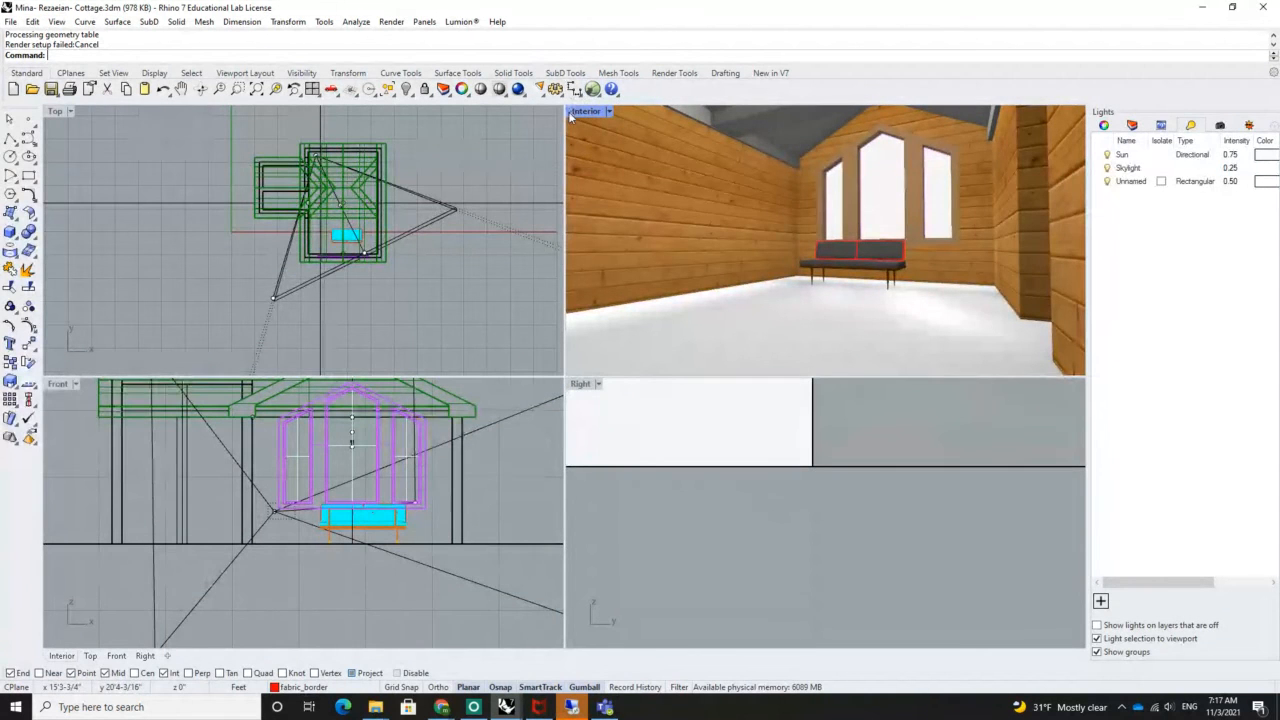
Show the Interior viewport's properties and examine the camera's lens length
left_click(1131, 126)
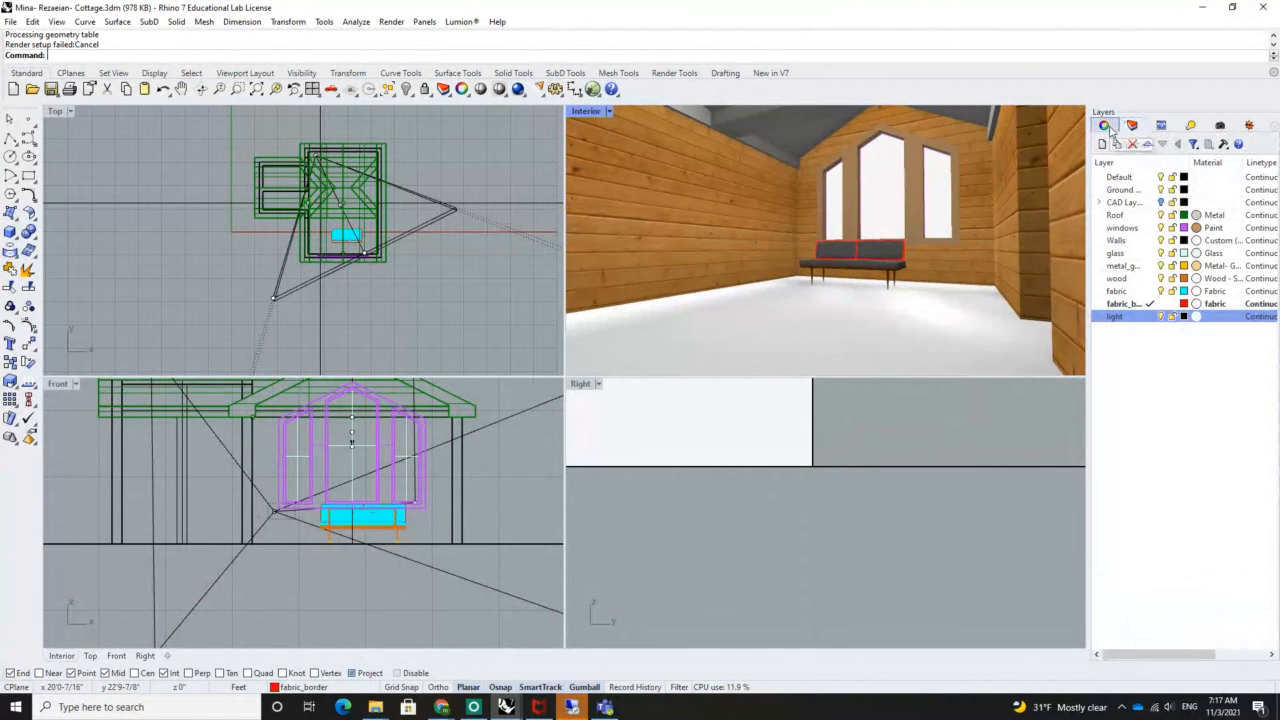
left_click(1106, 126)
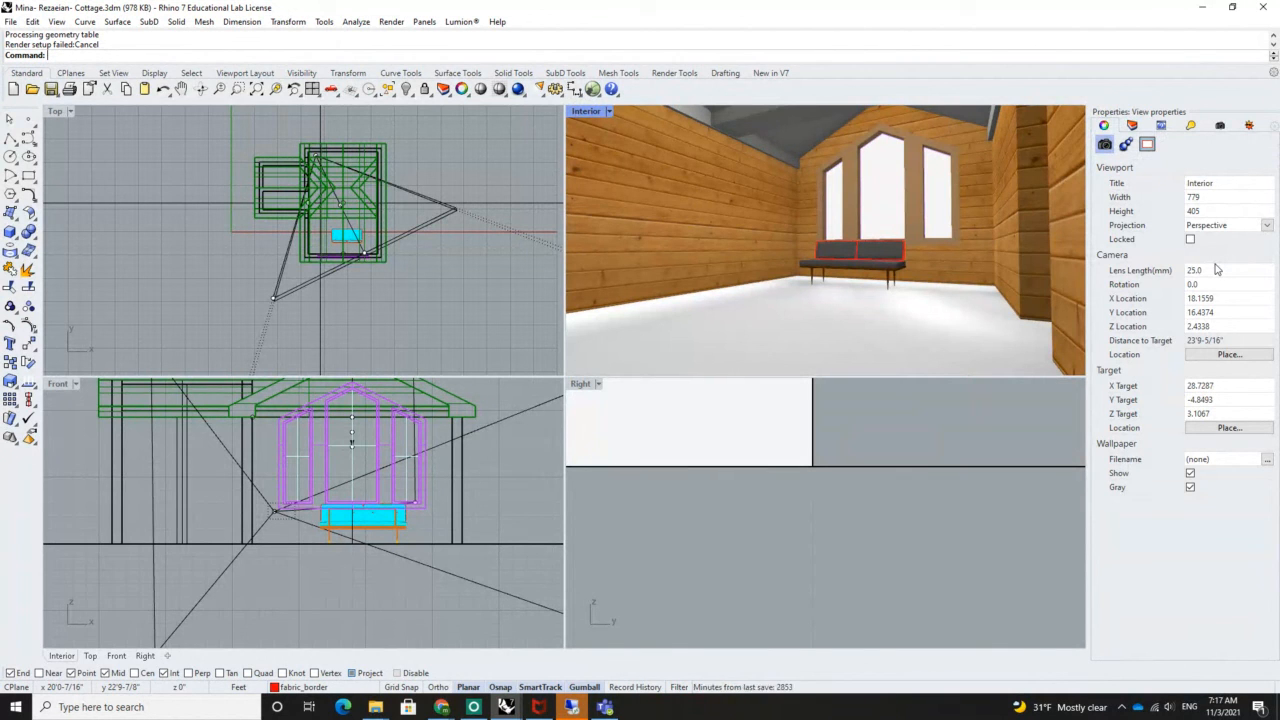
double_click(1211, 271)
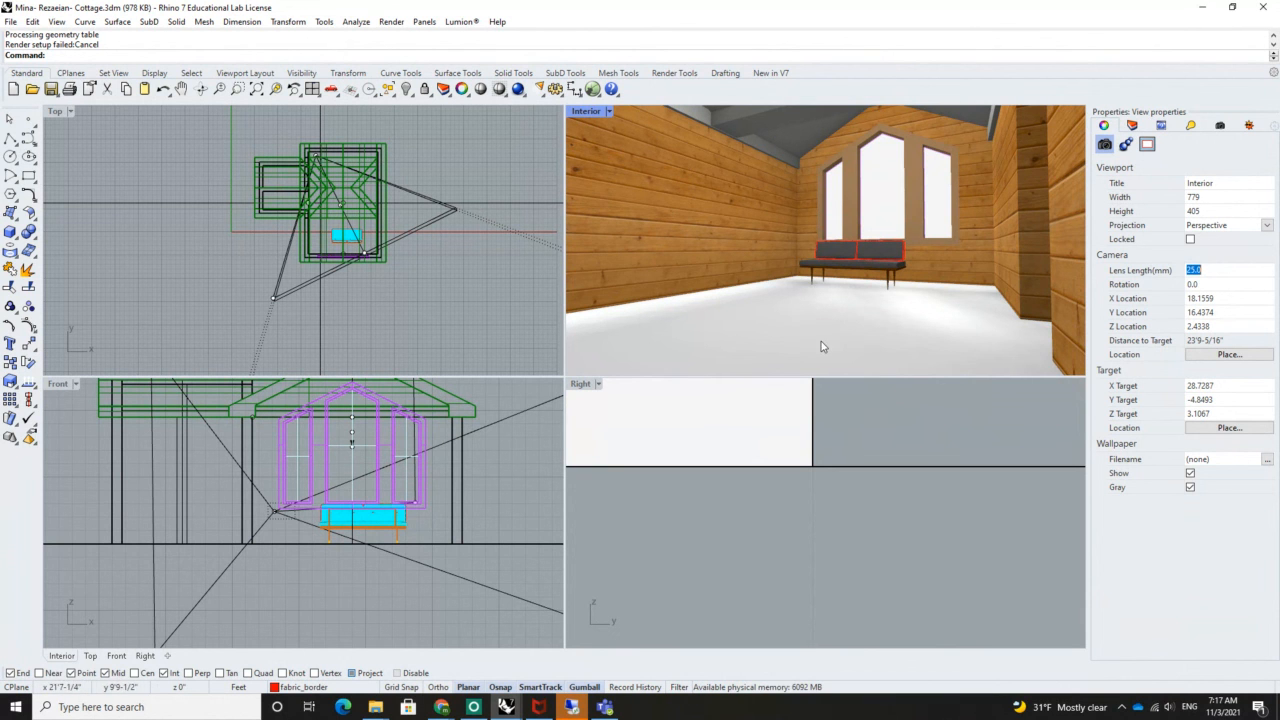
Examine the bench in the maximized Interior view and switch to a maximized Top viewport
double_click(586, 111)
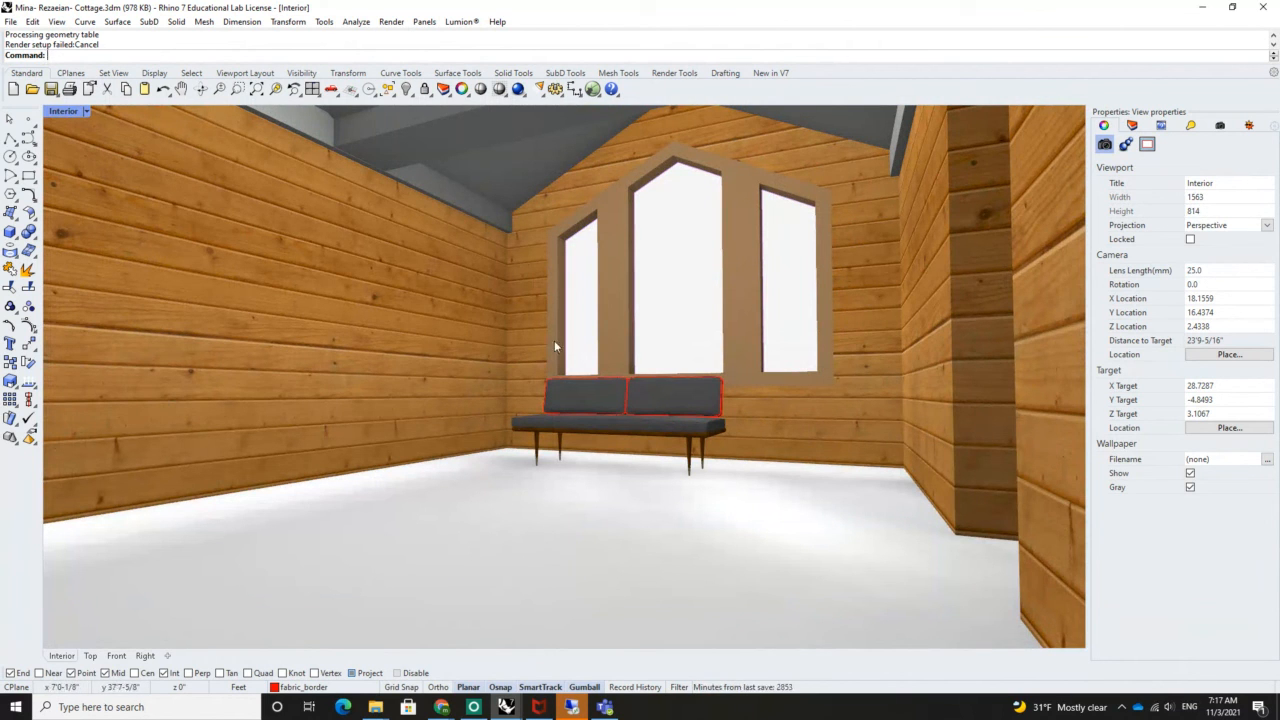
left_click(666, 425)
key("Escape")
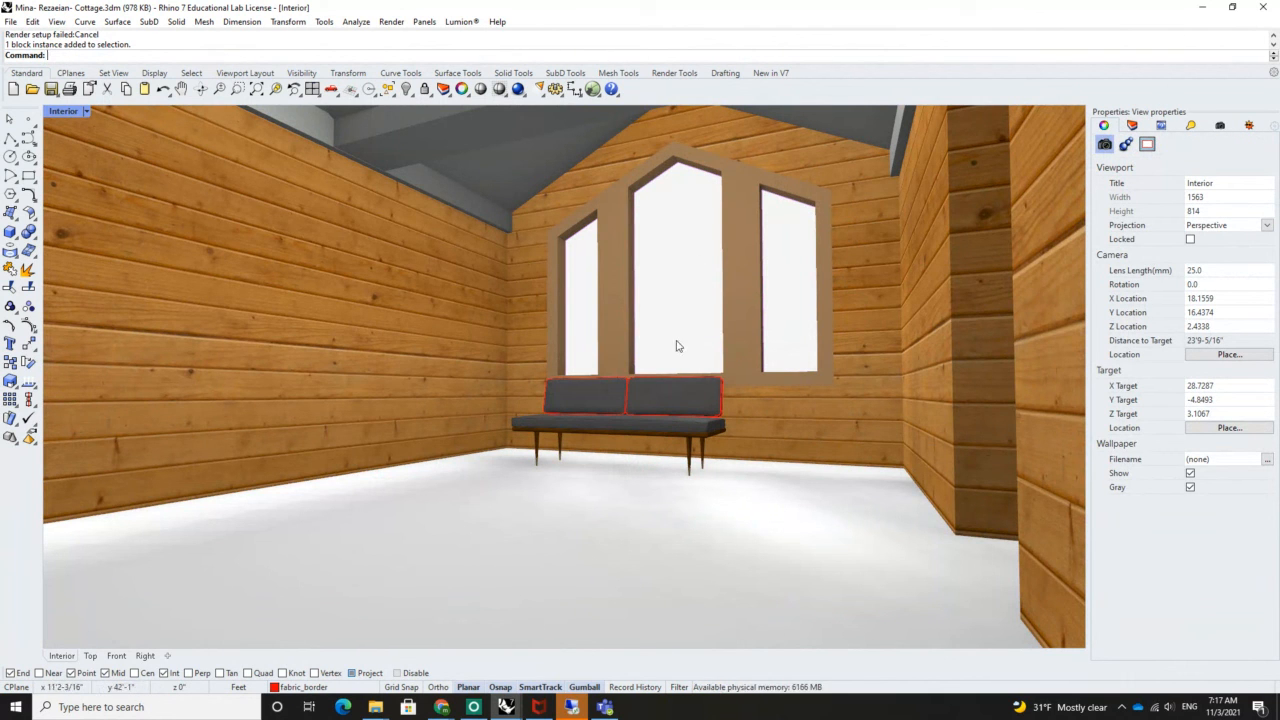
double_click(60, 111)
double_click(55, 111)
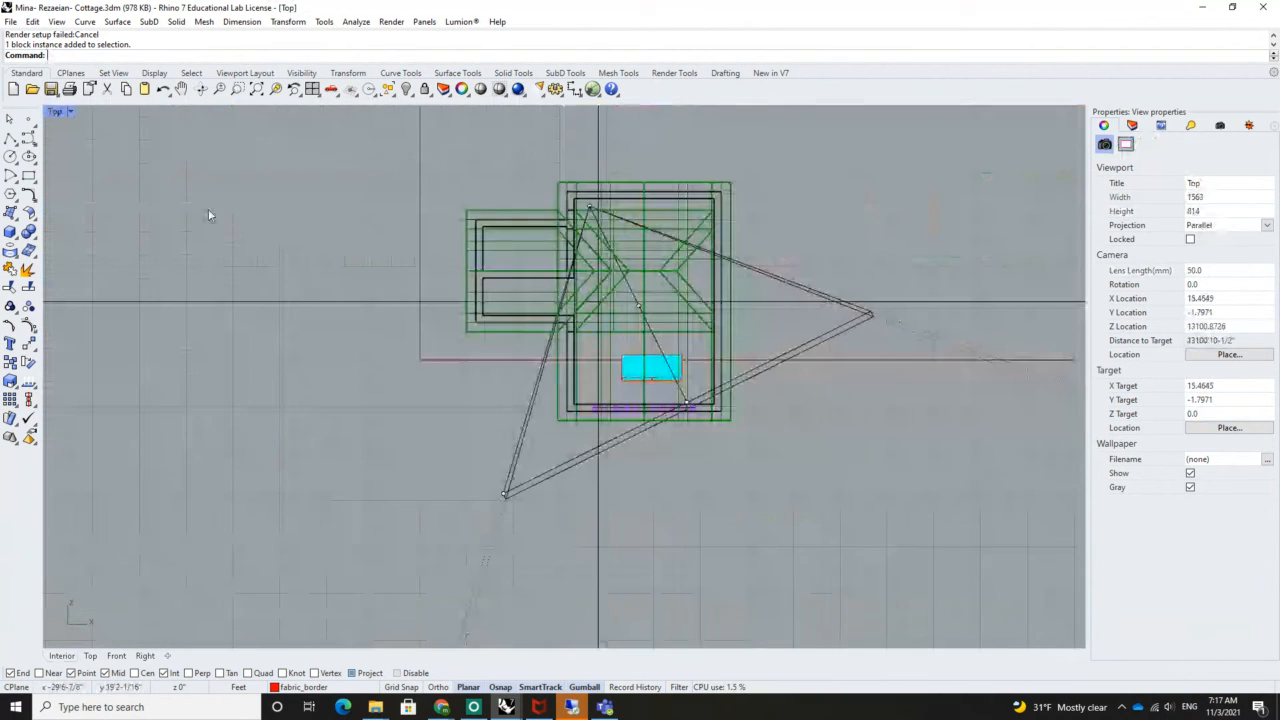